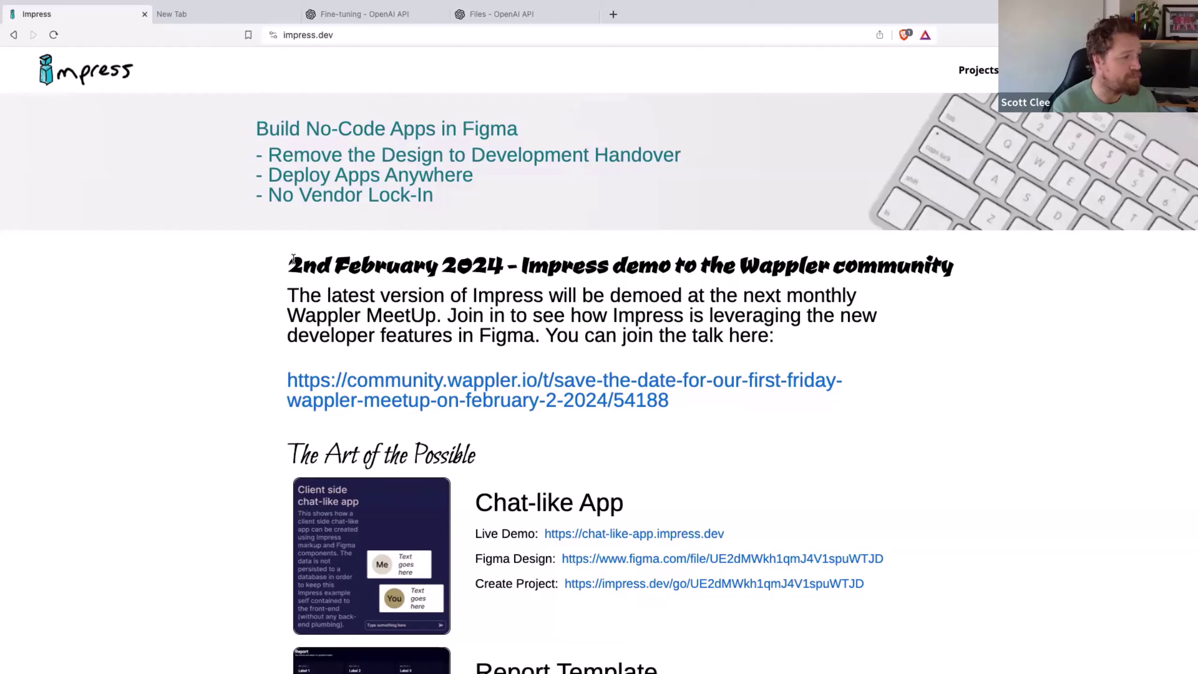
Look over the Wappler meetup announcement and the example apps on the Impress home page, and open the Projects page
left_click_drag(293, 259, 837, 323)
left_click(837, 324)
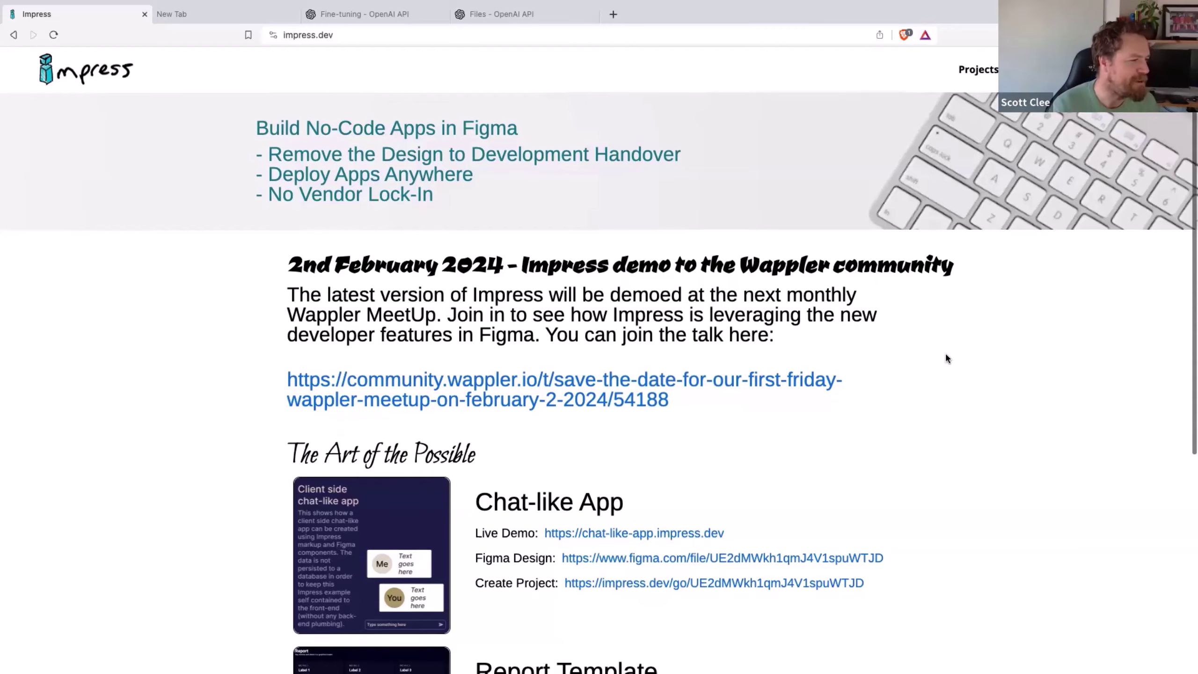
scroll(946, 353, "down", 2)
scroll(946, 355, "down", 5)
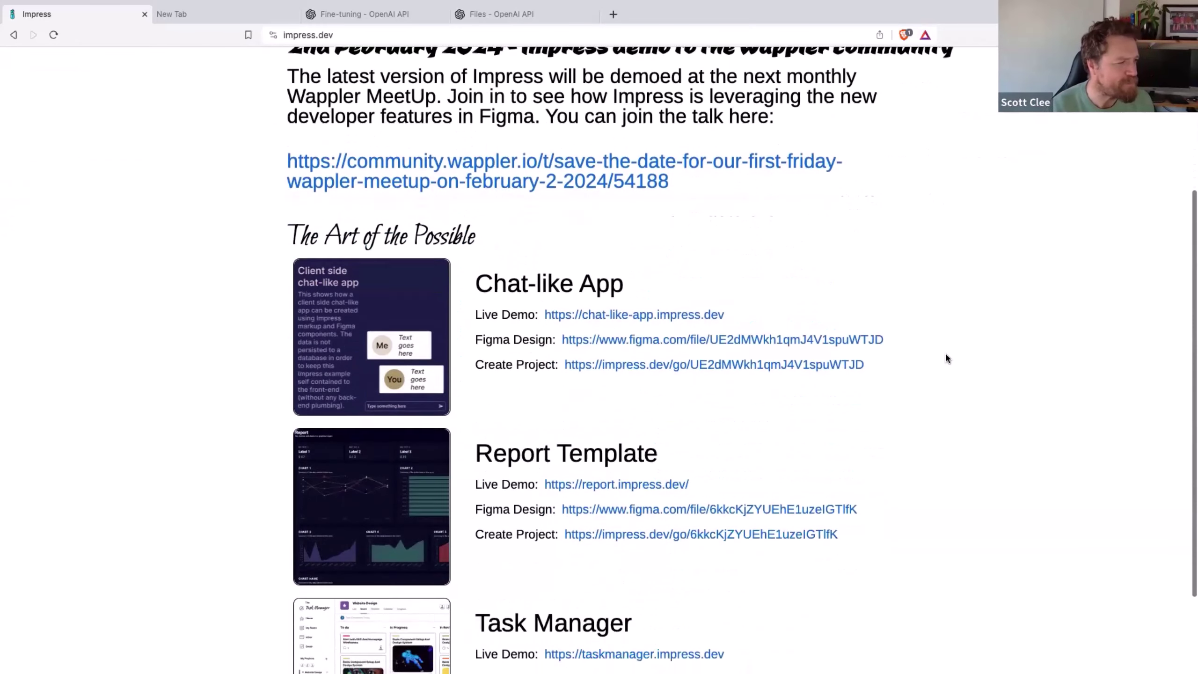
scroll(945, 358, "down", 1)
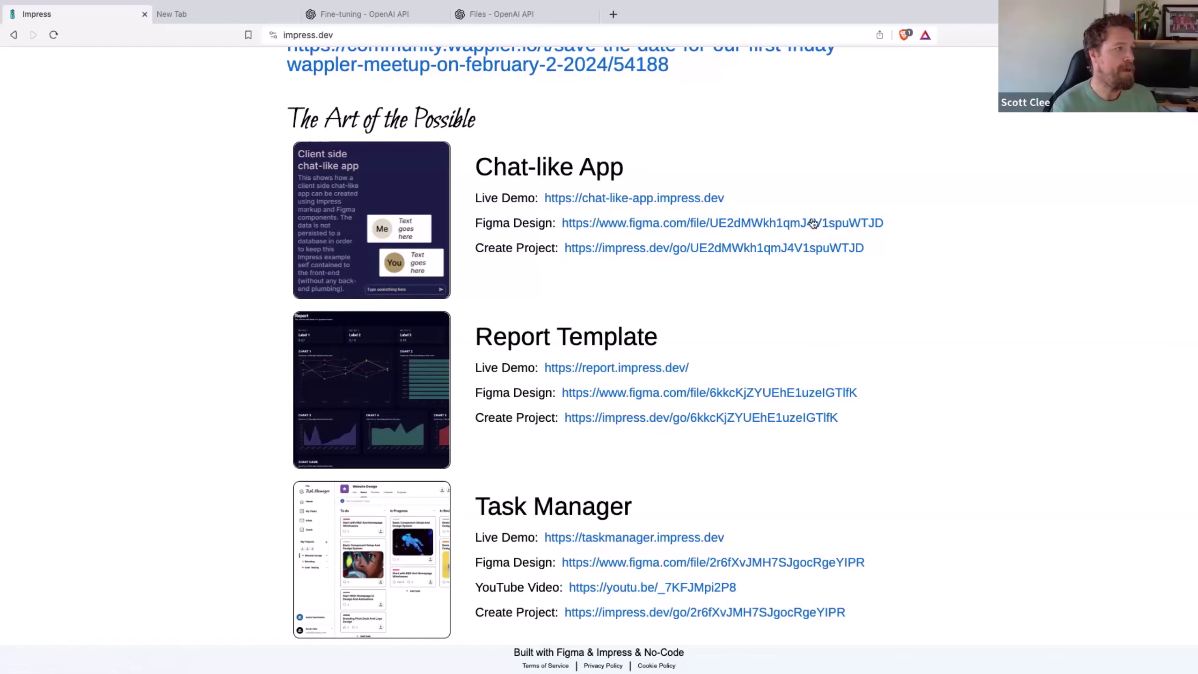
scroll(732, 189, "up", 7)
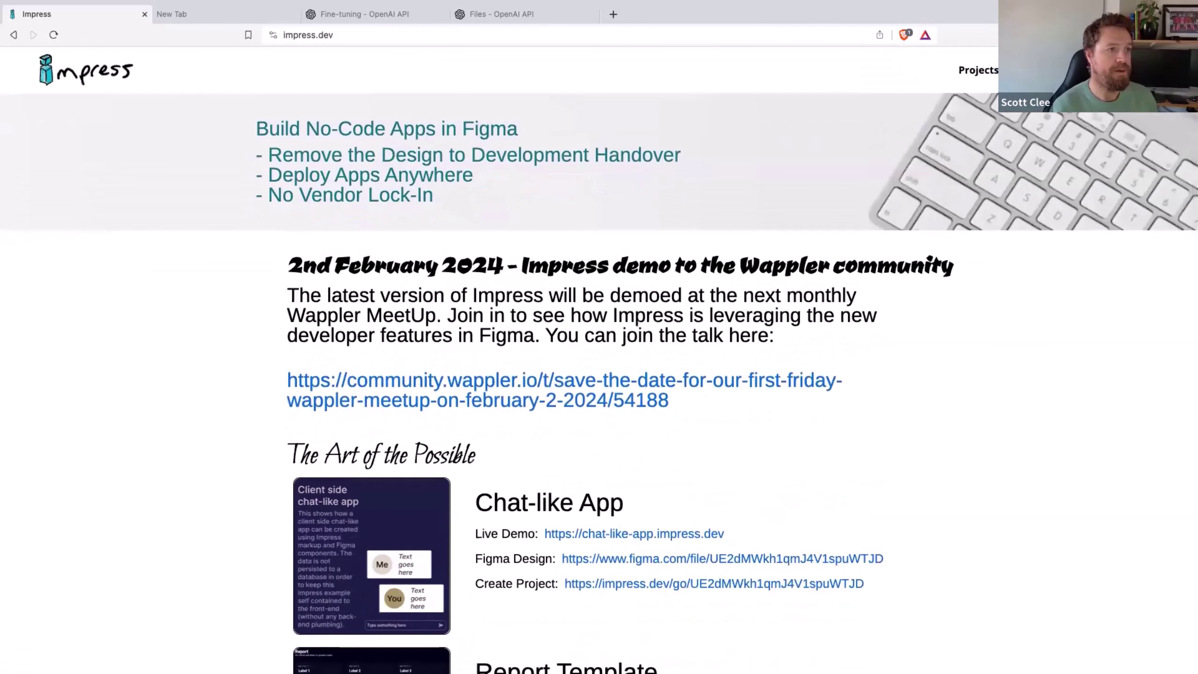
left_click(978, 71)
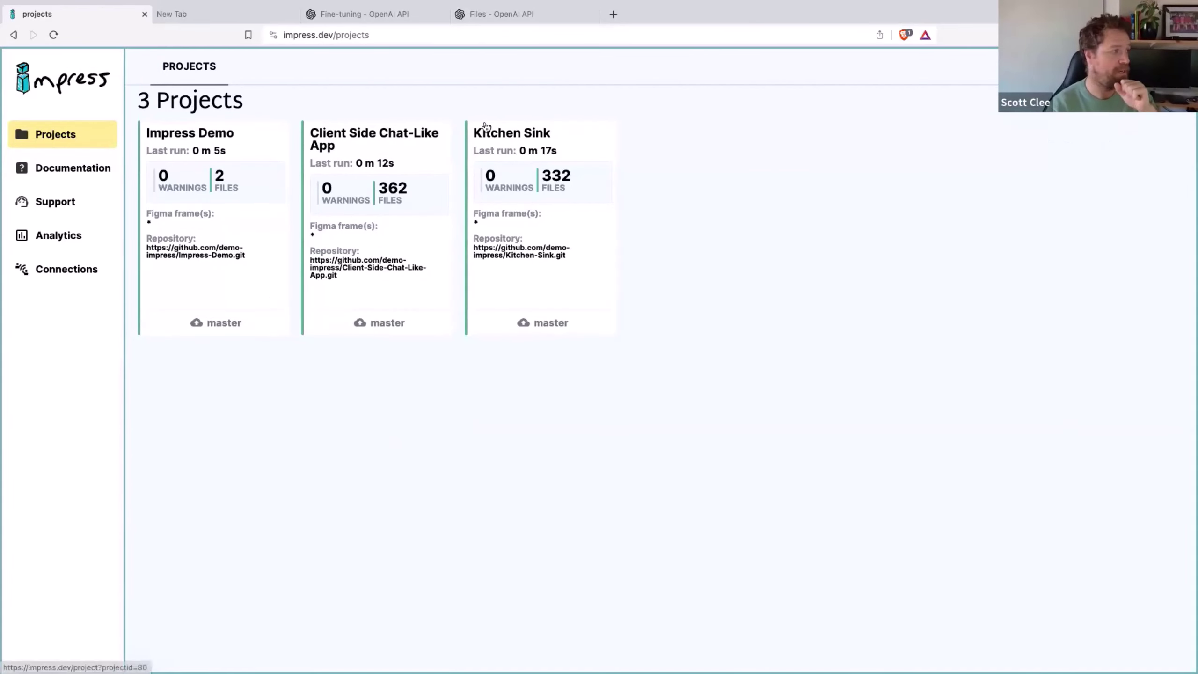
Open the Impress documentation and read through the list of markup flags for Figma designs
left_click(70, 168)
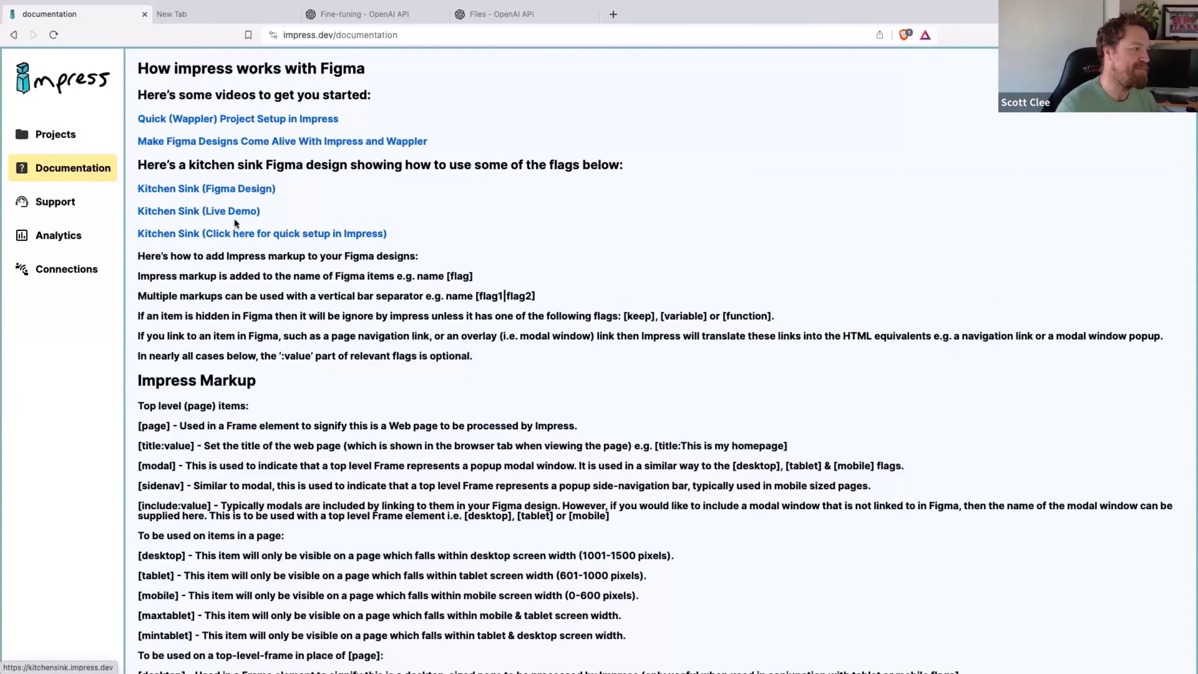
scroll(246, 250, "down", 5)
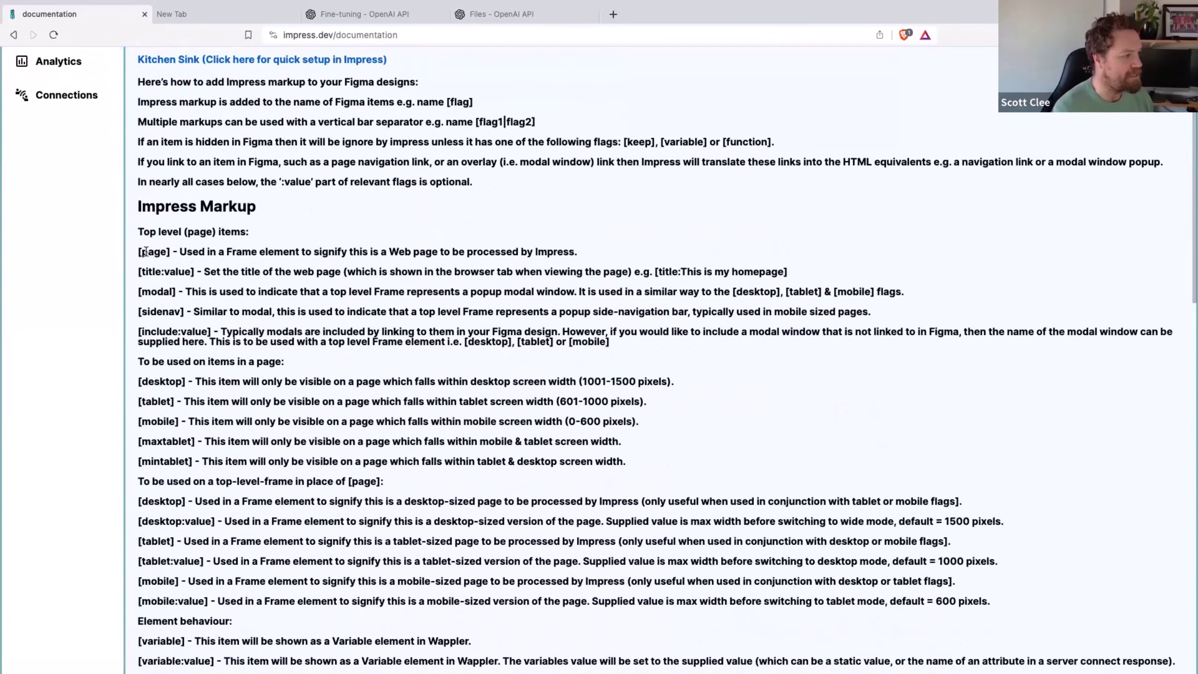
scroll(181, 491, "down", 4)
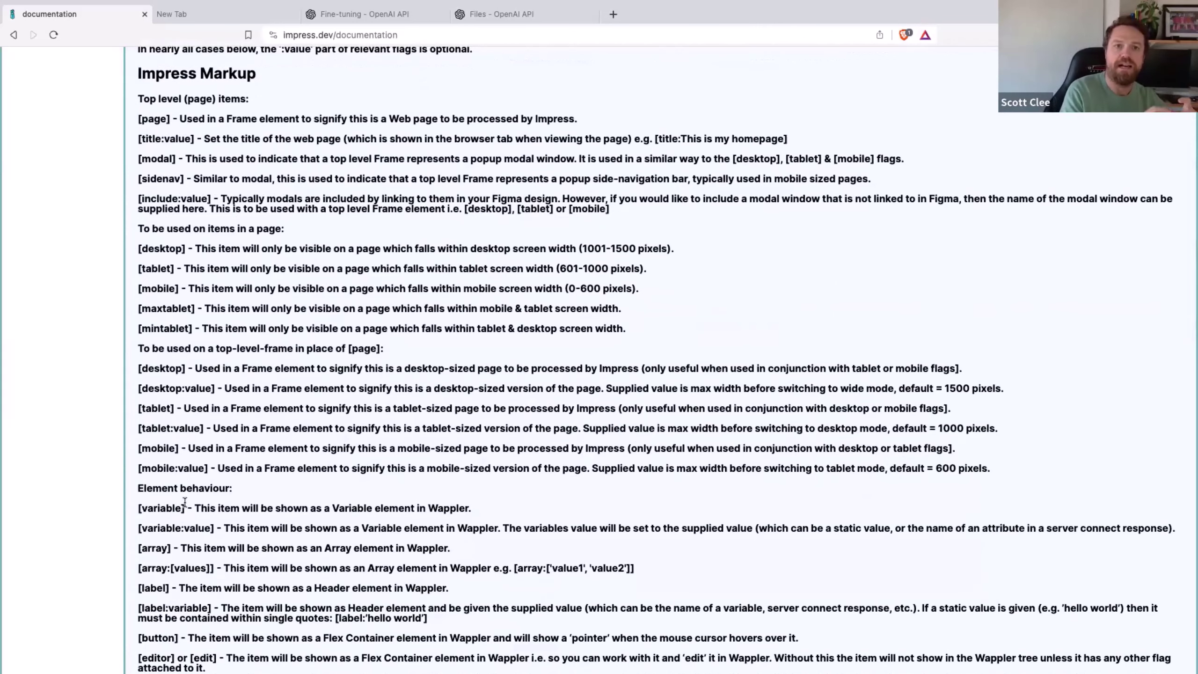
scroll(185, 501, "down", 4)
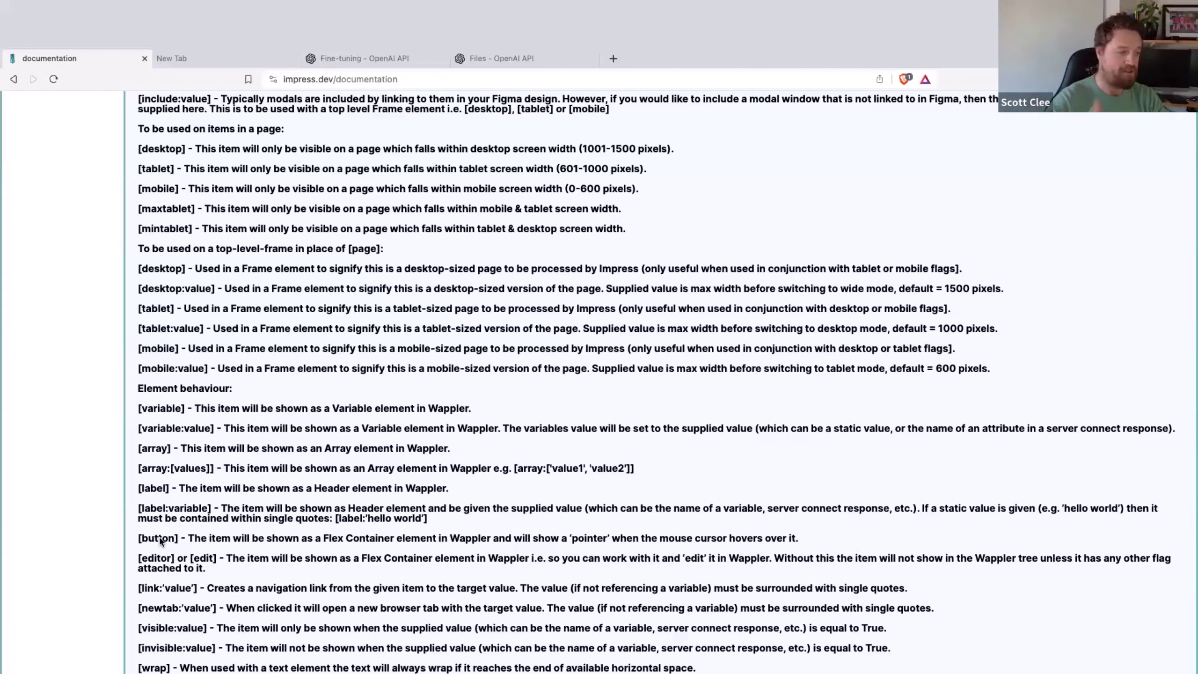
scroll(171, 516, "down", 6)
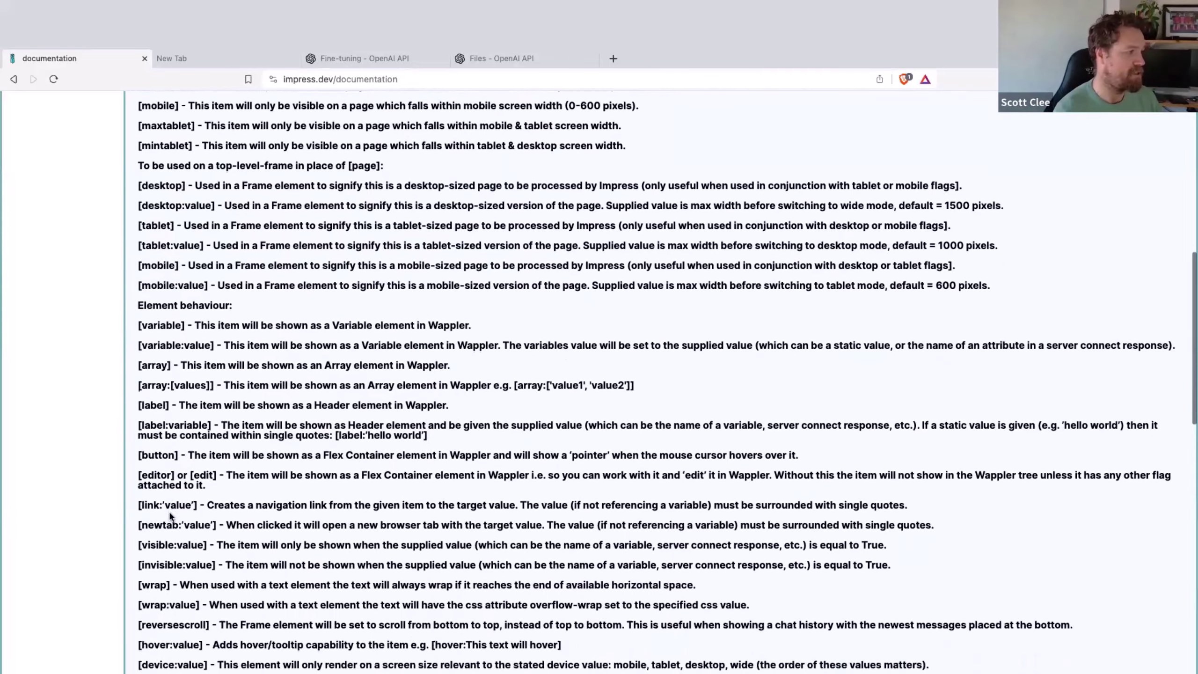
scroll(171, 515, "down", 9)
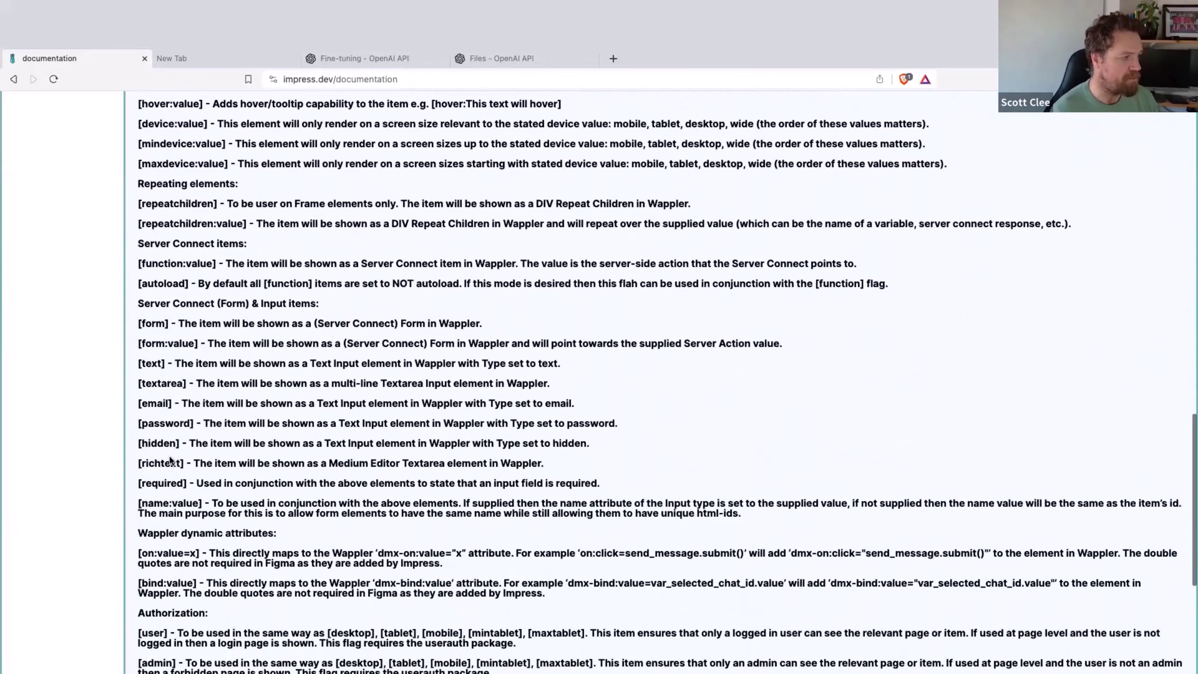
scroll(171, 460, "up", 20)
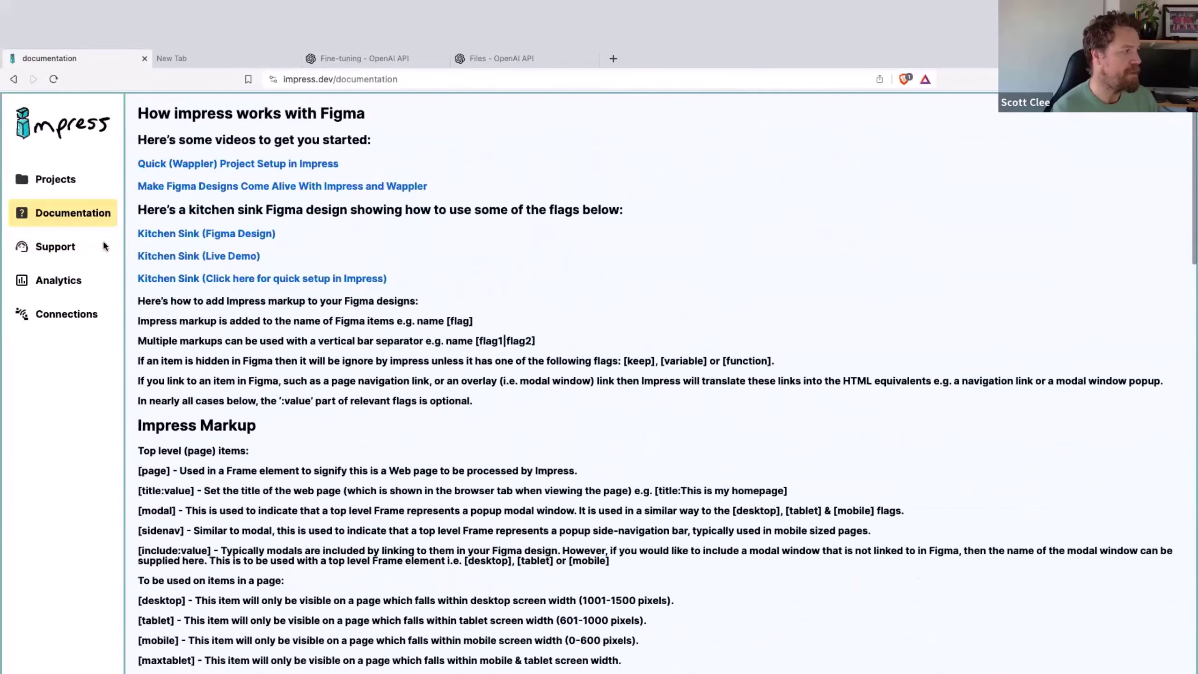
View the Impress Support and Connections pages and return to the home page
left_click(54, 246)
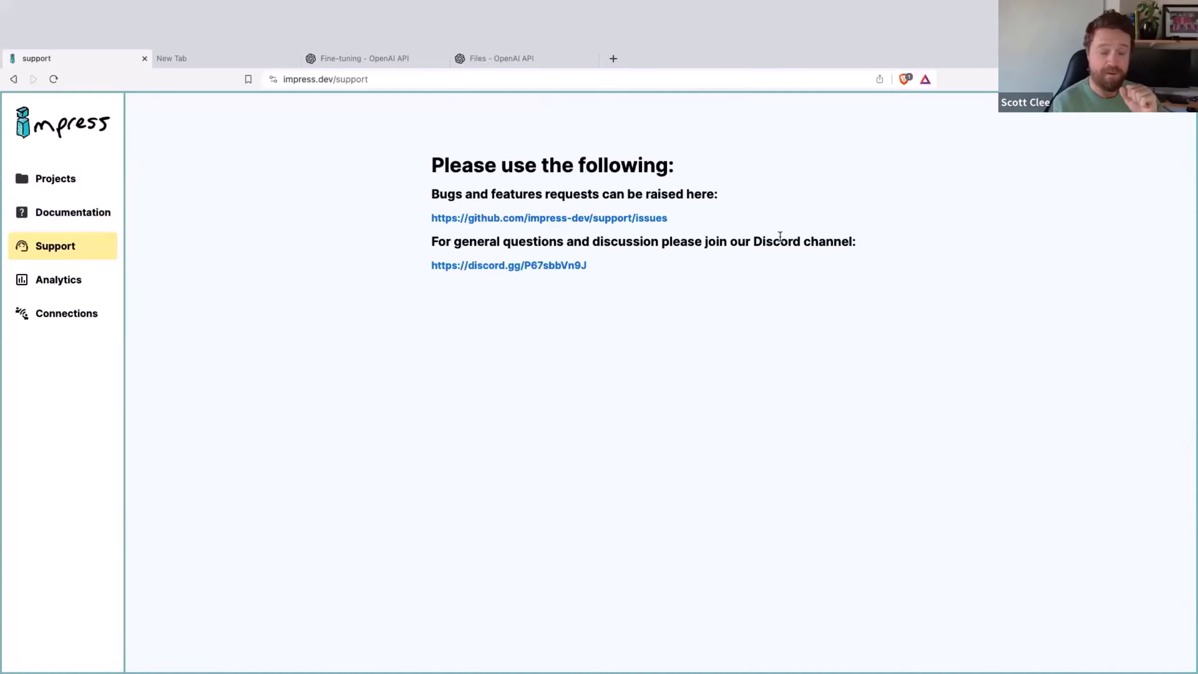
left_click(65, 315)
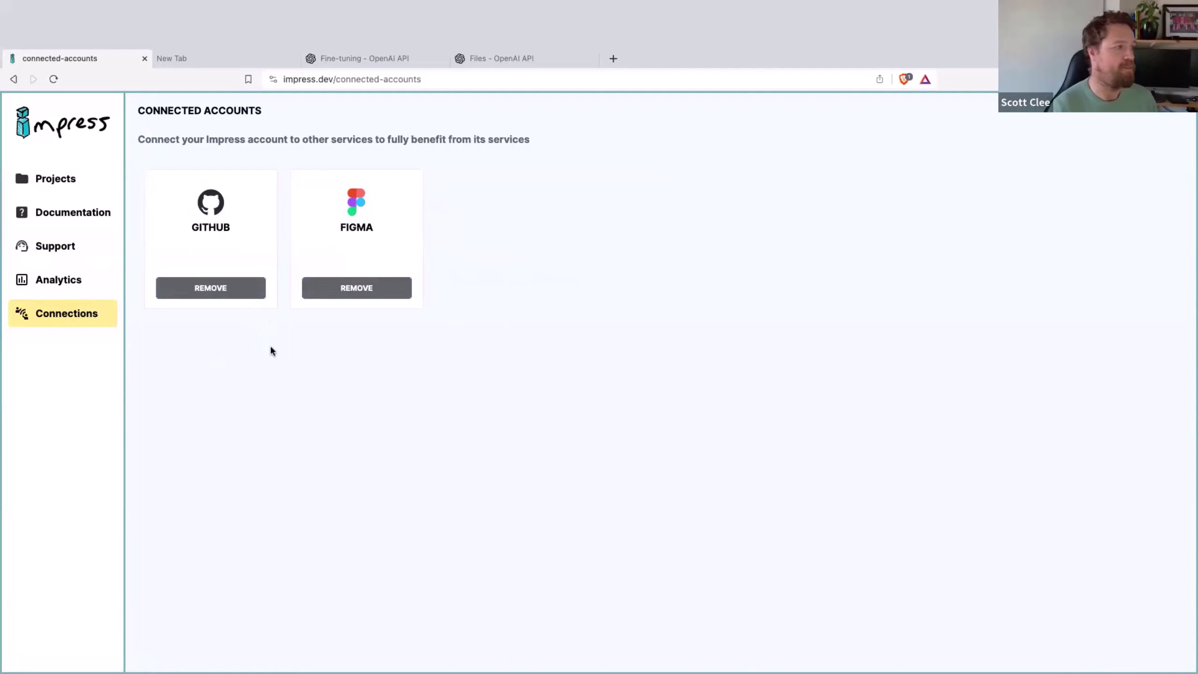
left_click(66, 126)
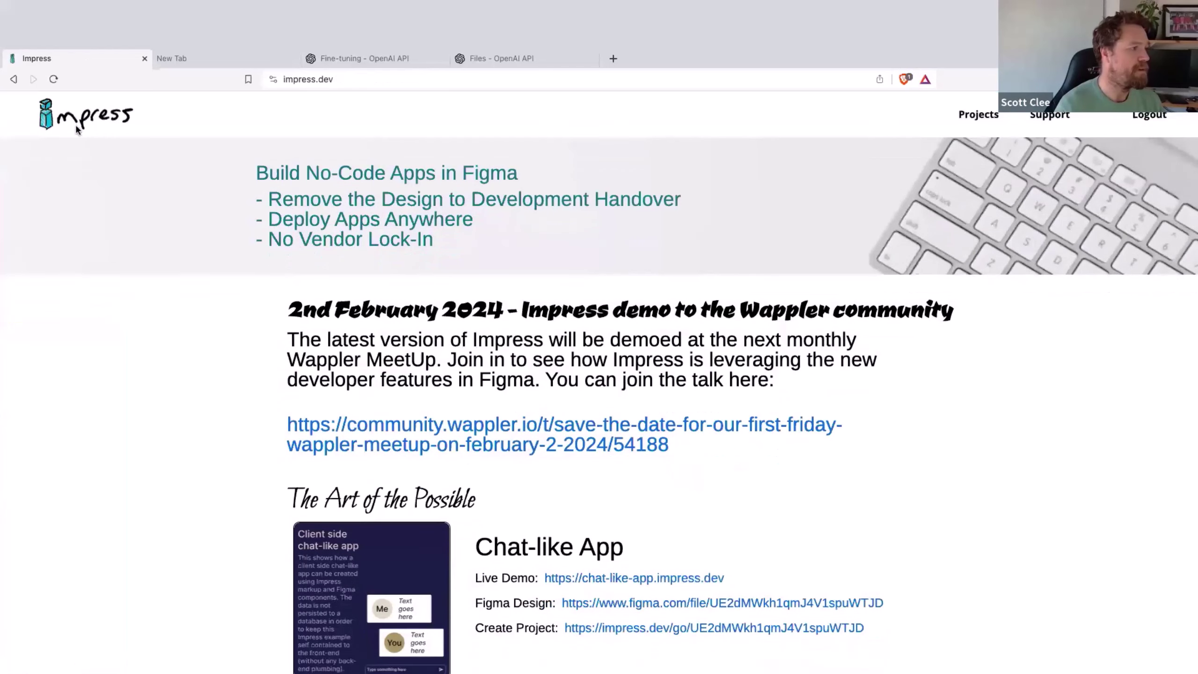
Switch to the presentation, advance to the Demo slide, and switch to the Client Side Chat-Like App design in Figma
key("ctrl+Left")
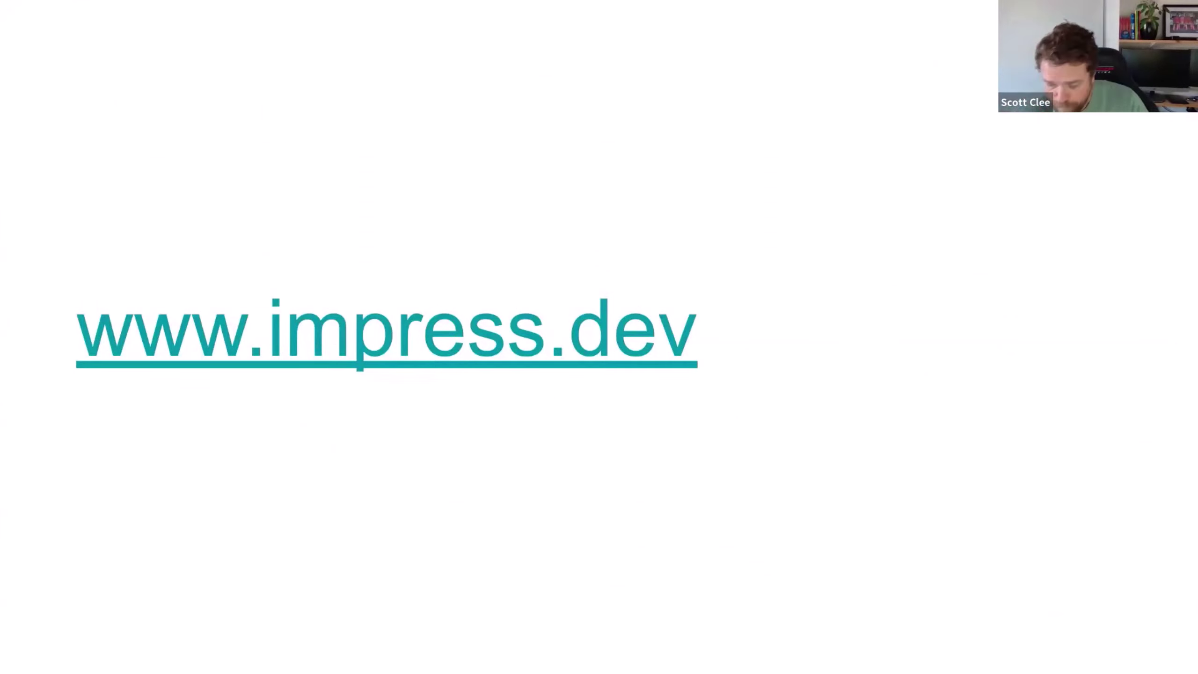
key("Right")
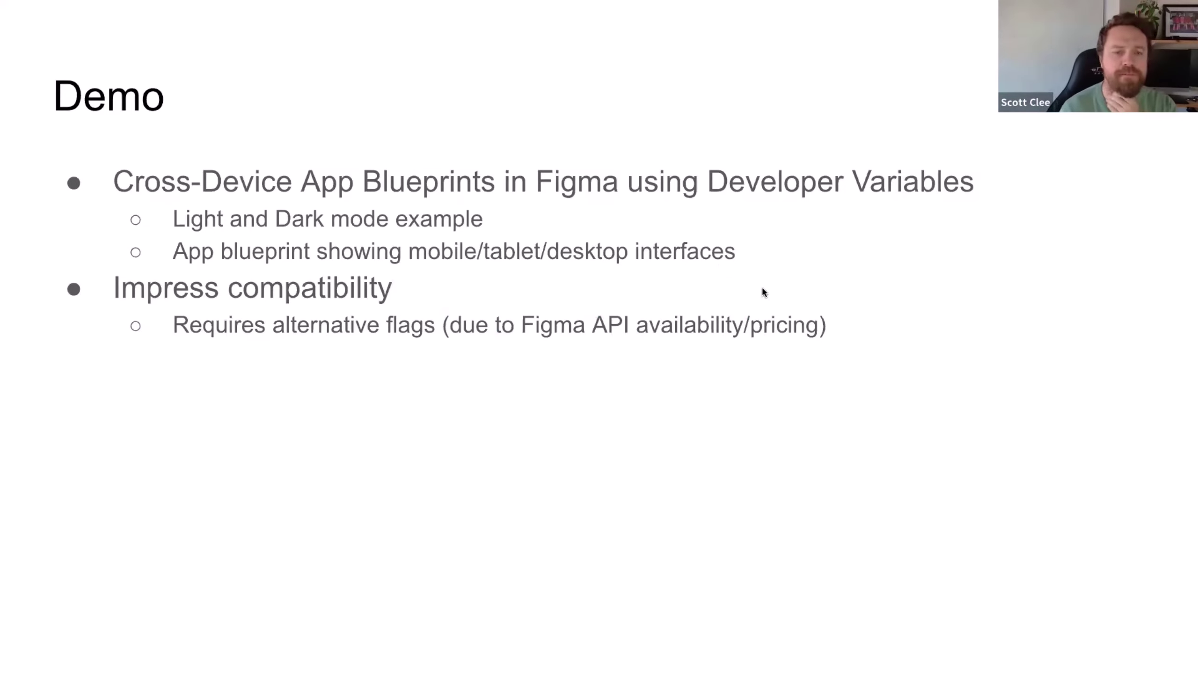
key("ctrl+Right")
key("ctrl+Right")
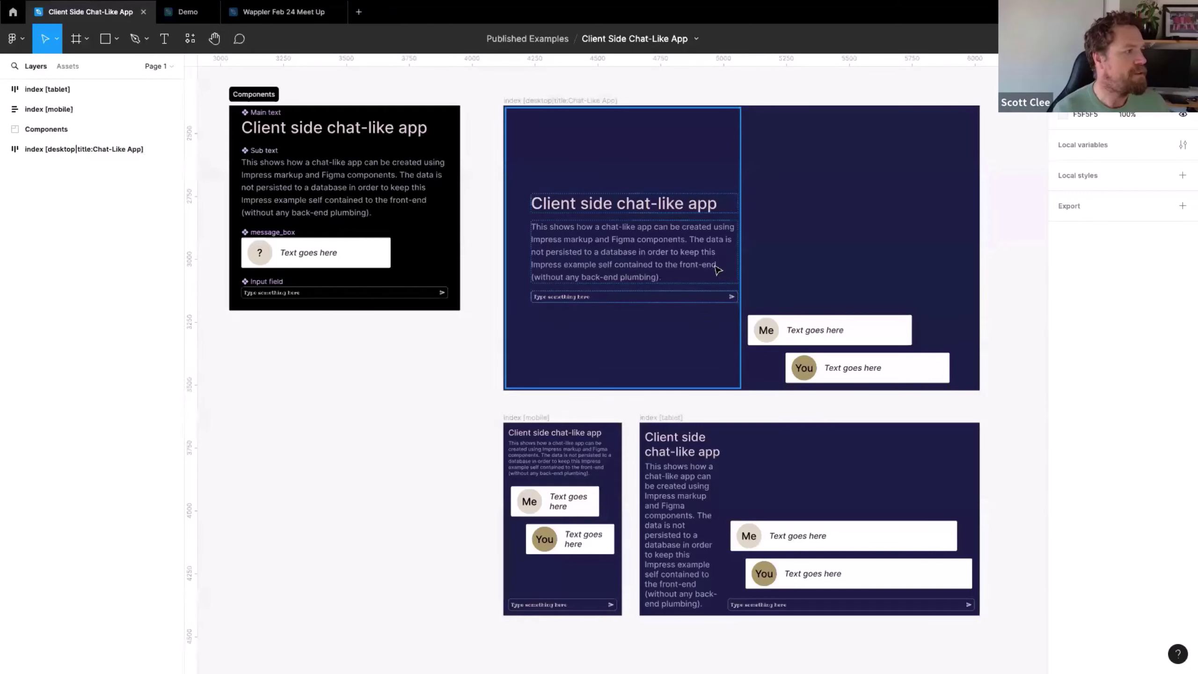
key("ctrl+Left")
key("ctrl+Left")
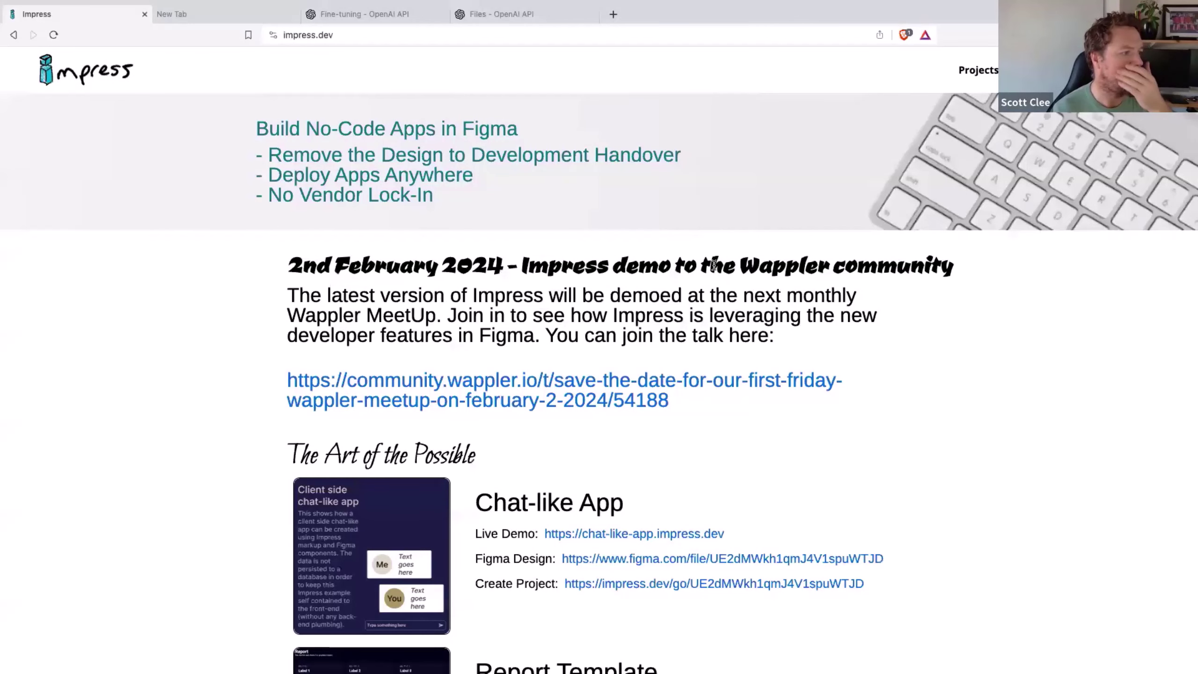
key("ctrl+Right")
key("ctrl+Right")
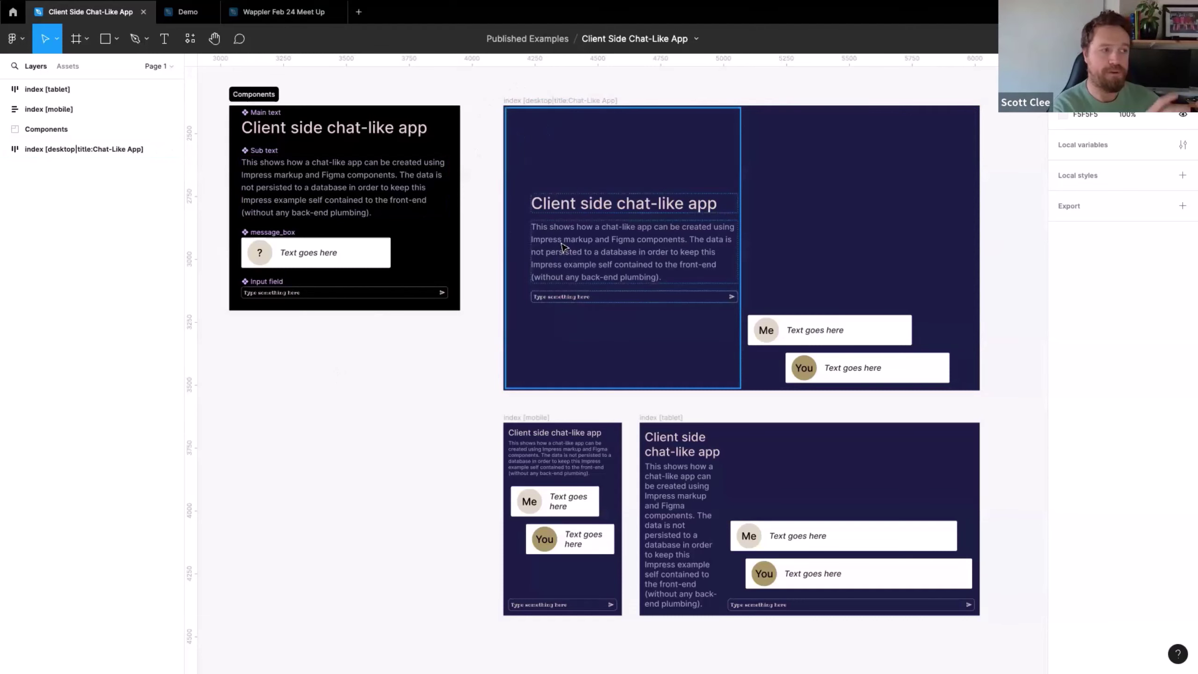
Inspect the desktop, mobile and tablet index frames of the chat-like app in turn, leaving nothing selected
left_click(529, 103)
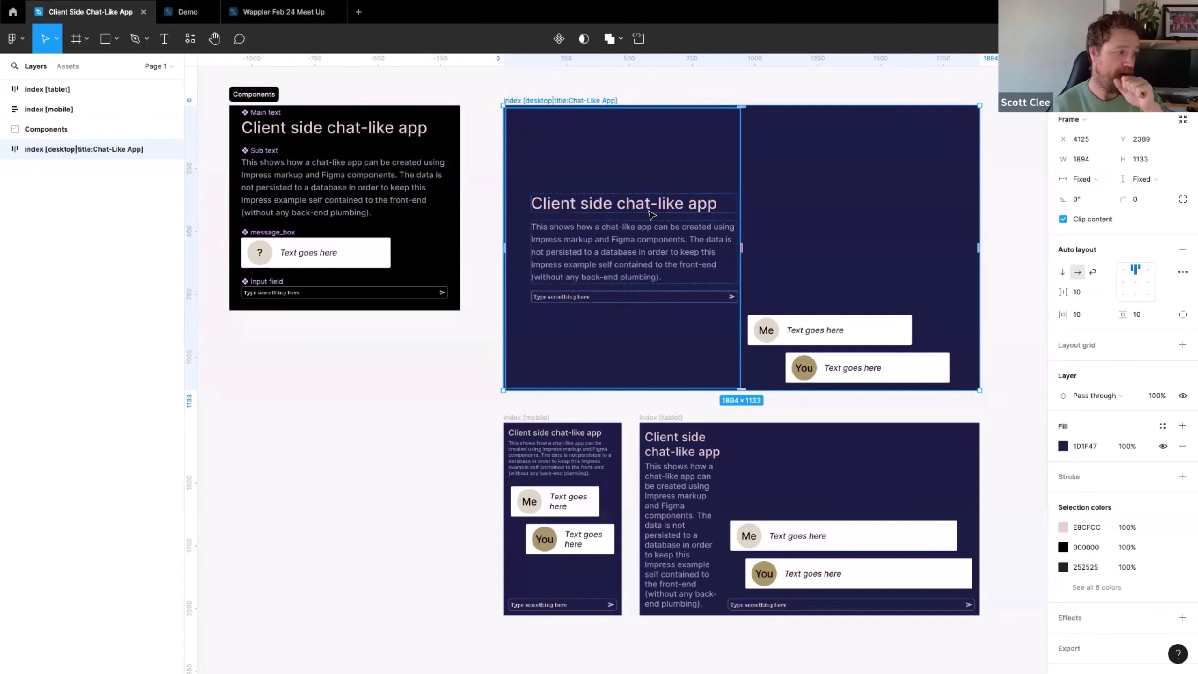
left_click(540, 419)
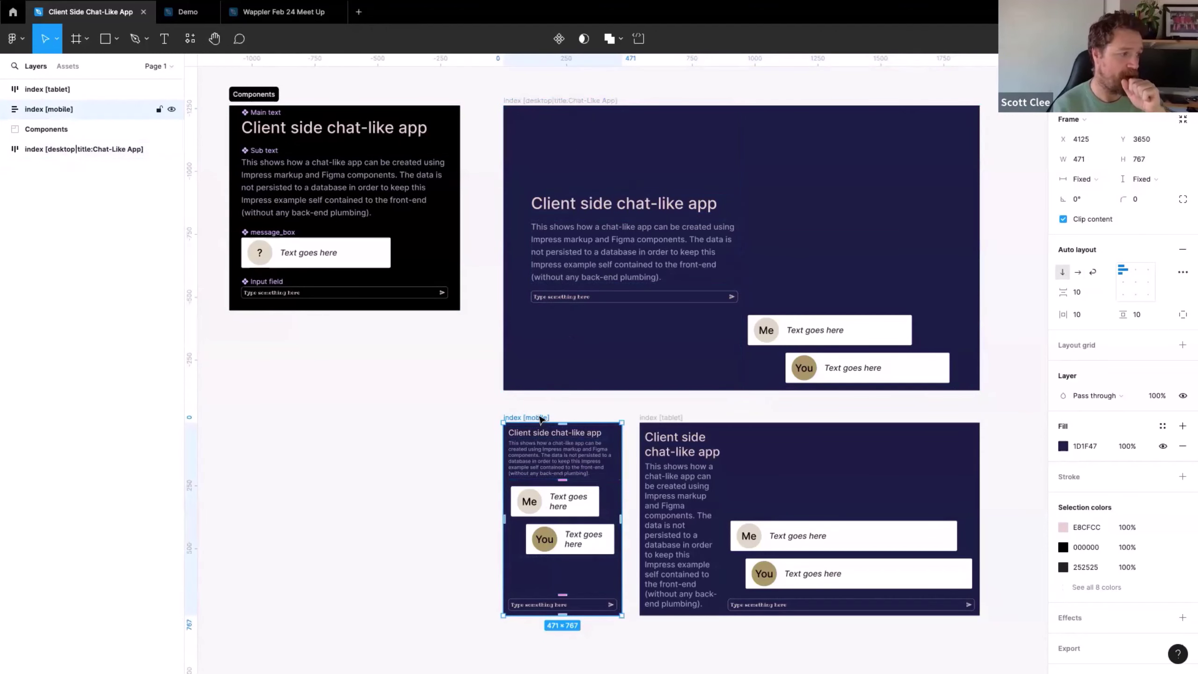
left_click(673, 422)
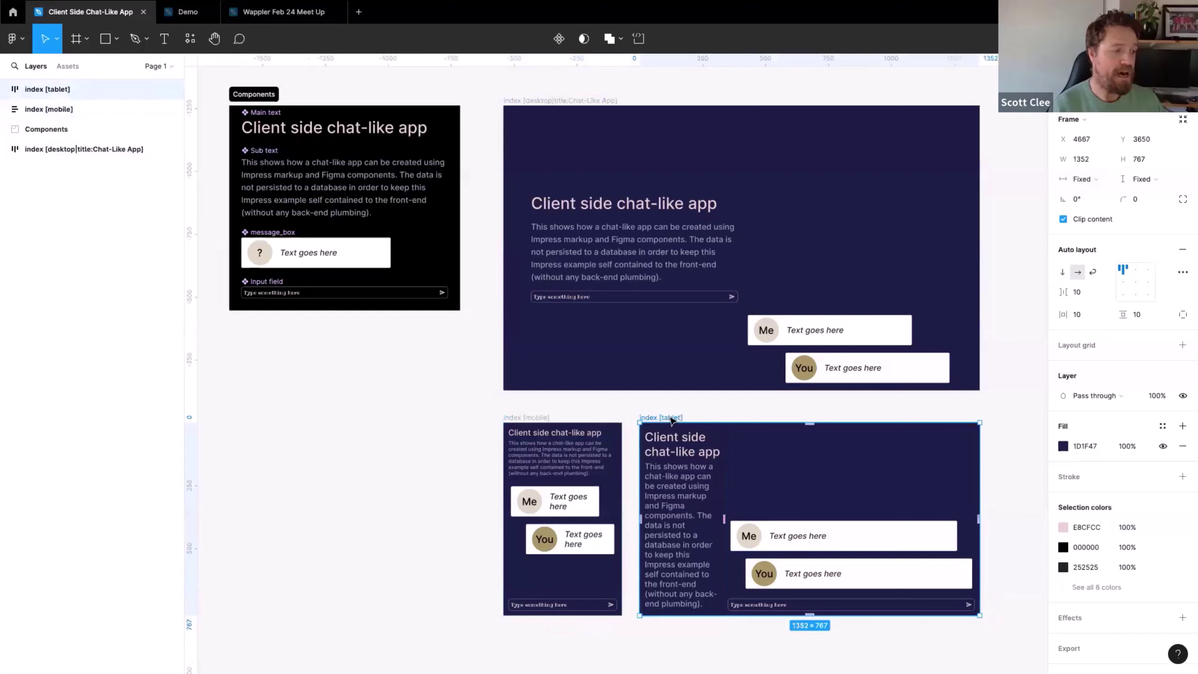
left_click(651, 403)
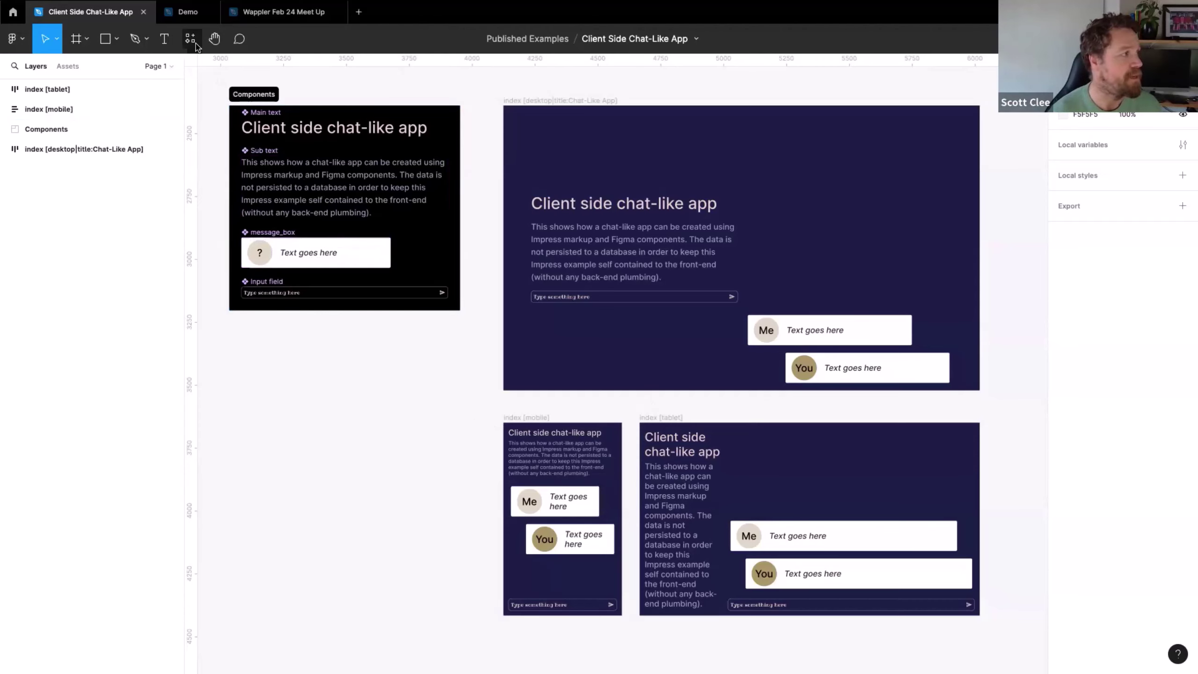
Open the empty Demo design file and switch Dev Mode on and off again
left_click(187, 12)
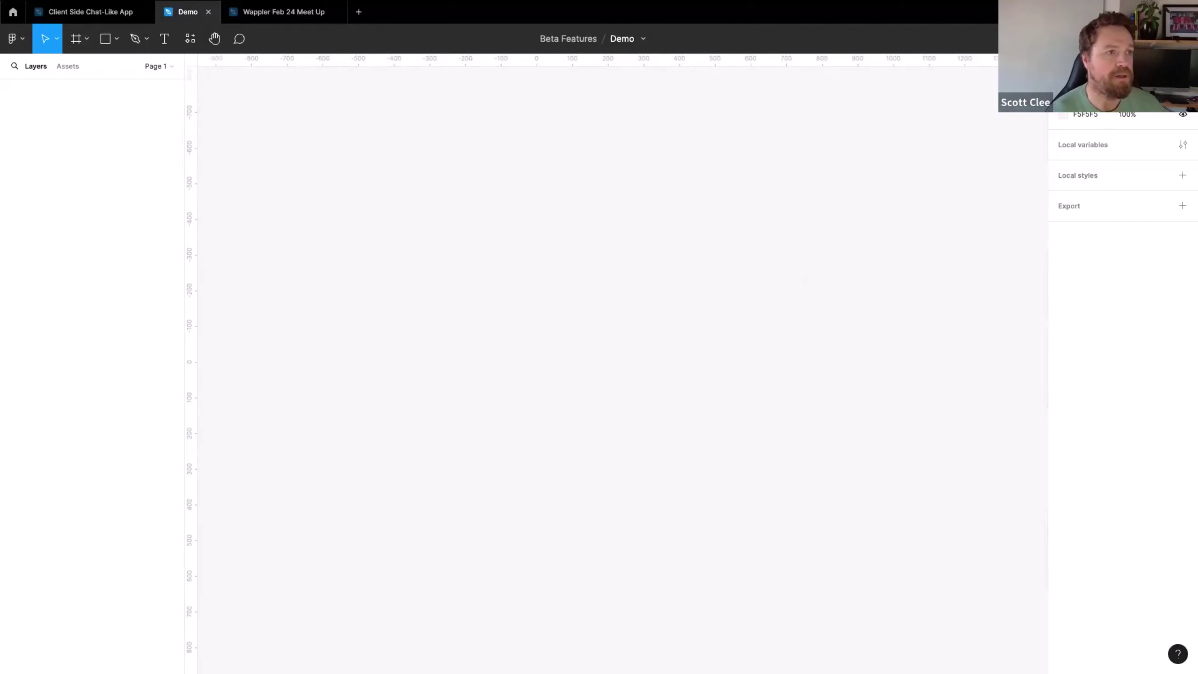
key("shift+d")
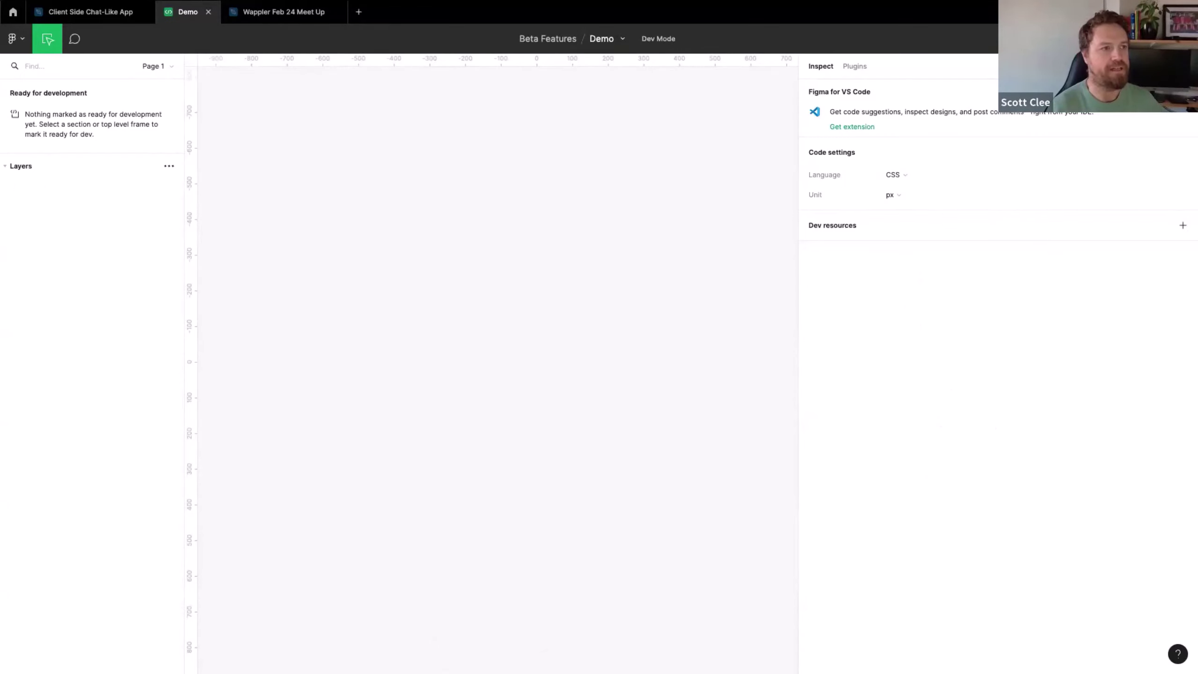
key("shift+d")
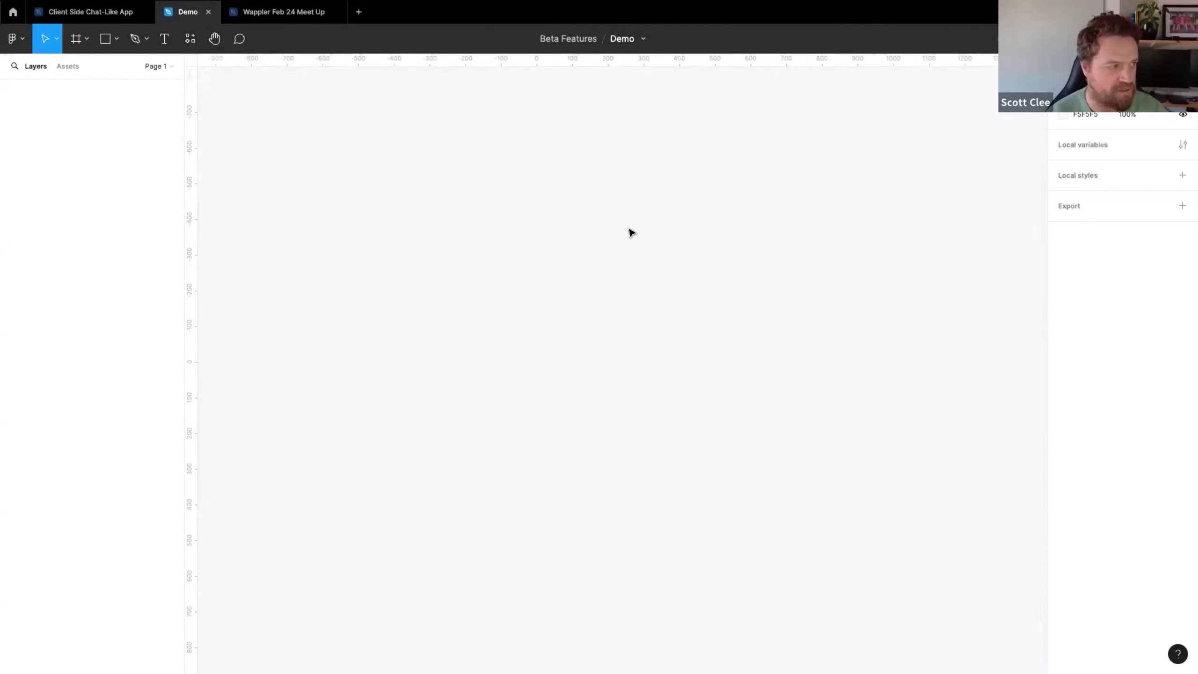
Create a local color variable named "background" in Collection 1
left_click(1179, 145)
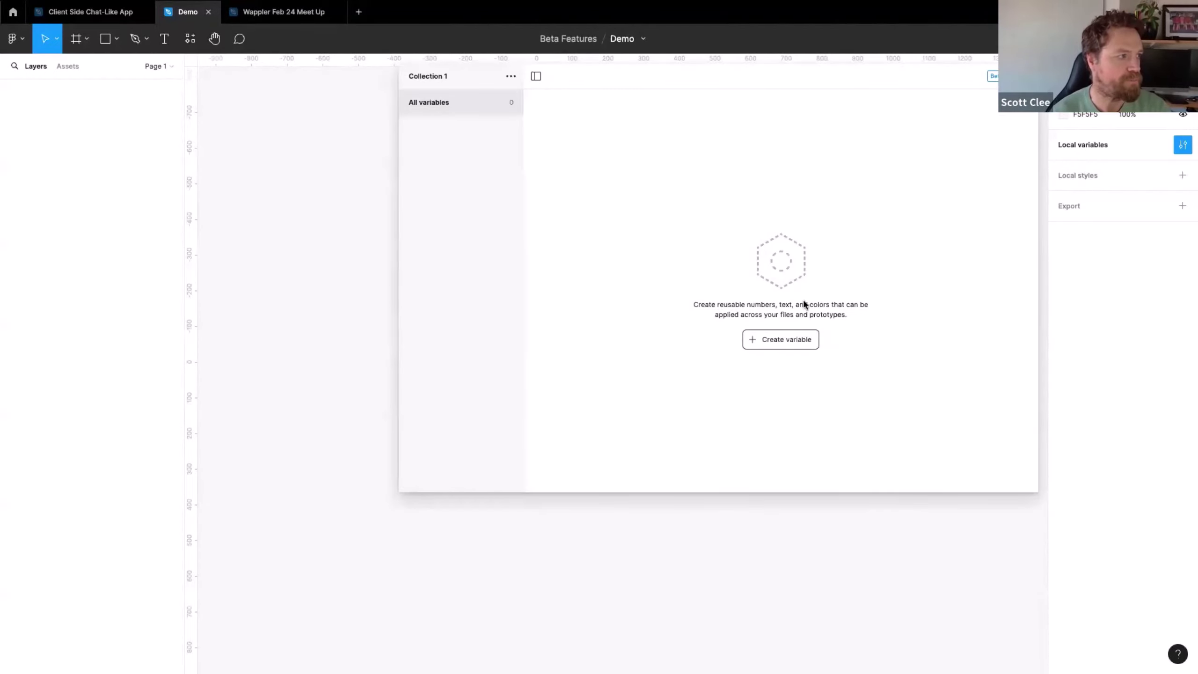
left_click(784, 342)
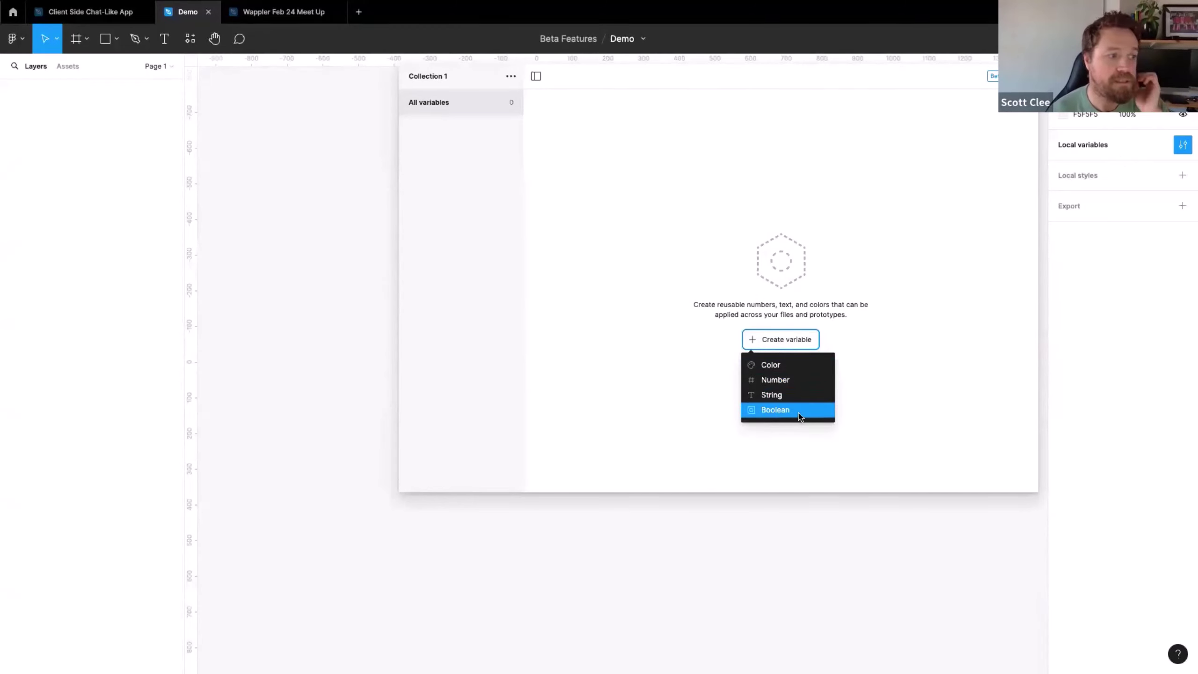
left_click(799, 369)
type("backgro")
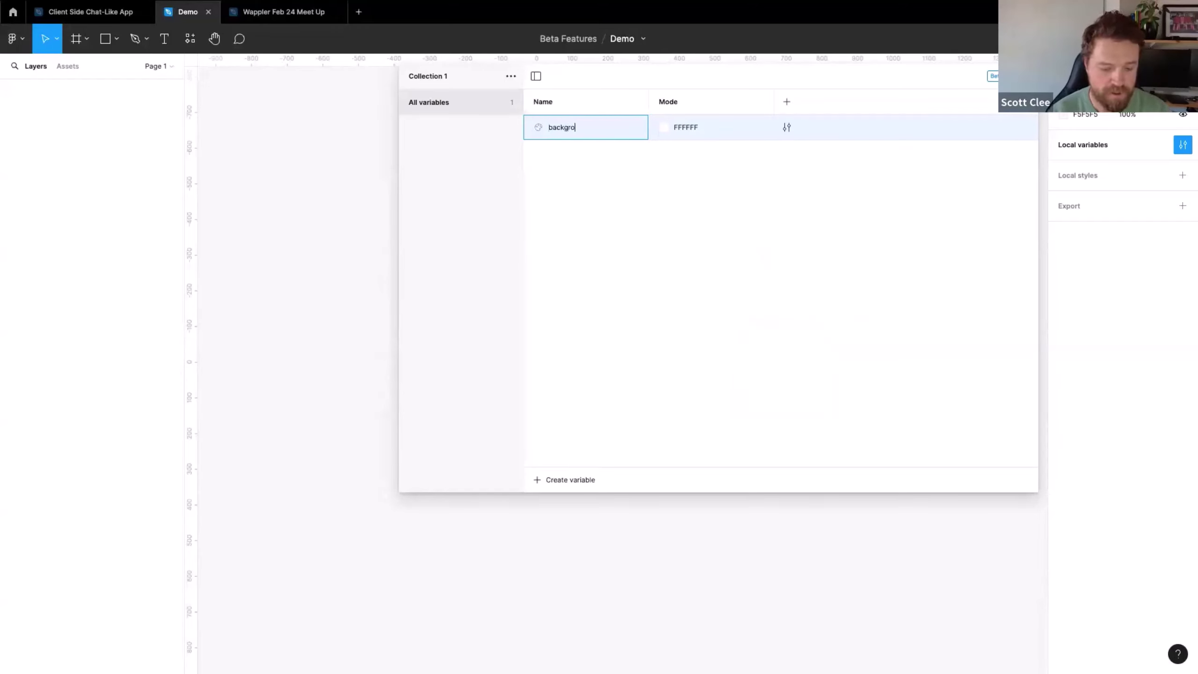
type("und")
key("Return")
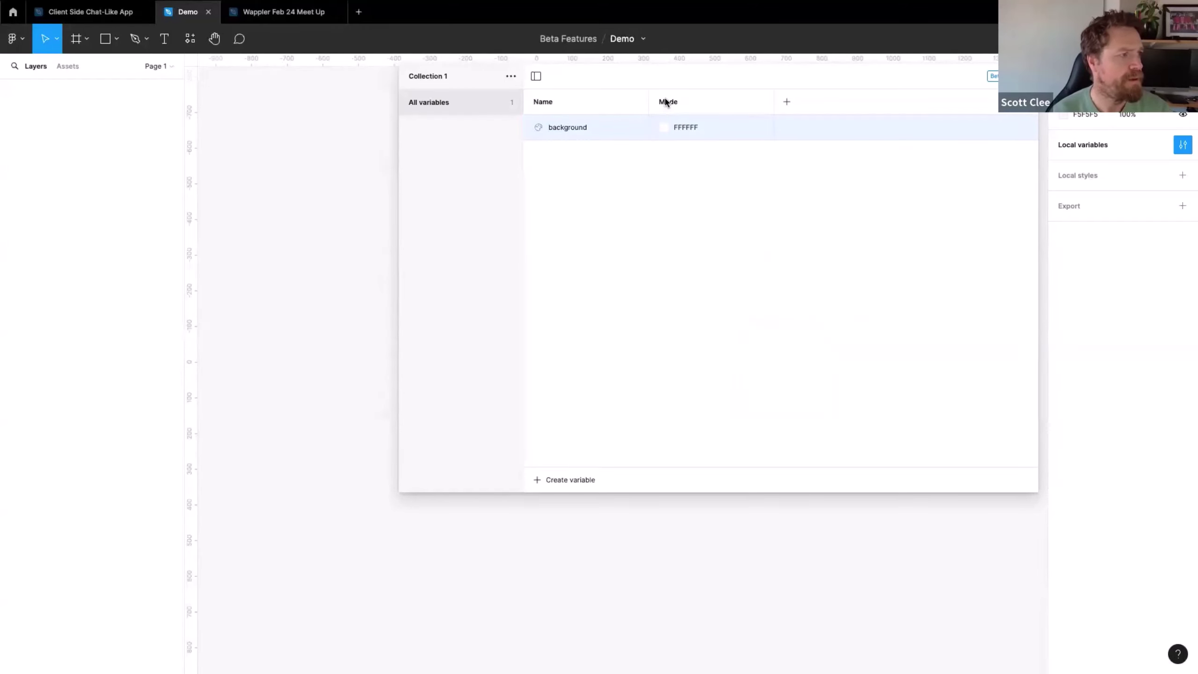
Rename the variable collection's existing mode to "Light" and add a second mode named "Dark"
double_click(665, 102)
type("Light")
key("Return")
left_click(787, 102)
double_click(796, 104)
type("Dark")
key("Return")
Set the background variable's Light mode color to the pale green B6F1B5
left_click(665, 128)
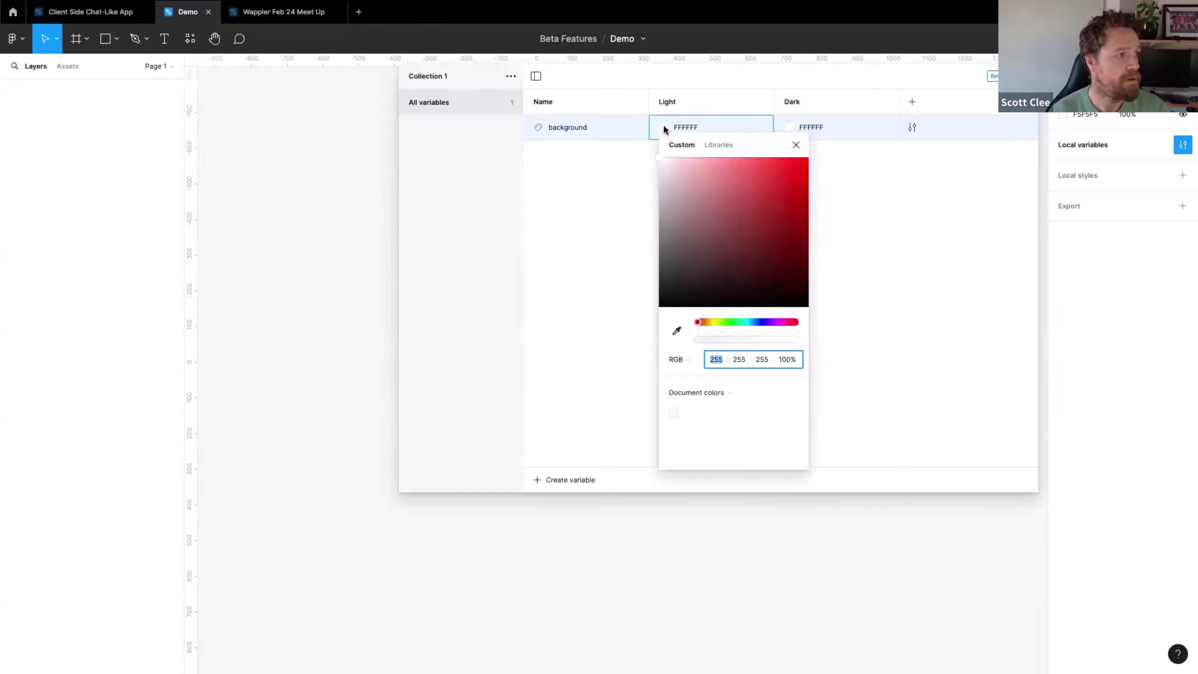
left_click(730, 322)
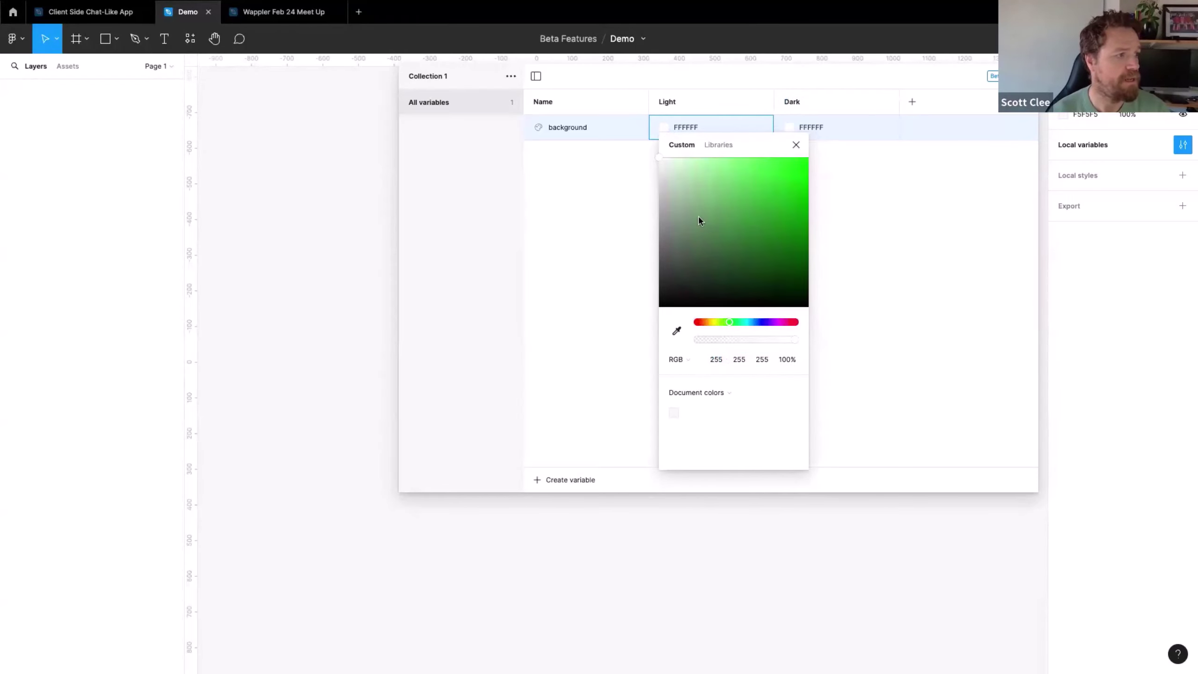
left_click(687, 170)
left_click_drag(695, 169, 695, 165)
left_click(852, 165)
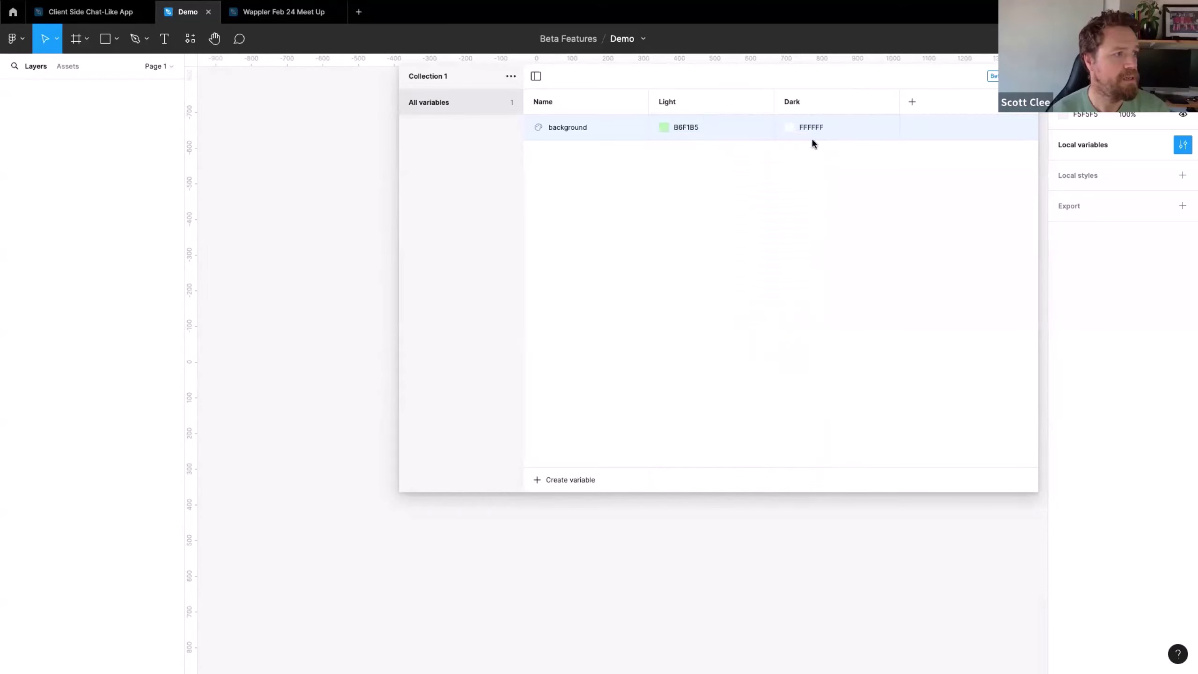
Set the background variable's Dark mode color to the dark green 46644E and close the variables window
left_click(786, 126)
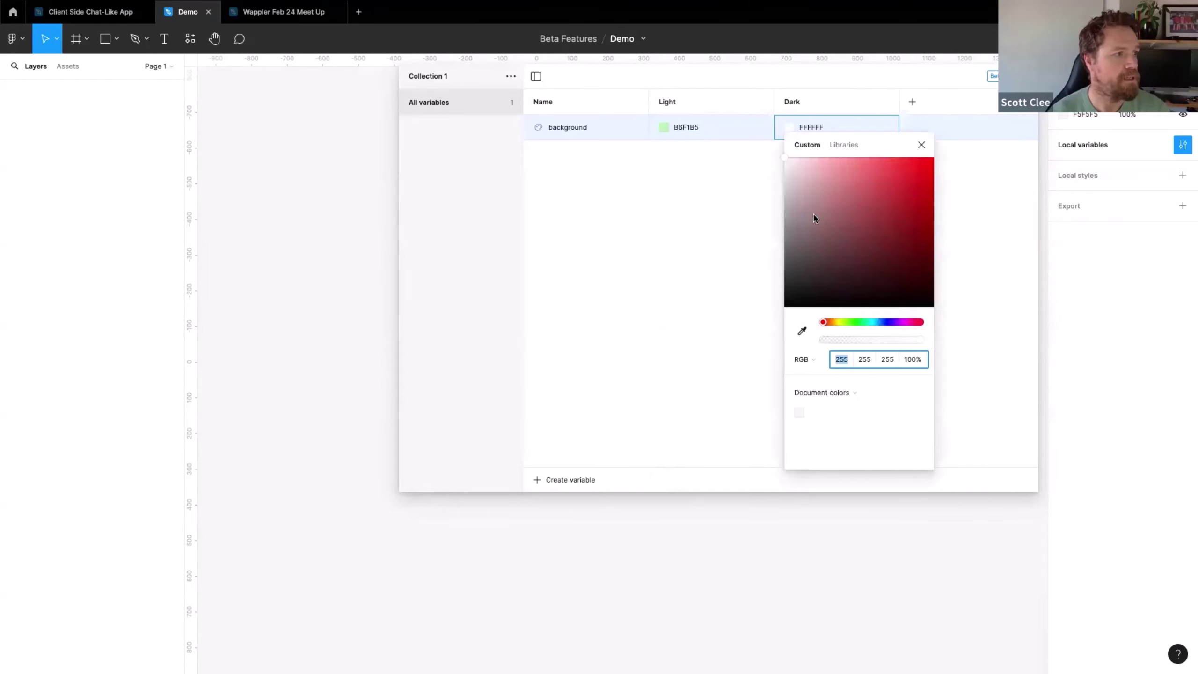
left_click(859, 322)
left_click_drag(837, 227, 829, 250)
left_click(1009, 282)
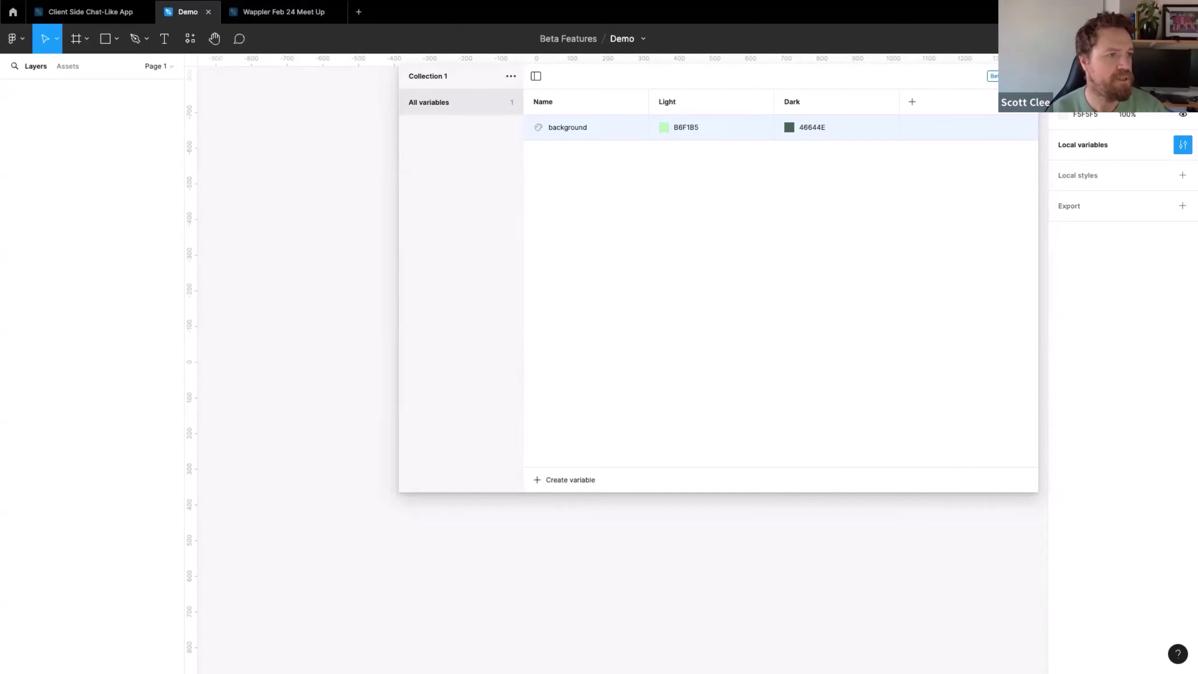
left_click(1025, 76)
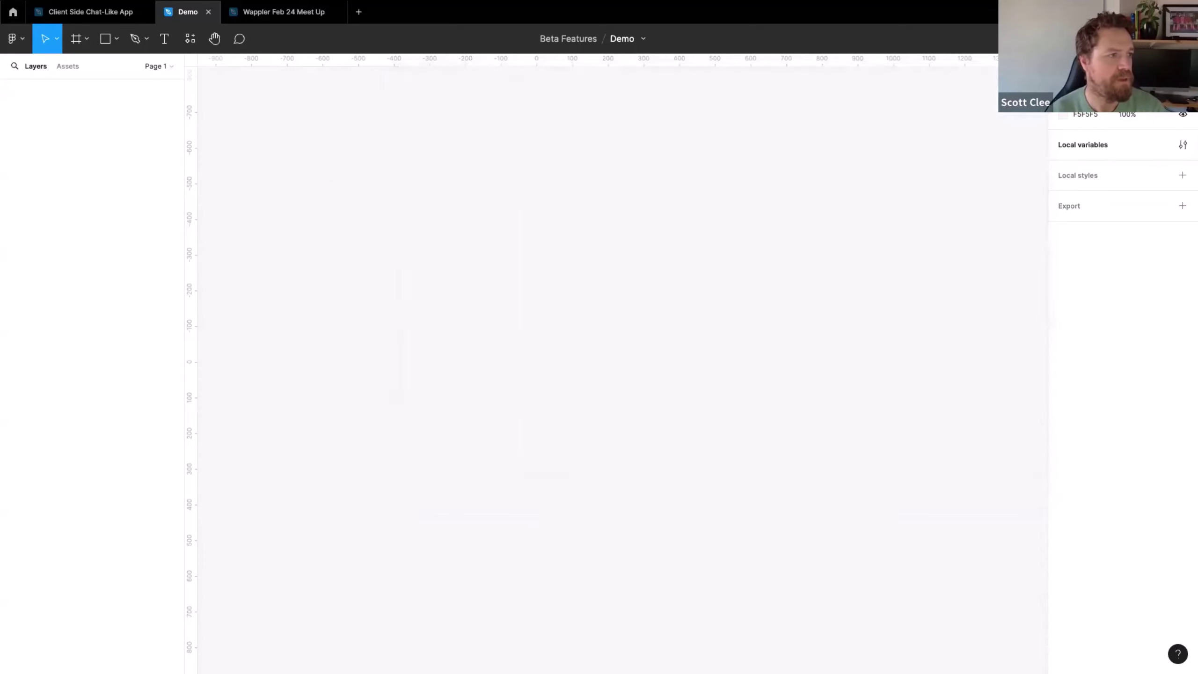
Draw a frame about 791 × 425 on the empty canvas
left_click(87, 39)
left_click(80, 68)
left_click_drag(378, 189, 661, 342)
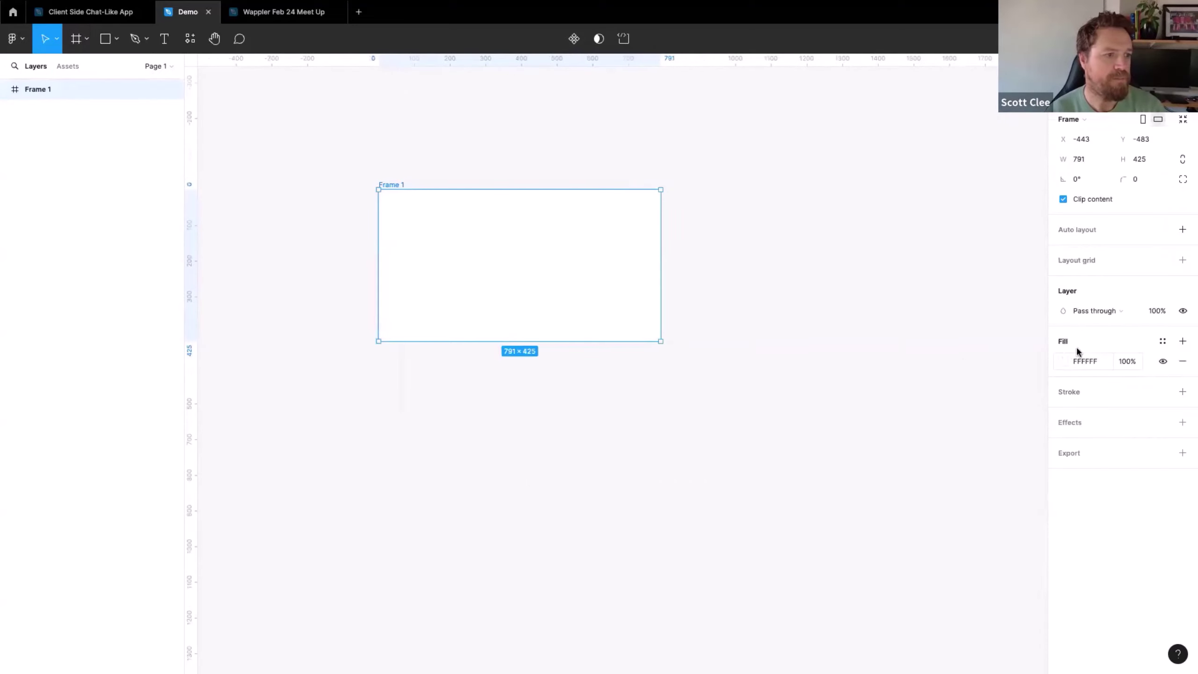
Fill the frame with the background color variable and open its layer's variable mode choices
left_click(1163, 343)
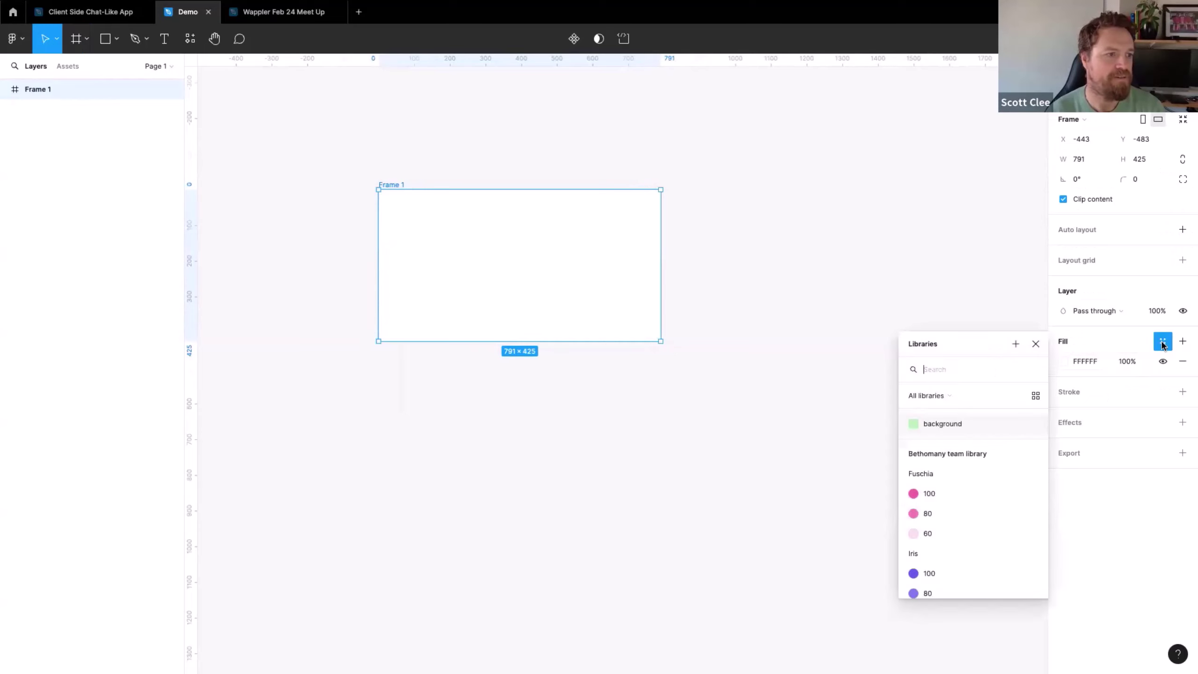
left_click(952, 427)
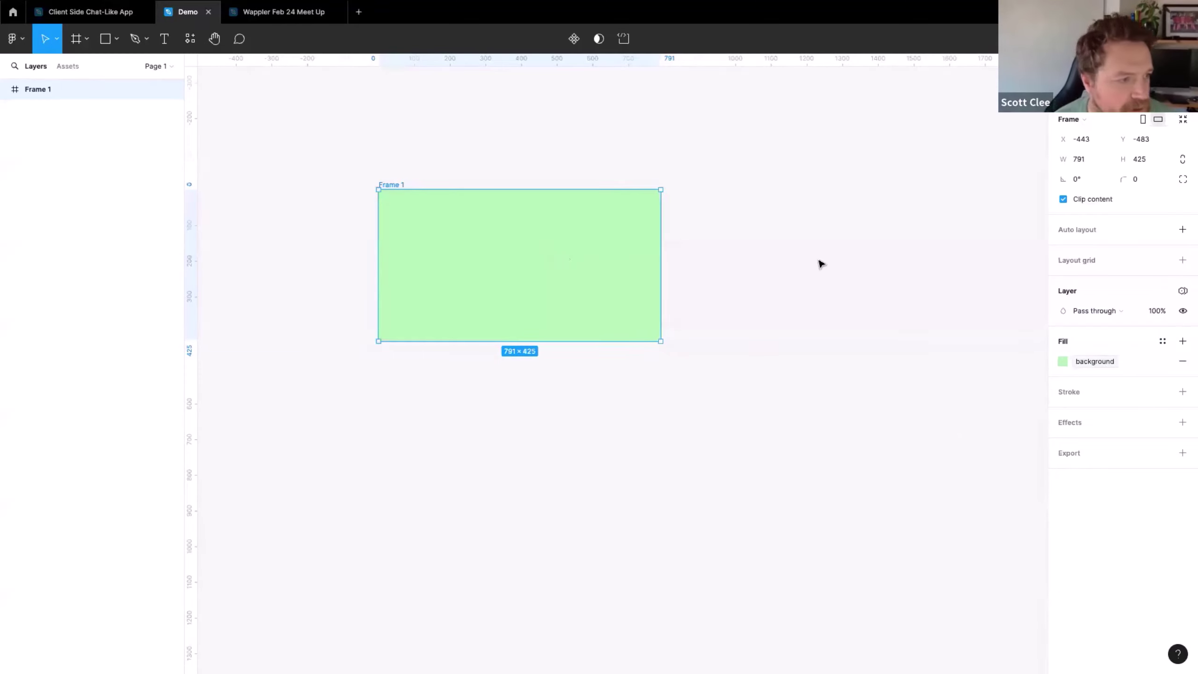
left_click(1183, 291)
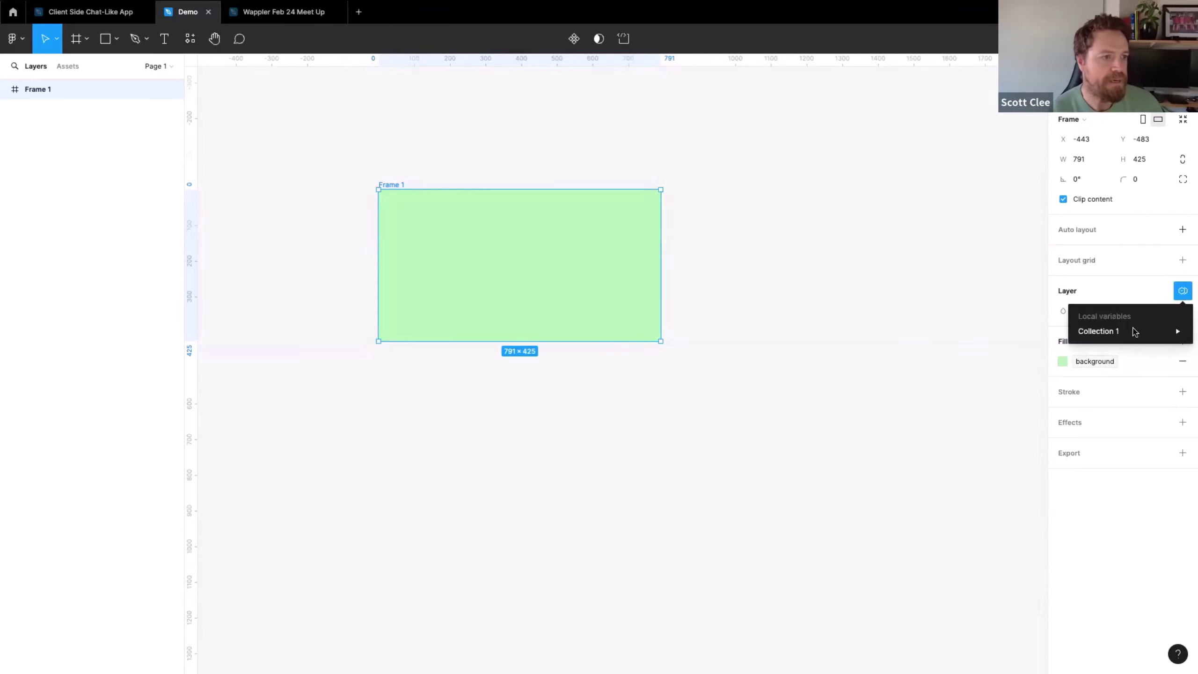
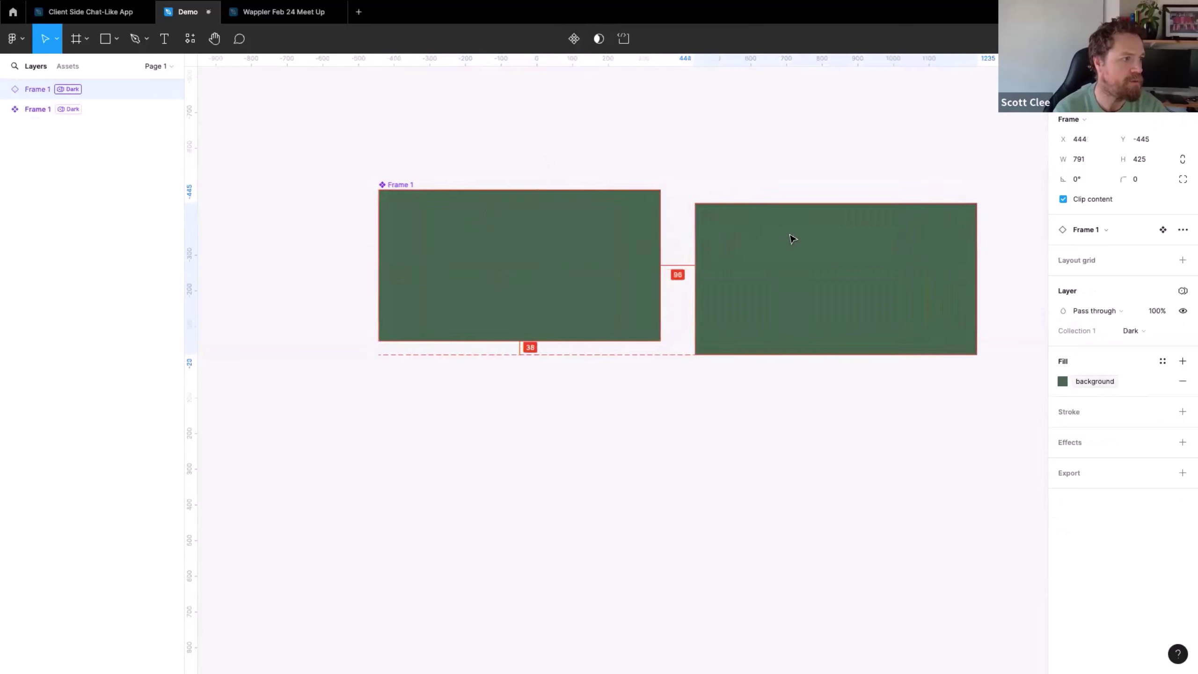
Duplicate the component instance directly below itself and set the copy's Collection 1 mode to Light
left_click_drag(791, 321, 789, 469)
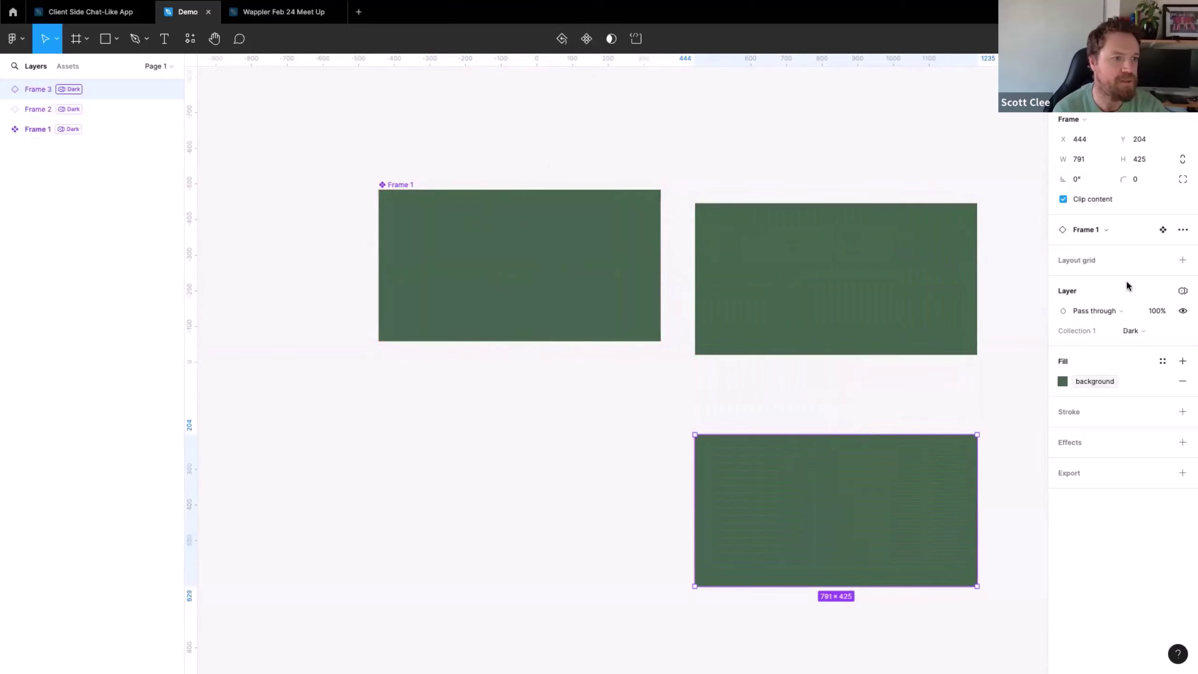
left_click(1183, 290)
mouse_move(1093, 338)
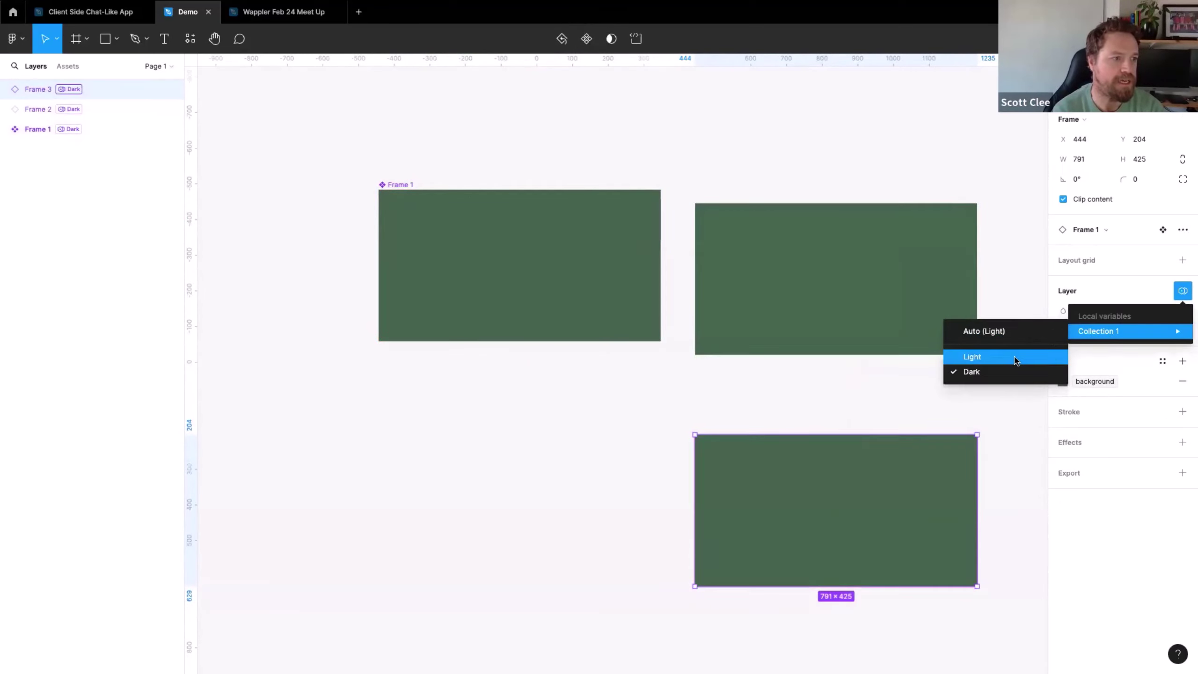
left_click(973, 356)
Compare the dark component with its dark instance and move the light instance up to Y 61
left_click(504, 275)
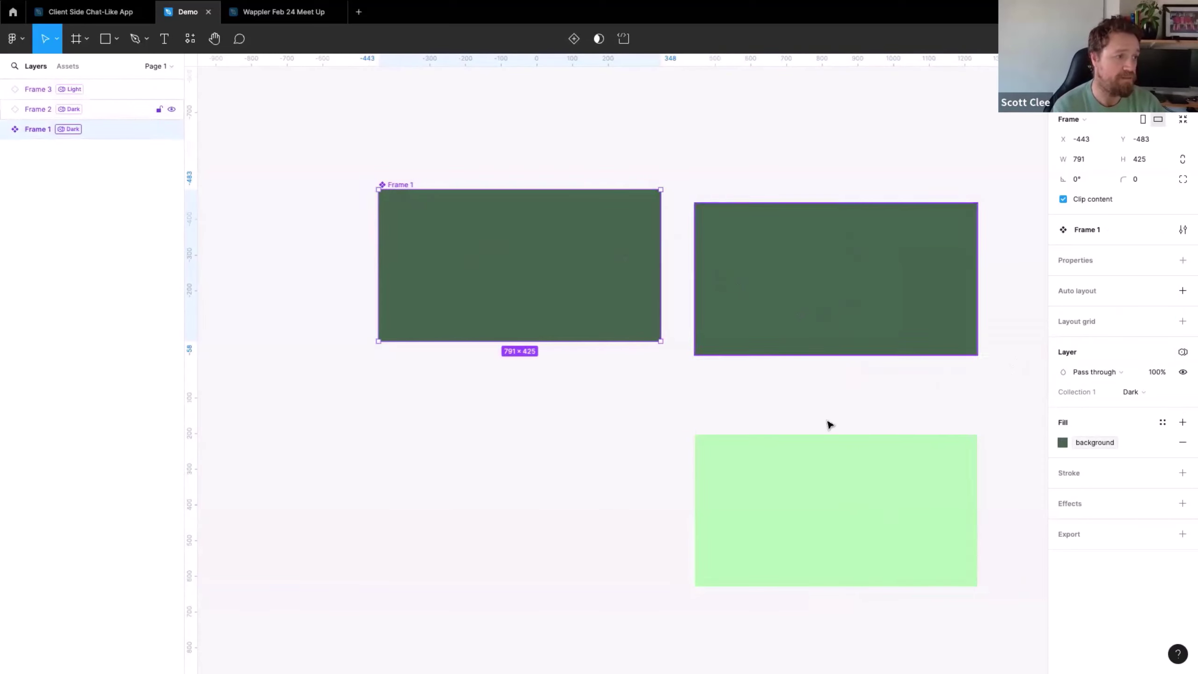
left_click(819, 349)
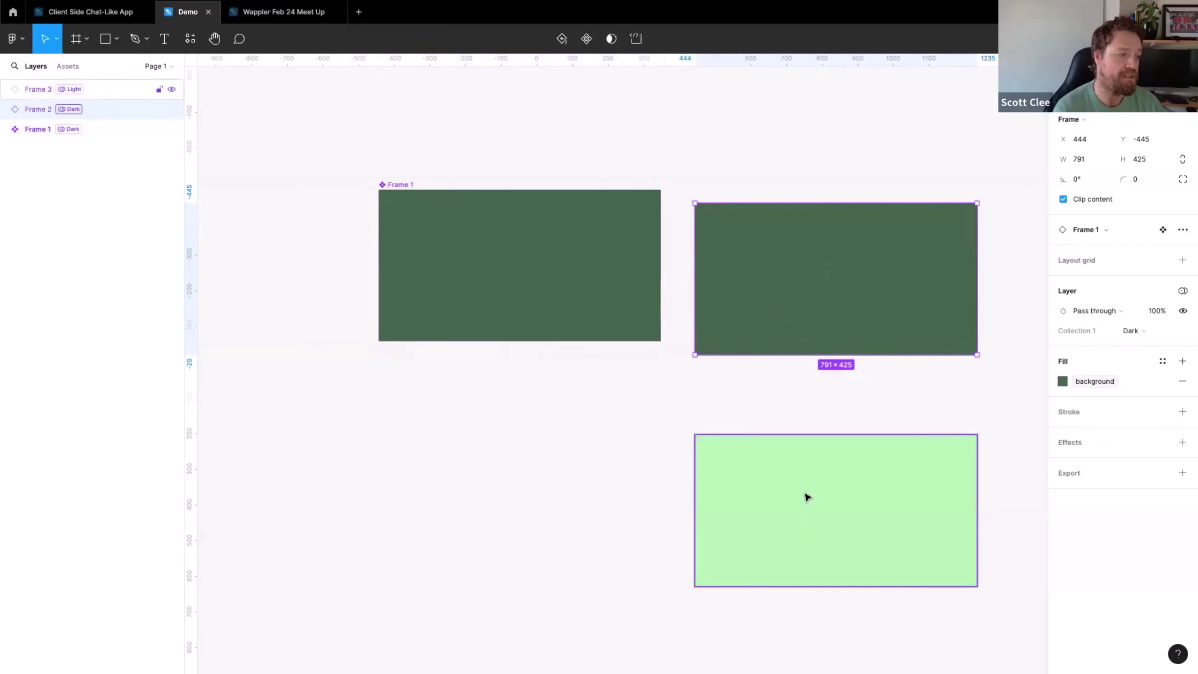
left_click_drag(806, 496, 808, 446)
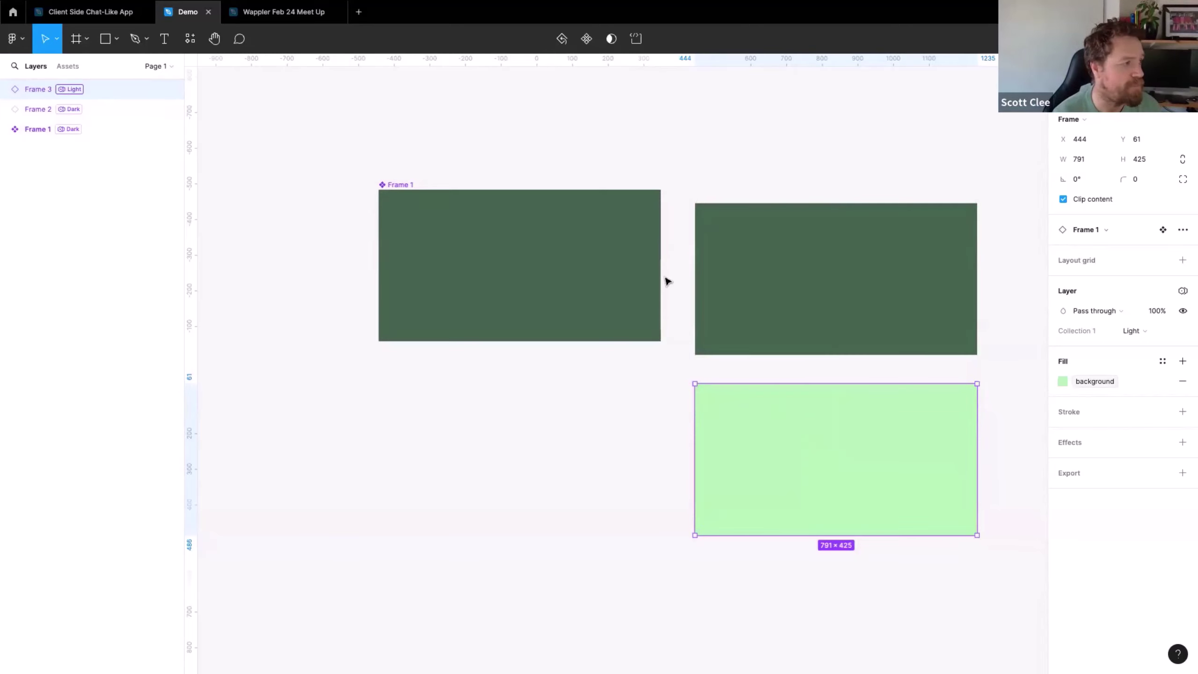
Delete the main component and both of its instances from the canvas
left_click(420, 130)
left_click_drag(324, 140, 1018, 574)
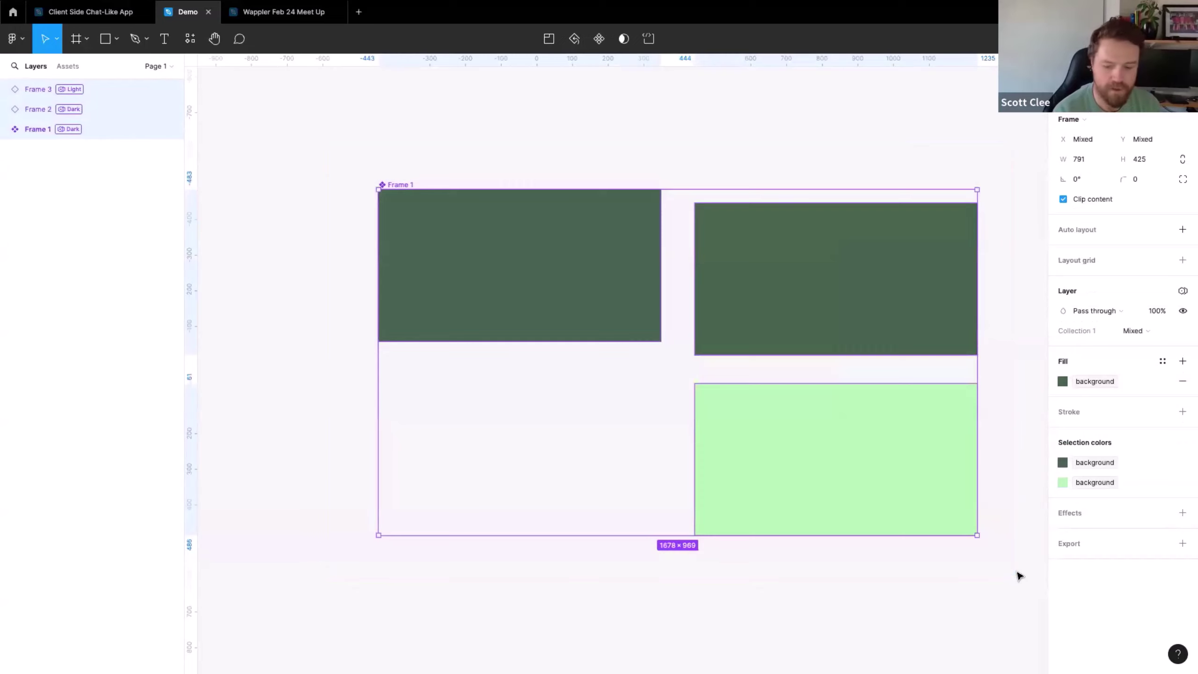
key("Delete")
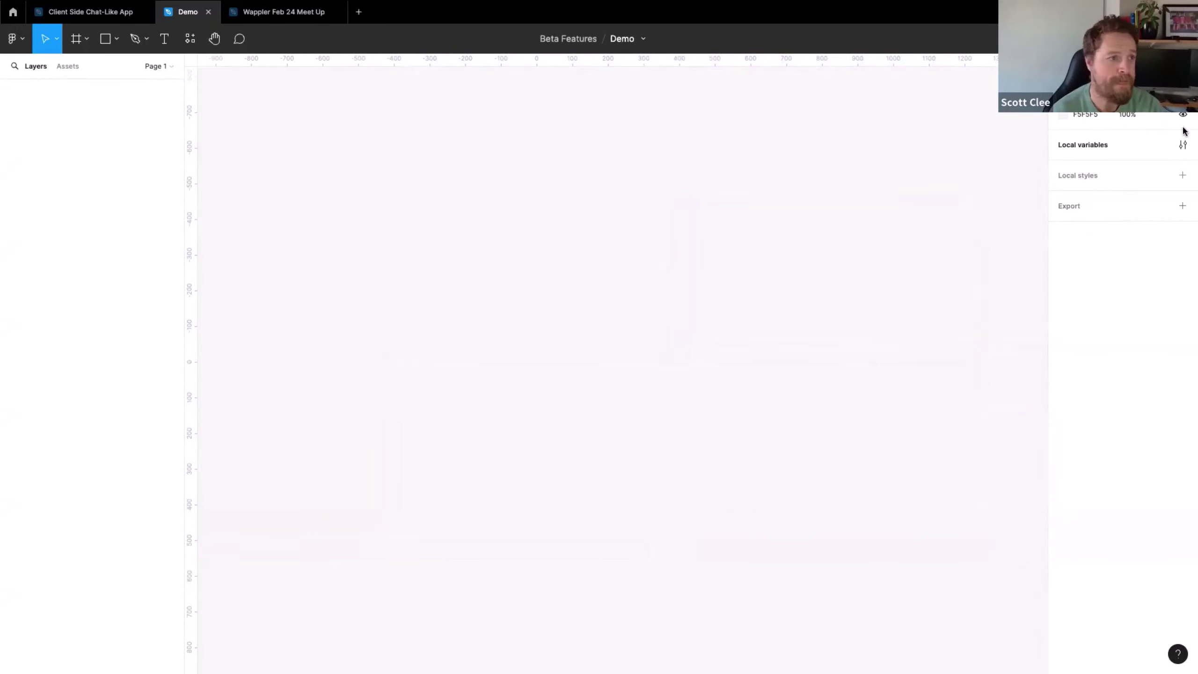
Delete the Dark mode and the background variable from Collection 1
left_click(1184, 145)
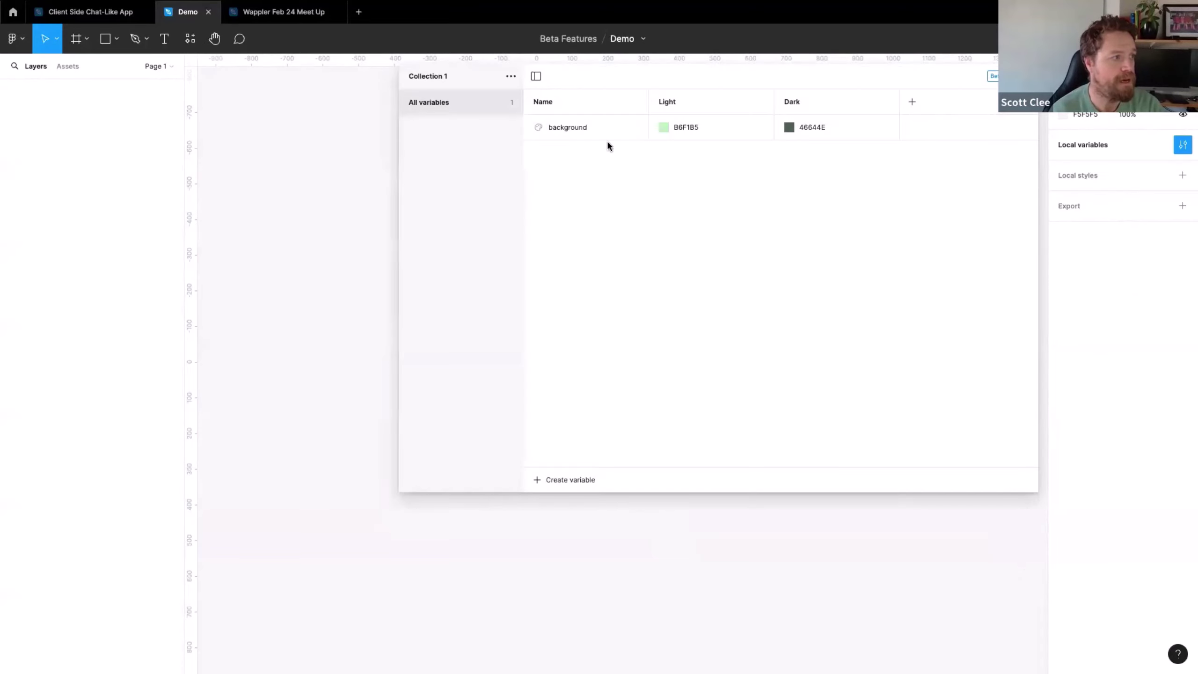
right_click(571, 130)
left_click(818, 187)
right_click(797, 102)
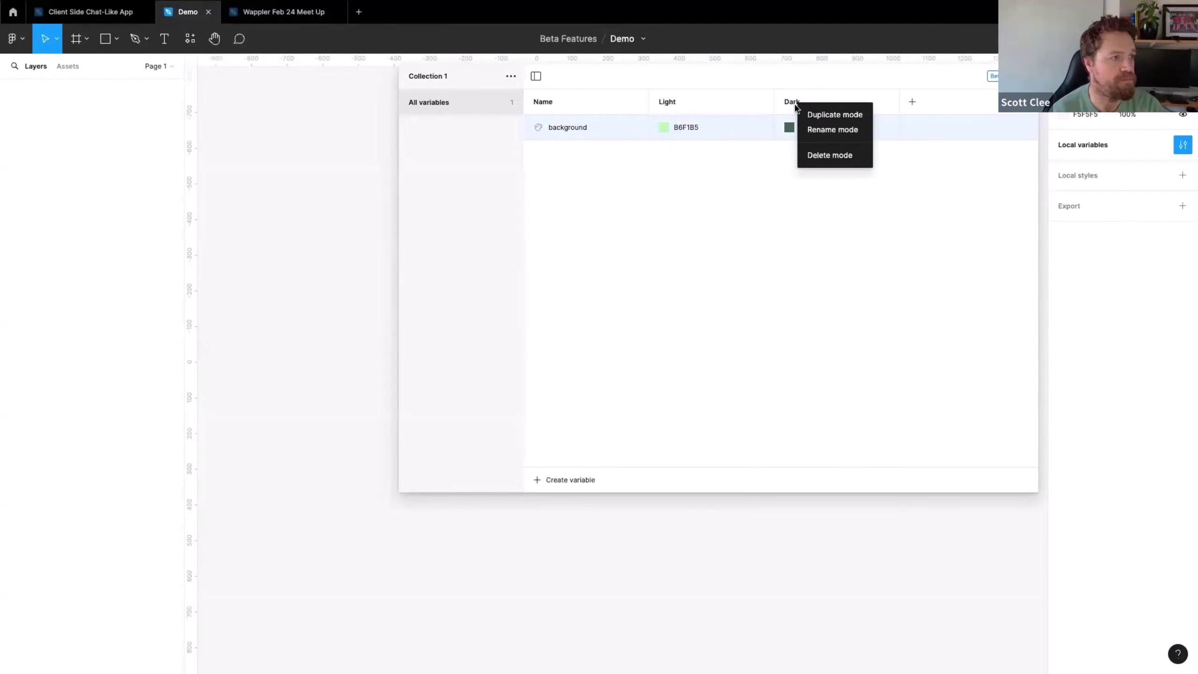
left_click(824, 155)
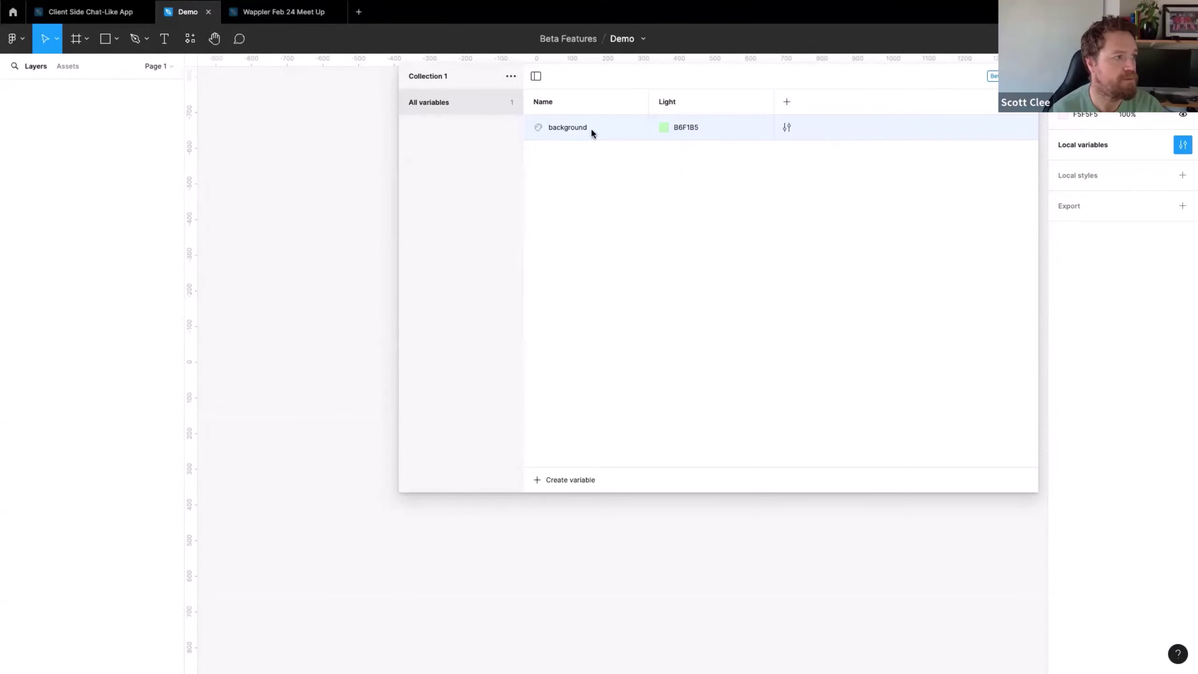
right_click(565, 129)
left_click(604, 188)
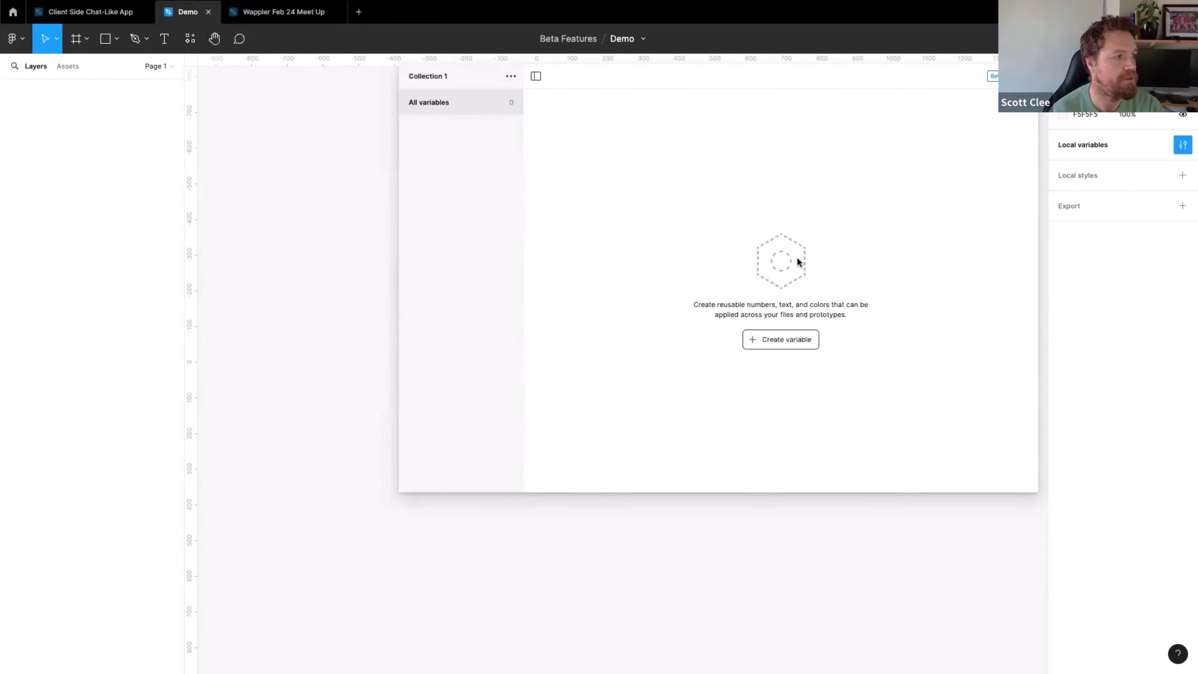
Create two Boolean variables in Collection 1
left_click(800, 343)
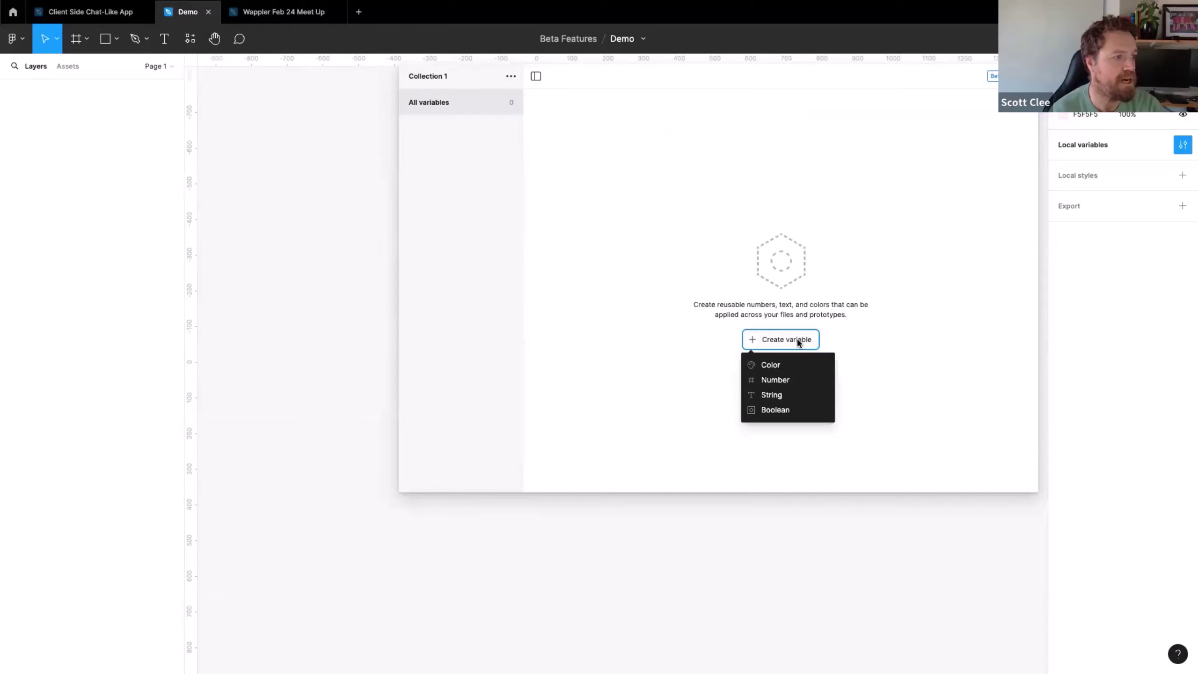
left_click(792, 413)
left_click(572, 482)
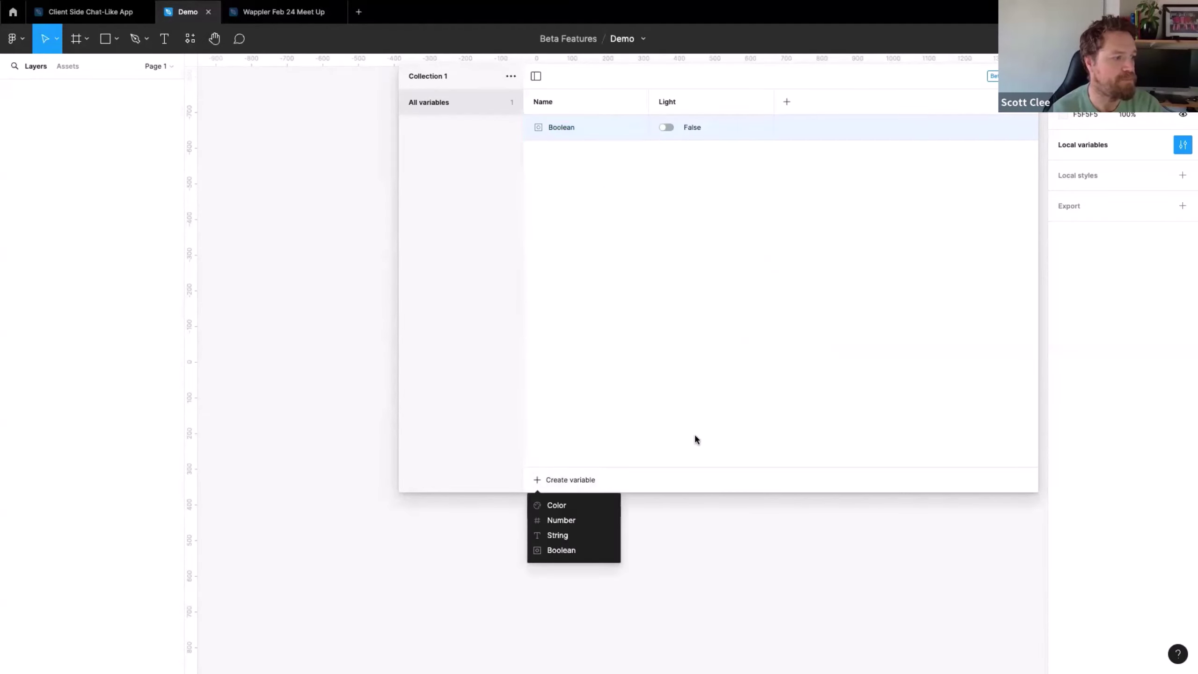
left_click(560, 551)
Rename the first Boolean variable "mobile" and the second one "desktop"
double_click(567, 127)
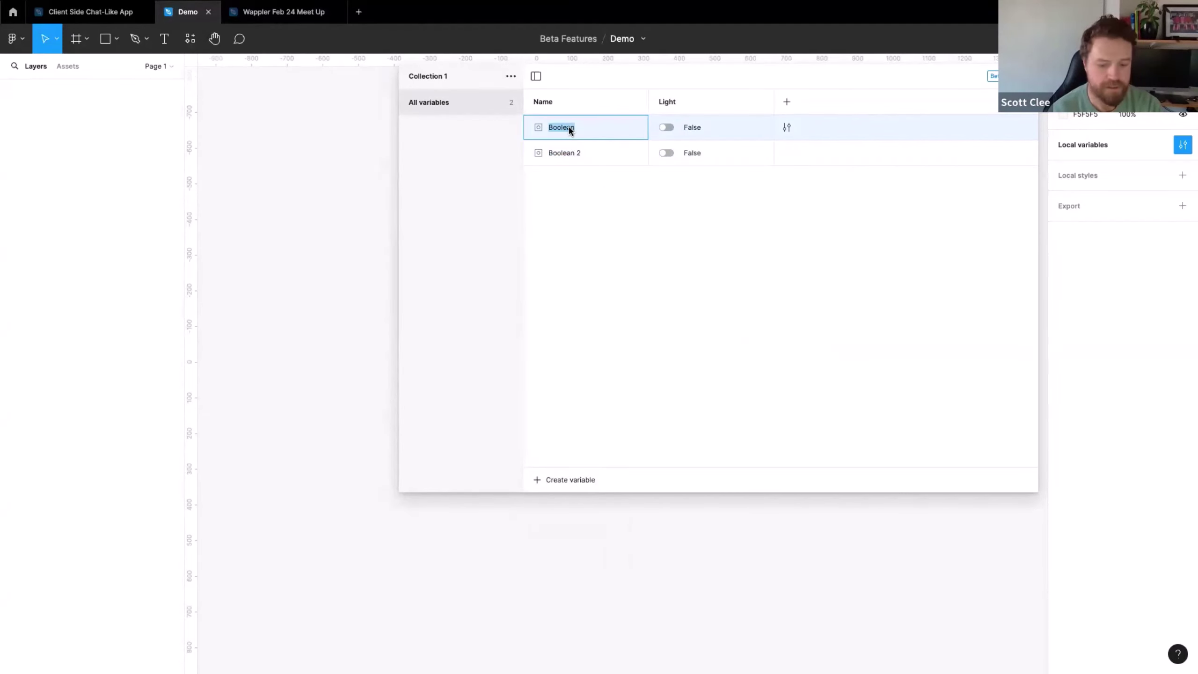
type("mobiole")
key("BackSpace")
key("BackSpace")
key("BackSpace")
type("le")
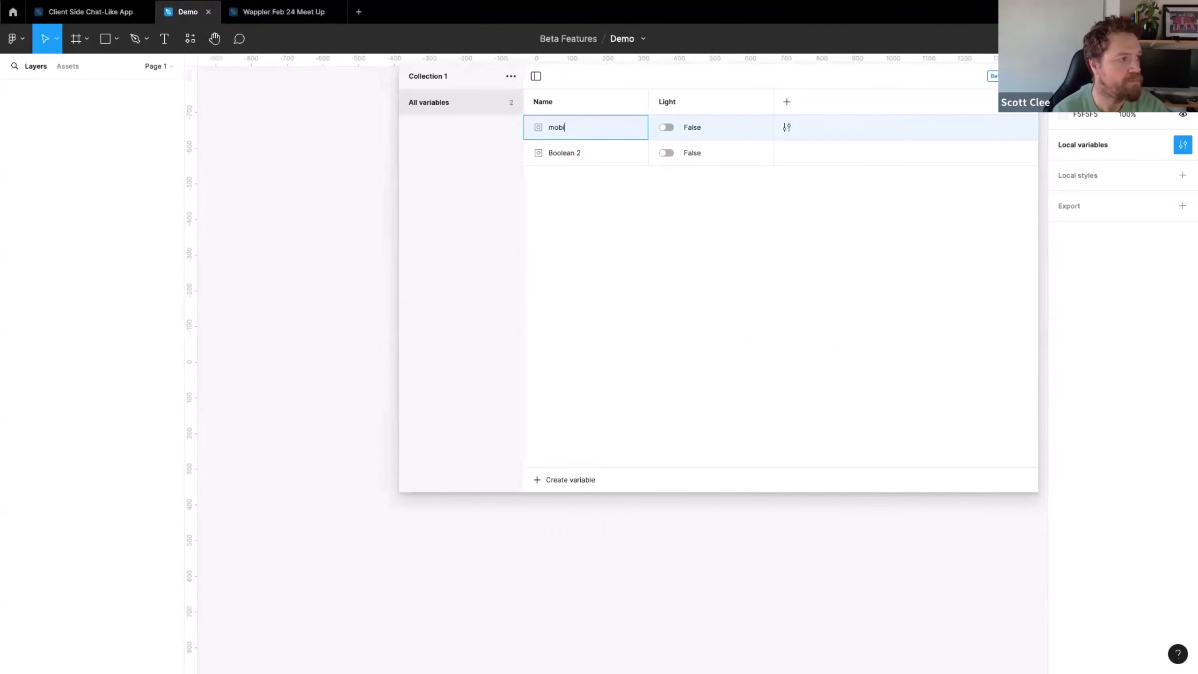
left_click(562, 155)
double_click(561, 154)
type("desktop")
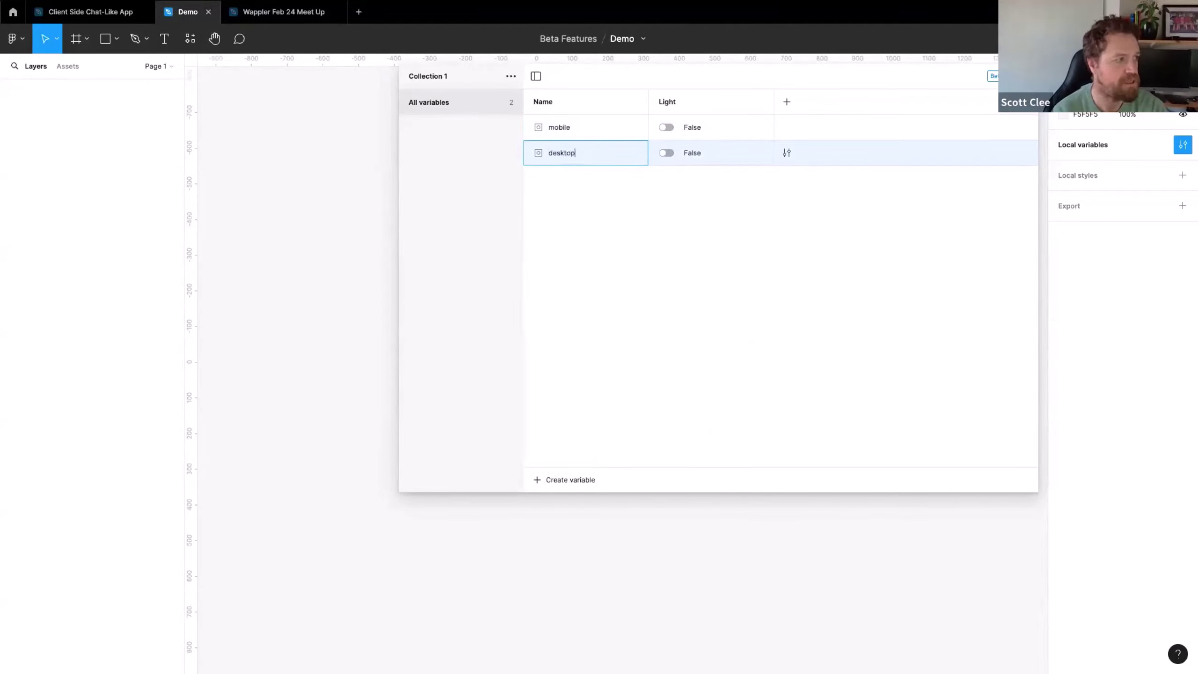
key("Return")
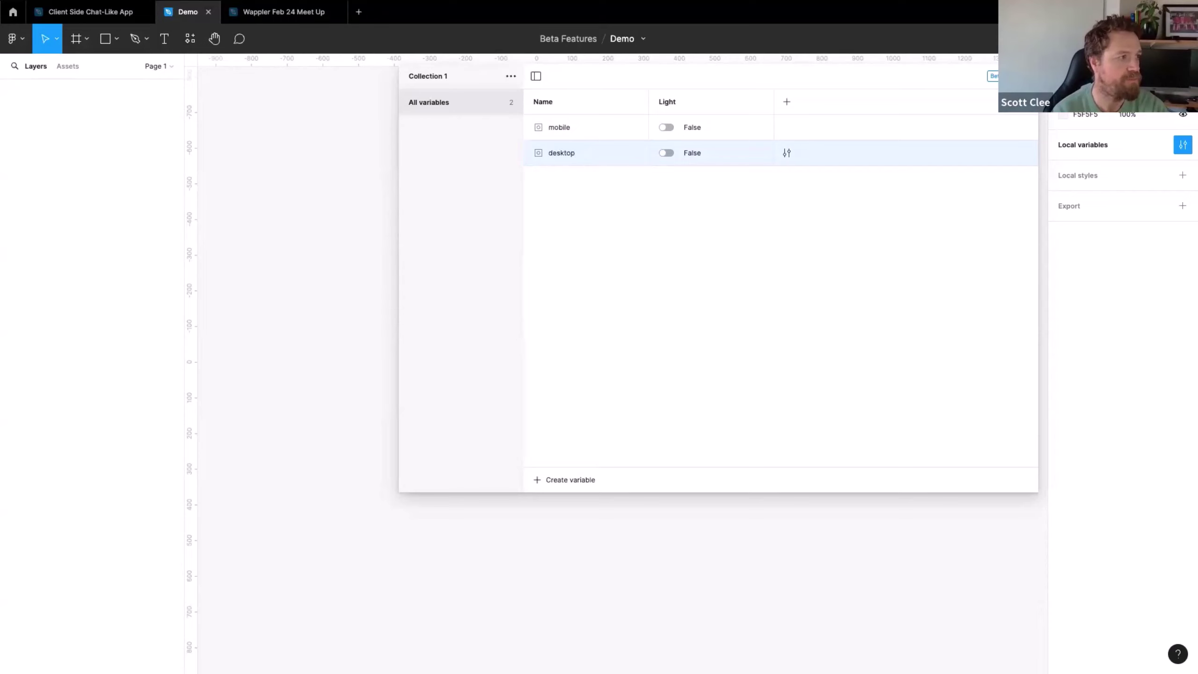
Rename the collection's Light mode to "All device types"
double_click(694, 111)
type("All d")
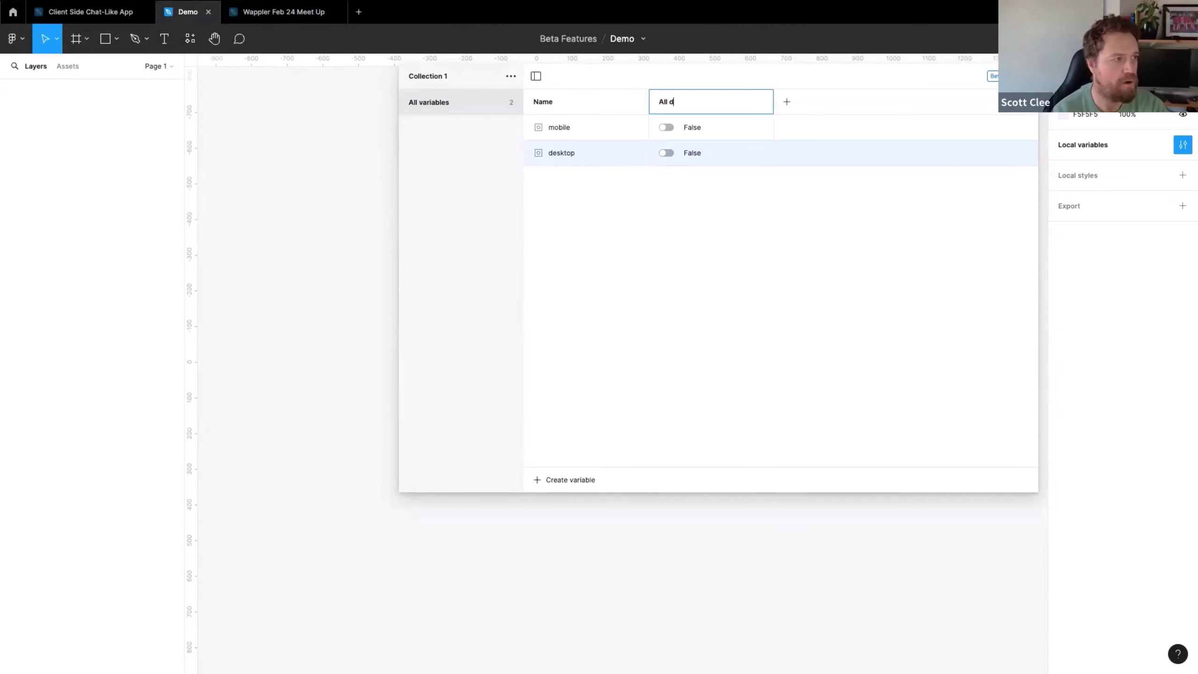
type("evice types")
key("Return")
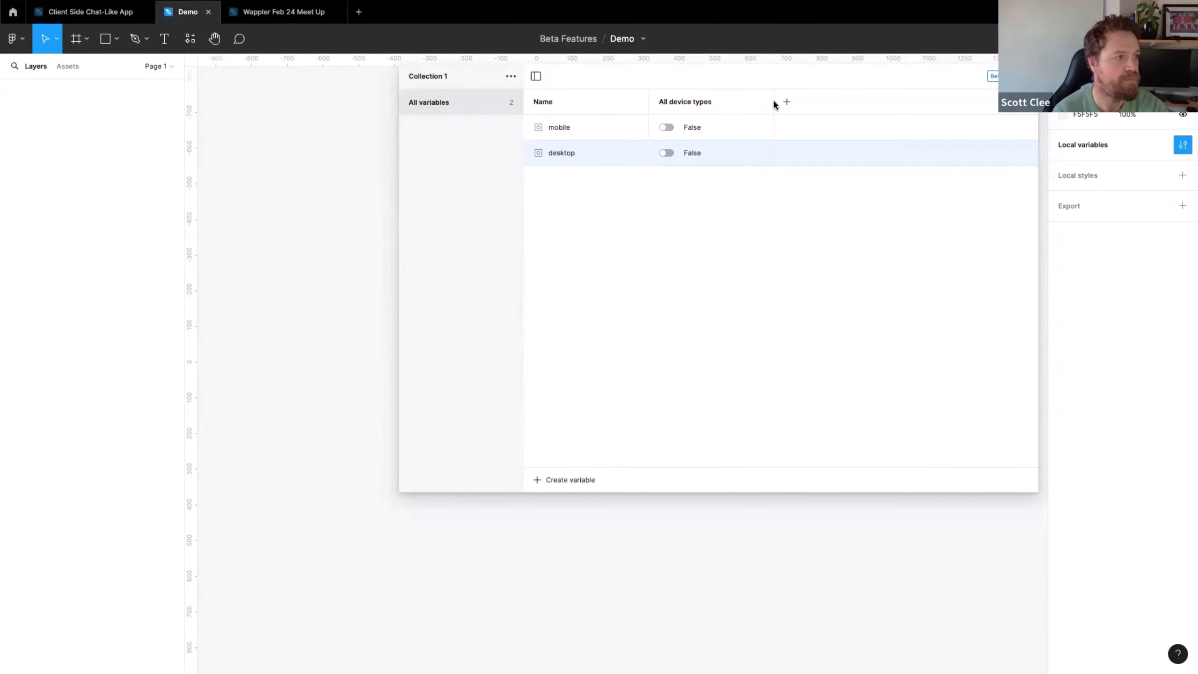
Add two more modes to the collection and name them "Mobile" and "Desktop"
left_click(786, 102)
left_click(912, 102)
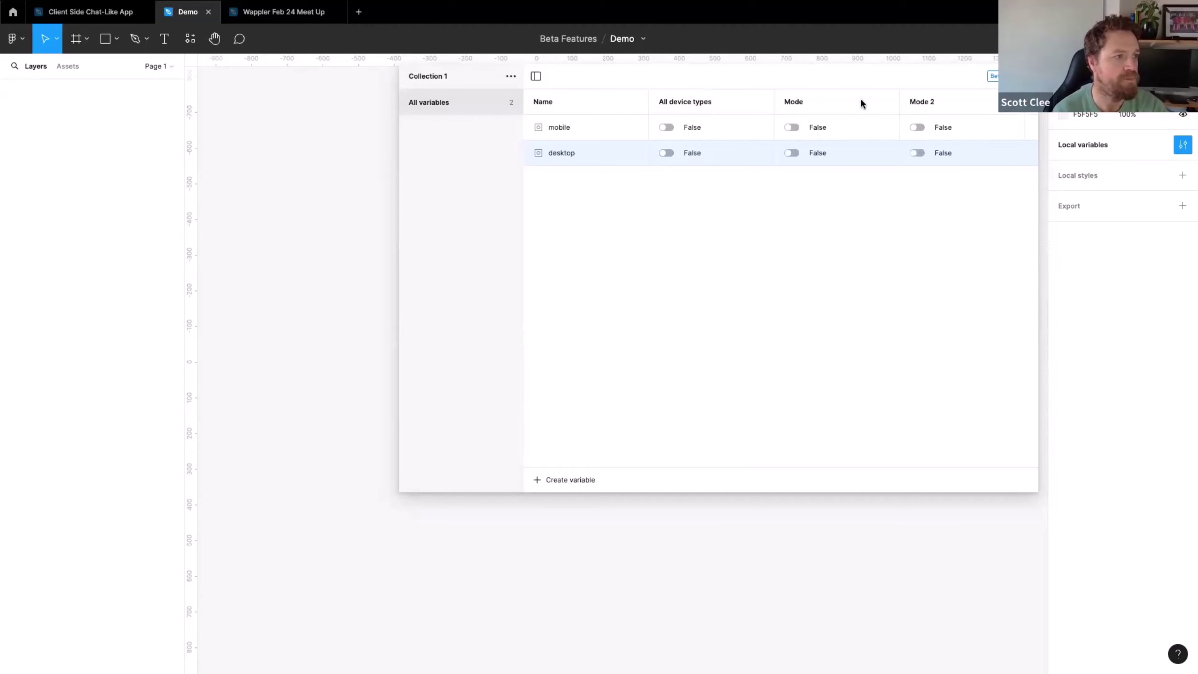
double_click(793, 103)
type("Mobile")
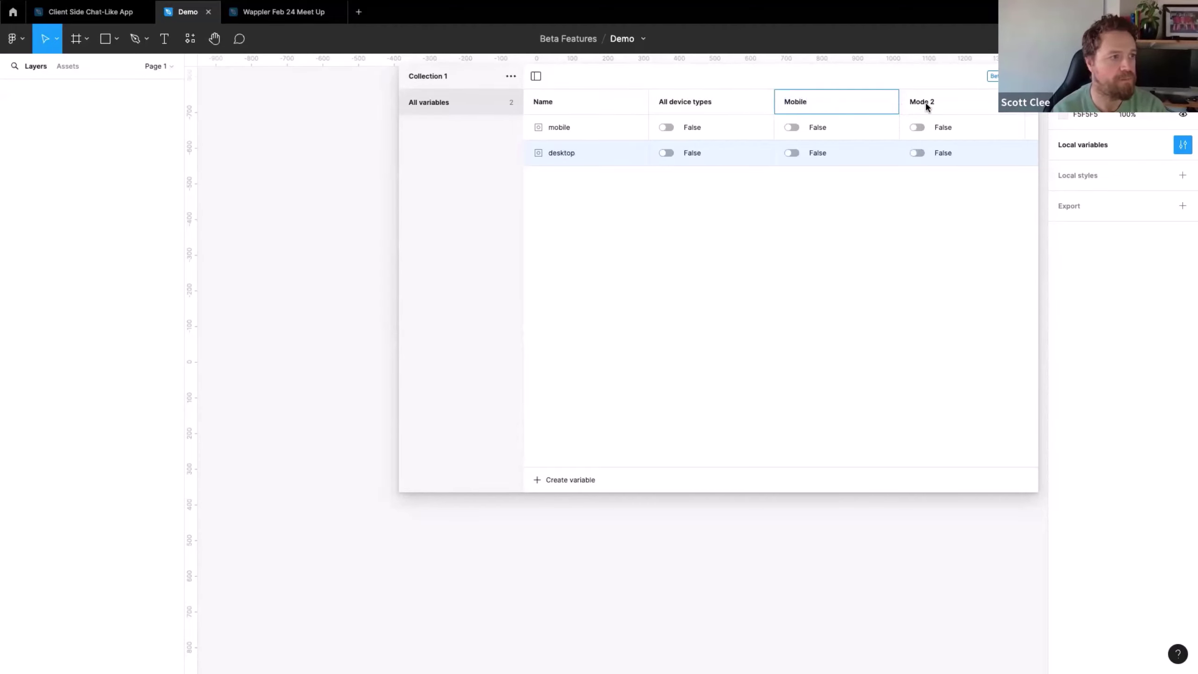
double_click(922, 103)
type("Desktop")
key("Return")
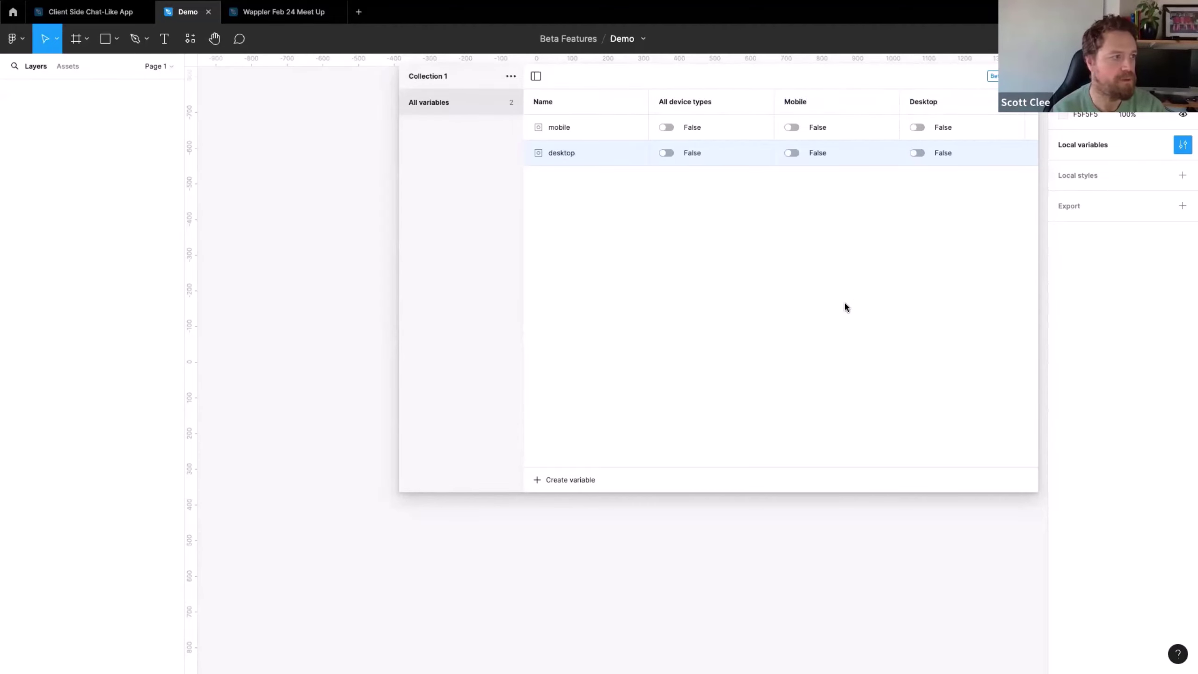
Set both variables to True for All device types, mobile to True for Mobile and desktop to True for Desktop, then close the variables
left_click(667, 127)
left_click(666, 153)
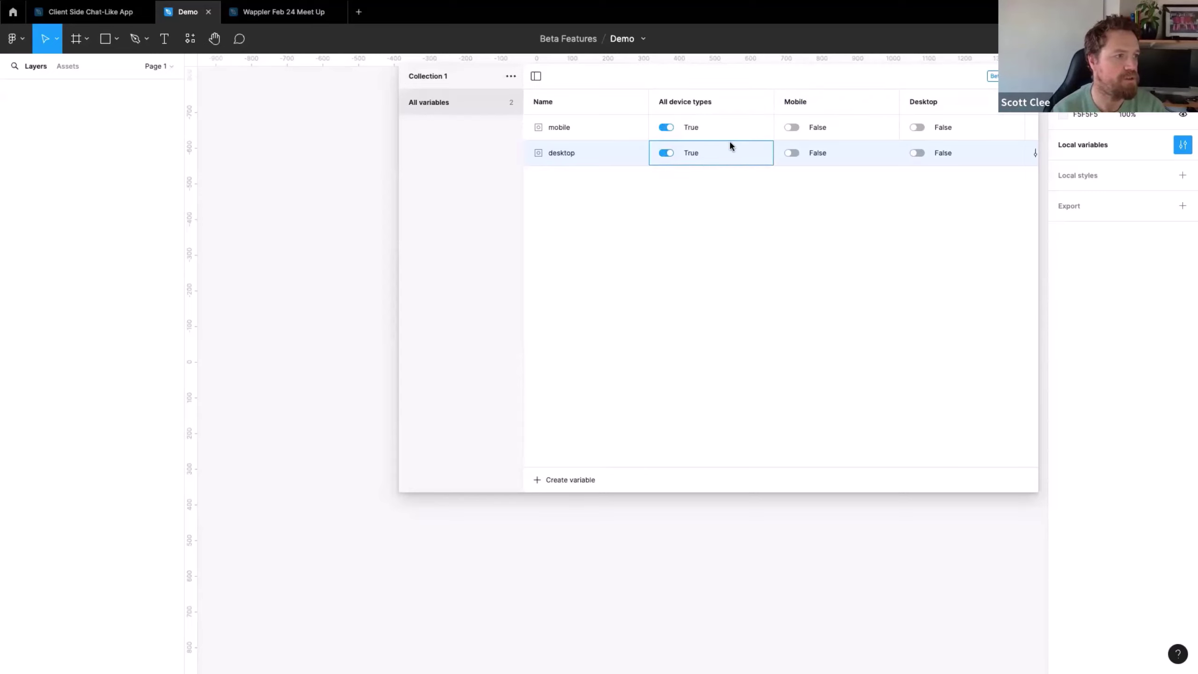
left_click(792, 127)
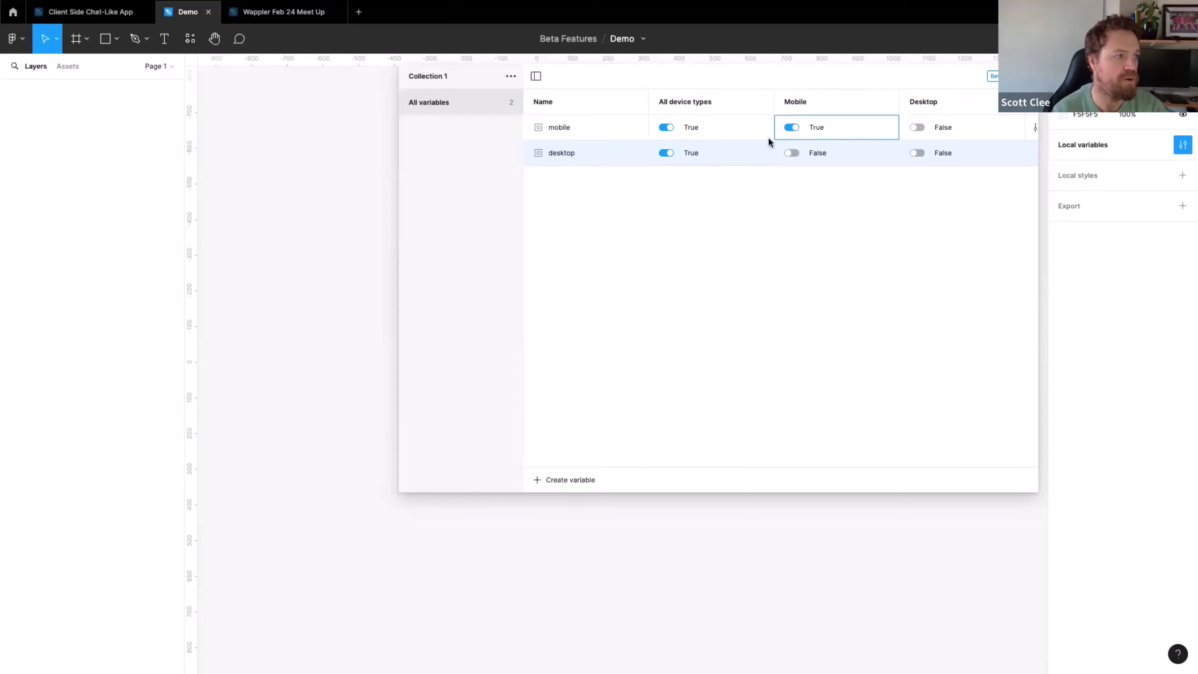
left_click(918, 153)
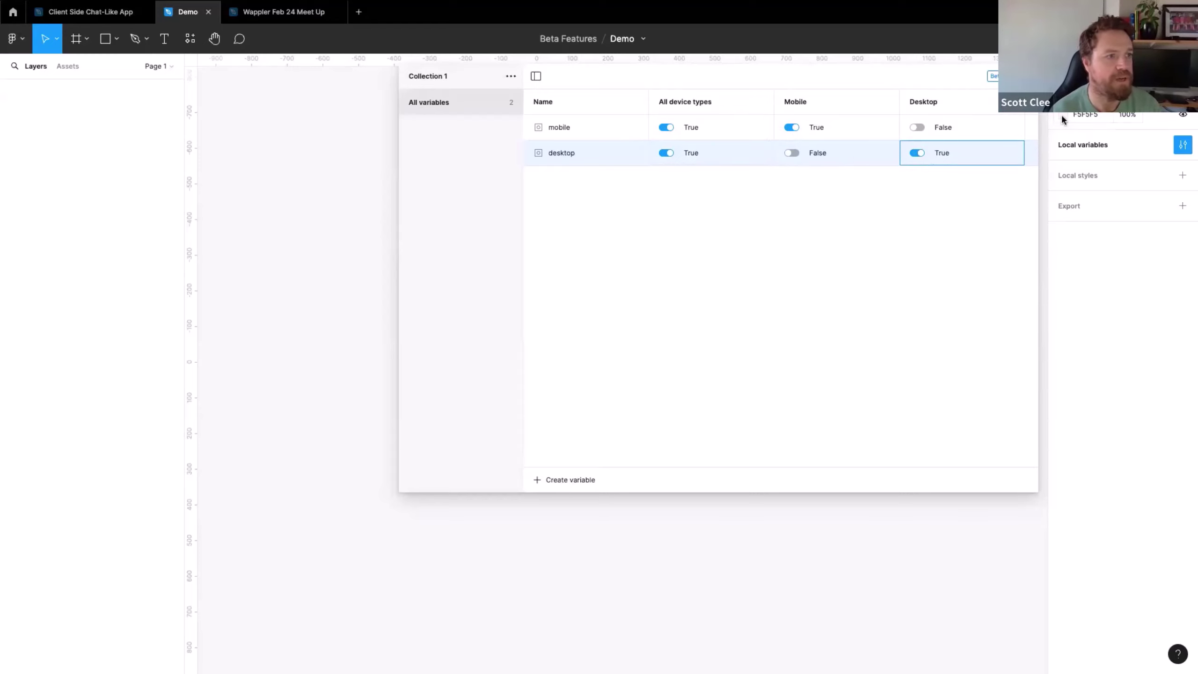
left_click(1026, 76)
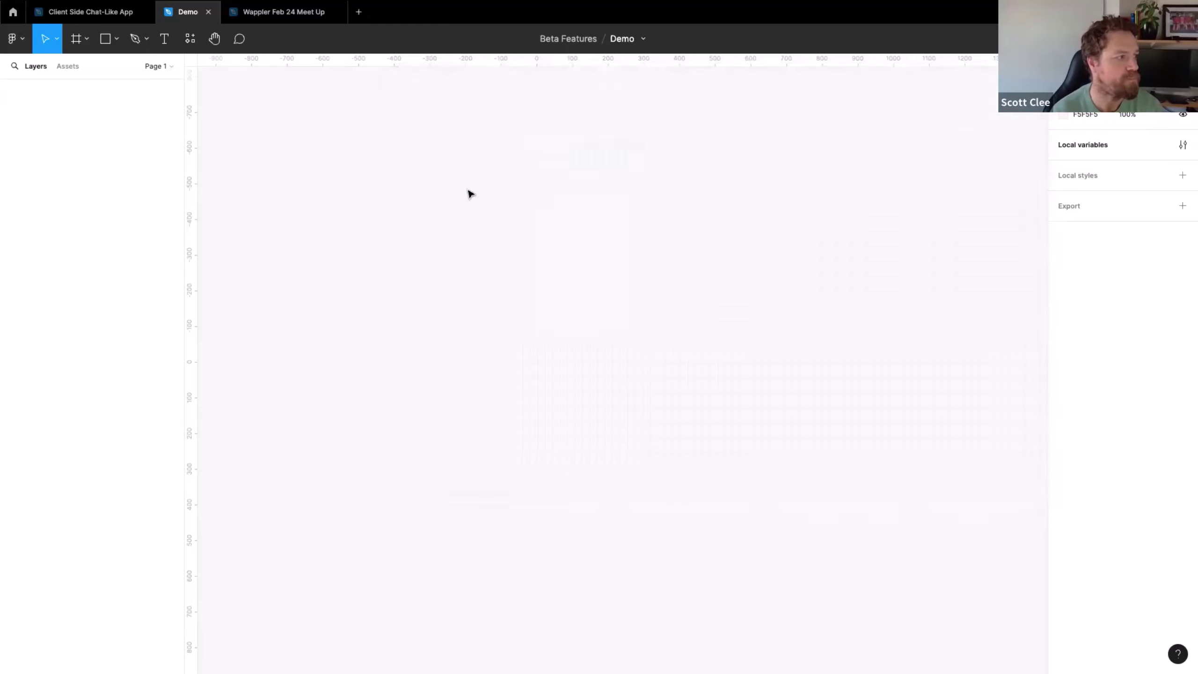
Draw a frame of about 655 × 458 on the empty canvas and name it "index [page]"
key("f")
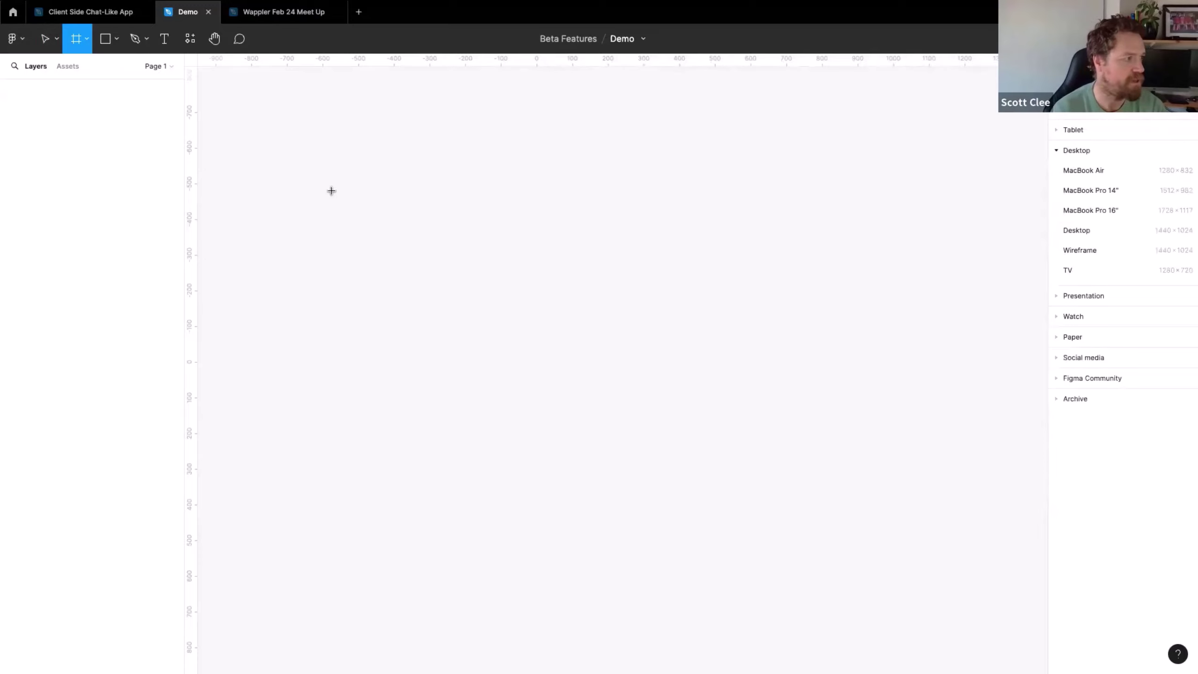
left_click_drag(332, 191, 565, 354)
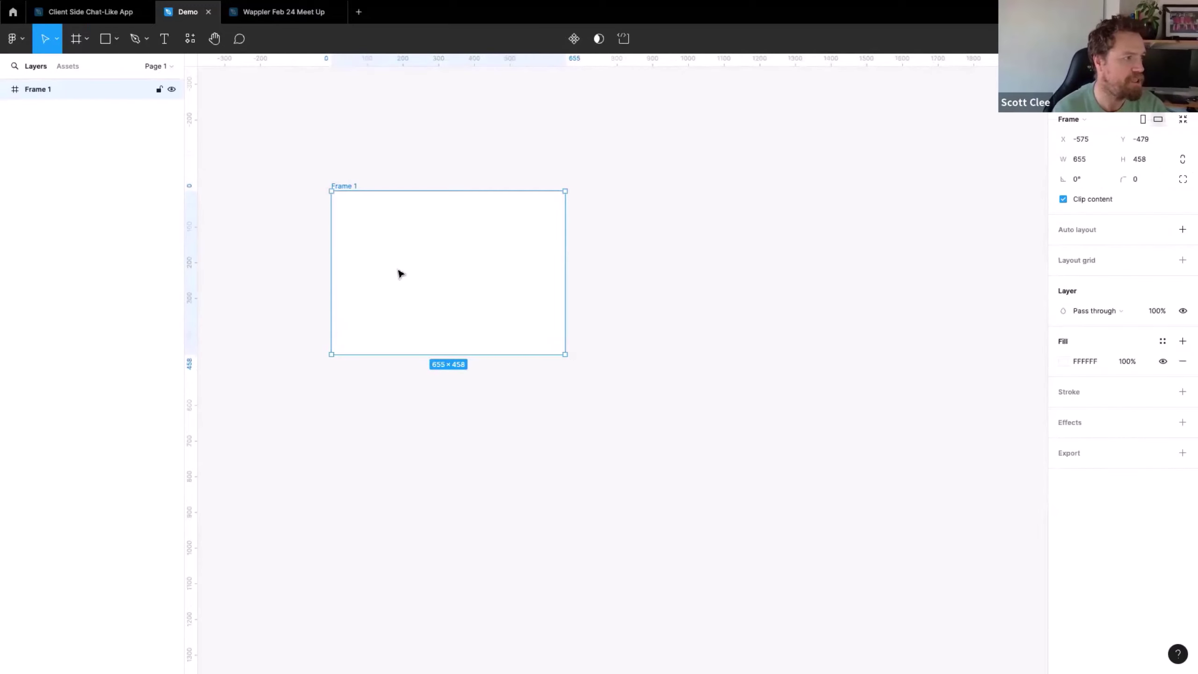
double_click(350, 185)
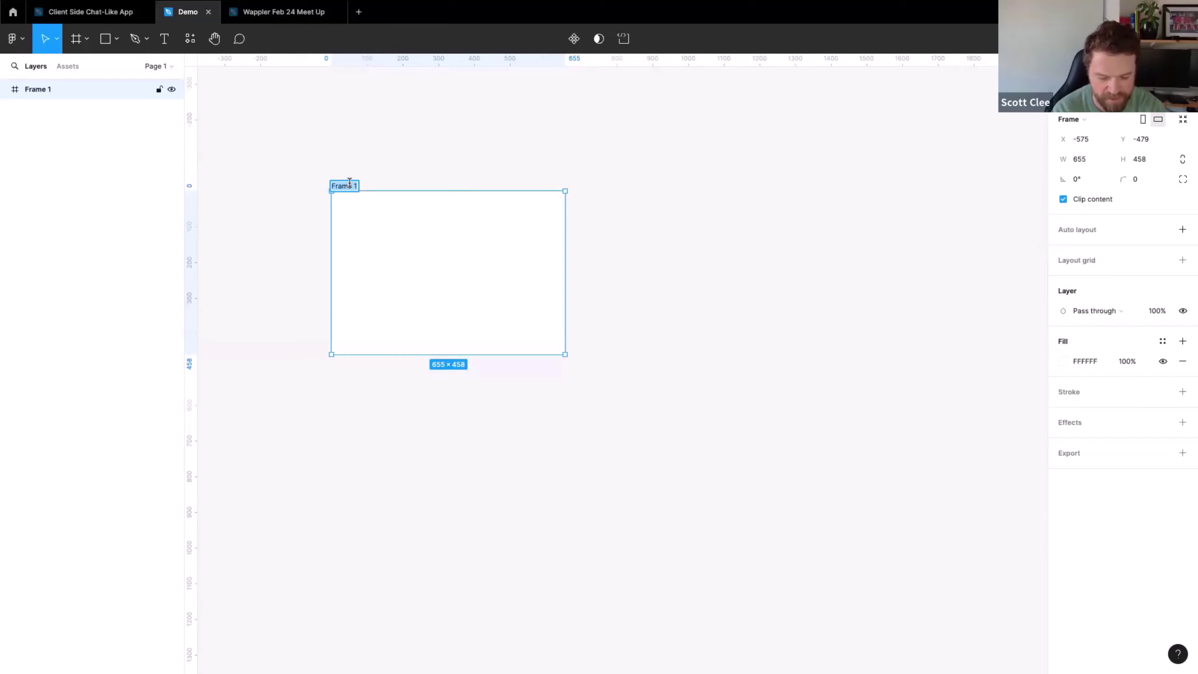
type("index (")
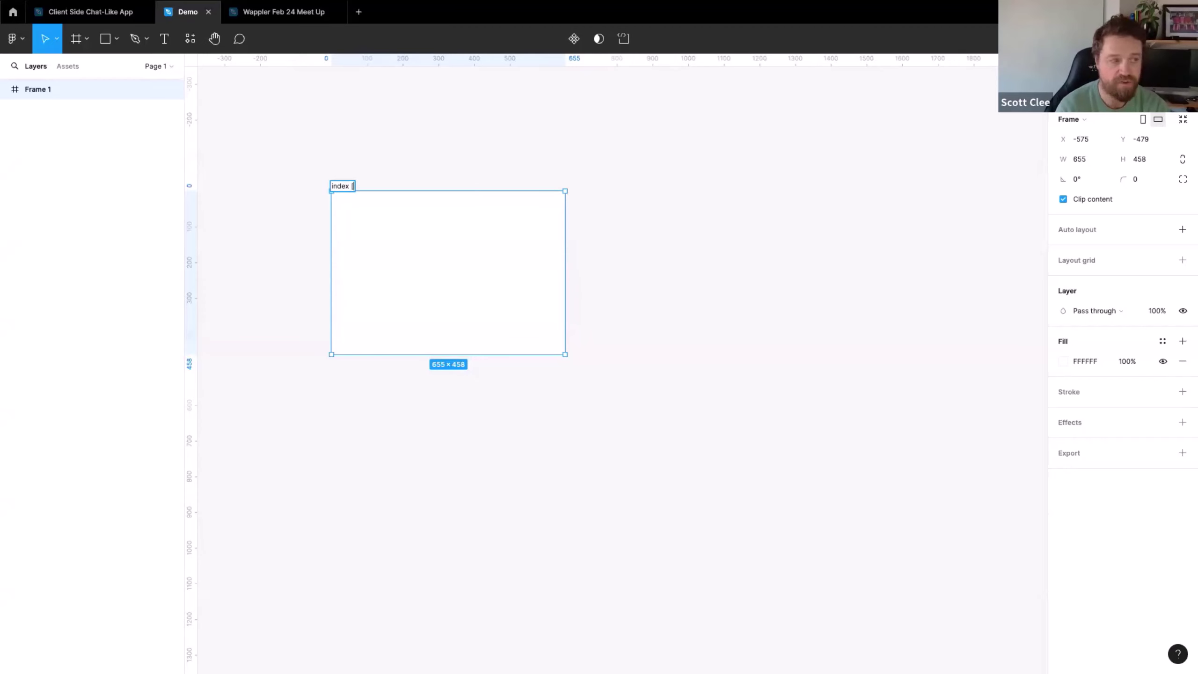
left_click(89, 12)
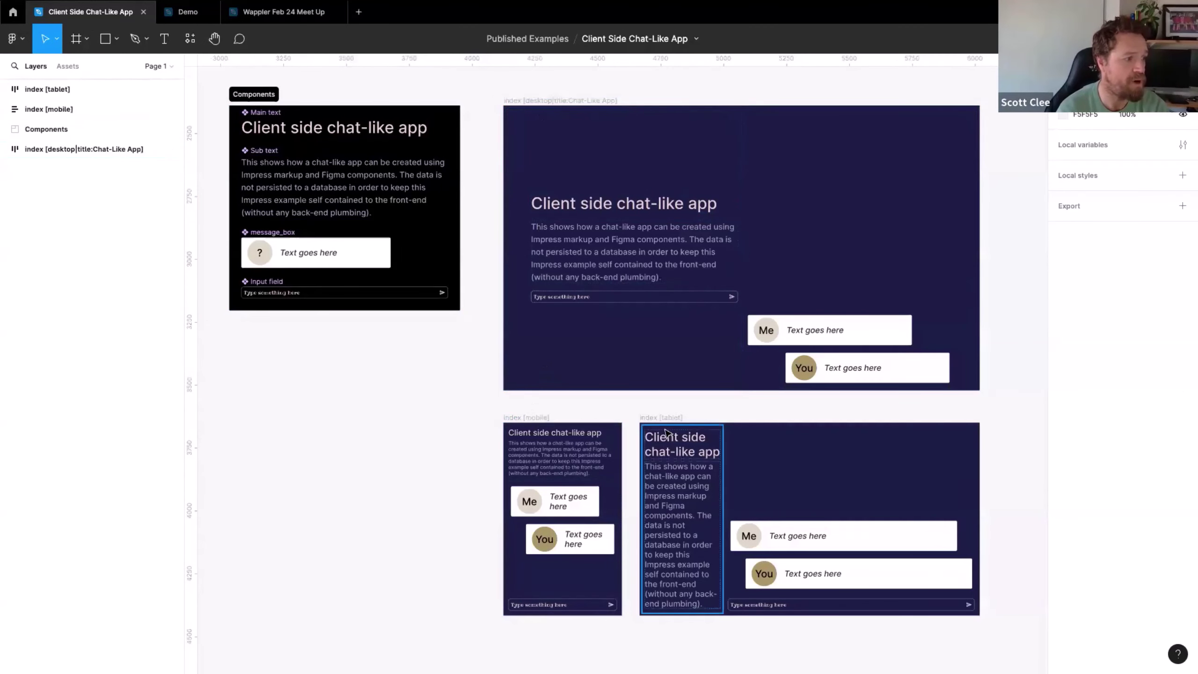
left_click(194, 14)
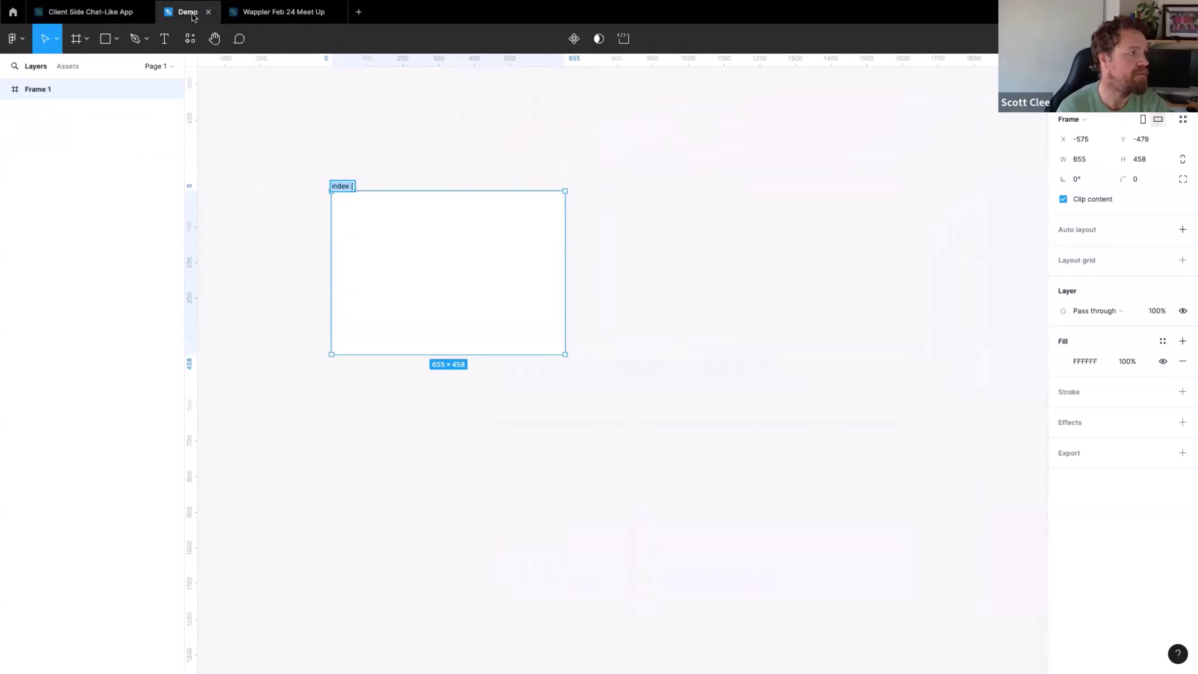
left_click(346, 185)
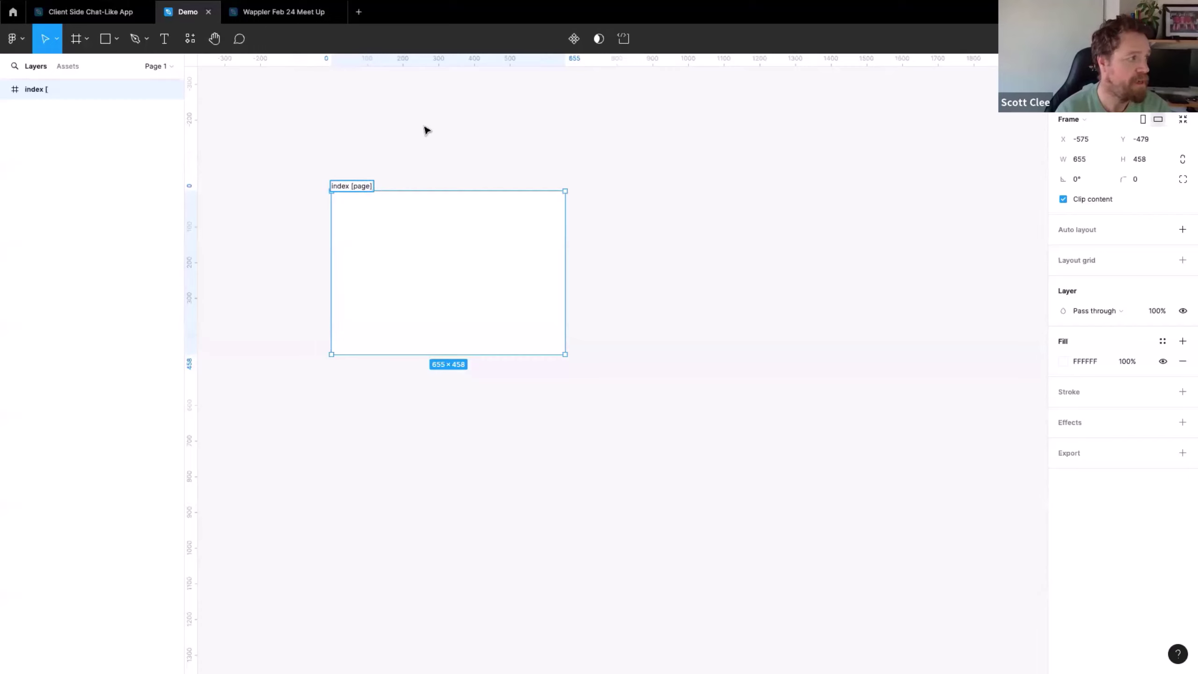
left_click(424, 147)
Add auto layout to the index [page] frame and reposition it at about X -696, Y -442
left_click(361, 187)
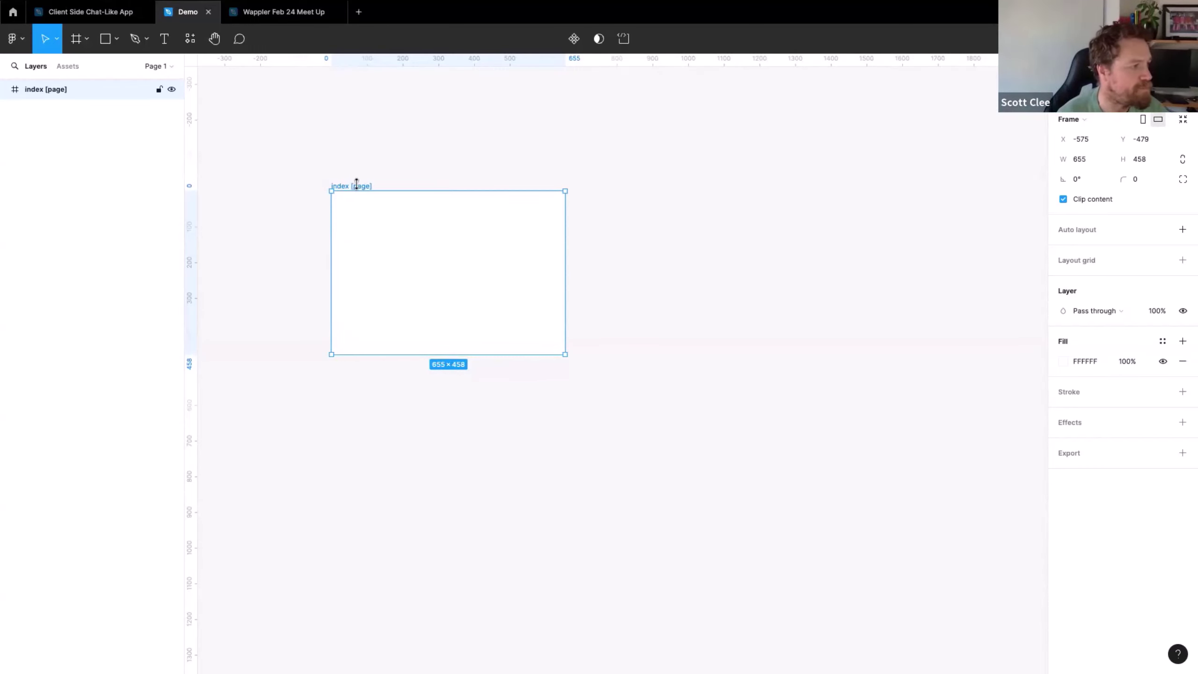
key("ctrl+z")
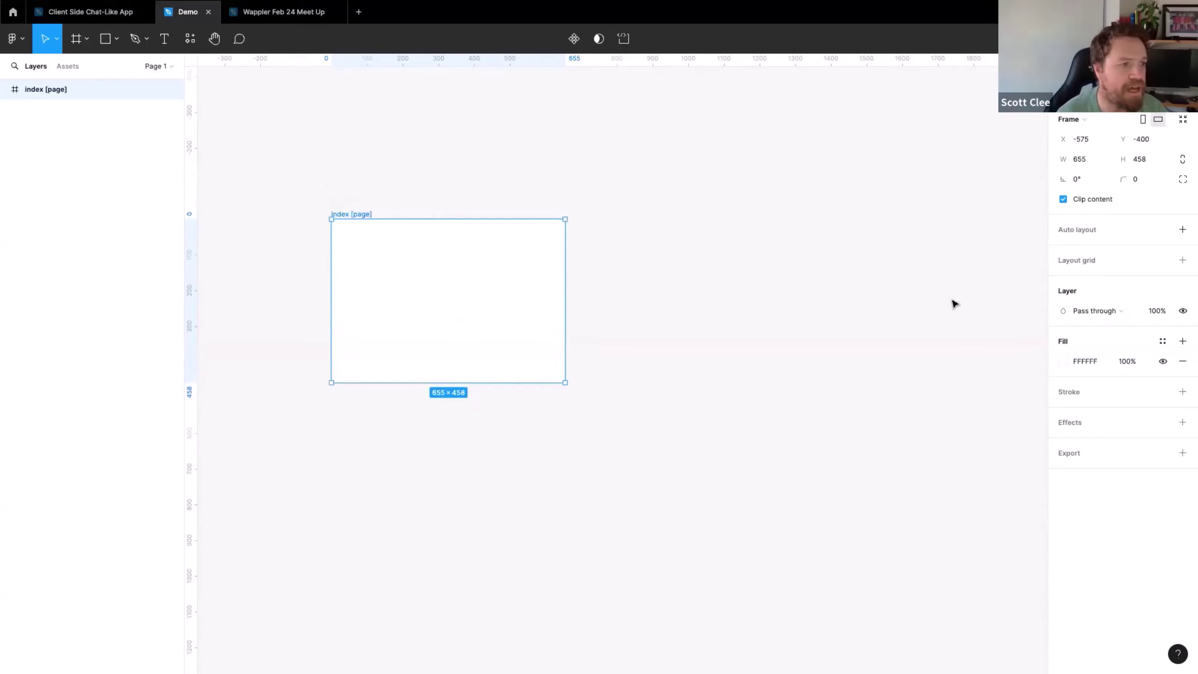
left_click(1183, 230)
left_click_drag(452, 268, 410, 253)
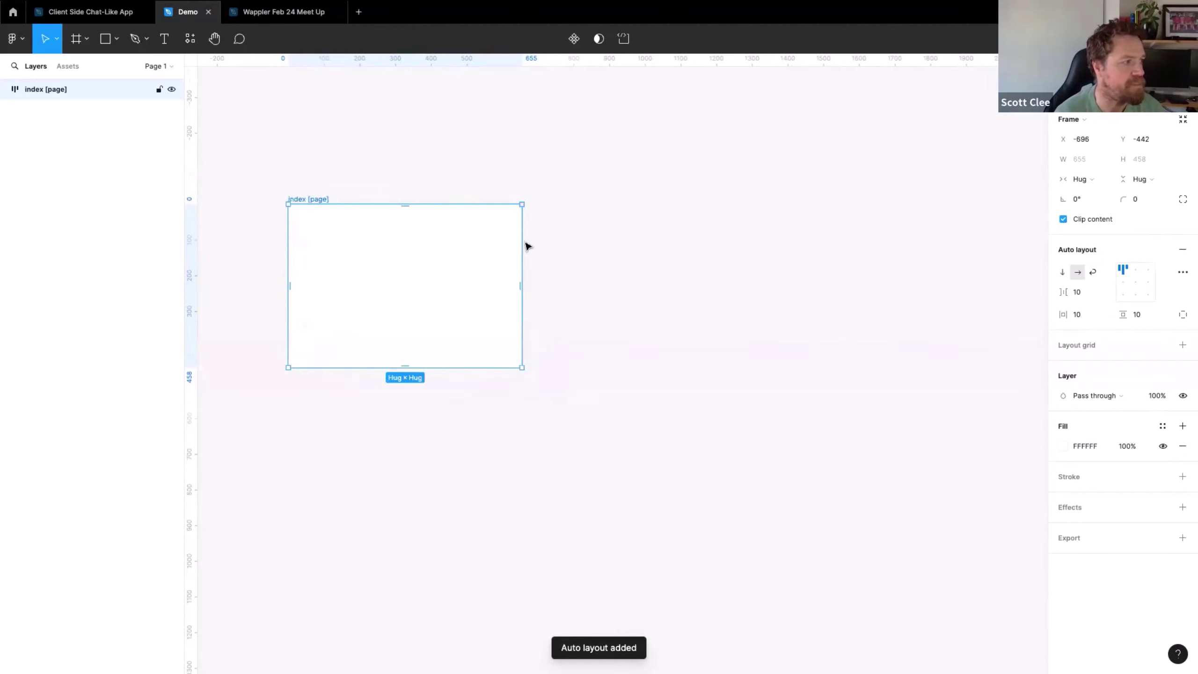
Add the text "Visible on all devices" beside the index [page] frame and set its font size to 36
left_click(619, 250)
key("t")
left_click(612, 224)
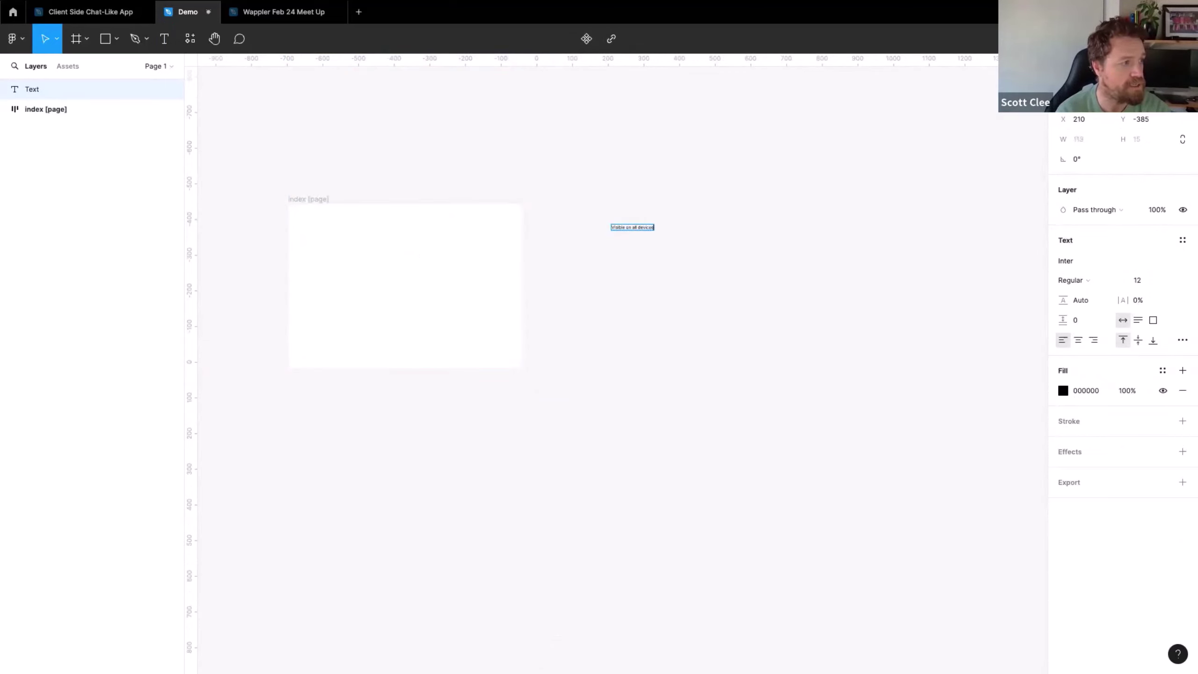
key("Escape")
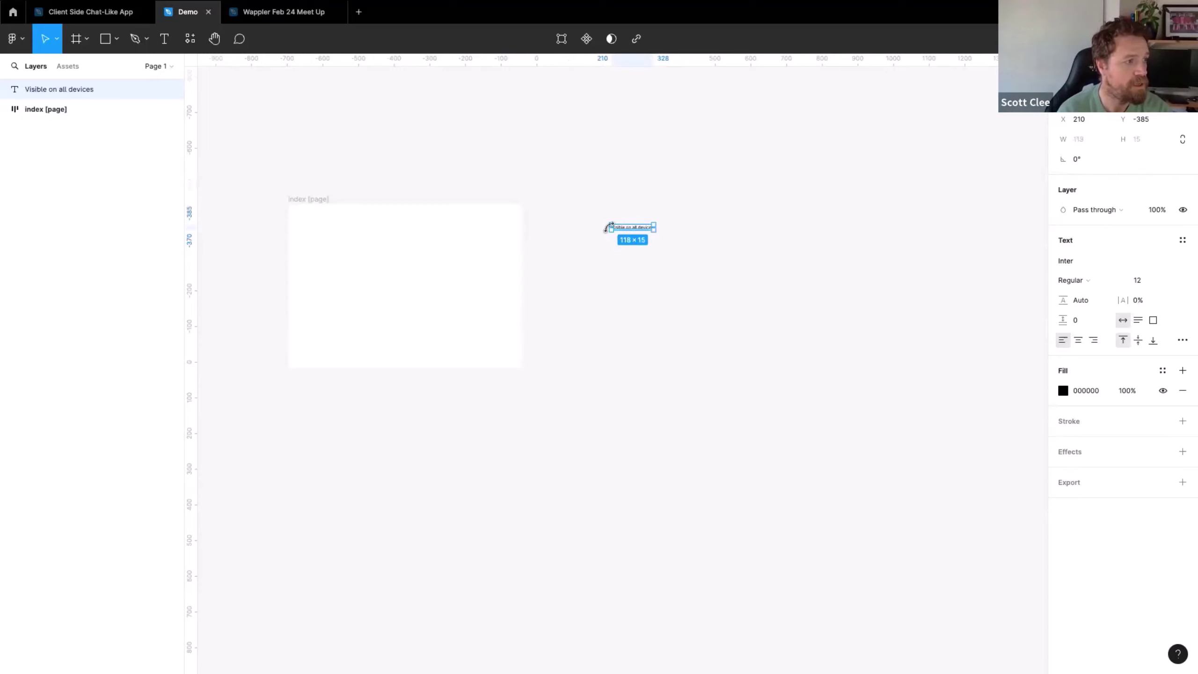
left_click(1172, 284)
left_click(1157, 405)
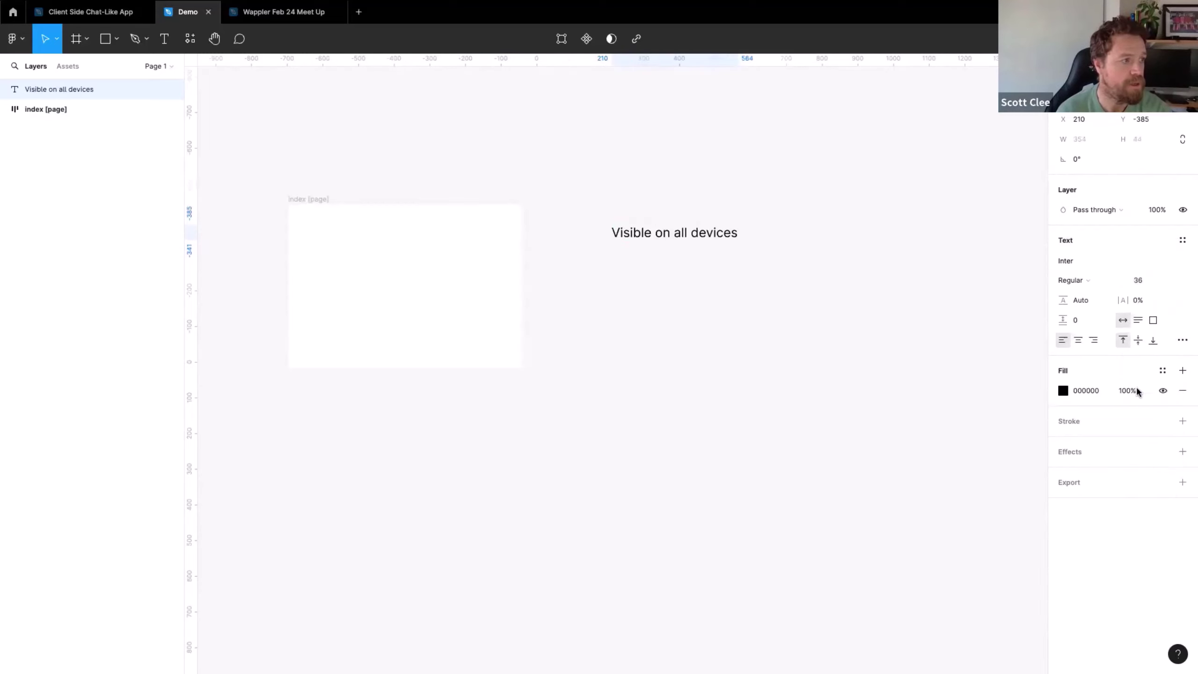
key("Escape")
Wrap the text in an auto layout frame inside index [page] and resize the page frame to about 803 × 432
left_click(682, 233)
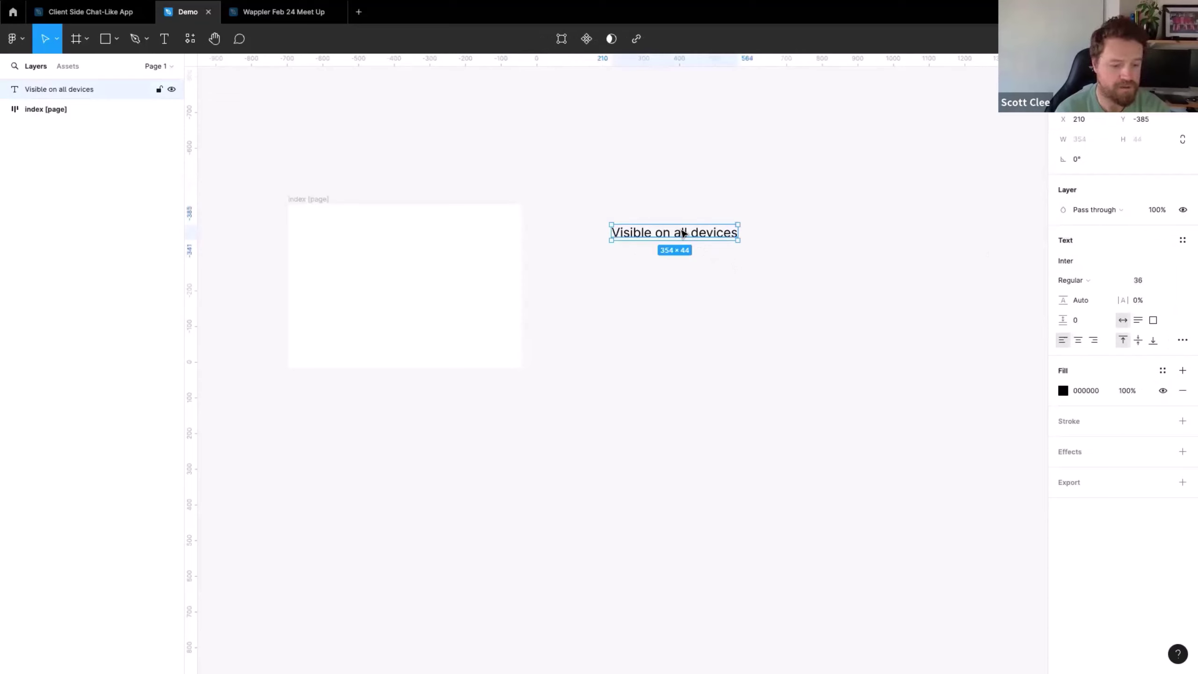
key("shift+a")
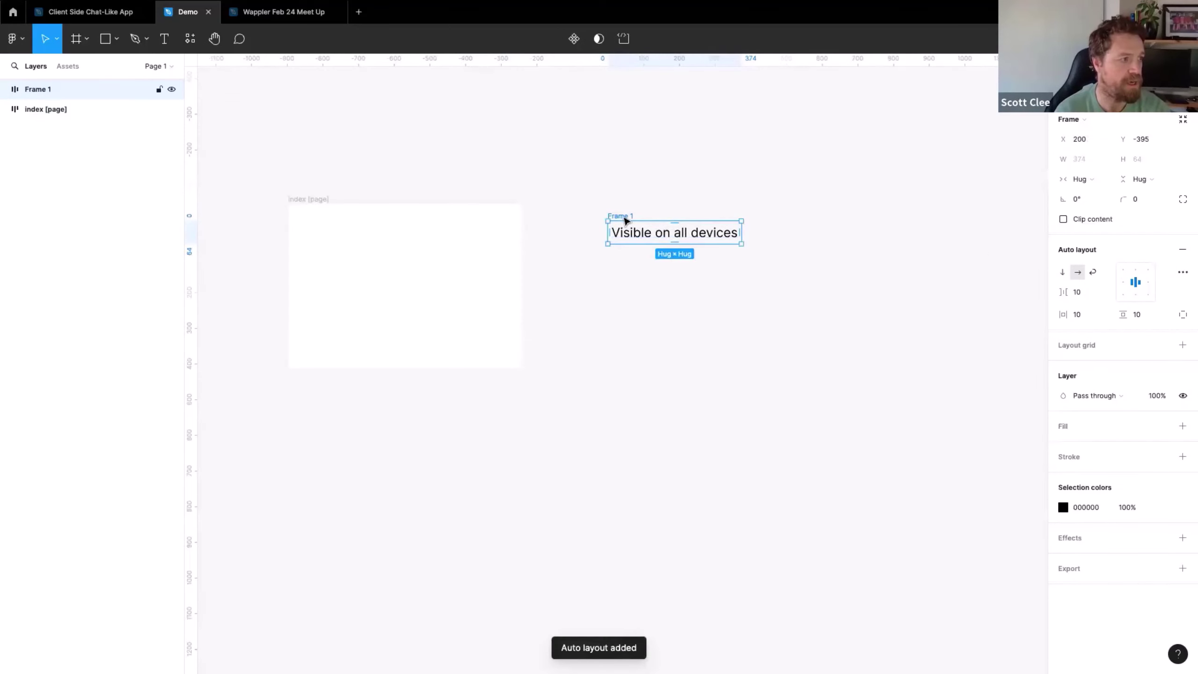
left_click_drag(623, 218, 338, 228)
left_click(319, 201)
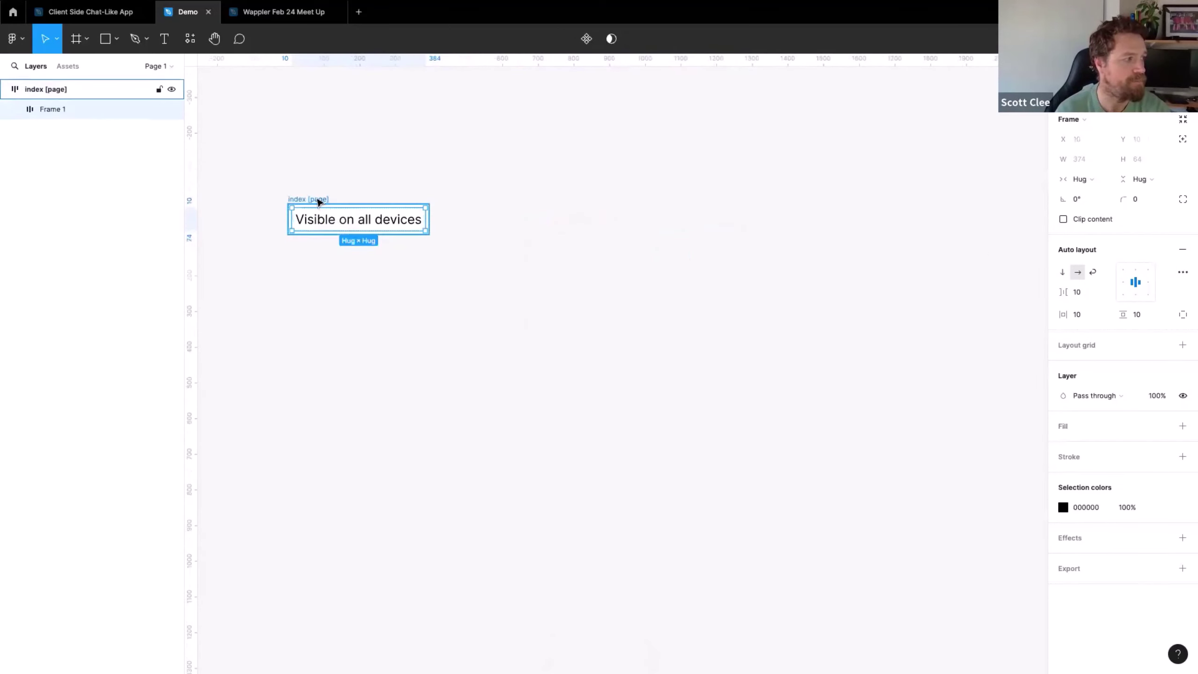
left_click_drag(429, 233, 575, 358)
Duplicate the "Visible on all devices" frame and switch the index [page] auto layout to vertical
left_click(383, 221)
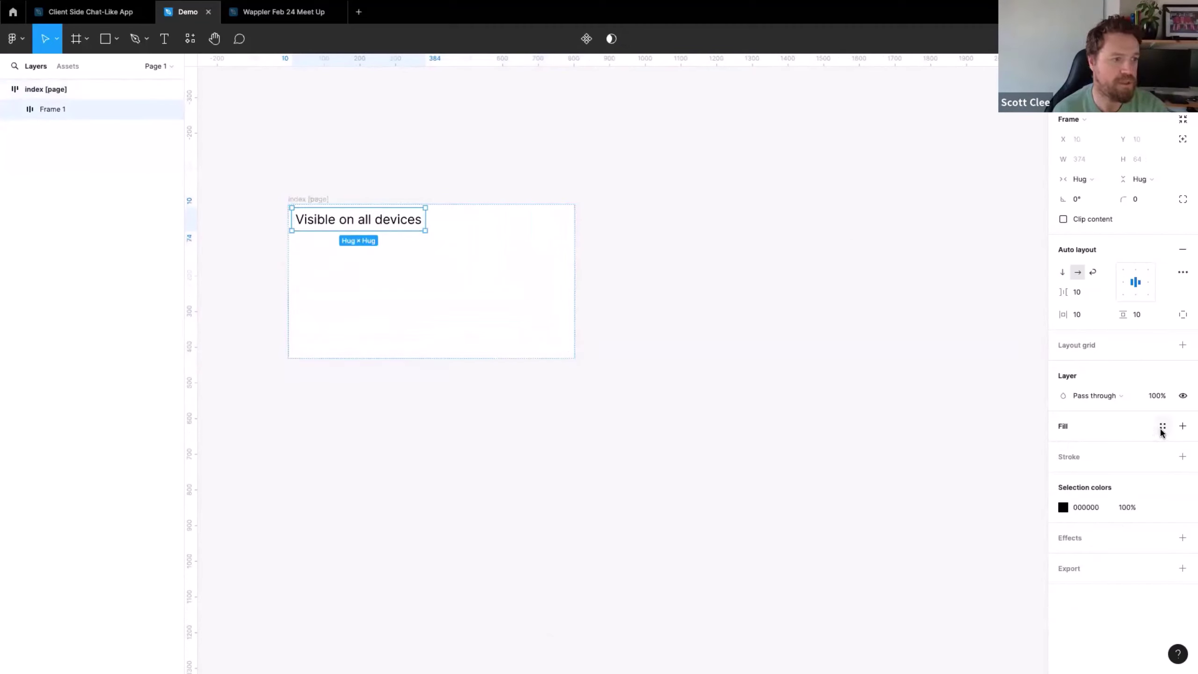
key("ctrl+d")
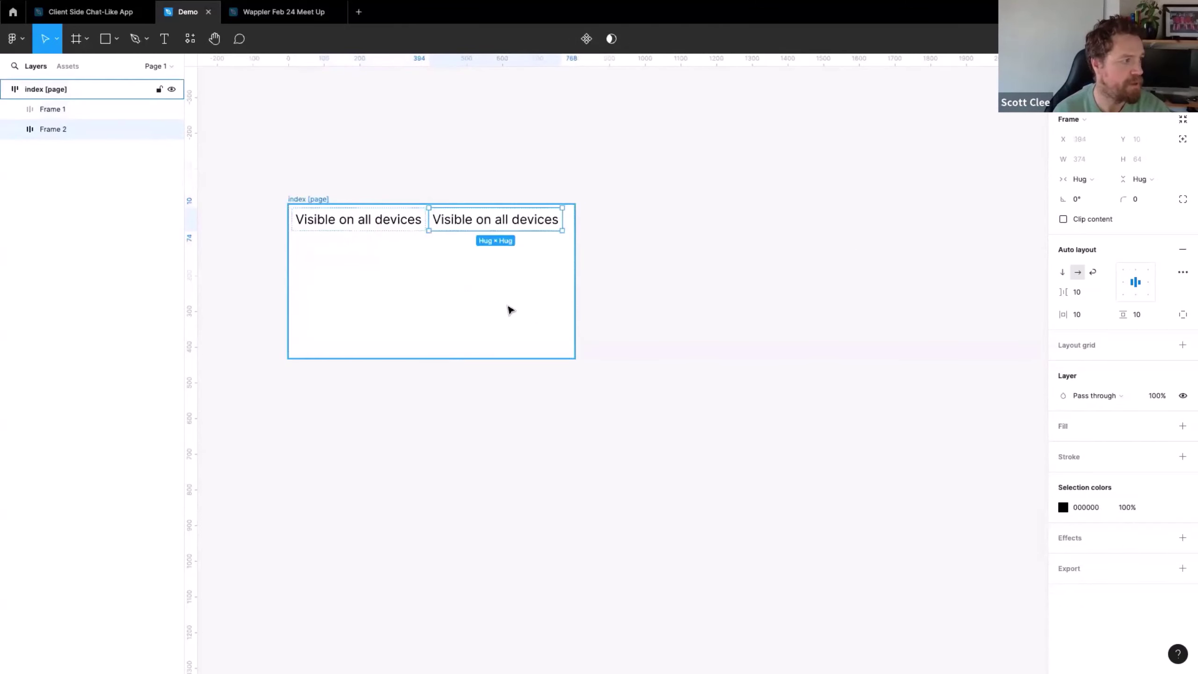
left_click(393, 302)
left_click(1062, 273)
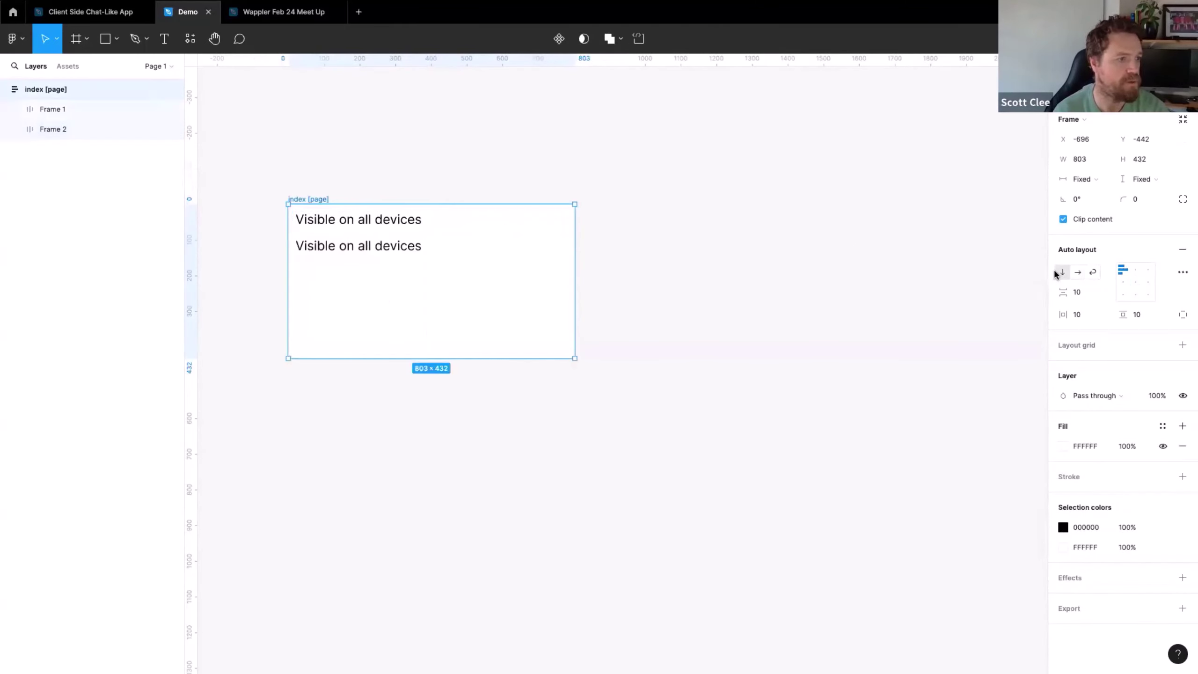
Change the text in the second frame to "Visible on mobile"
left_click(383, 250)
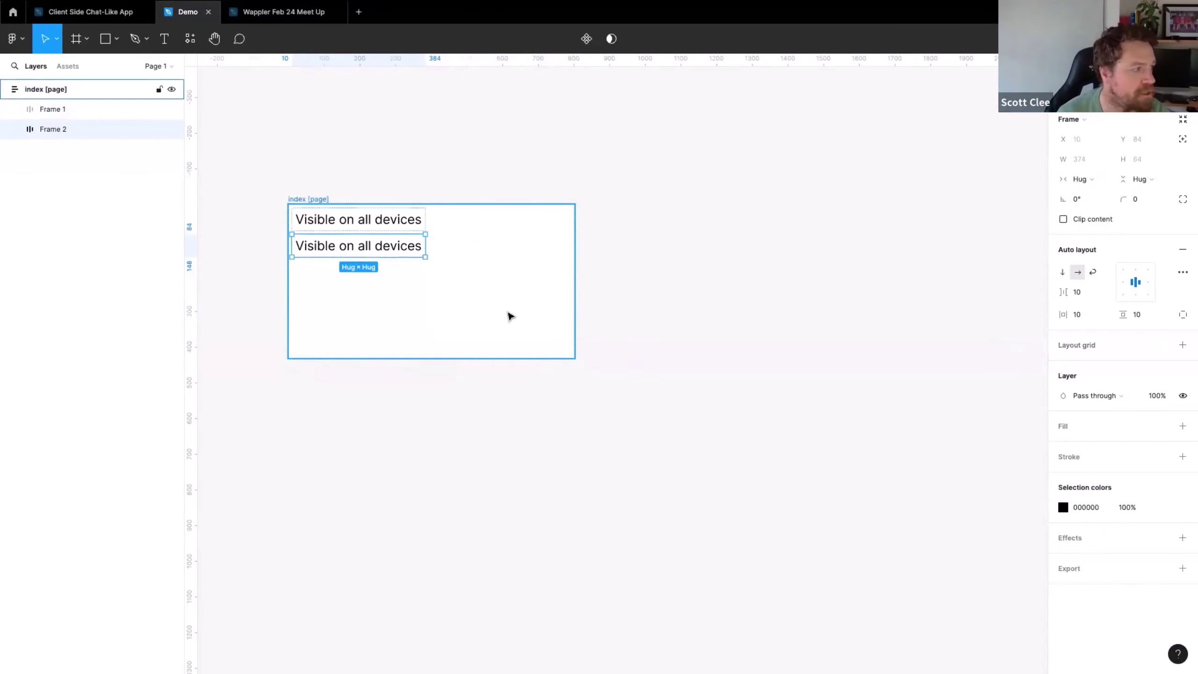
double_click(383, 250)
double_click(387, 249)
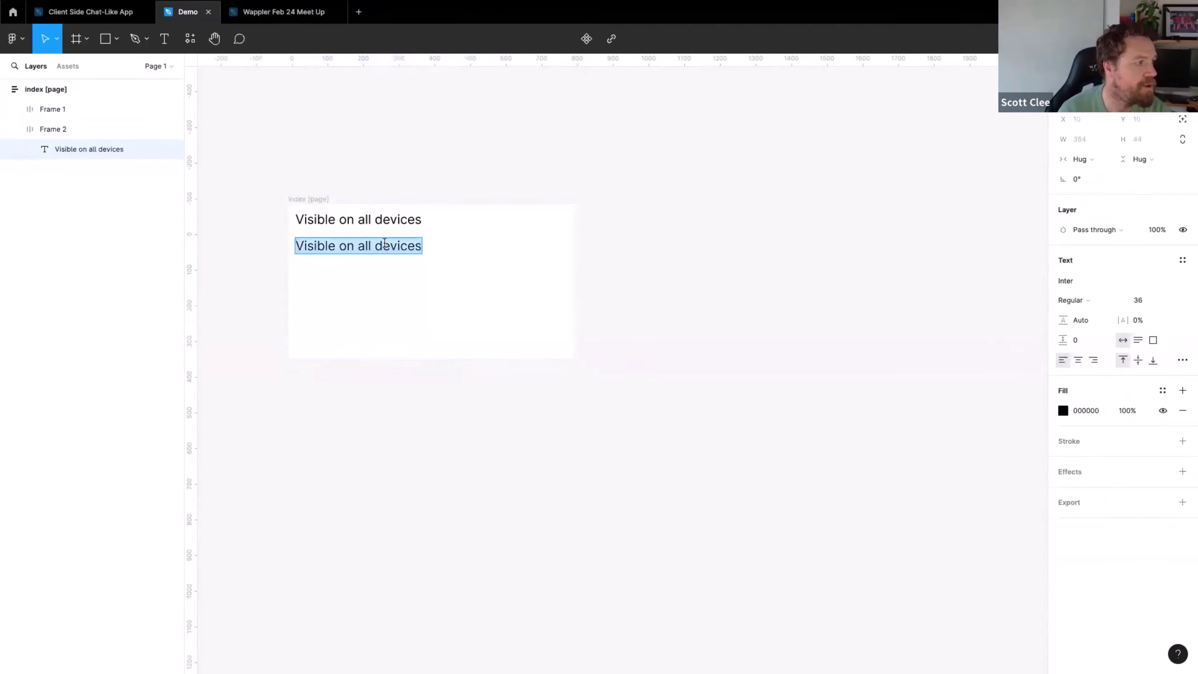
left_click_drag(358, 246, 422, 246)
type("mobile")
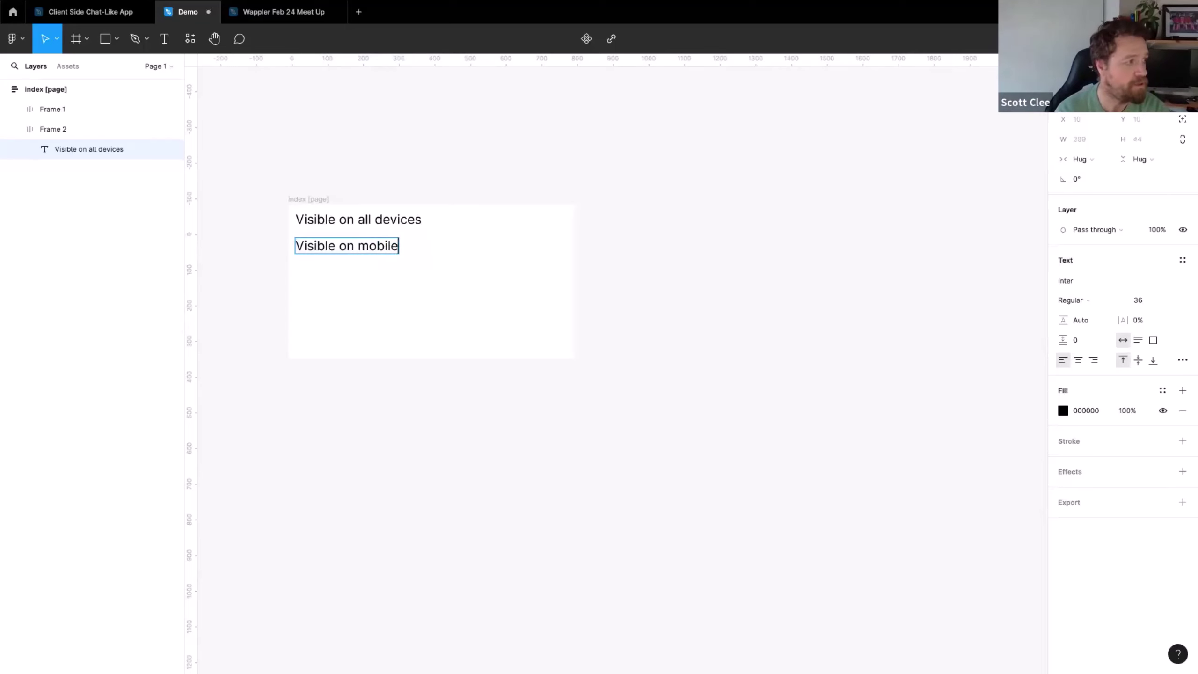
key("Escape")
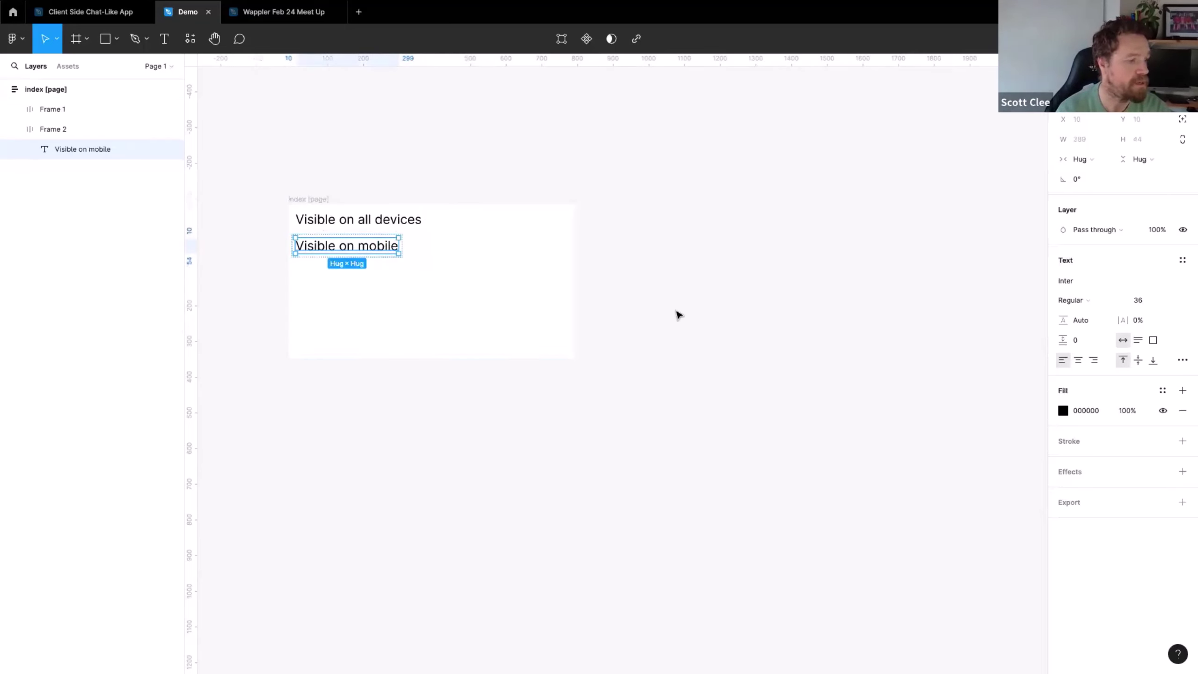
Give the "Visible on mobile" frame a light red fill, F69A9A
key("Escape")
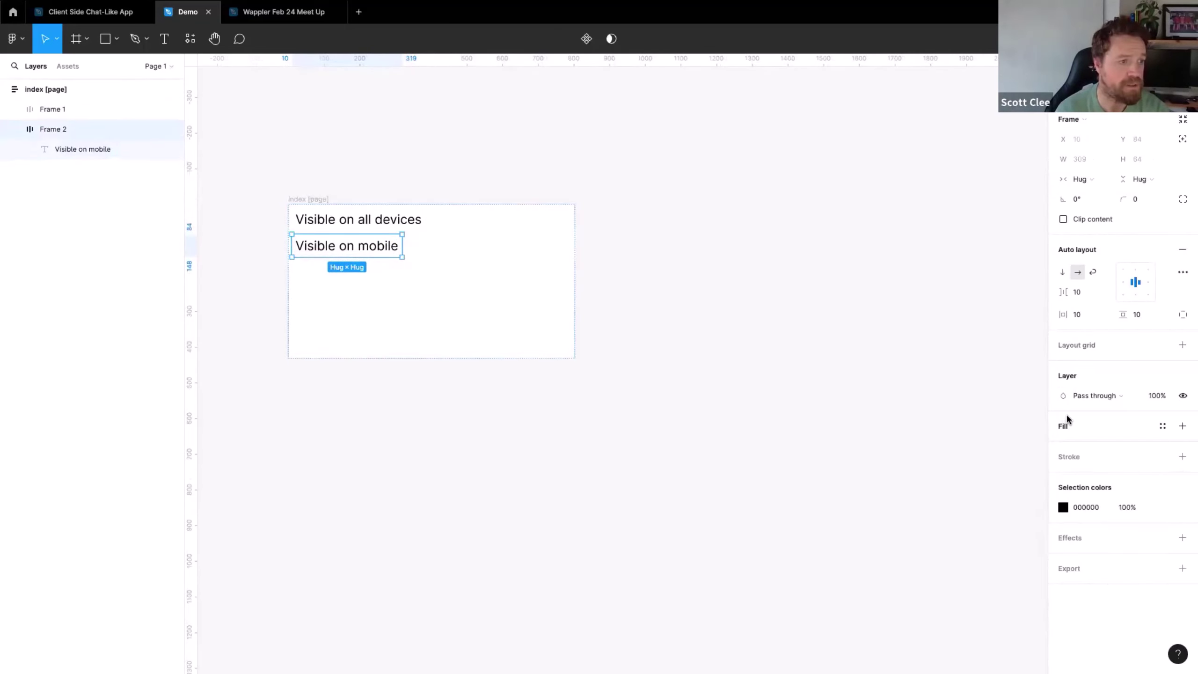
left_click(1184, 426)
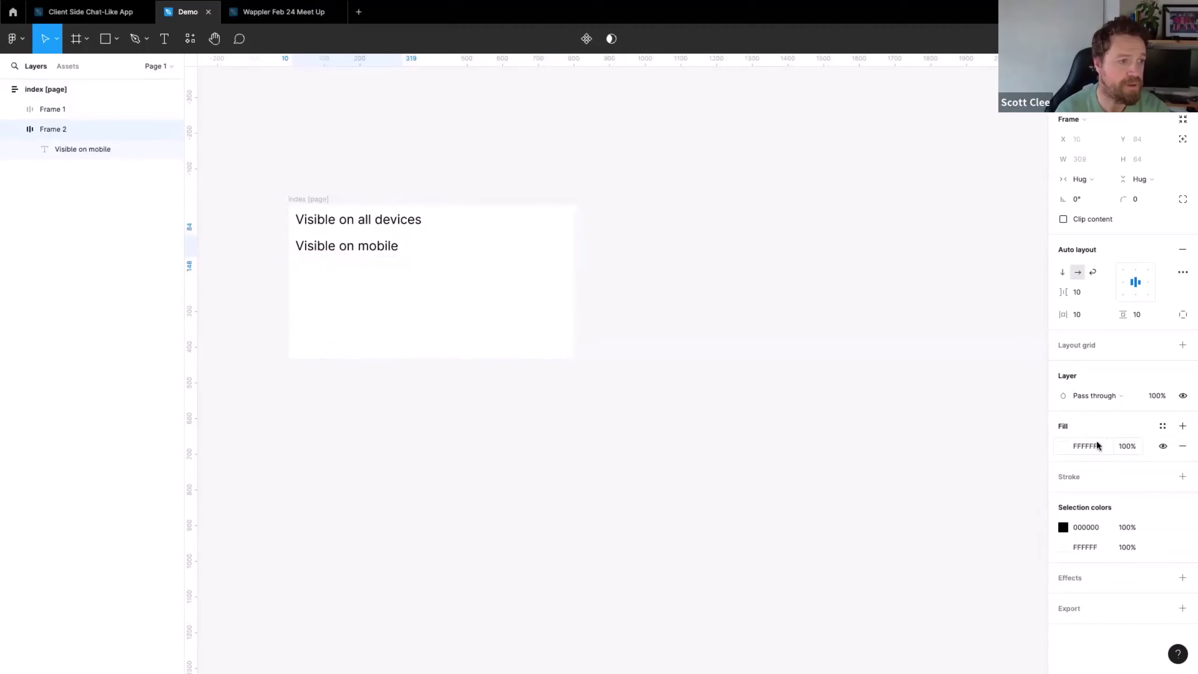
left_click(1063, 446)
left_click(966, 361)
left_click_drag(965, 360, 957, 359)
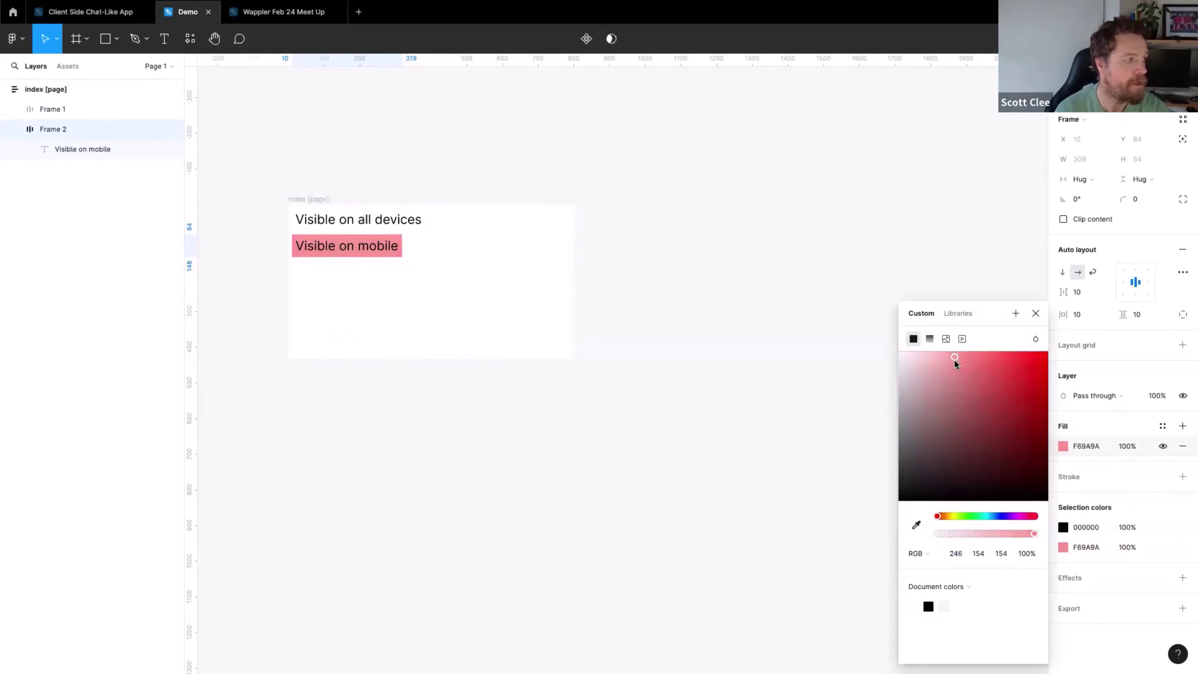
left_click(668, 311)
Duplicate the "Visible on mobile" frame and change the copy's text to "Visible on desktop"
left_click(335, 248)
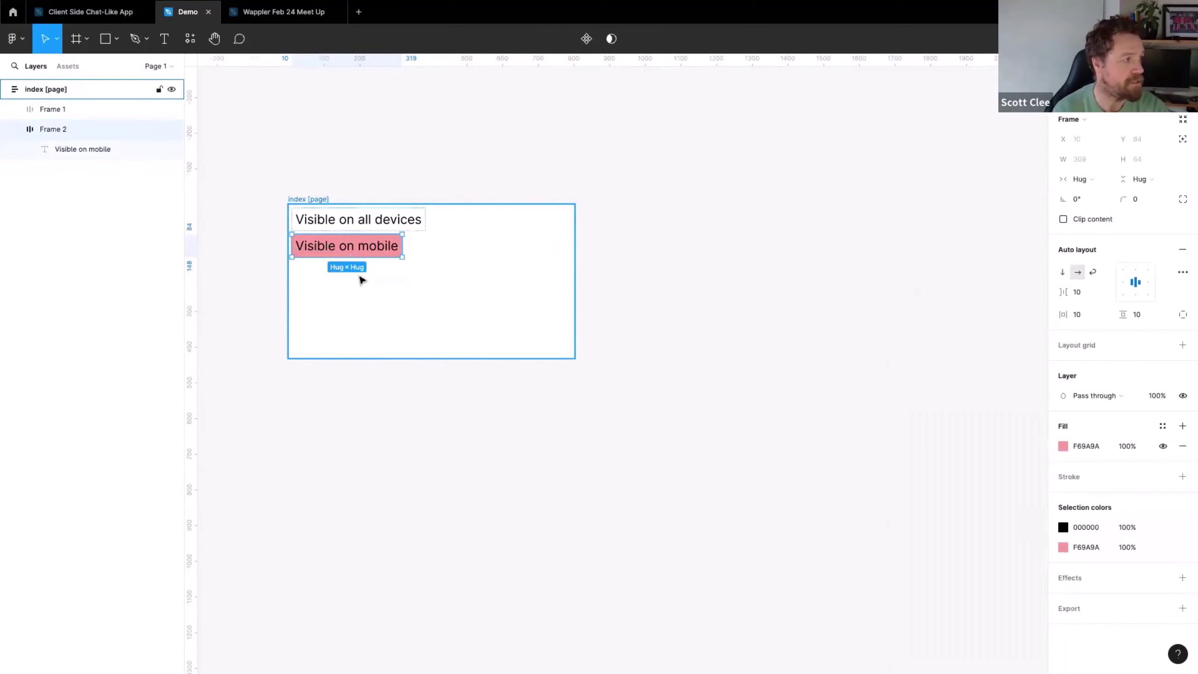
key("ctrl+d")
double_click(373, 270)
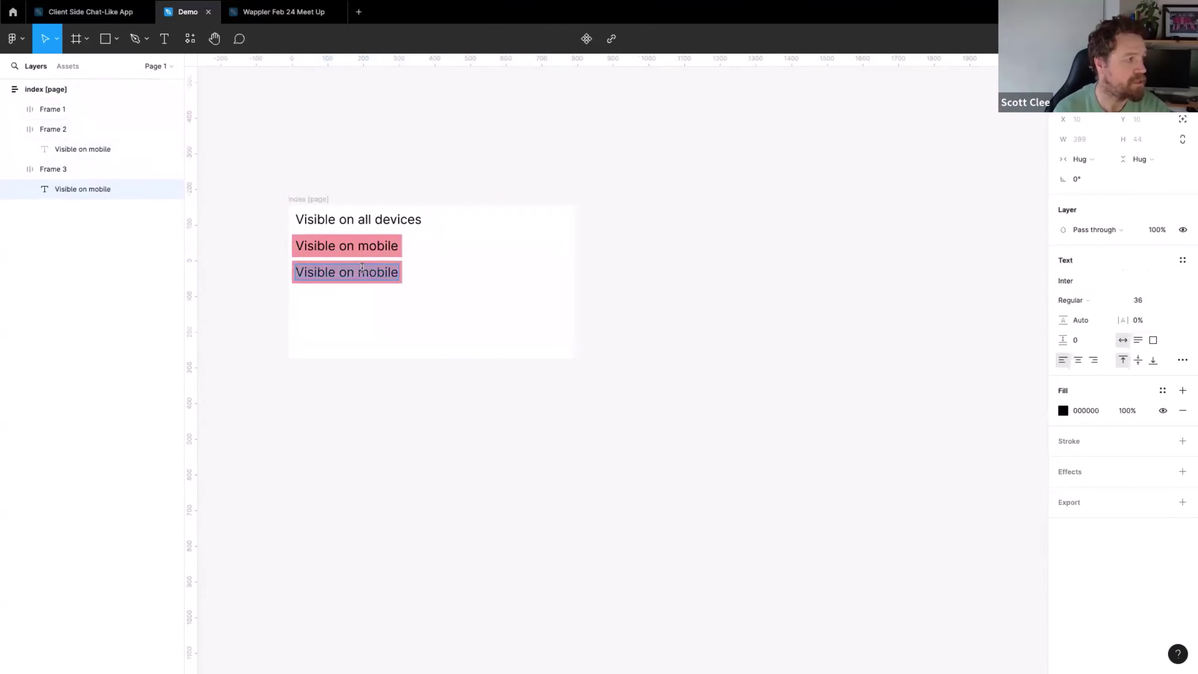
double_click(373, 270)
type("desktop")
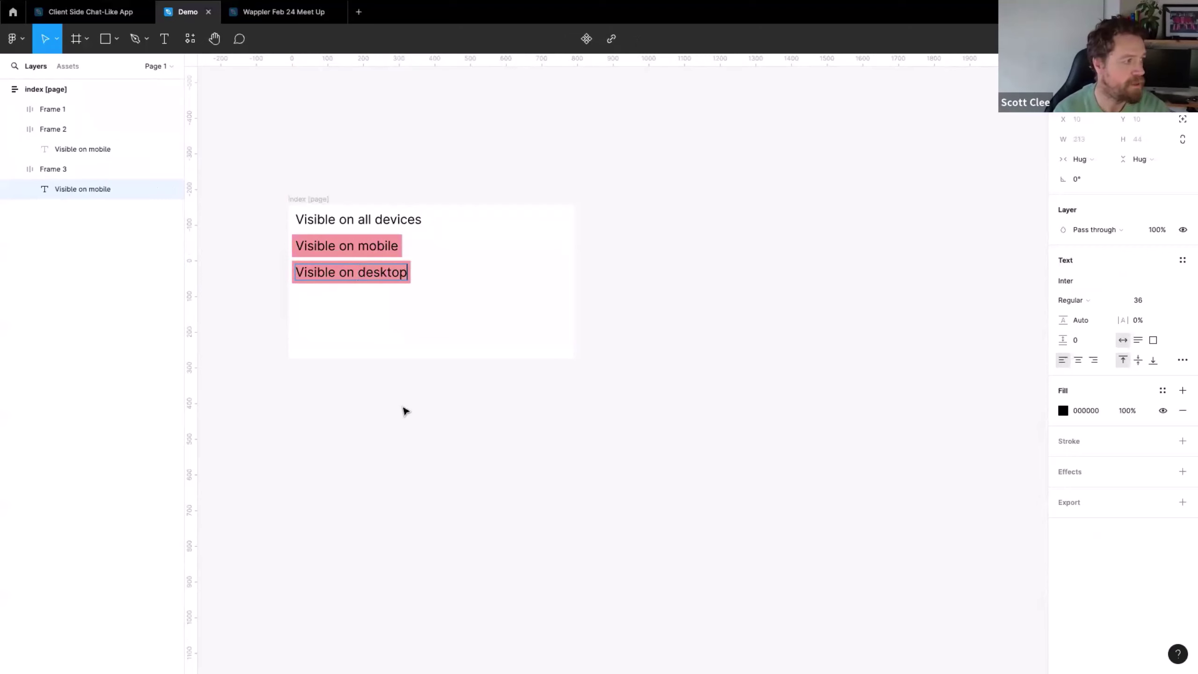
key("Escape")
left_click(428, 374)
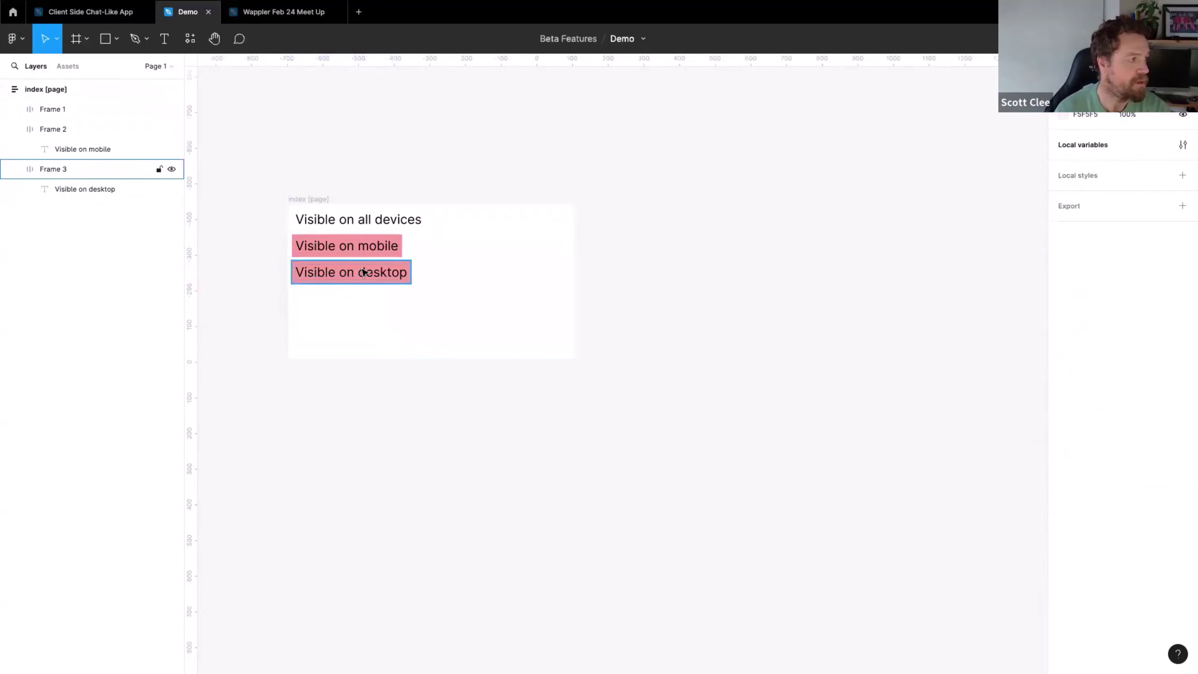
Change the fill of the "Visible on desktop" frame to light green, 9BF69A
left_click(377, 270)
left_click(1064, 446)
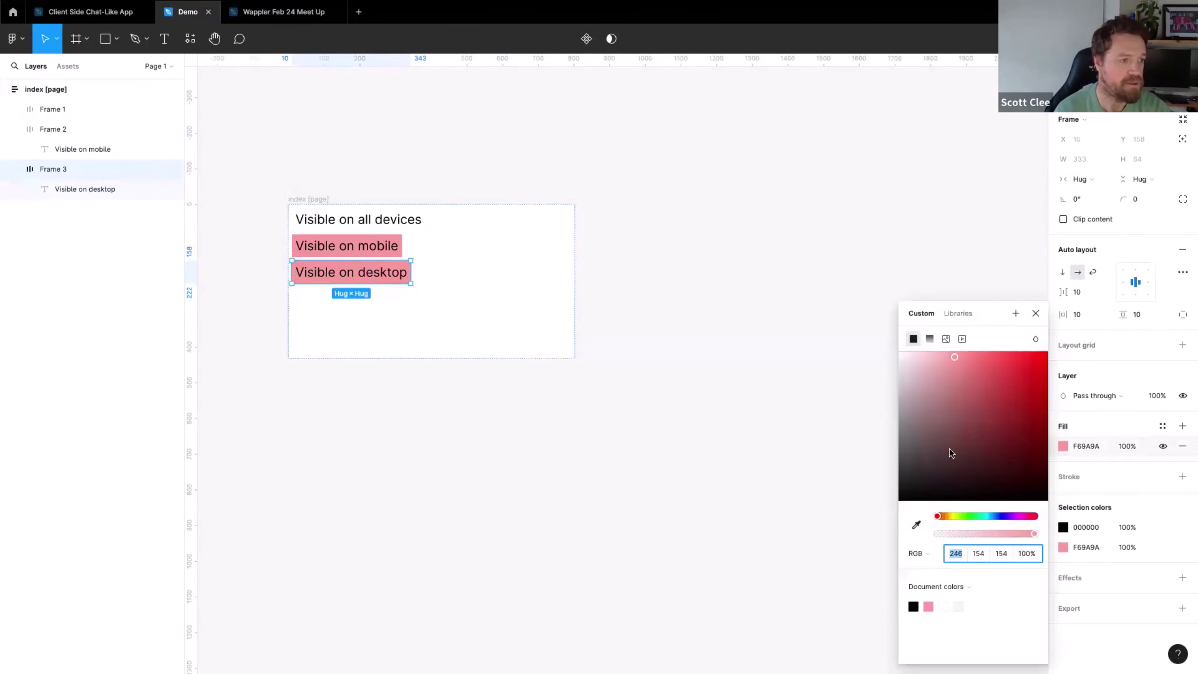
left_click(969, 518)
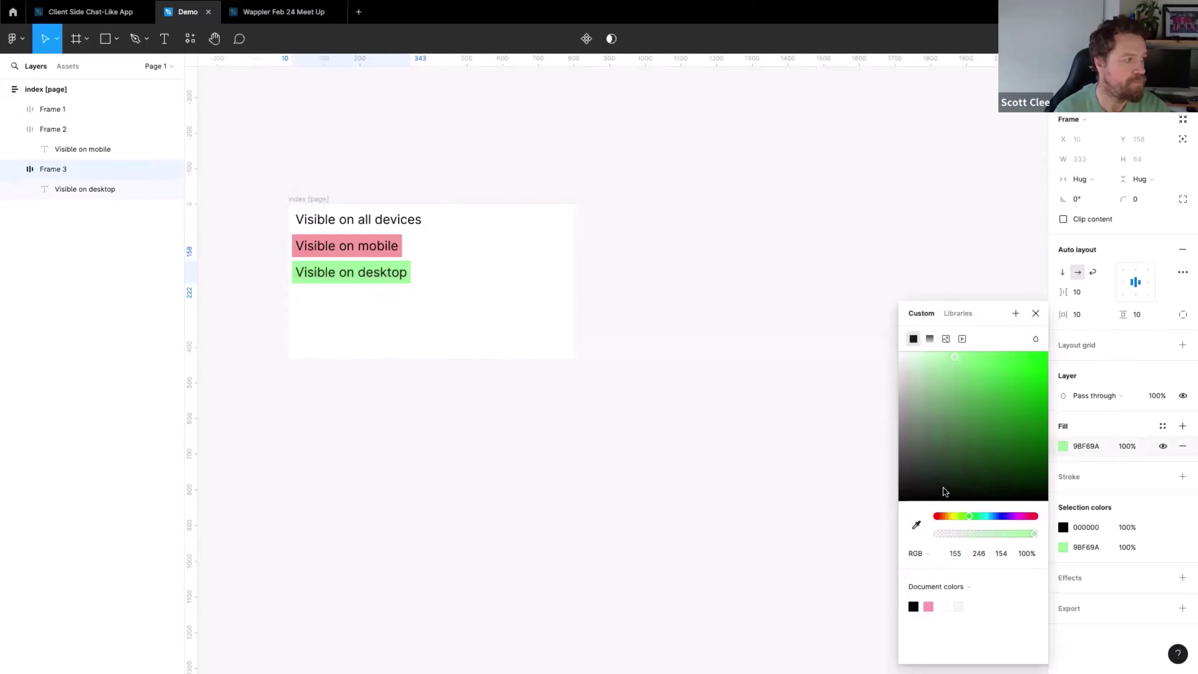
left_click(831, 397)
Bind the visibility of the "Visible on mobile" frame to the mobile variable
left_click(382, 244)
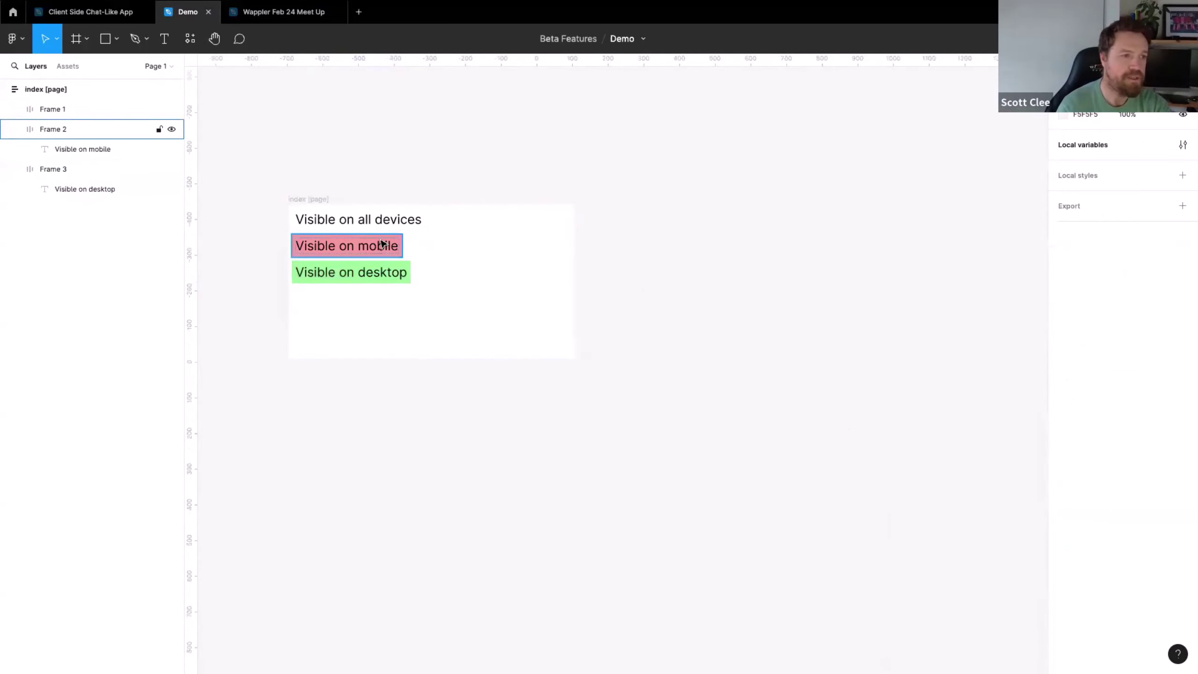
left_click(381, 249)
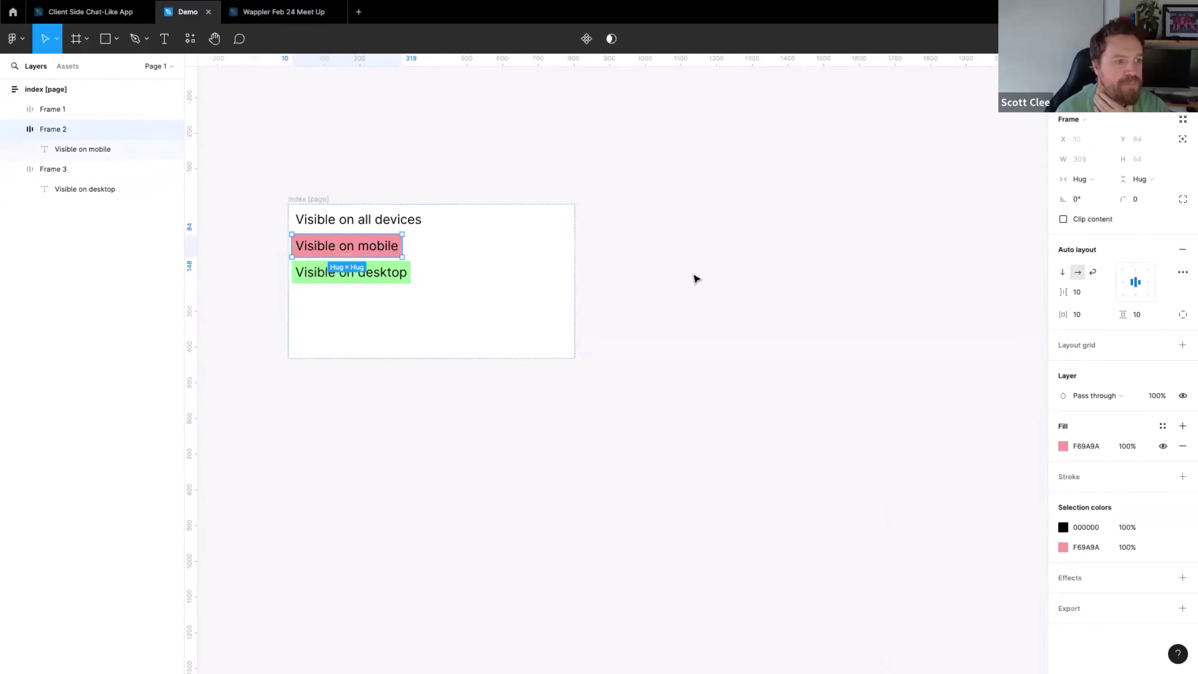
left_click(1183, 397)
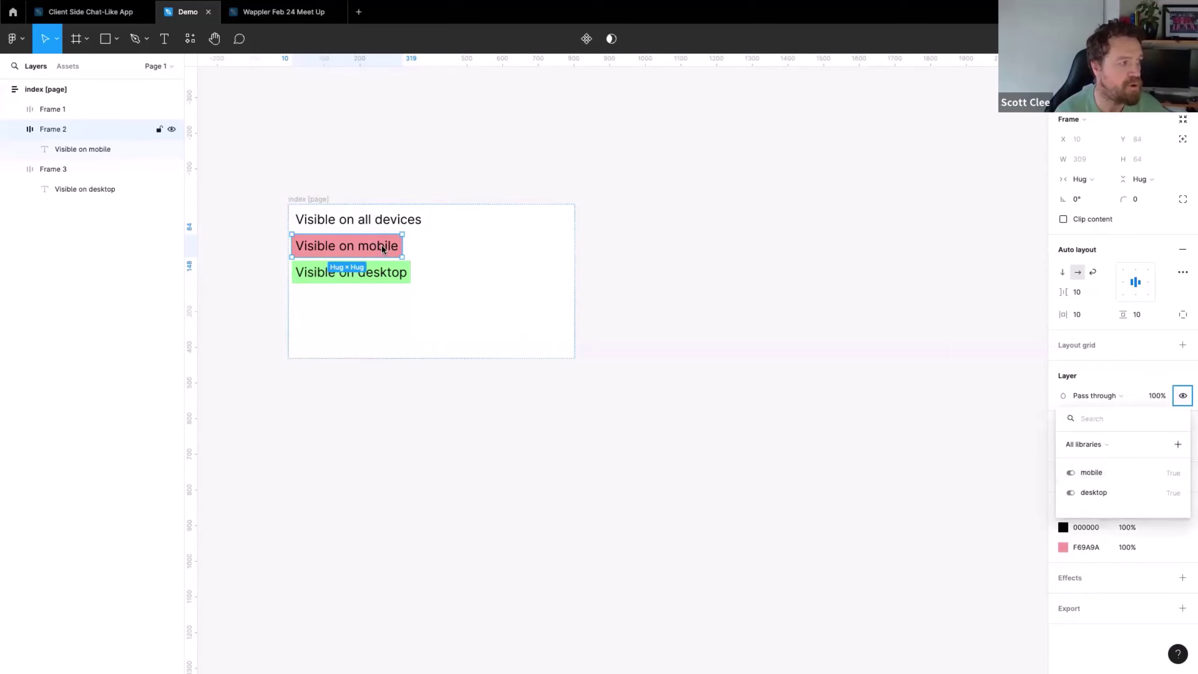
left_click(1091, 473)
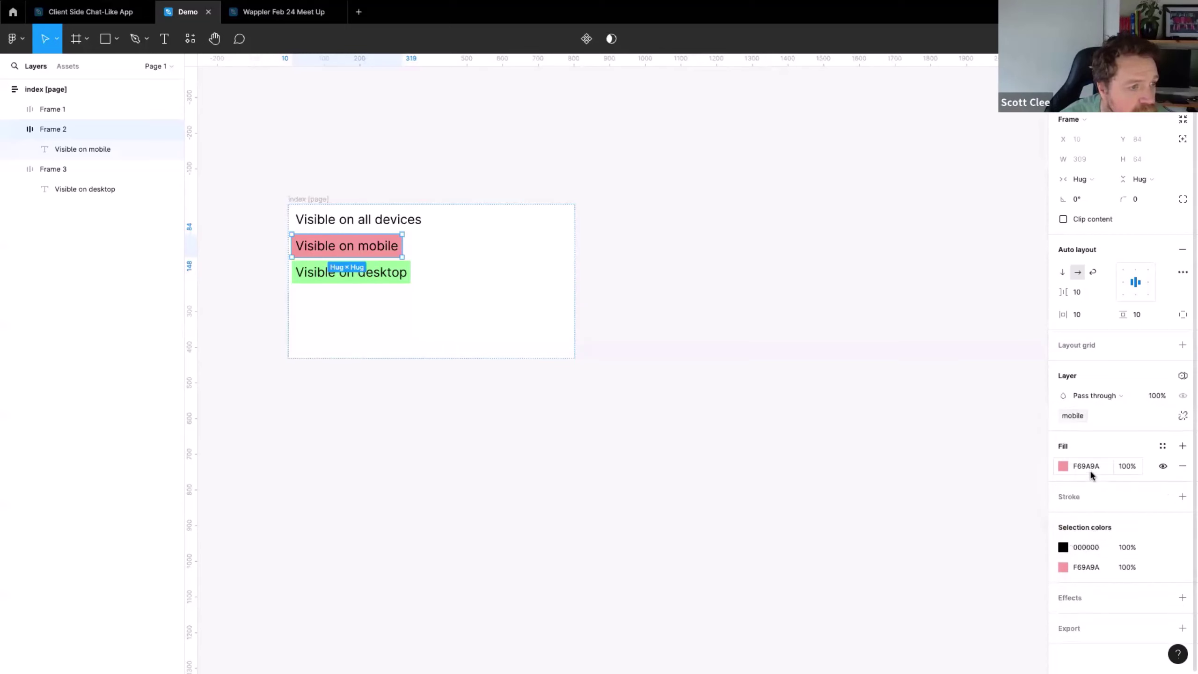
Bind the visibility of the "Visible on desktop" frame to the desktop variable
left_click(387, 272)
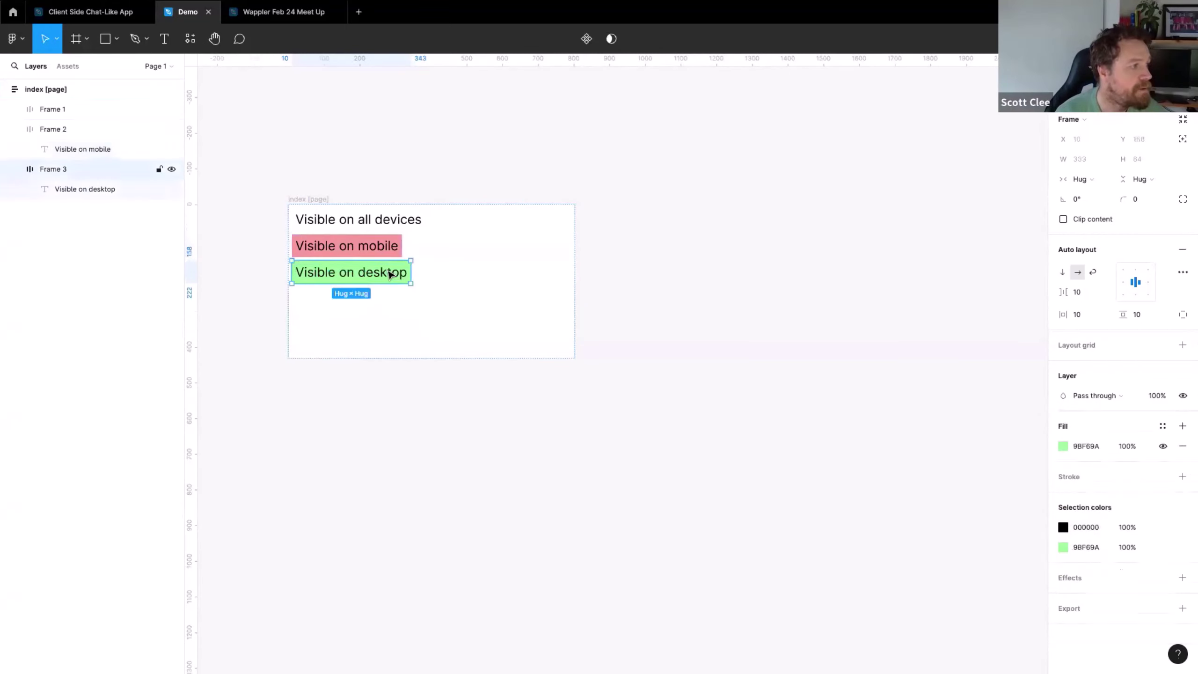
right_click(1183, 395)
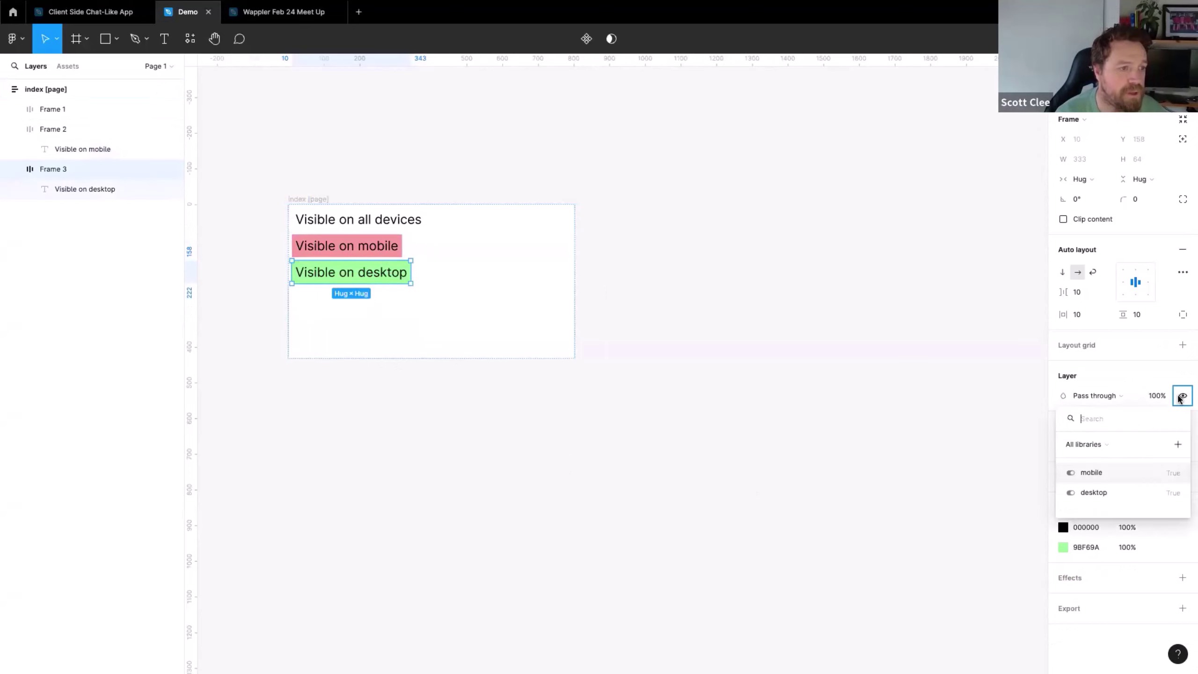
left_click(1094, 493)
left_click(872, 455)
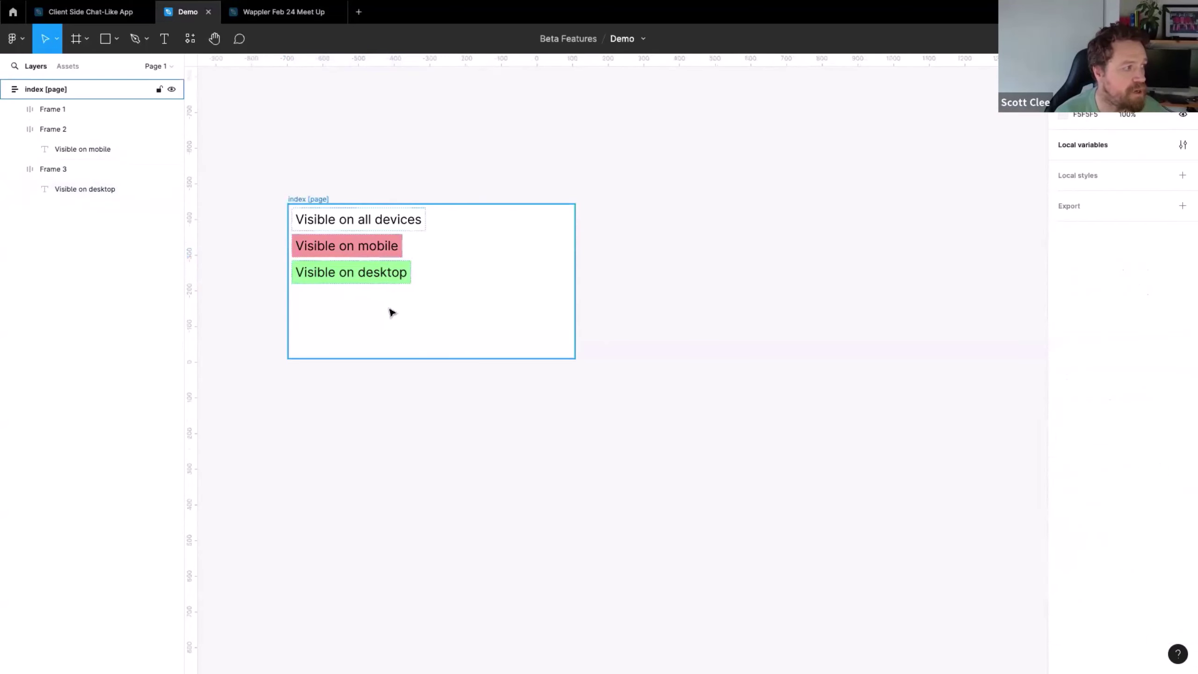
Review the mobile and desktop variables' values for each device-type mode in the local variables of Collection 1
left_click(305, 200)
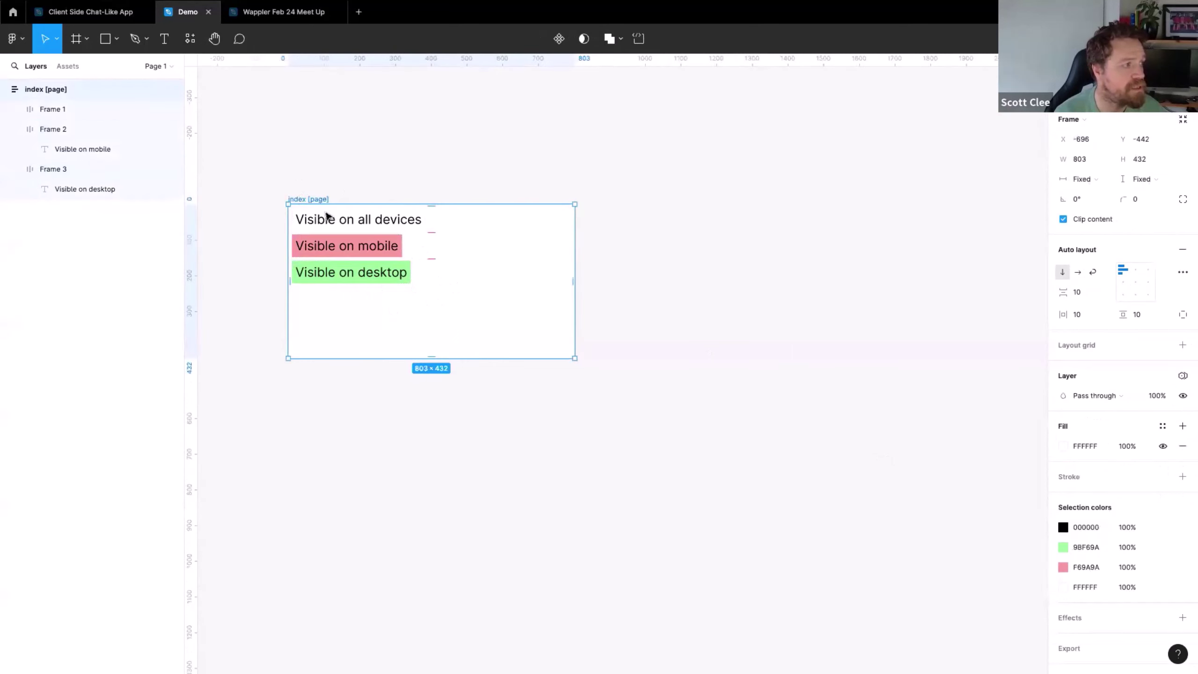
left_click(975, 216)
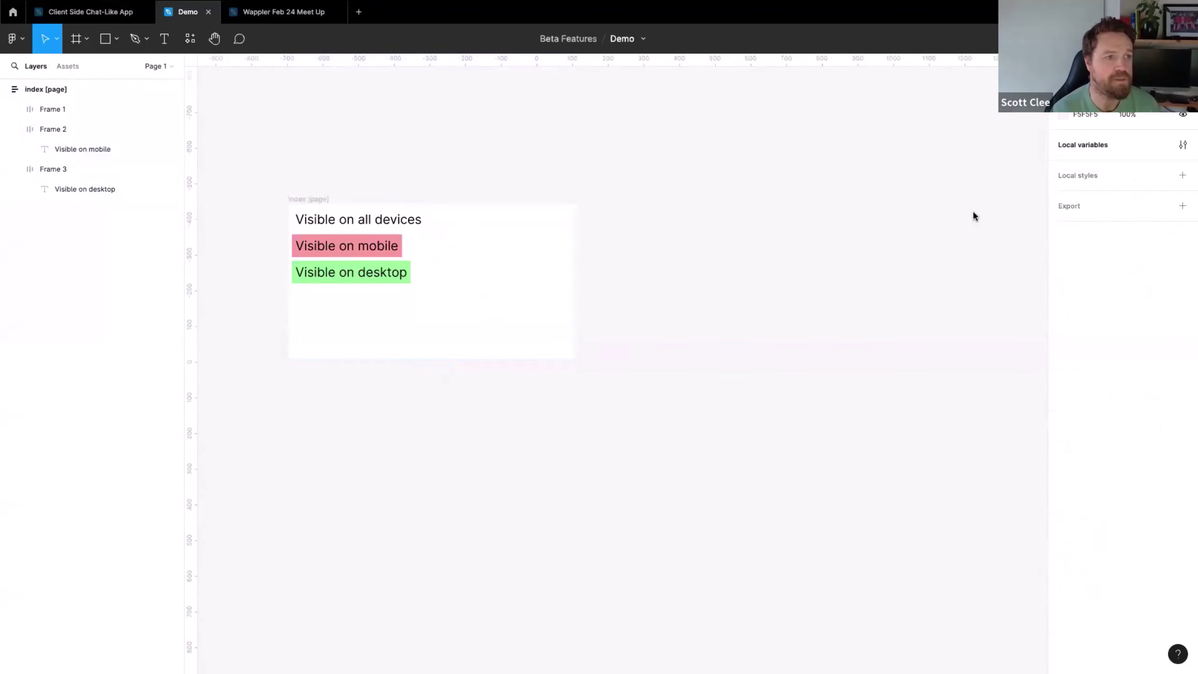
left_click(1183, 145)
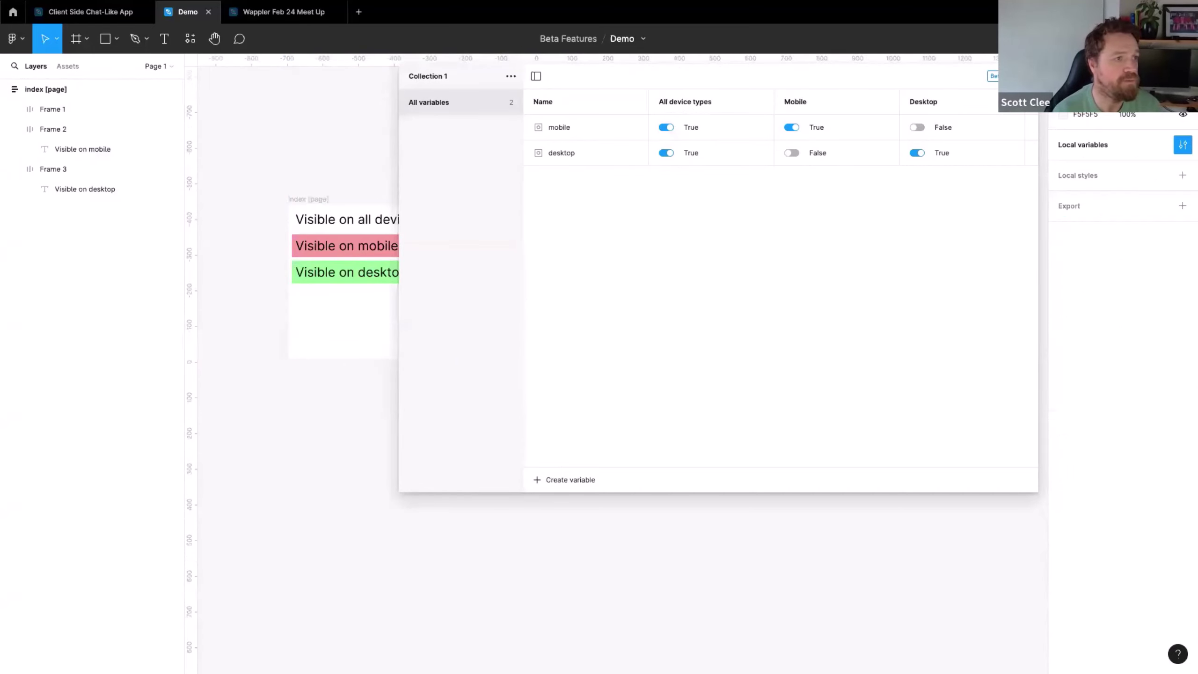
key("Escape")
Shrink the index [page] frame to about 491 × 328 and convert it into a component
left_click(303, 198)
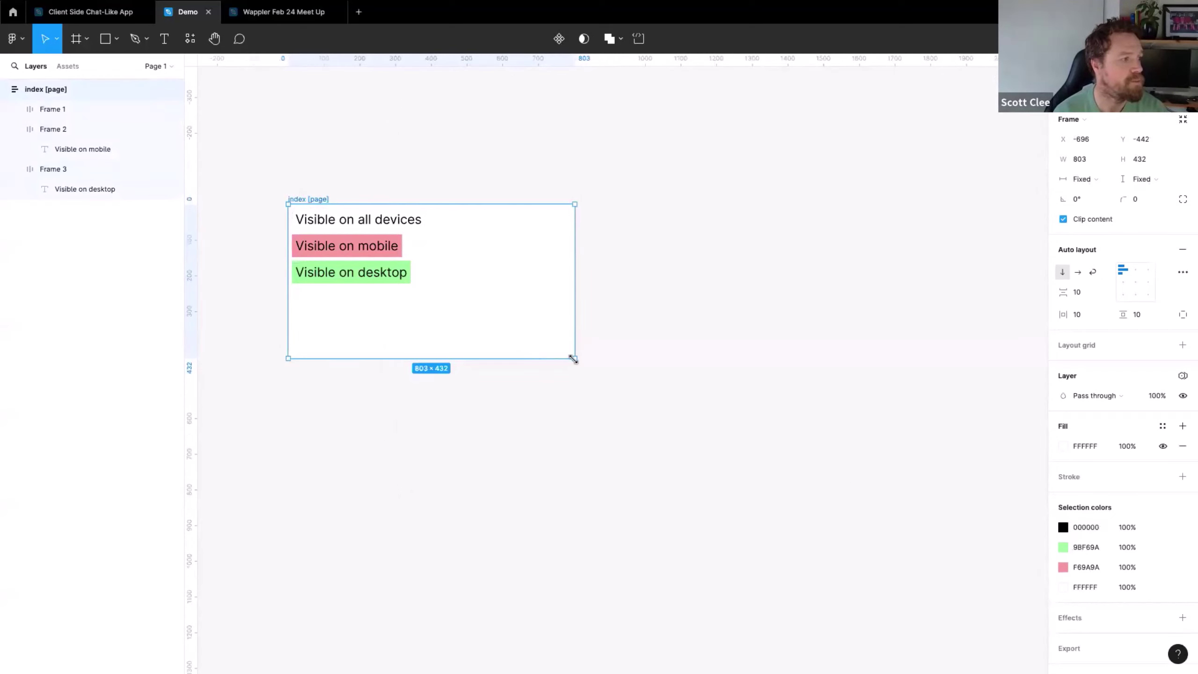
left_click_drag(514, 360, 464, 321)
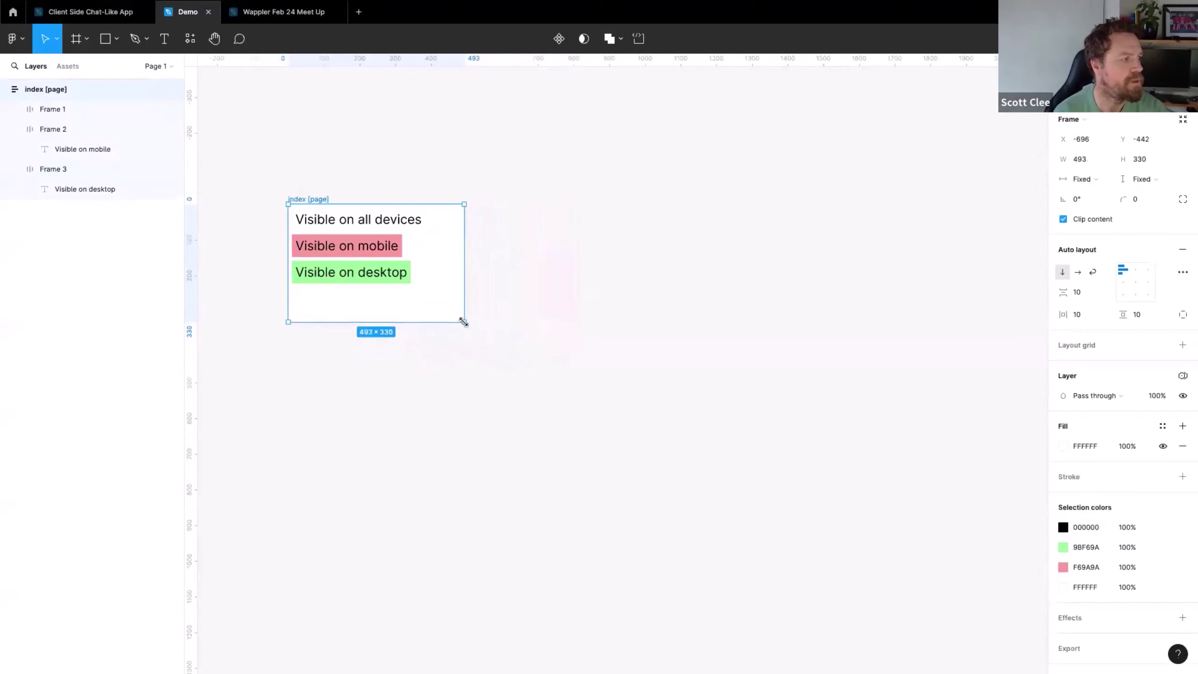
left_click(559, 39)
left_click(581, 238)
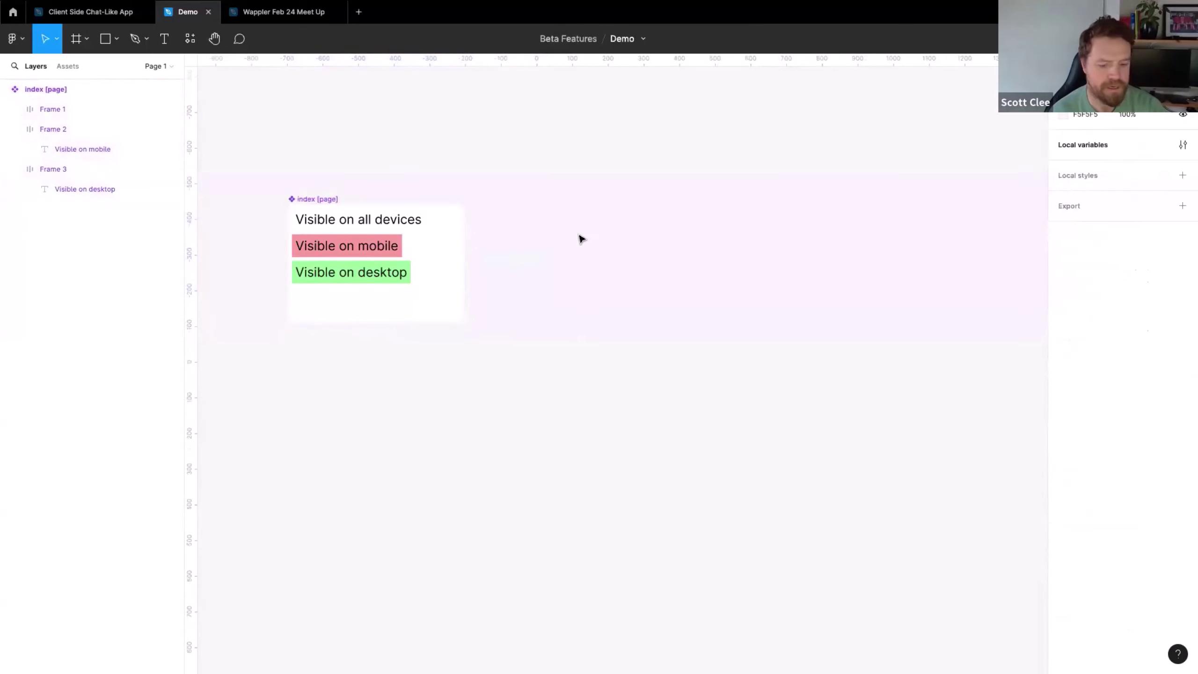
Draw a new frame about 586 × 573 beside the index [page] component and give it auto layout
key("f")
left_click_drag(533, 188, 741, 392)
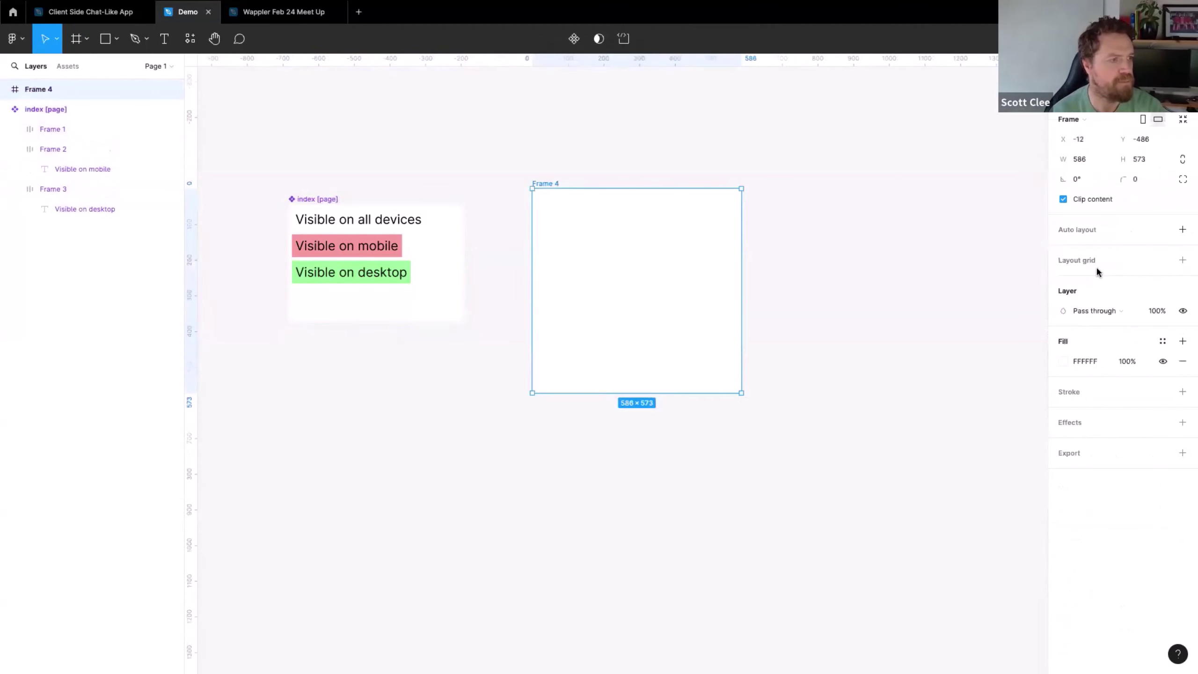
left_click(1091, 231)
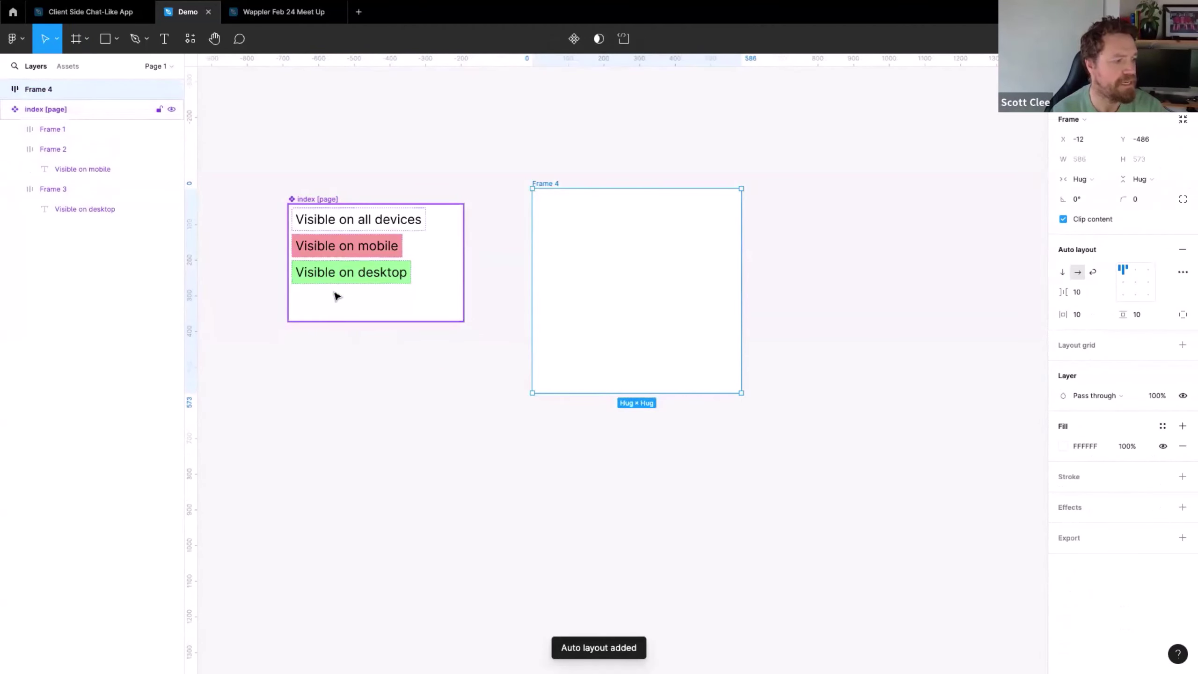
Place an instance of the index [page] component inside Frame 4 and align that frame with the component's top edge
key("alt")
left_click_drag(339, 295, 618, 289)
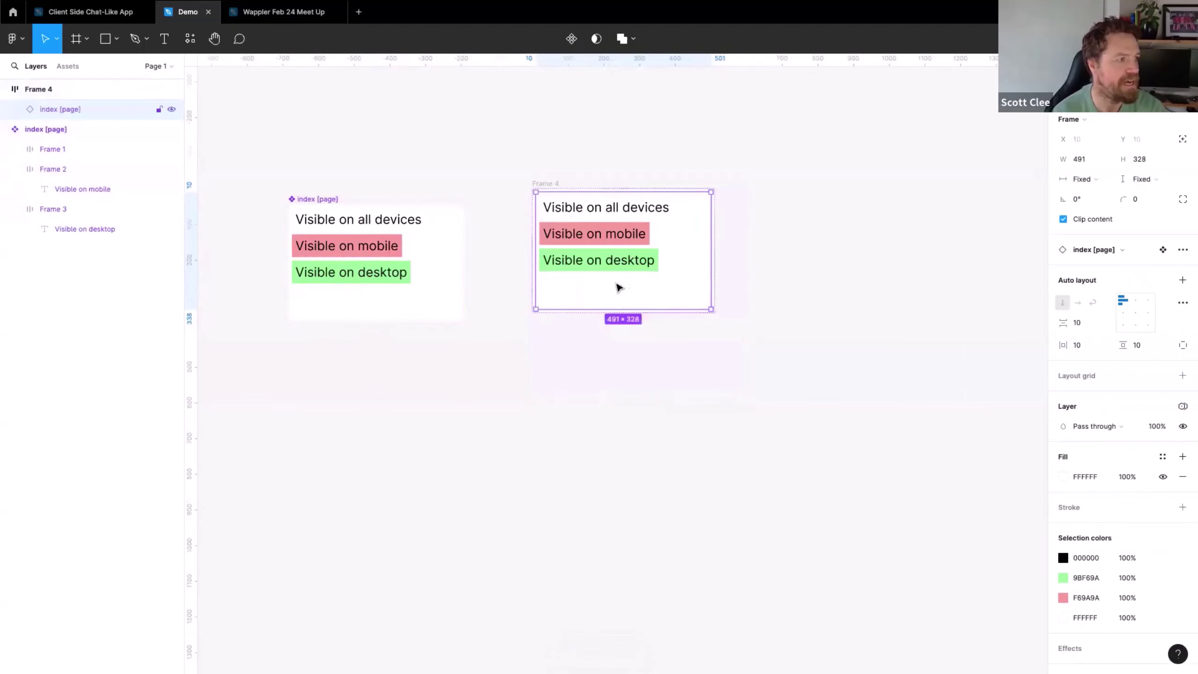
left_click_drag(554, 187, 530, 201)
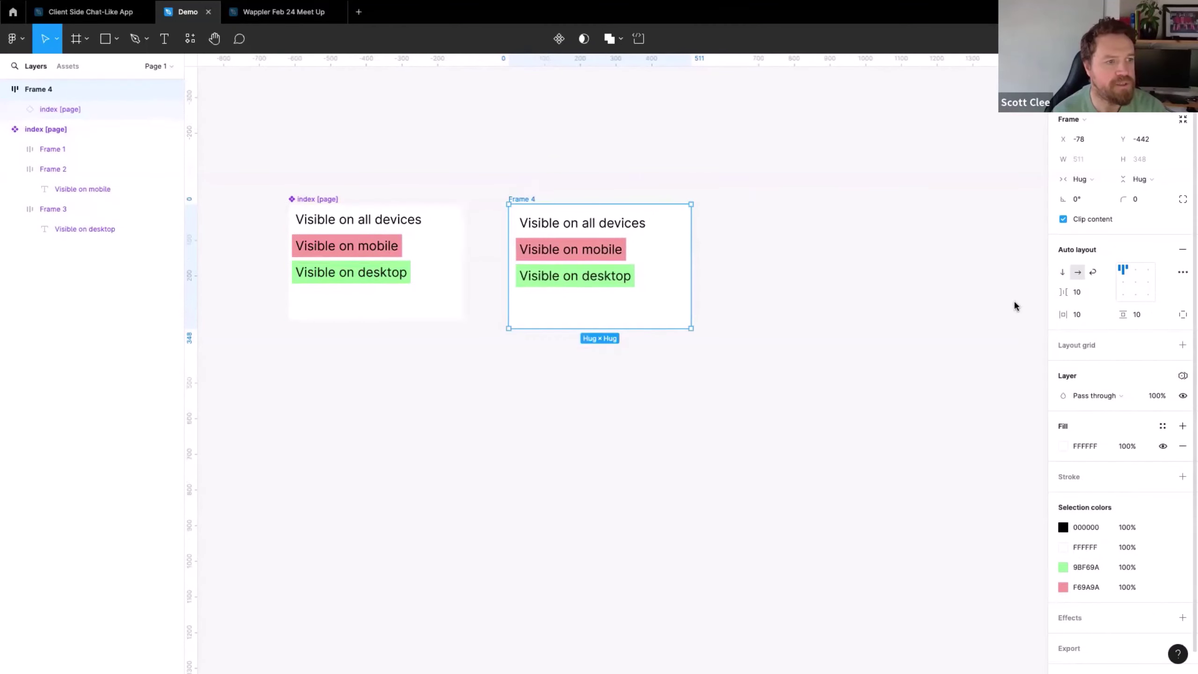
Set the Collection 1 variable mode of Frame 4 to Mobile
left_click(1183, 375)
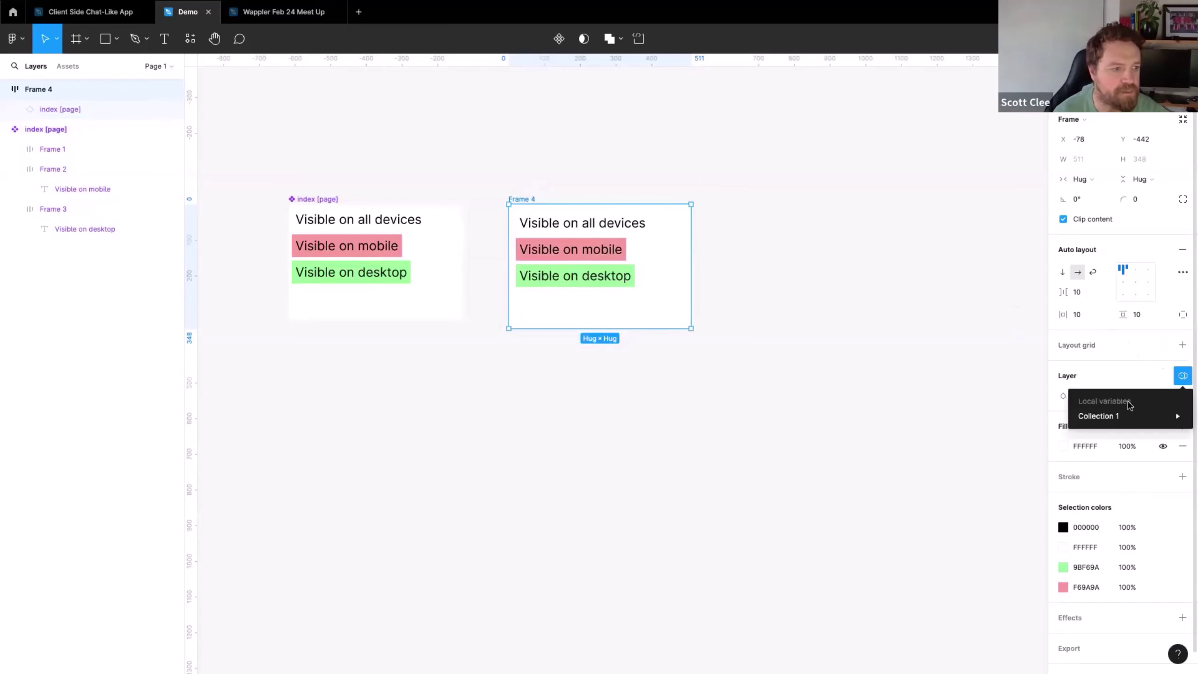
mouse_move(1098, 419)
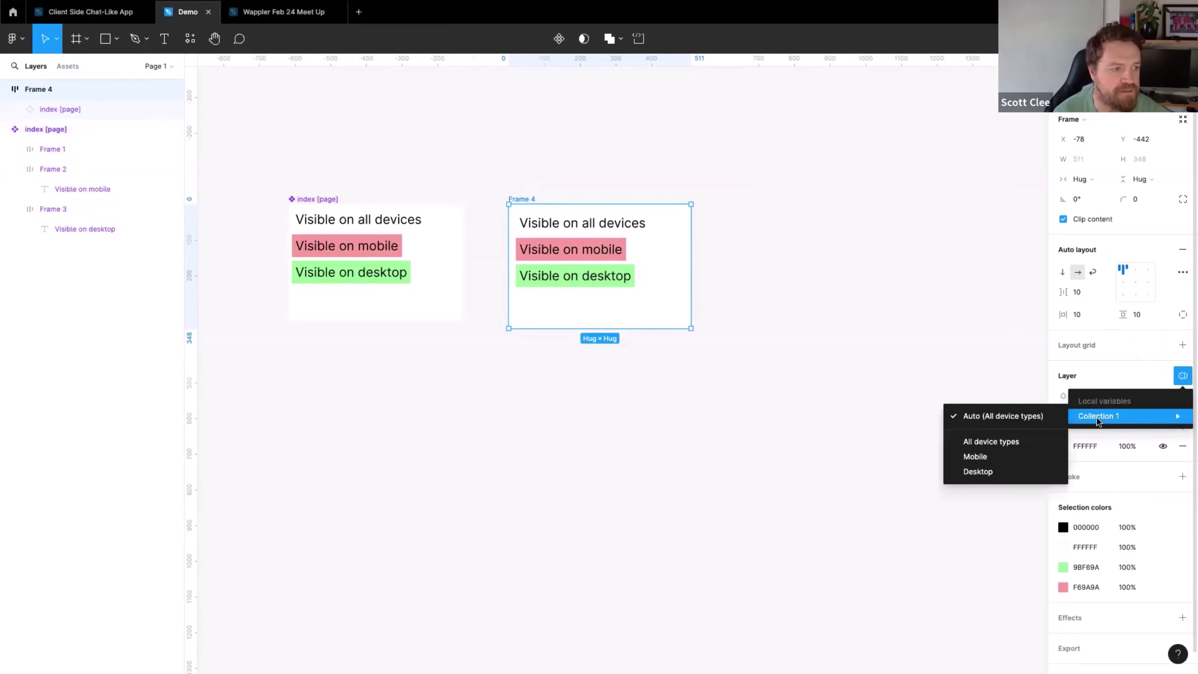
left_click(975, 457)
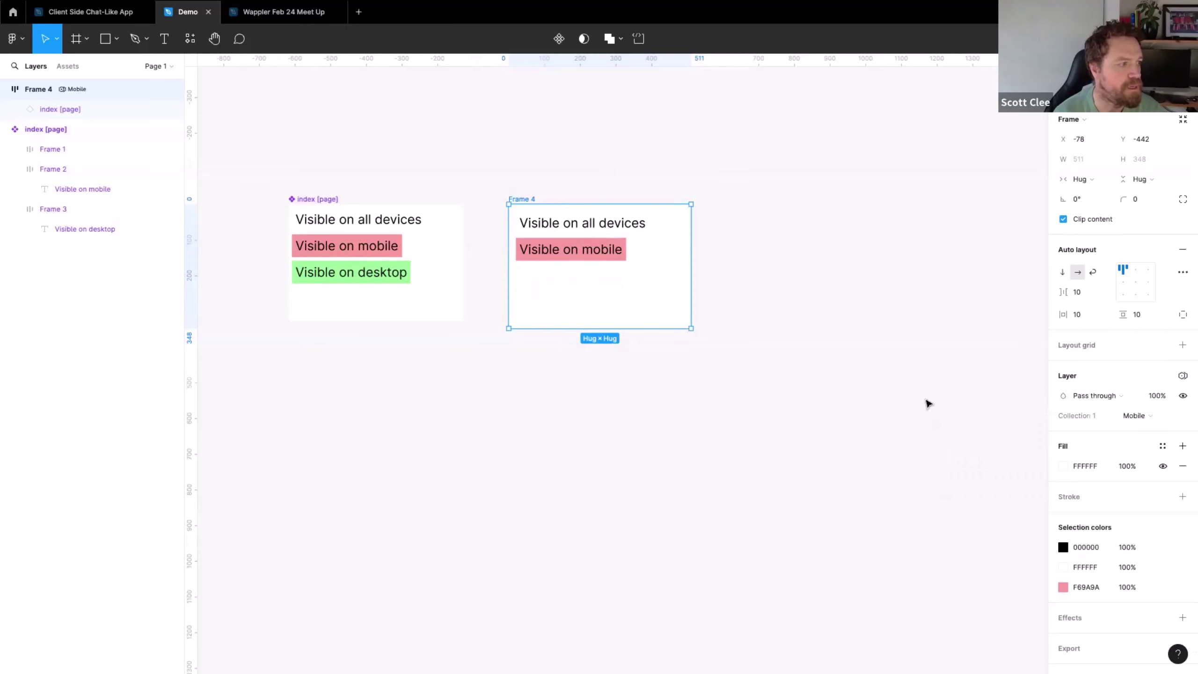
left_click(678, 465)
Duplicate Frame 4 beside the original and set the copy's Collection 1 variable mode to Desktop
left_click(528, 203)
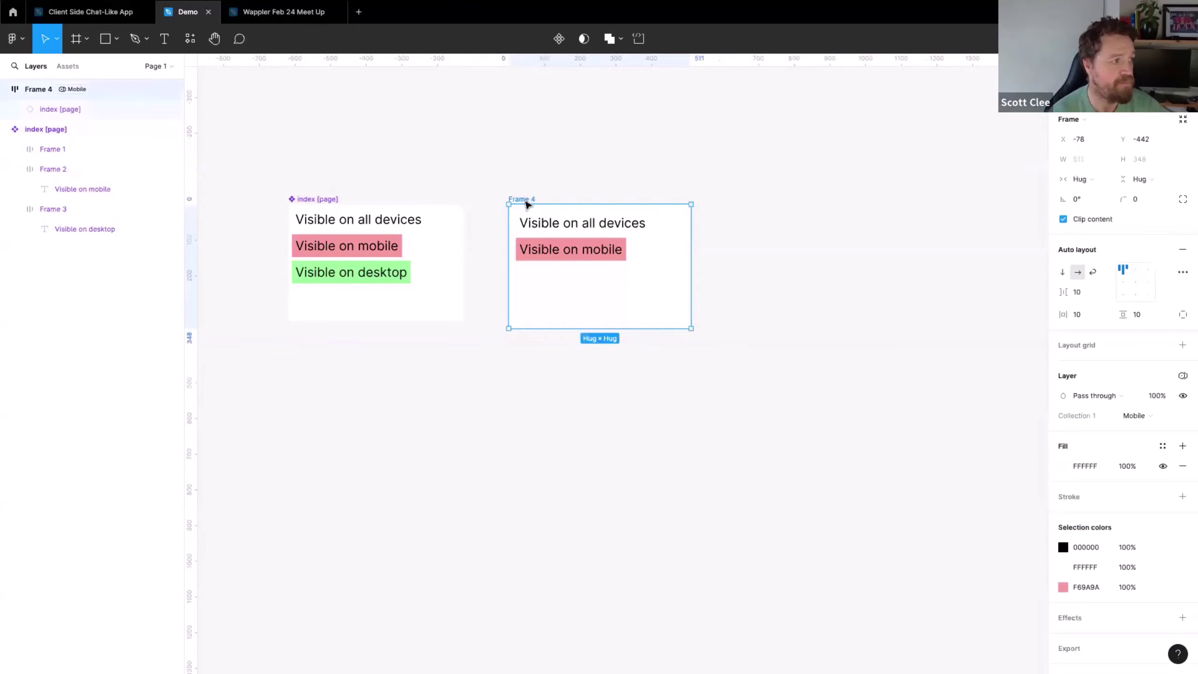
left_click_drag(549, 260, 788, 264)
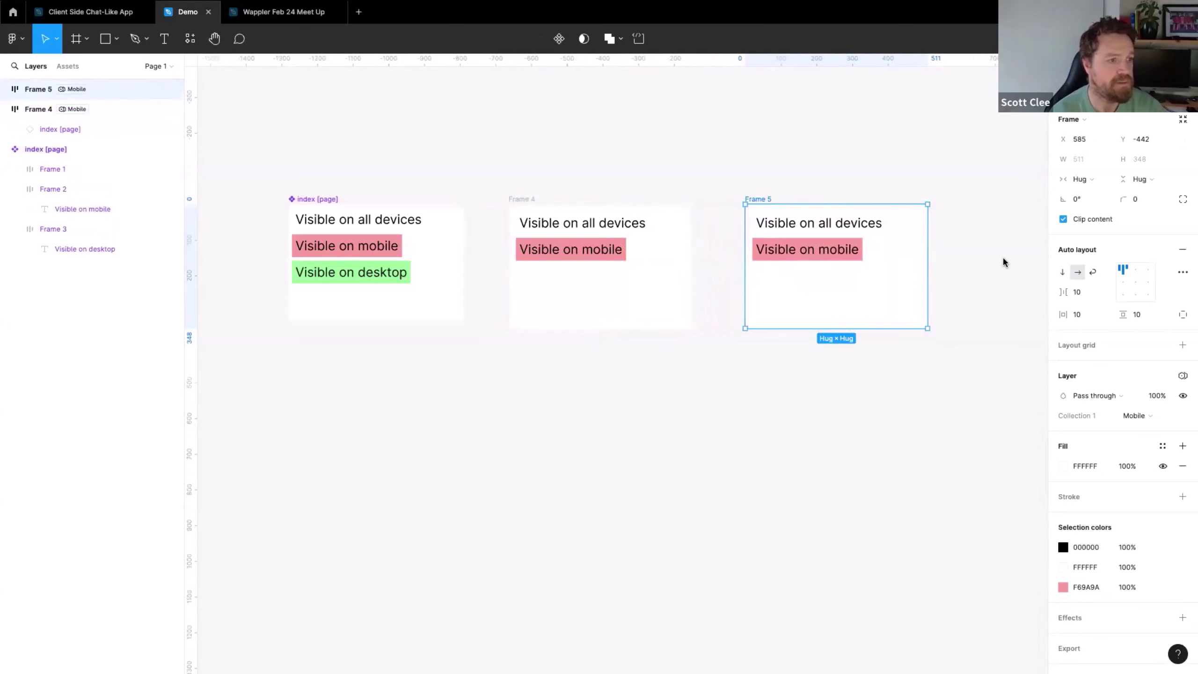
left_click(1184, 375)
mouse_move(1107, 414)
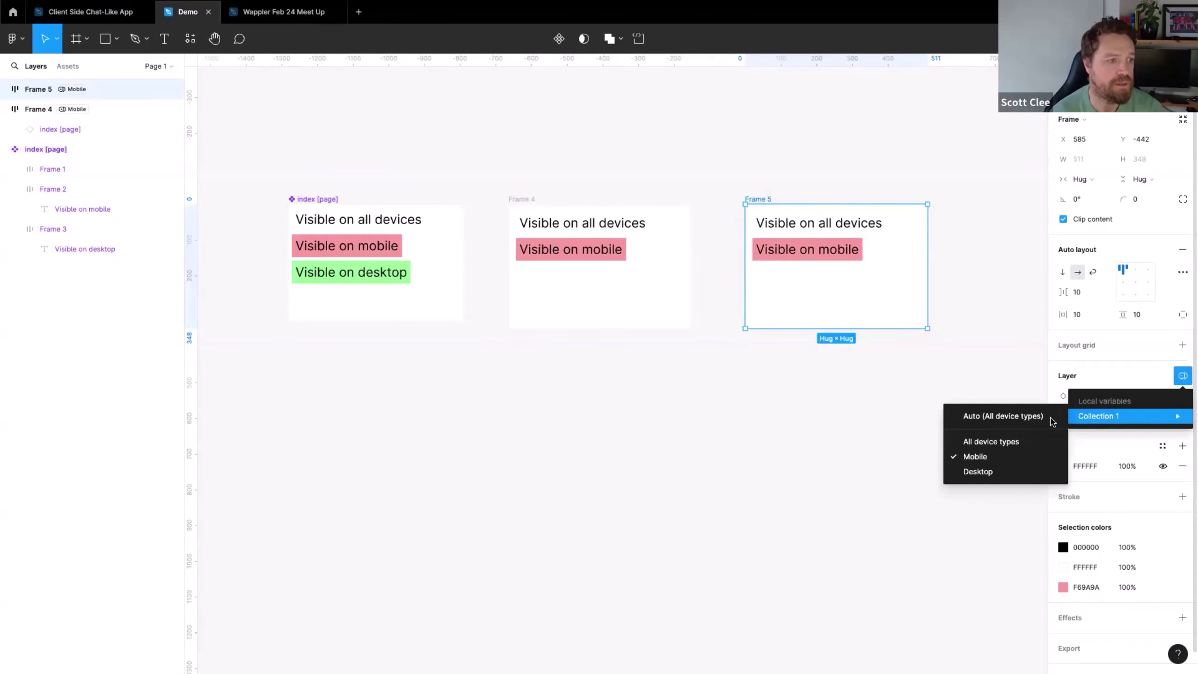
left_click(1004, 471)
left_click(786, 425)
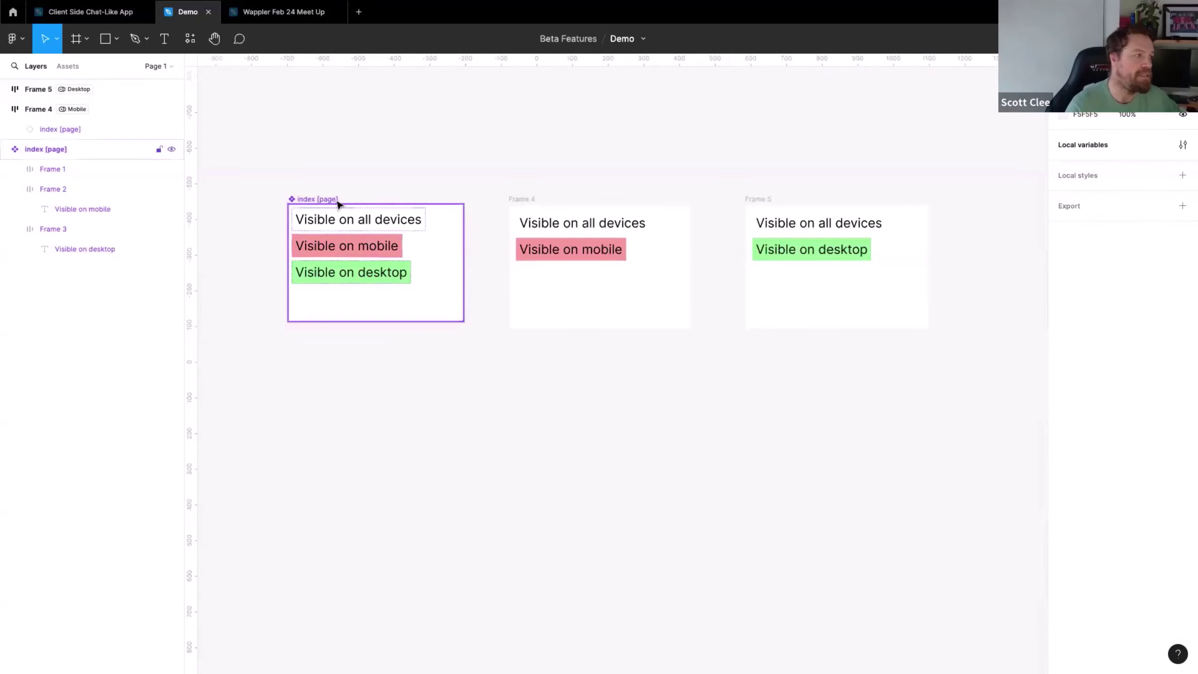
Examine the component, both mode frames, the visibility bindings of the mobile and desktop layers, and the local variables table
left_click(320, 201)
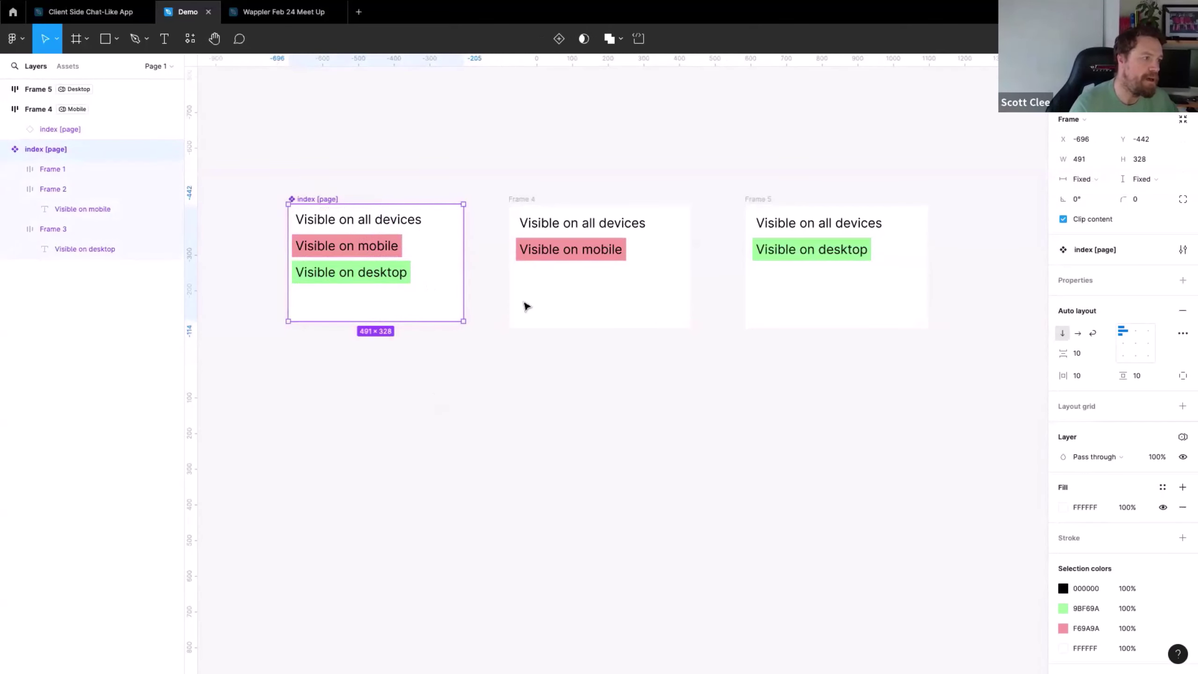
left_click(523, 200)
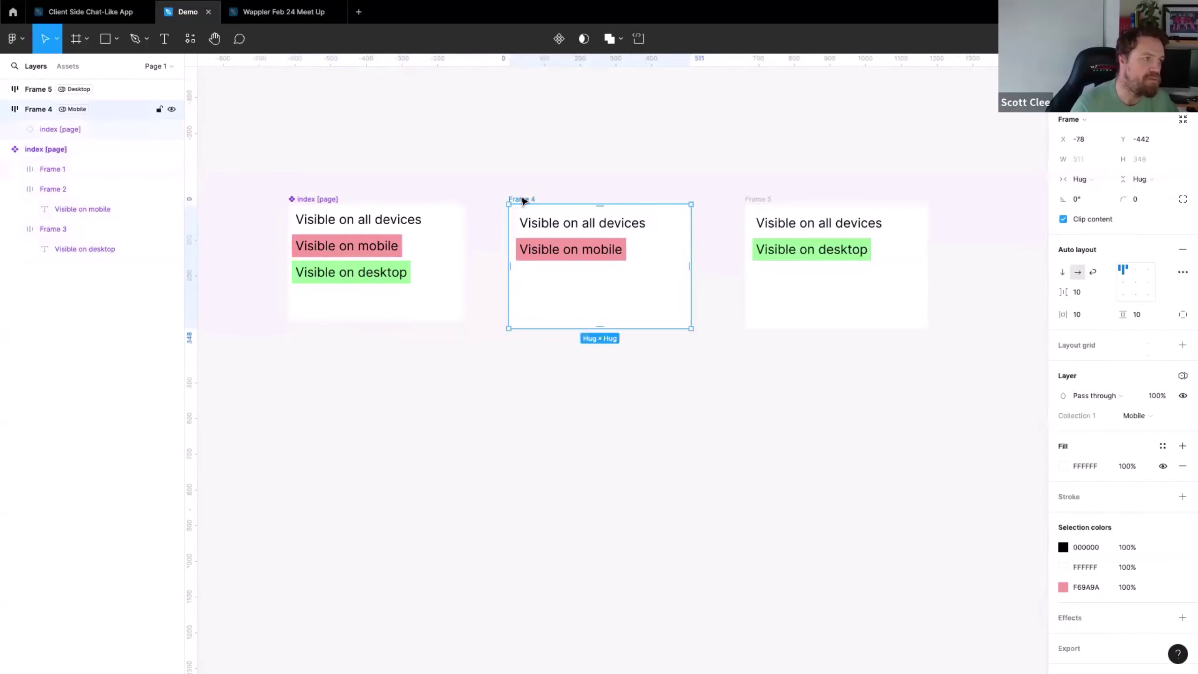
left_click(762, 200)
left_click(327, 250)
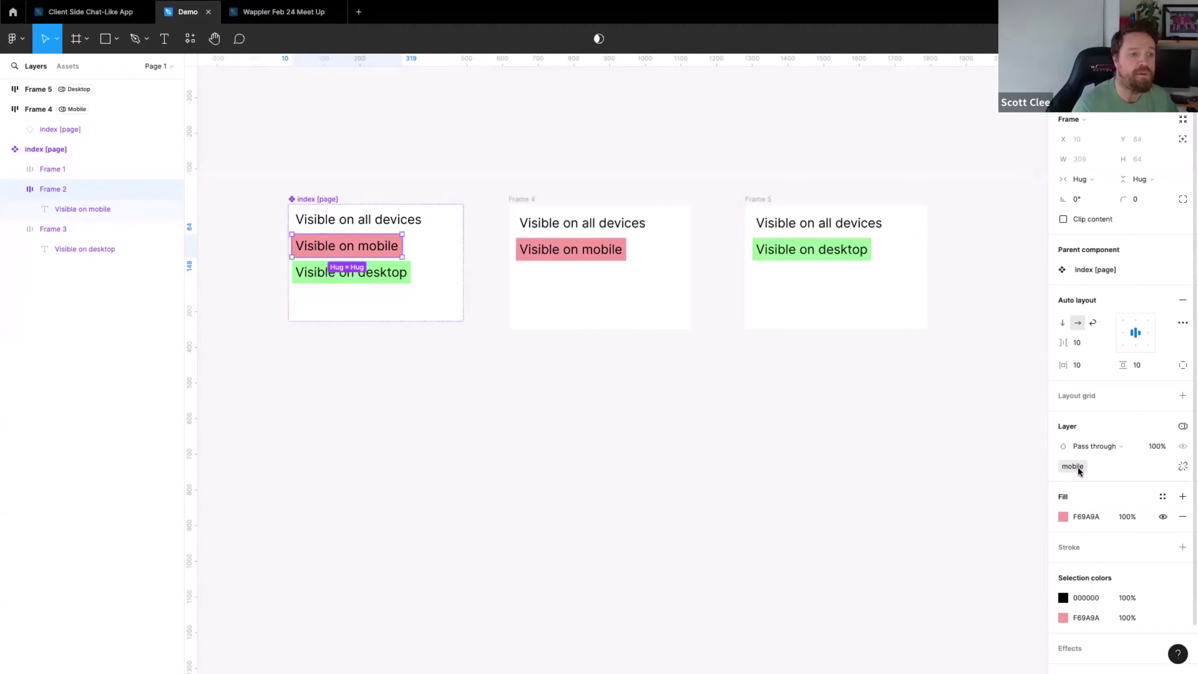
left_click(397, 276)
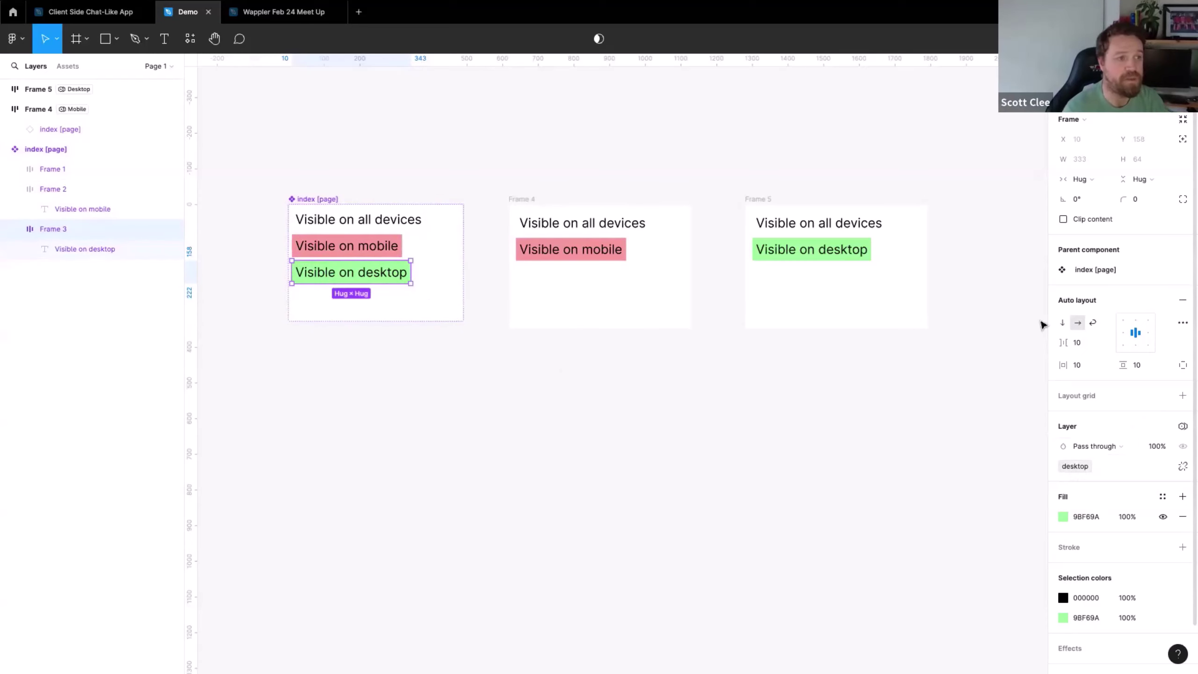
left_click(1011, 238)
left_click(1182, 145)
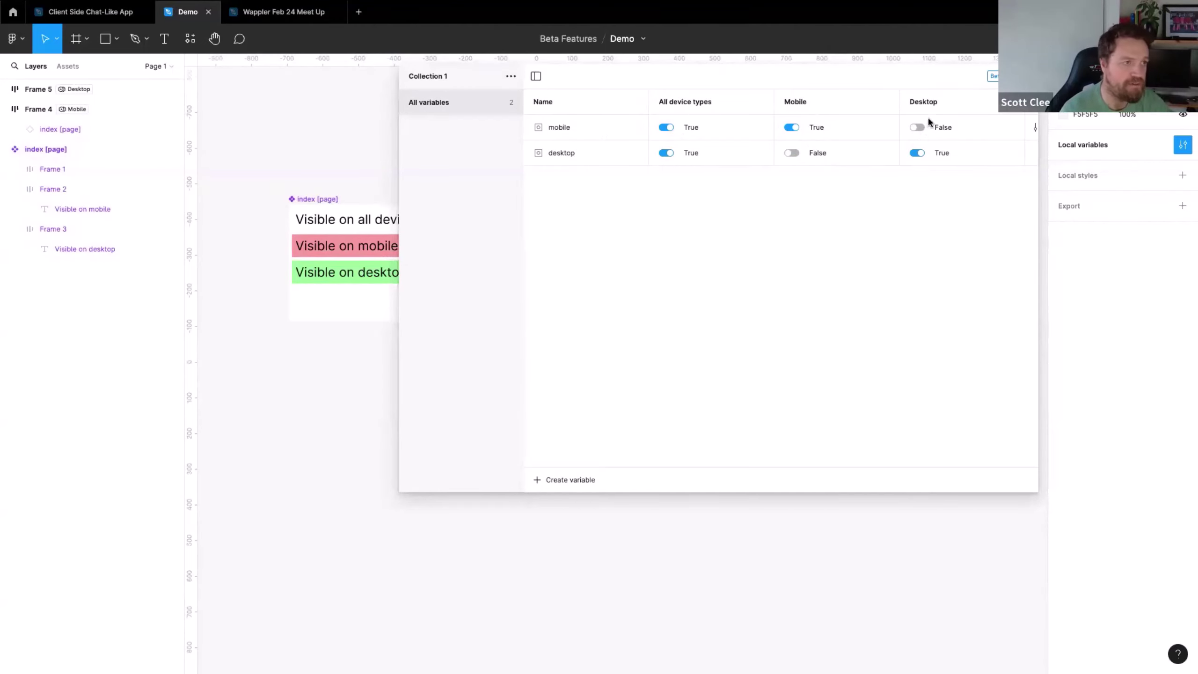
key("Escape")
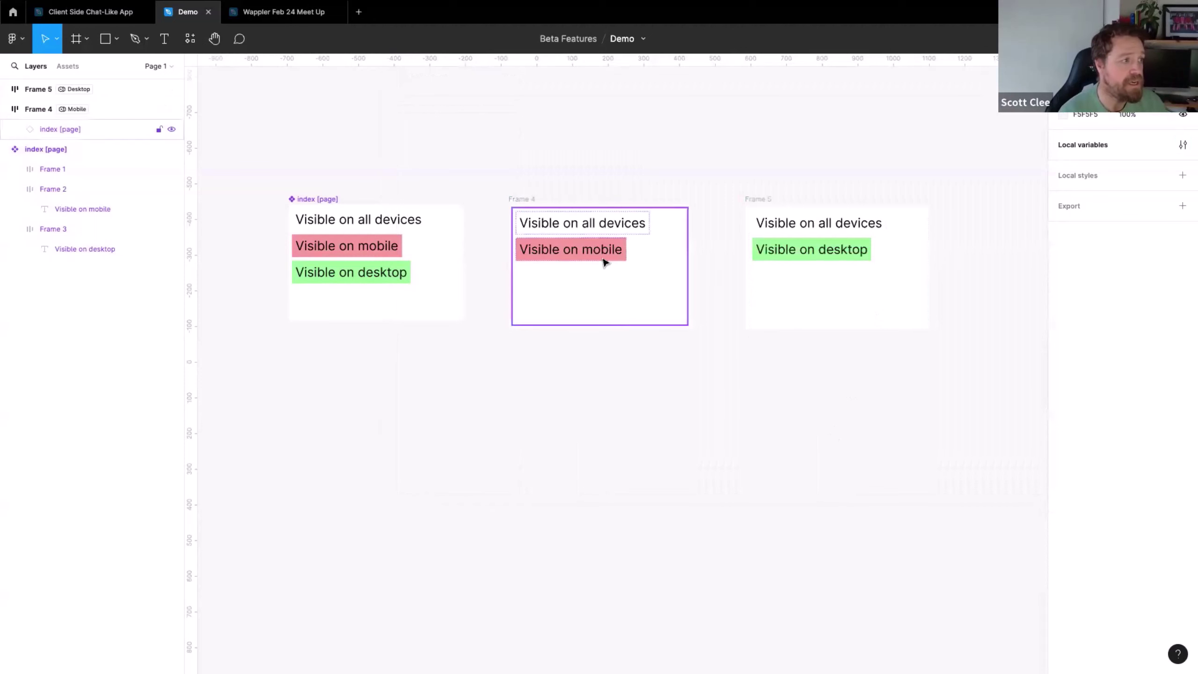
Resize Frame 4 into a tall, narrow mobile-shaped frame
left_click(616, 289)
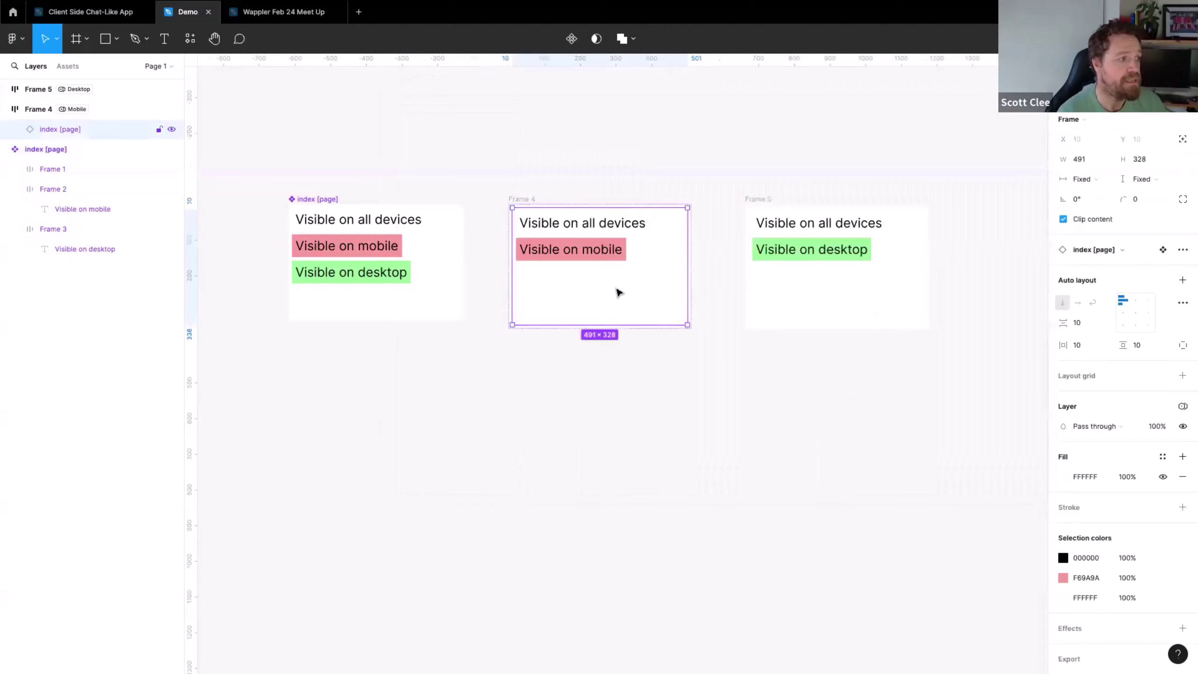
left_click(531, 201)
left_click_drag(692, 328, 681, 489)
Move Frame 5 closer to Frame 4 and enlarge it to a desktop-like size of about 952 × 605
left_click(794, 303)
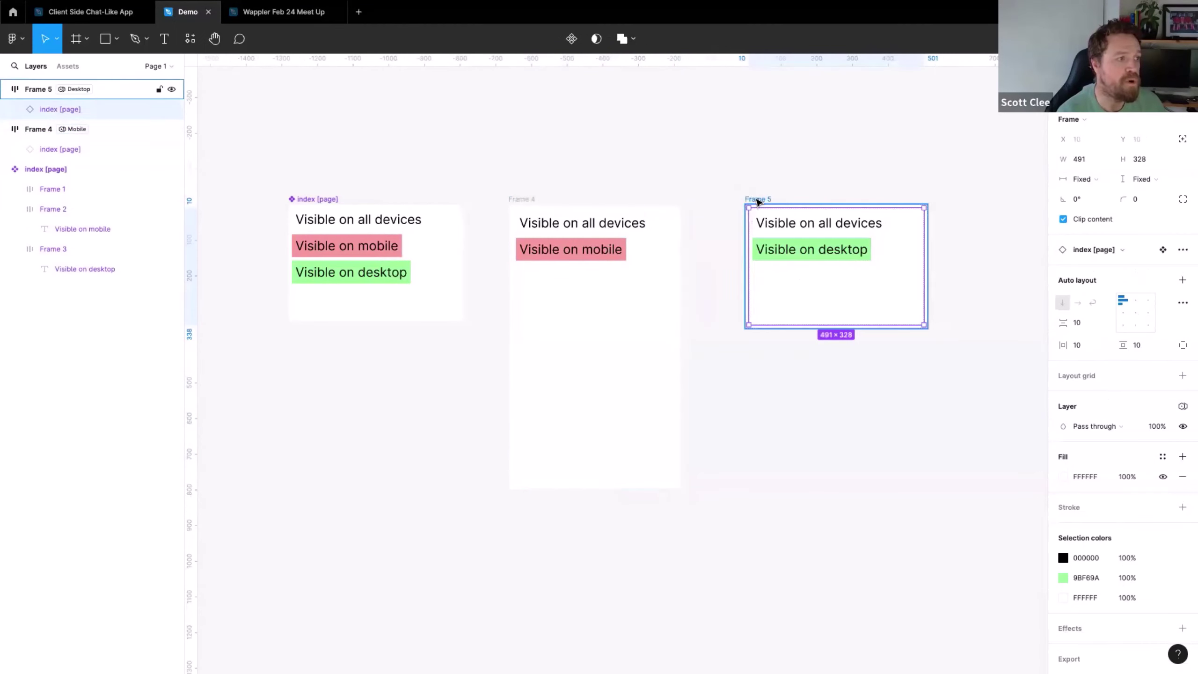
left_click_drag(758, 202, 723, 202)
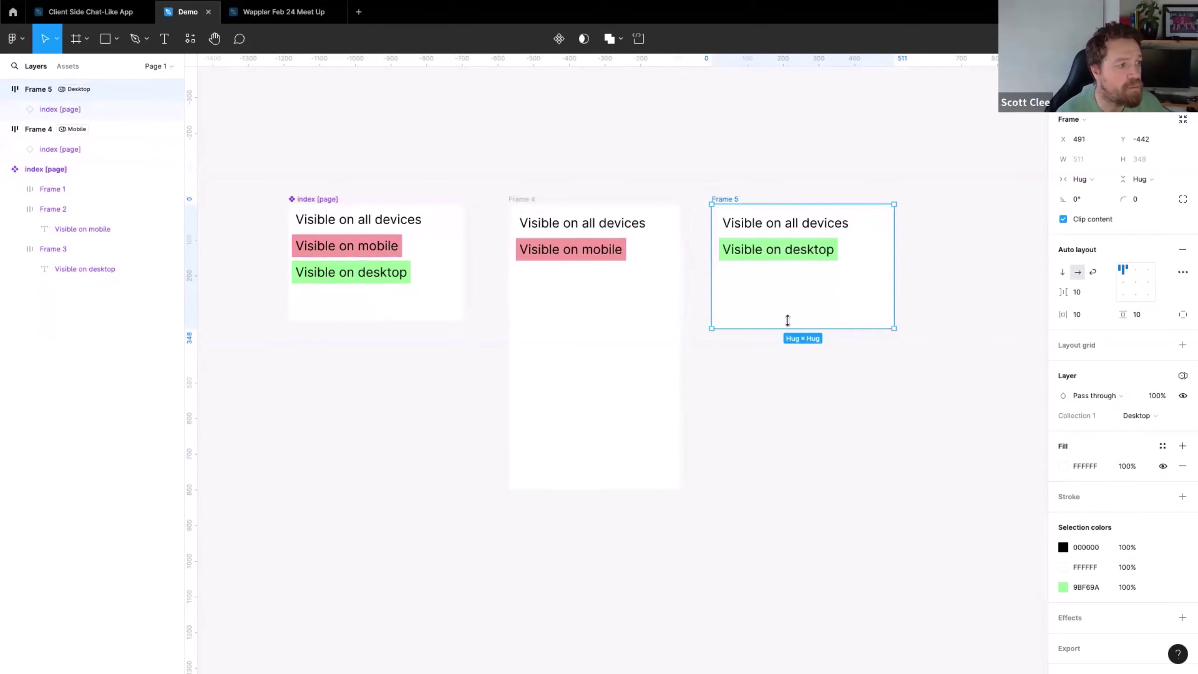
left_click_drag(895, 329, 1038, 420)
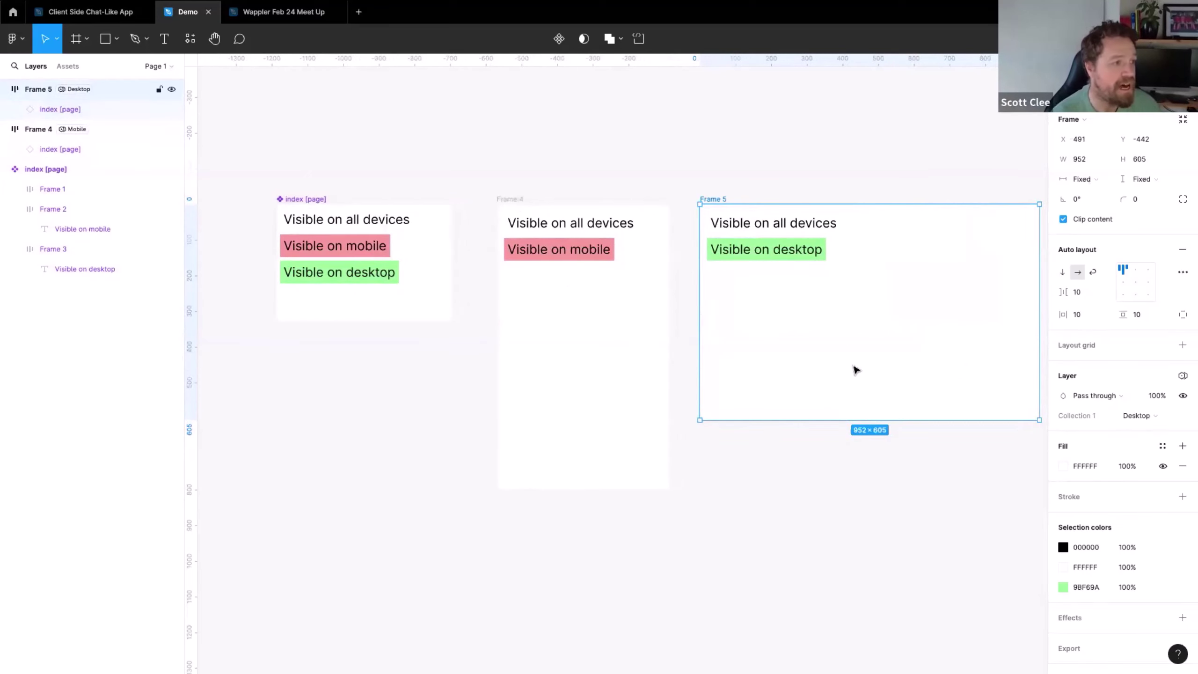
left_click(792, 551)
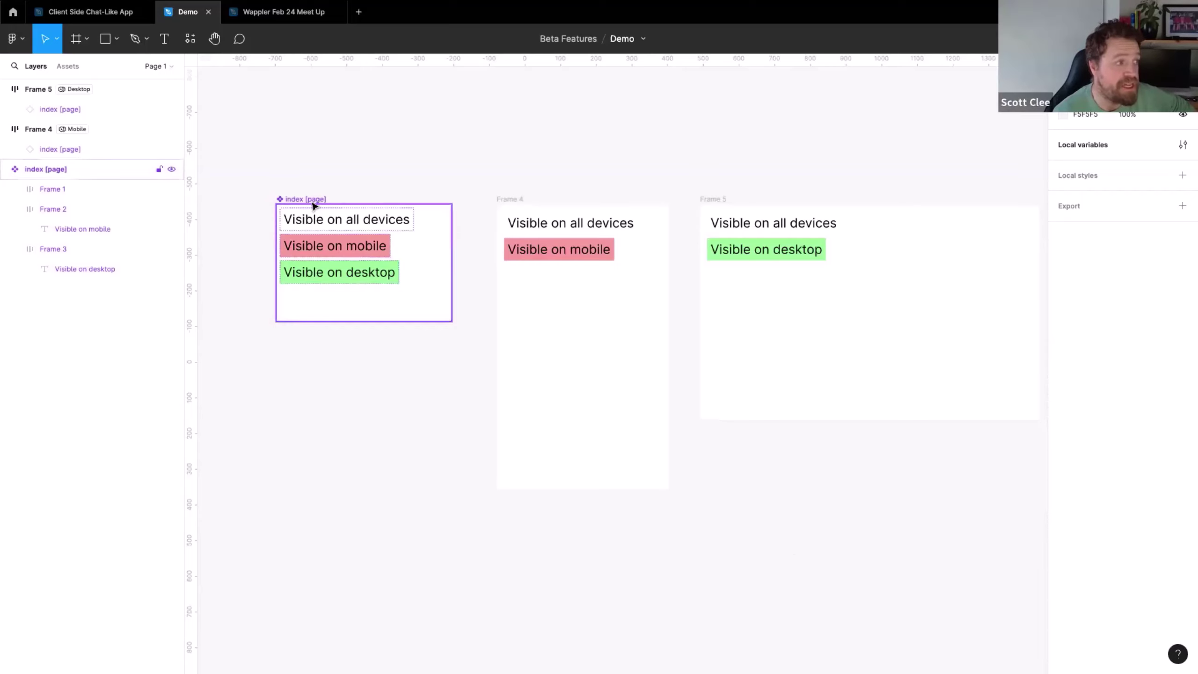
Examine the mobile layer's visibility binding in the component and the variable modes of Frame 4 and Frame 5
left_click(333, 252)
double_click(333, 253)
key("Escape")
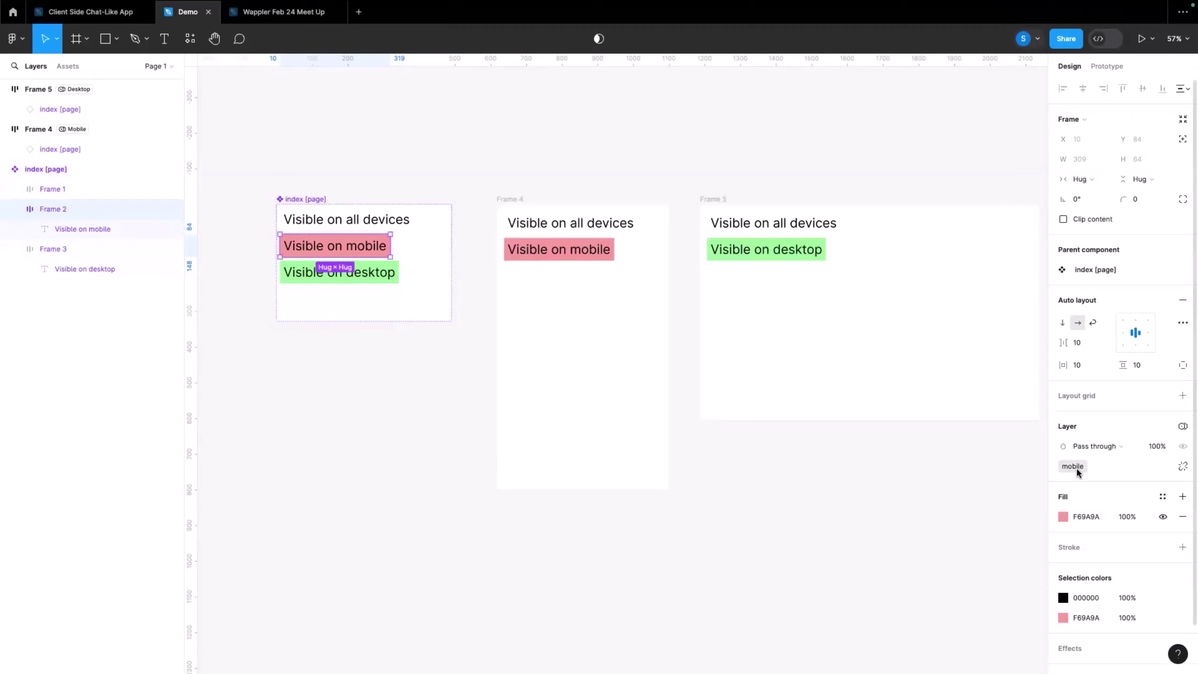
left_click(360, 171)
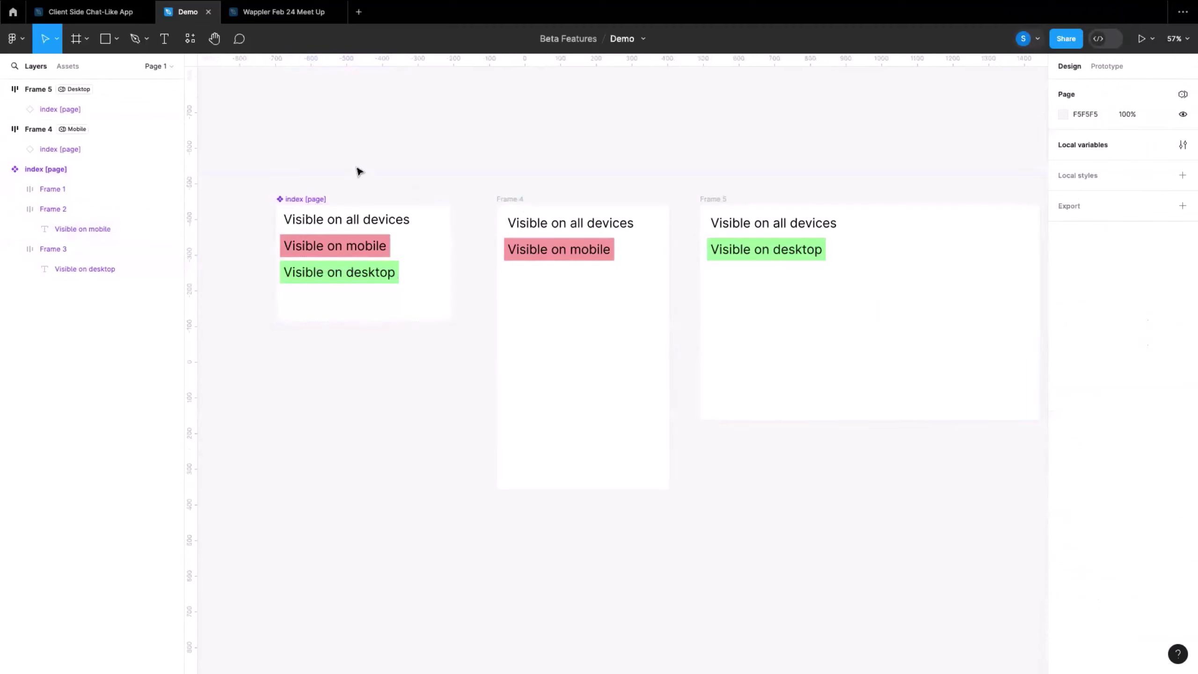
left_click(504, 199)
left_click(715, 200)
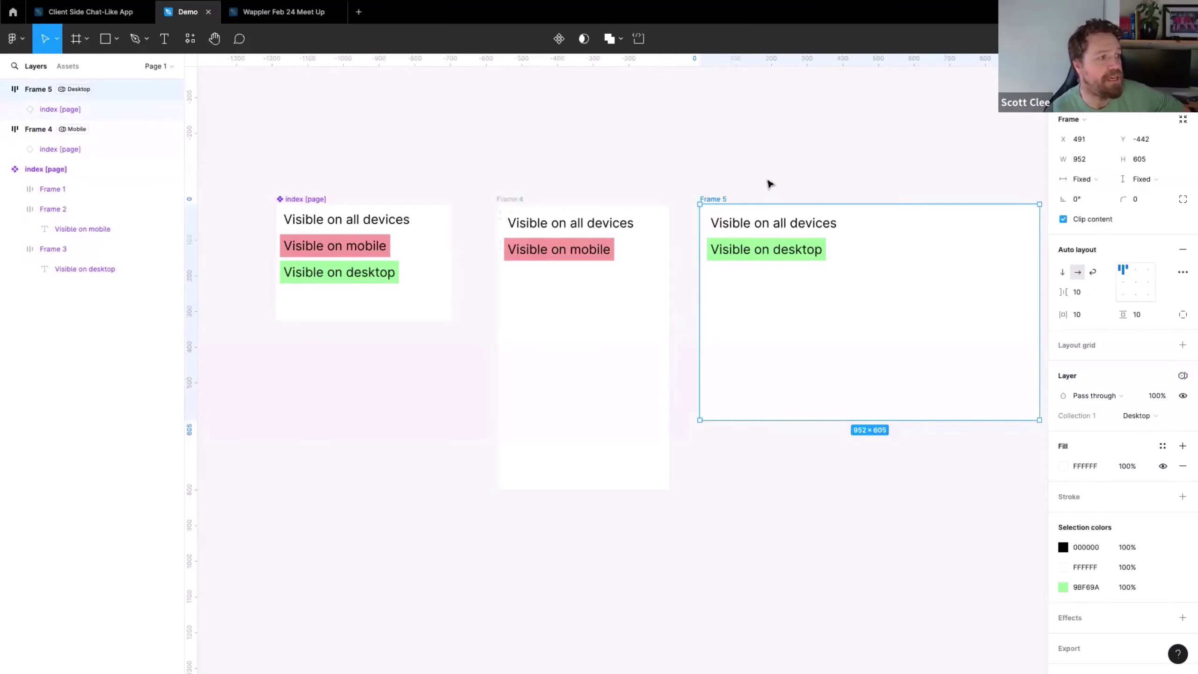
left_click(740, 123)
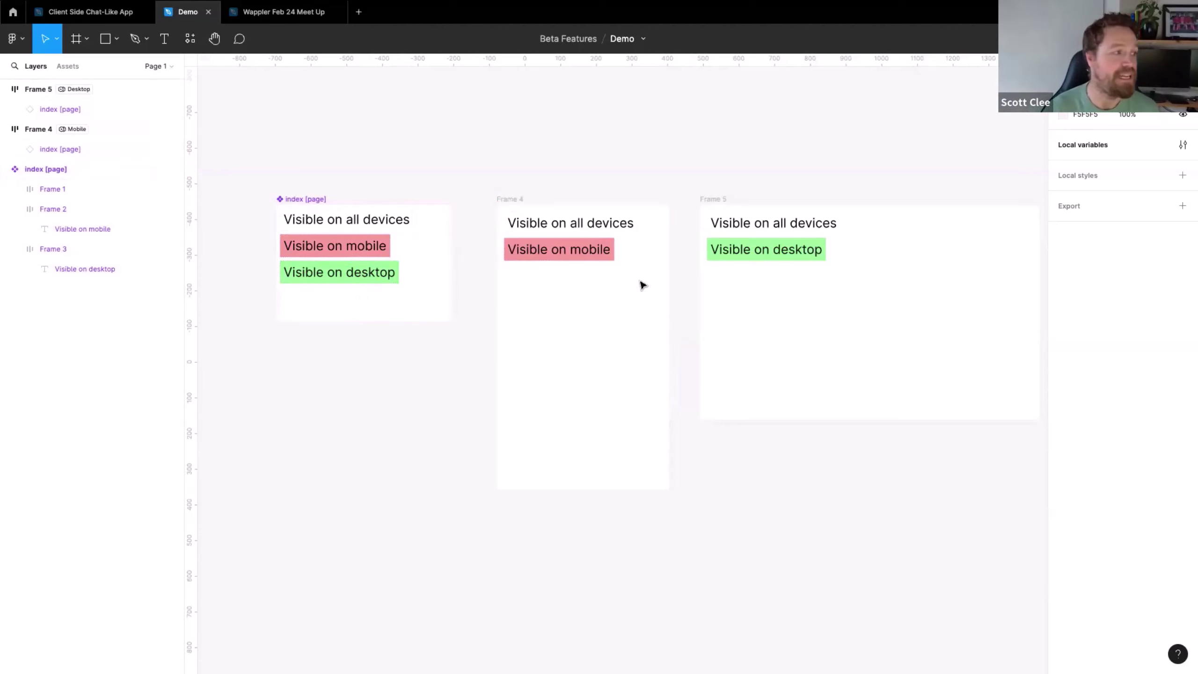
left_click(515, 204)
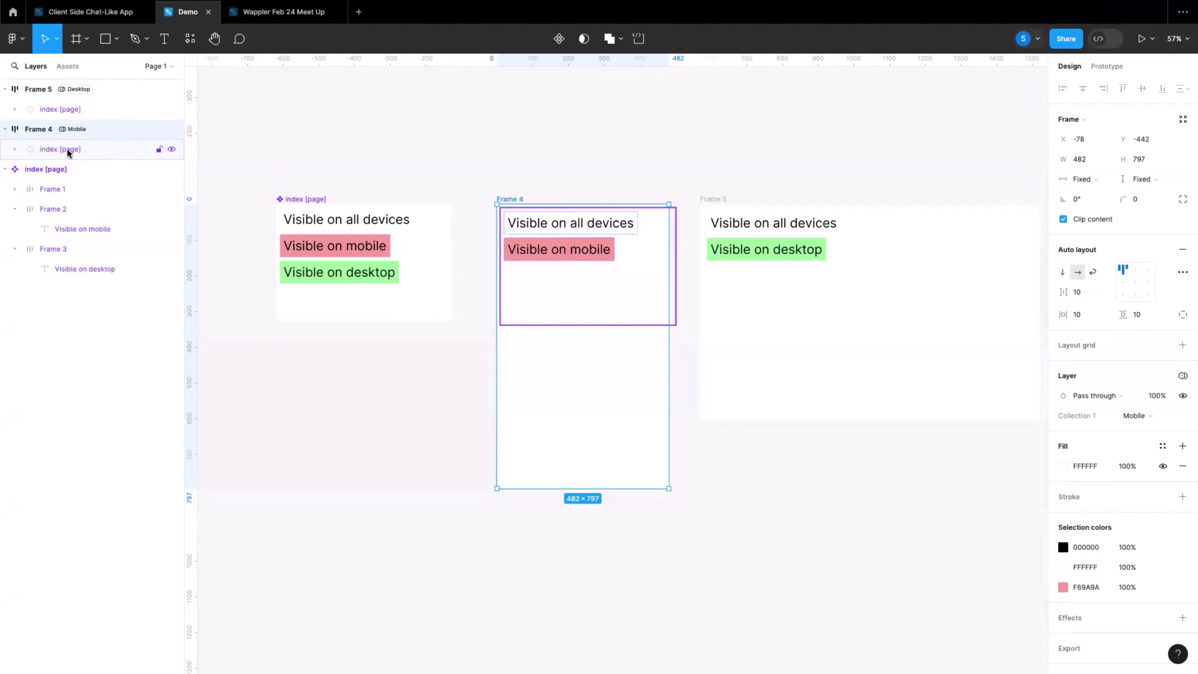
Try duplicating the "Visible on all devices" row inside the index [page] component and undo the duplication
left_click(359, 223)
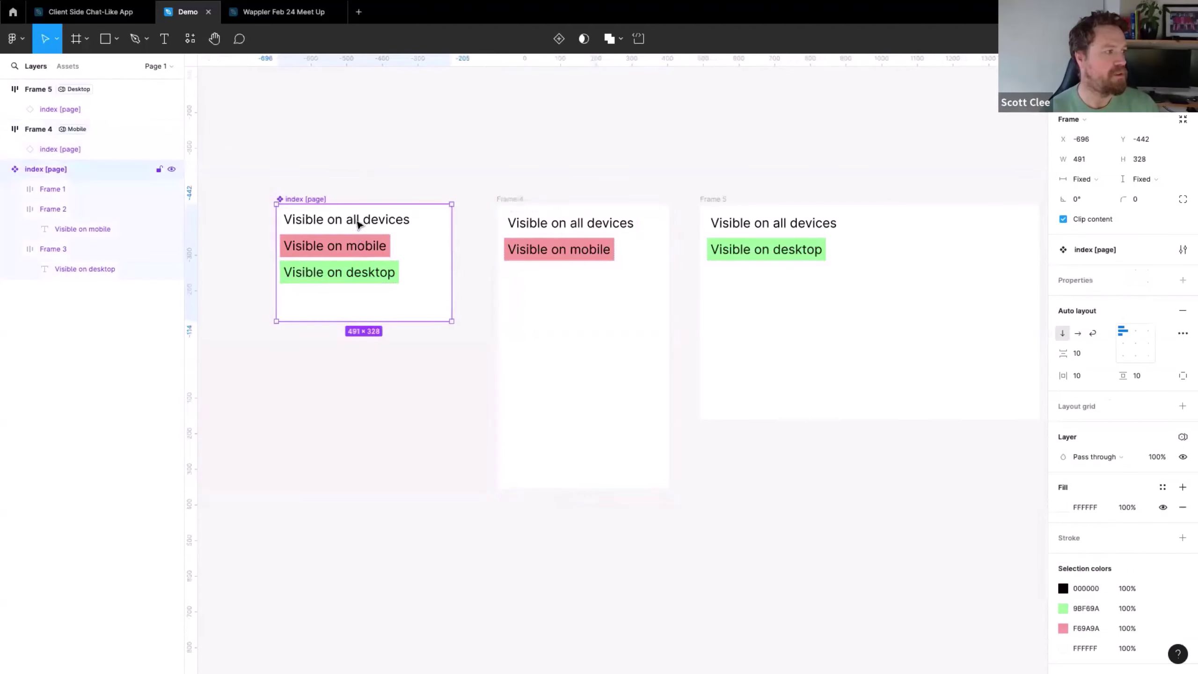
left_click(360, 220)
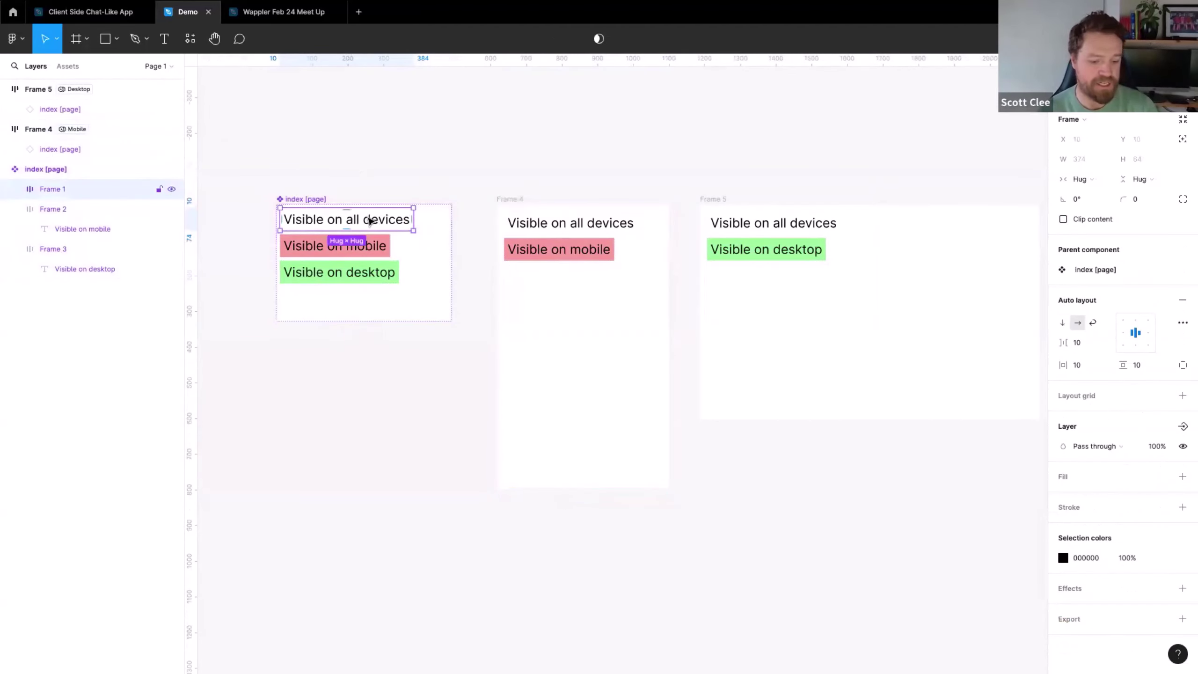
key("ctrl+d")
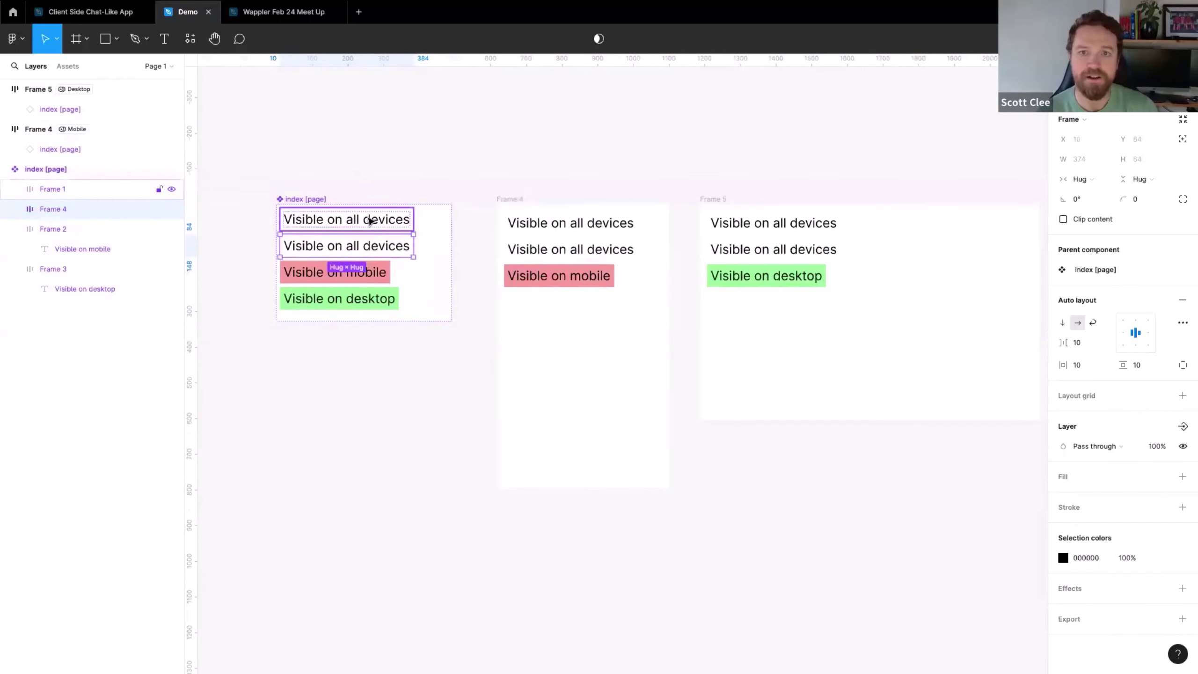
key("ctrl+z")
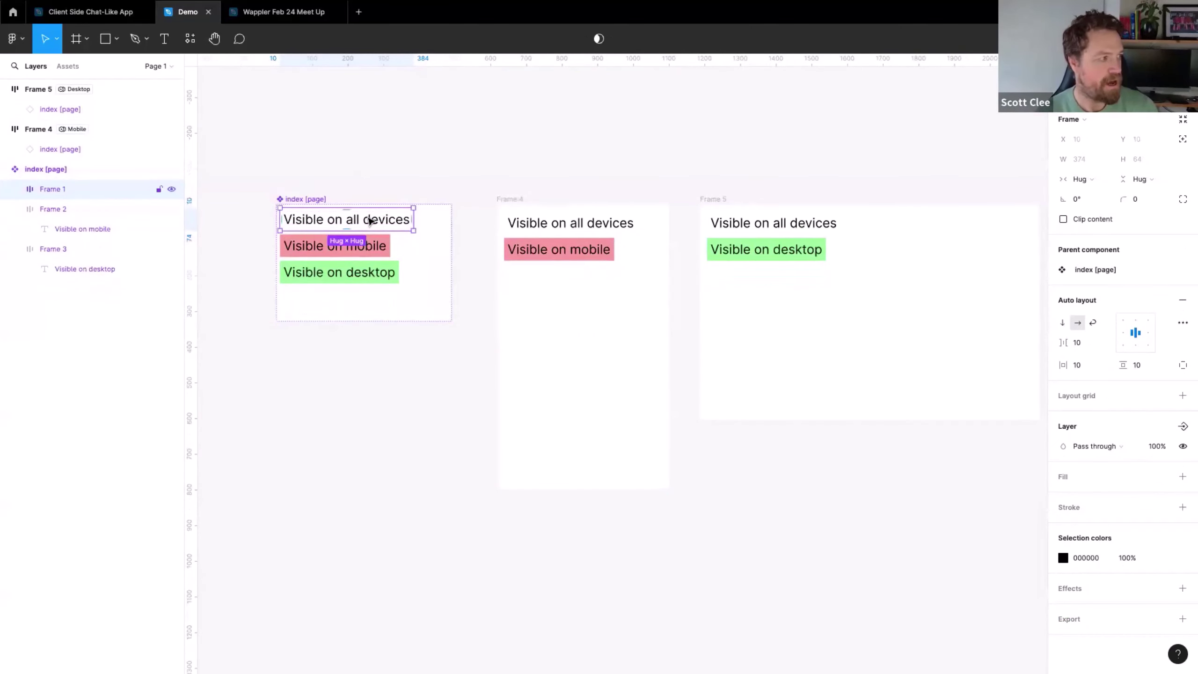
left_click(384, 155)
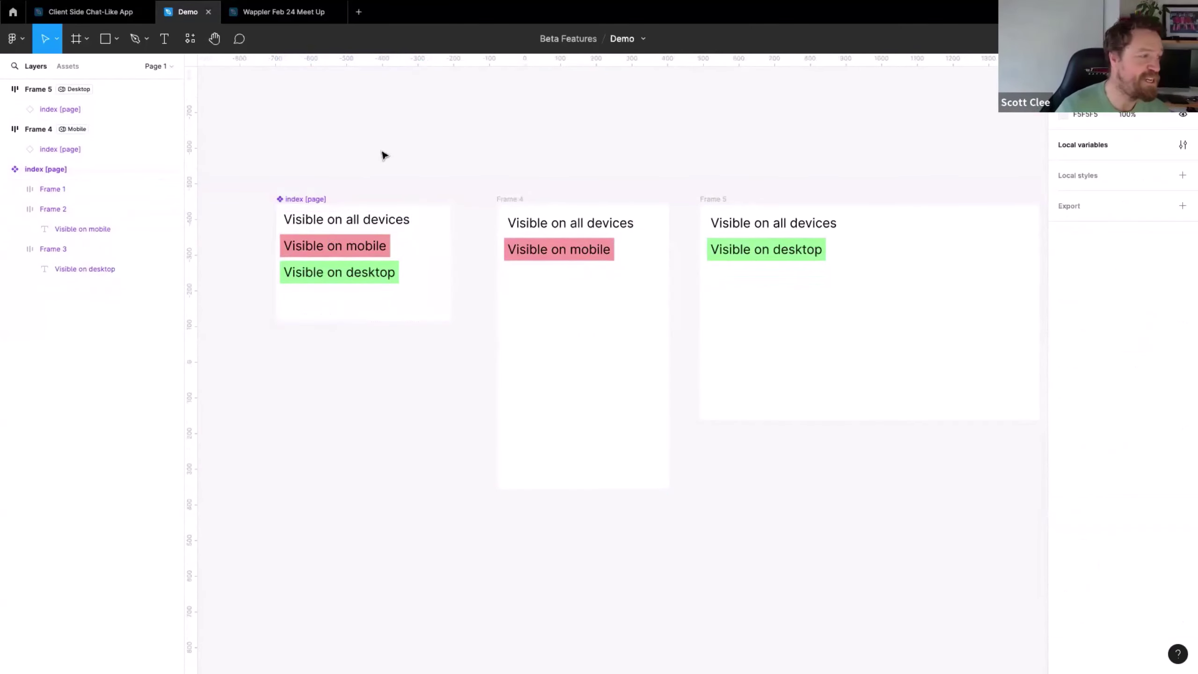
Place an instance of index [page] below the main component, outside any mode frame, and compare it with the instance in Frame 4
left_click(512, 200)
left_click(707, 199)
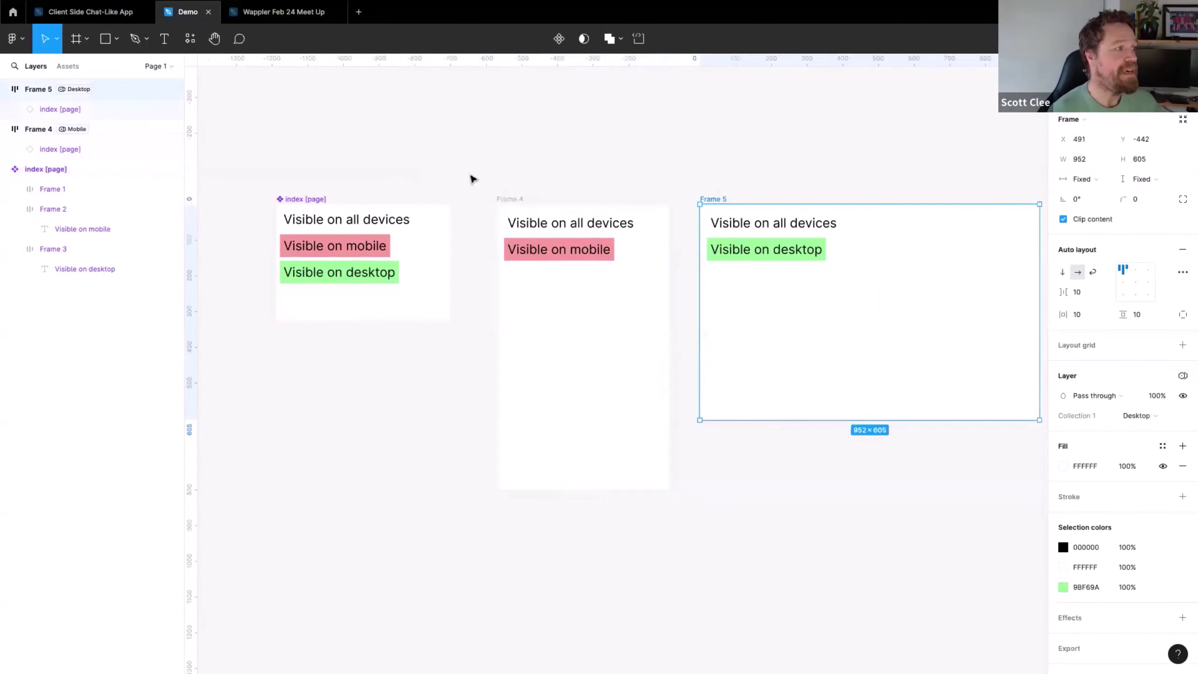
left_click(444, 176)
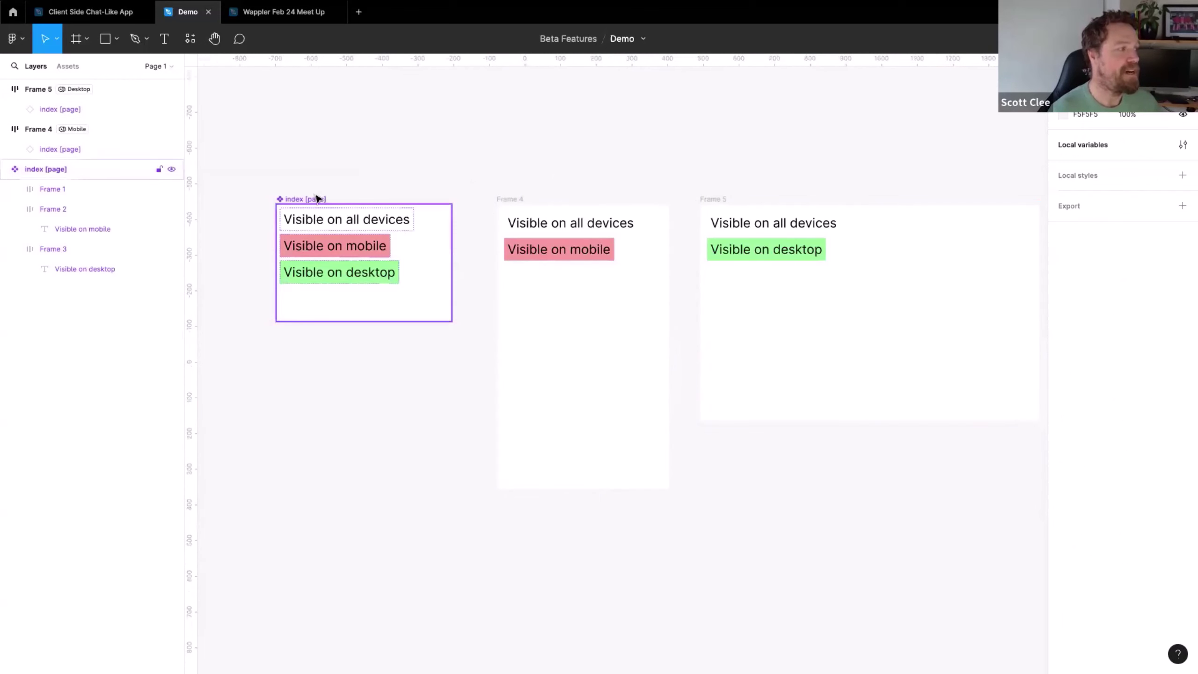
left_click_drag(373, 297, 373, 415)
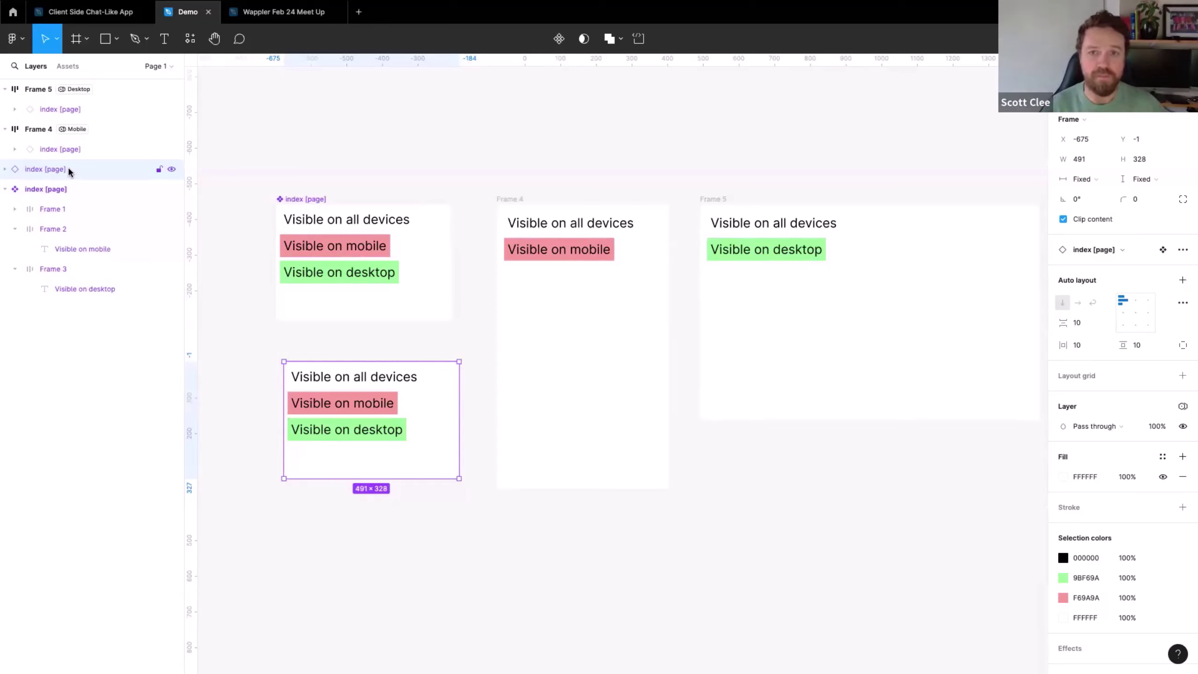
left_click(337, 354)
left_click(389, 457)
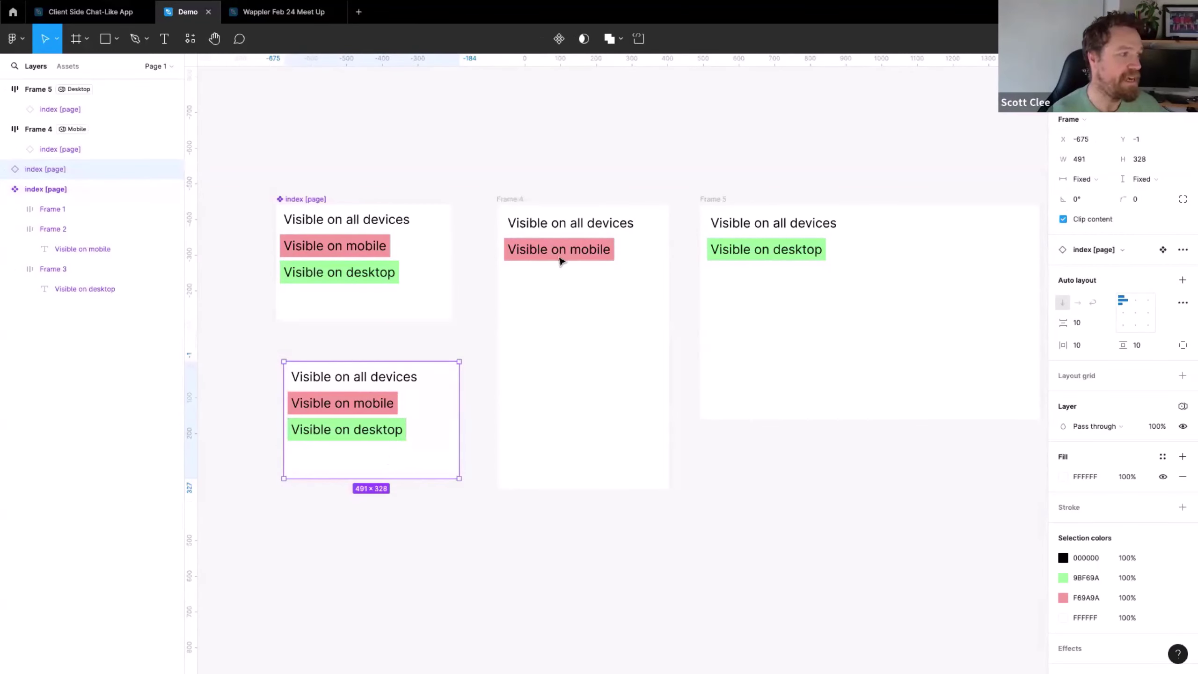
left_click(512, 199)
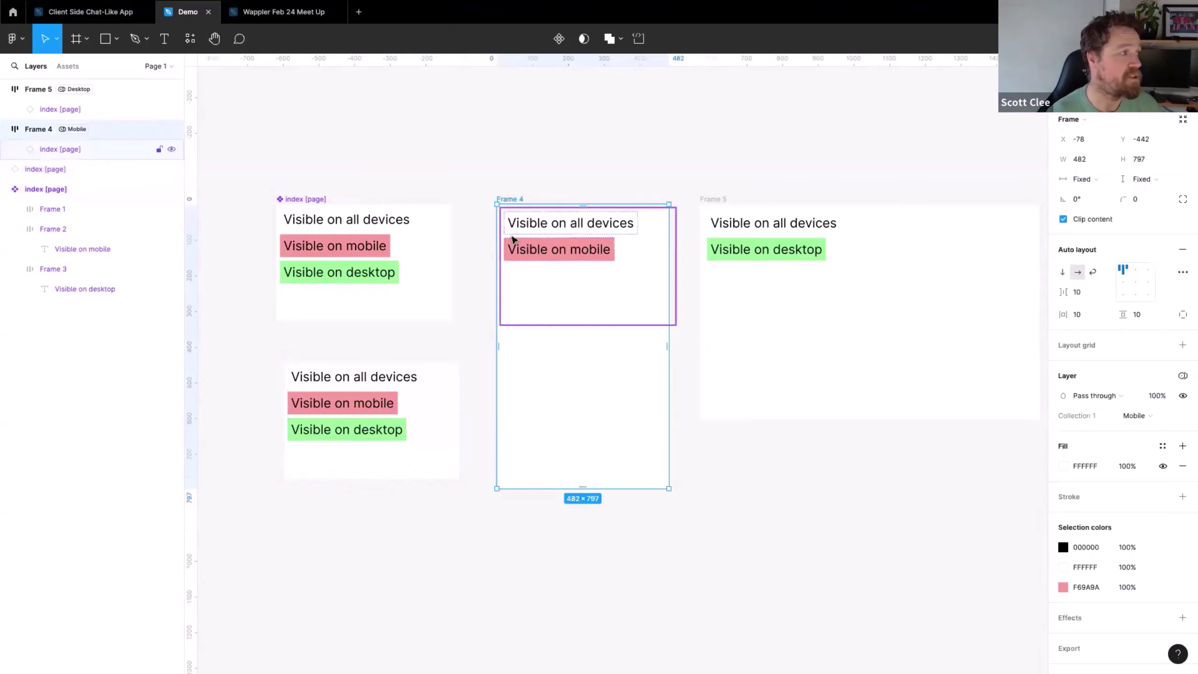
left_click(75, 150)
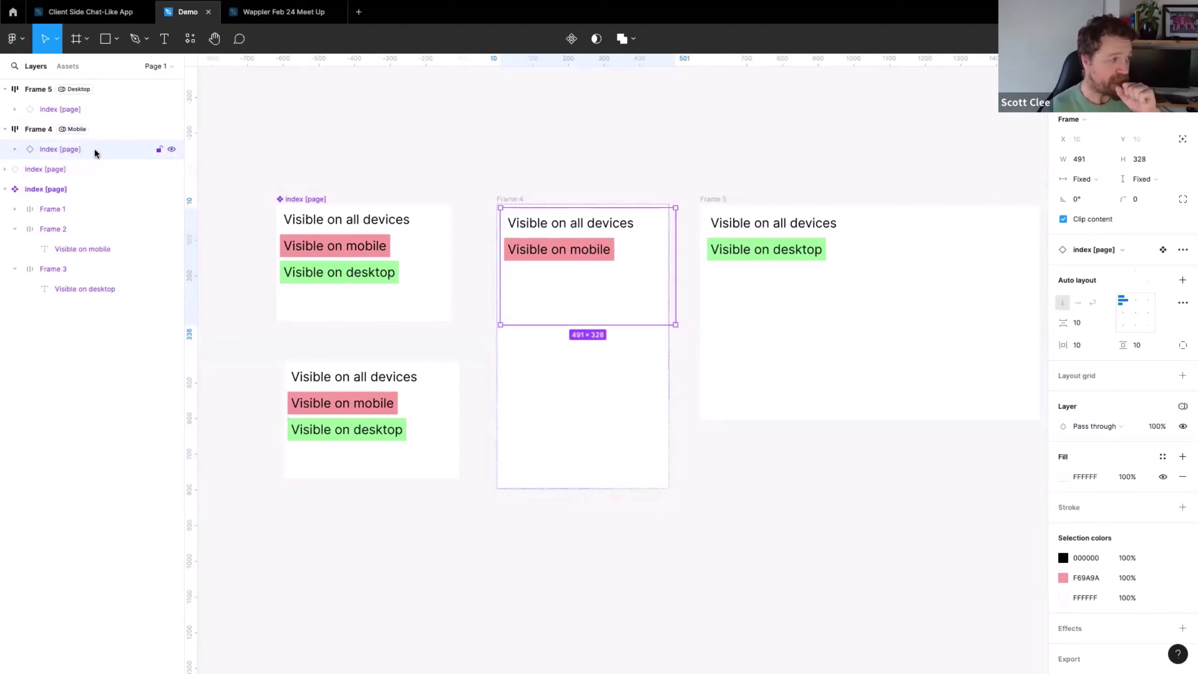
Move the index [page] main component slightly up and to the left, away from Frame 4
left_click(316, 169)
left_click_drag(302, 202, 288, 177)
left_click(600, 137)
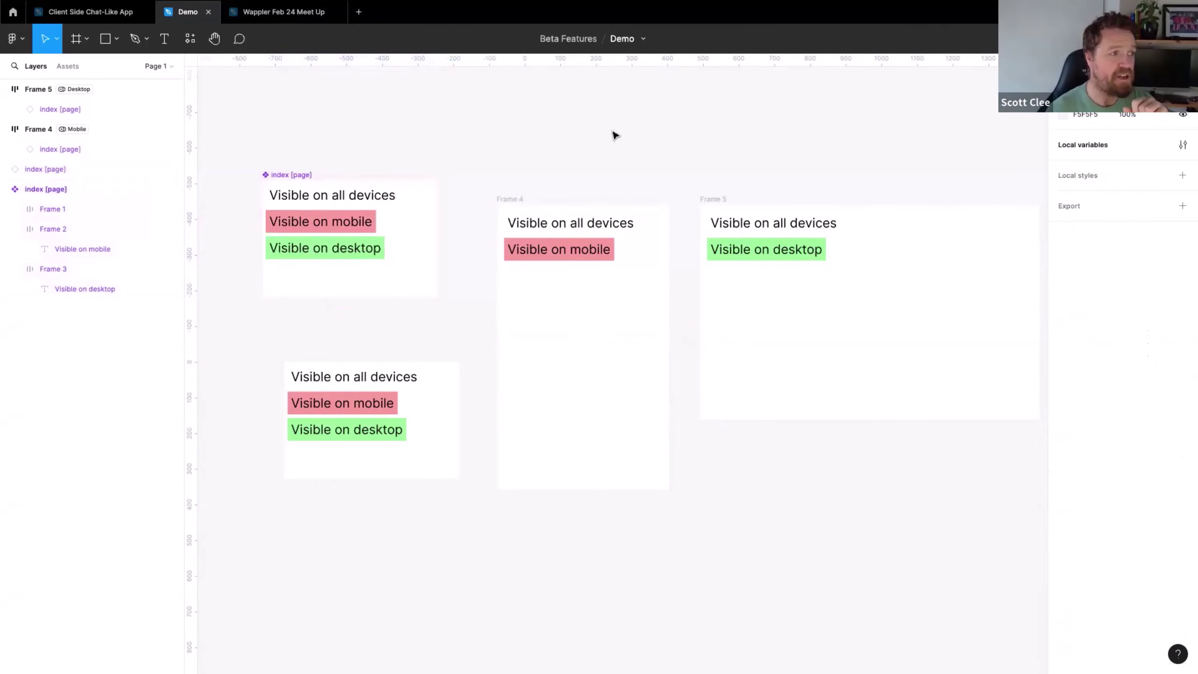
left_click(305, 175)
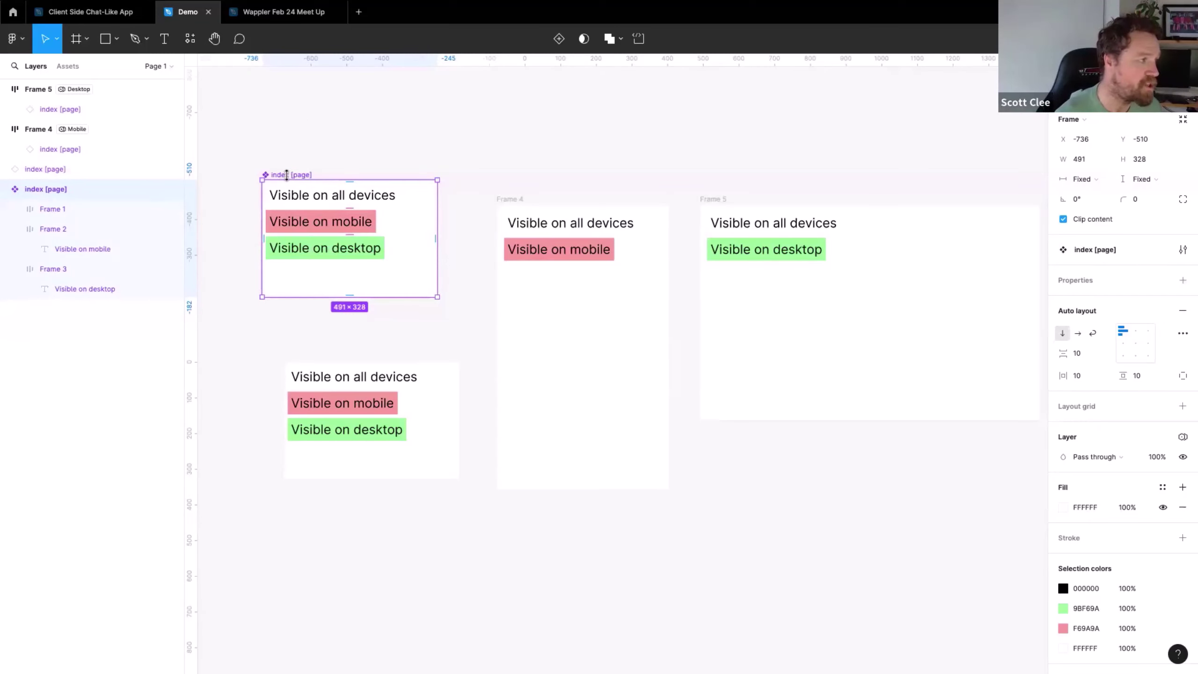
left_click(598, 313)
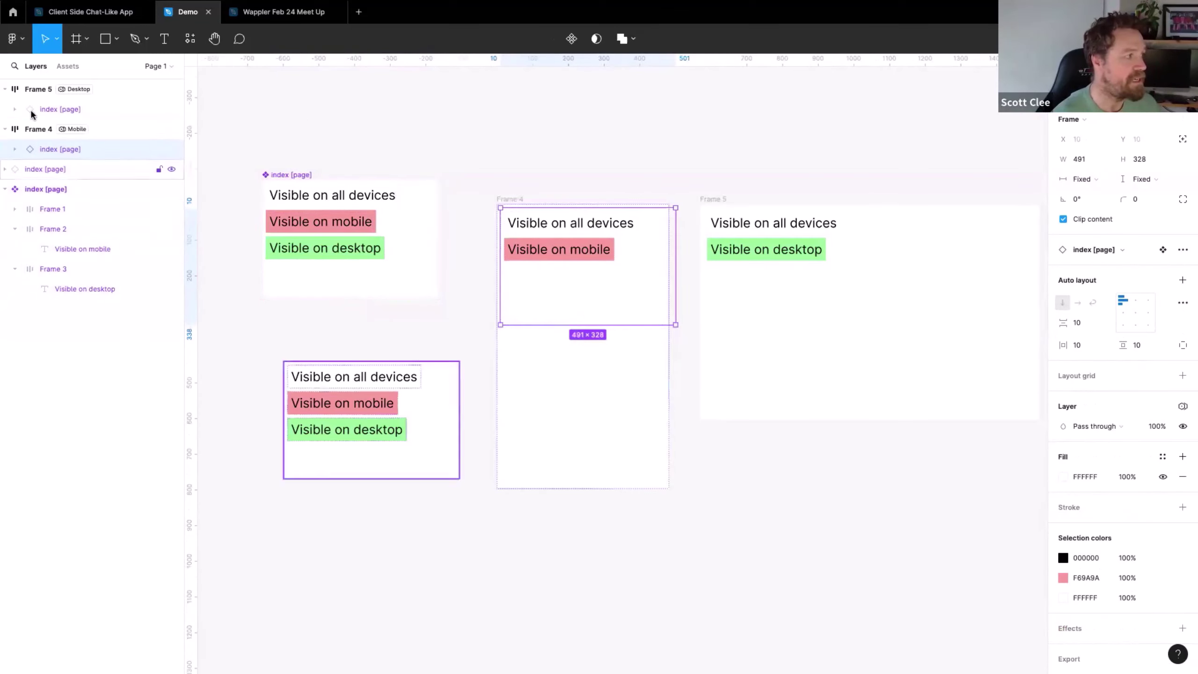
left_click(415, 115)
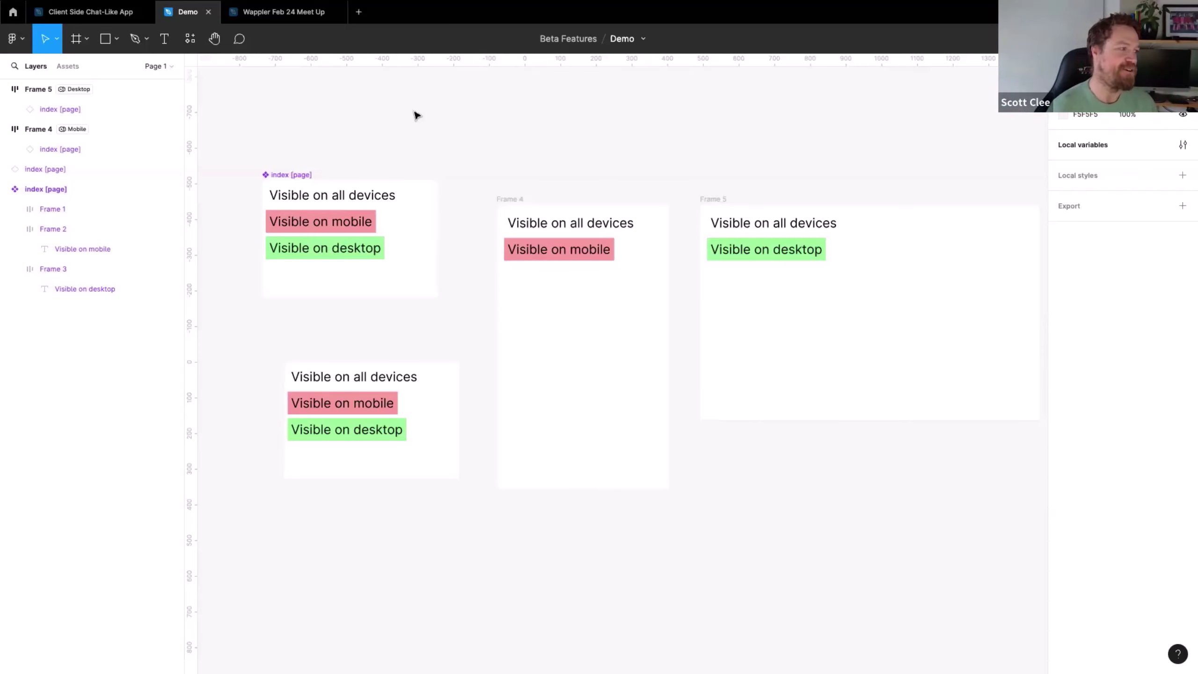
Delete the loose index [page] instance below the main component and move the main component slightly down
left_click(441, 409)
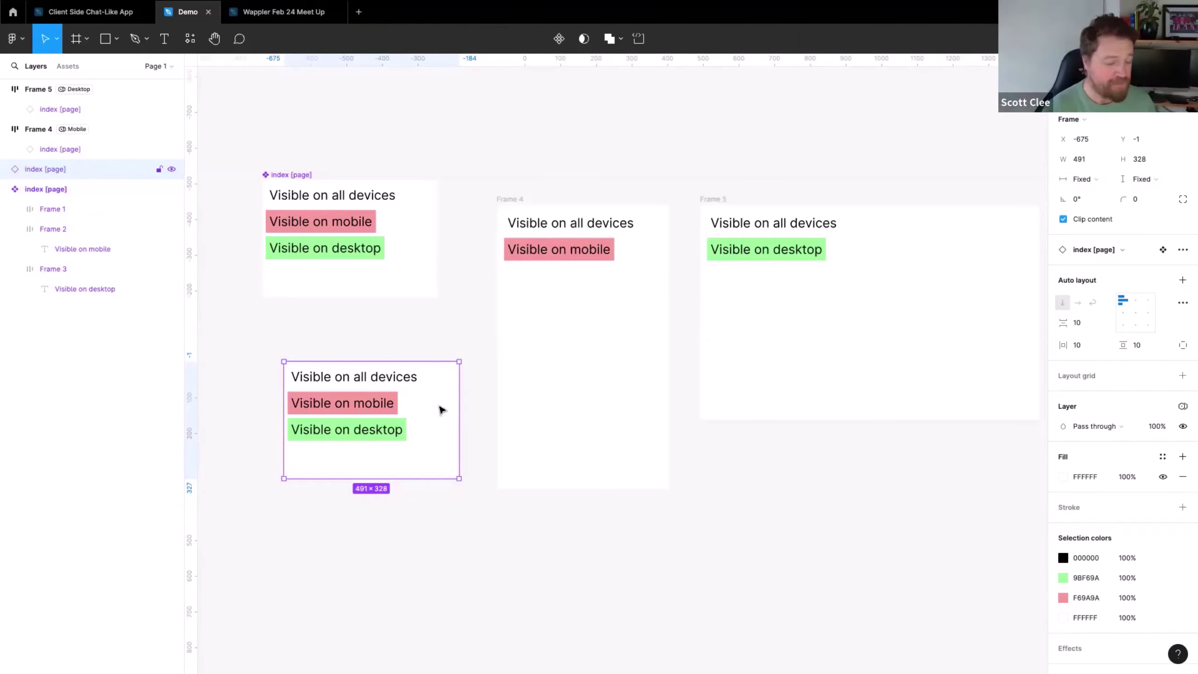
key("Delete")
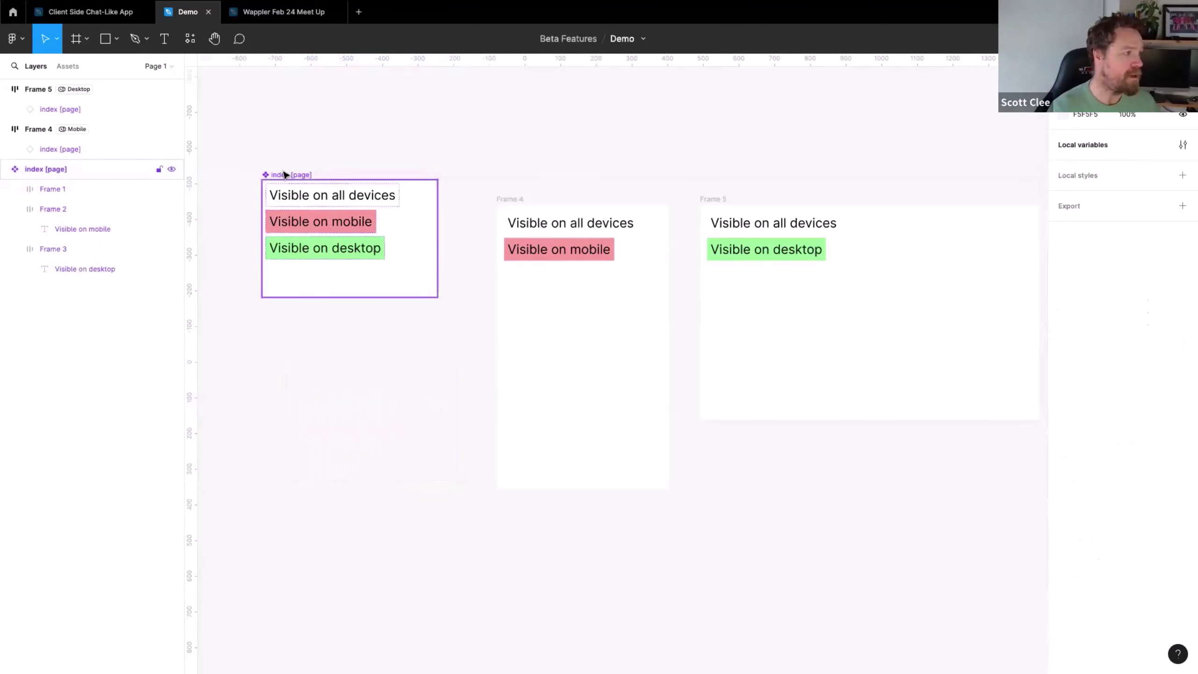
left_click_drag(287, 174, 283, 188)
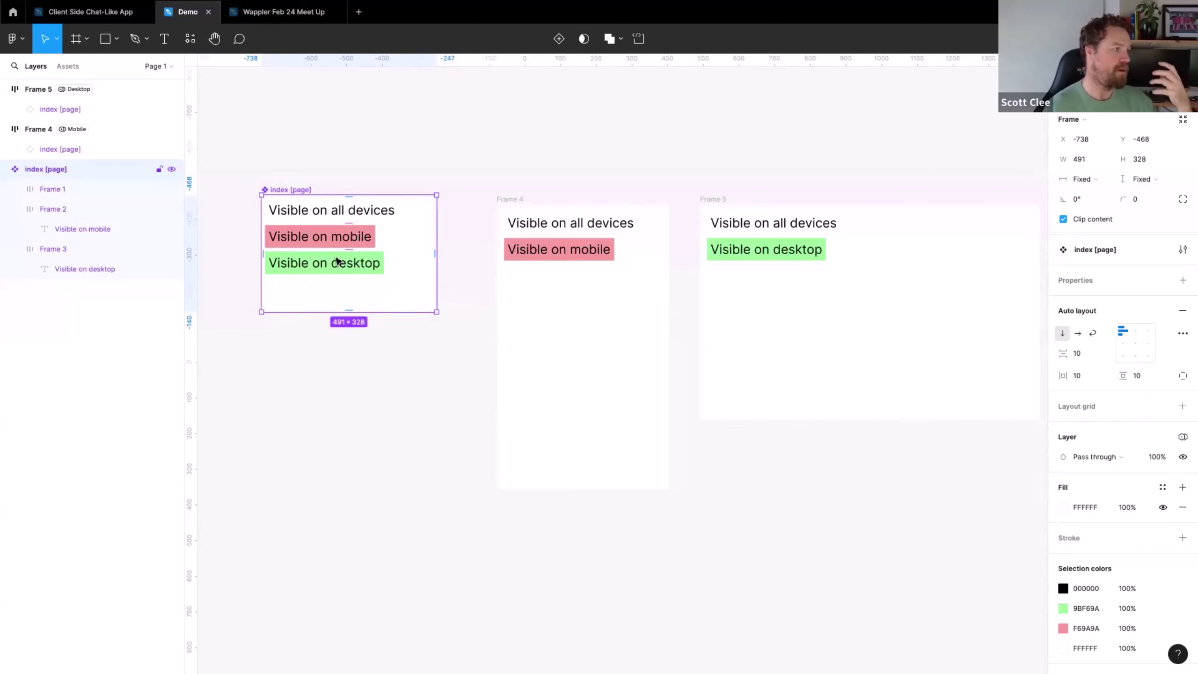
left_click(510, 199)
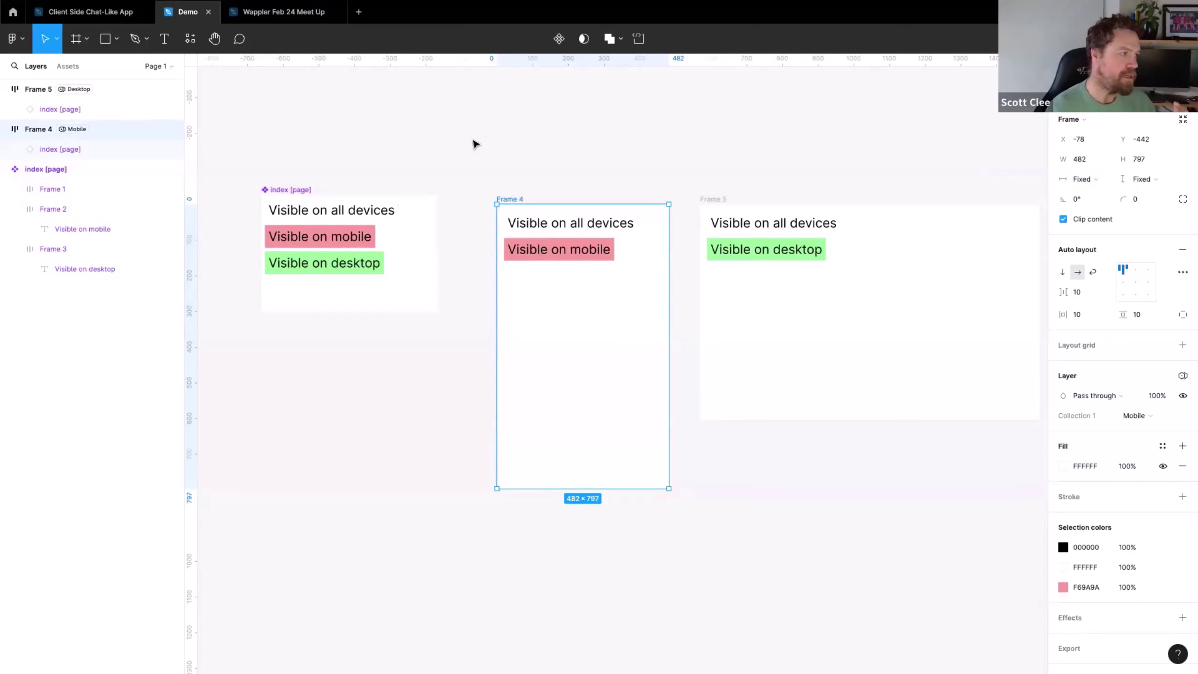
left_click(455, 149)
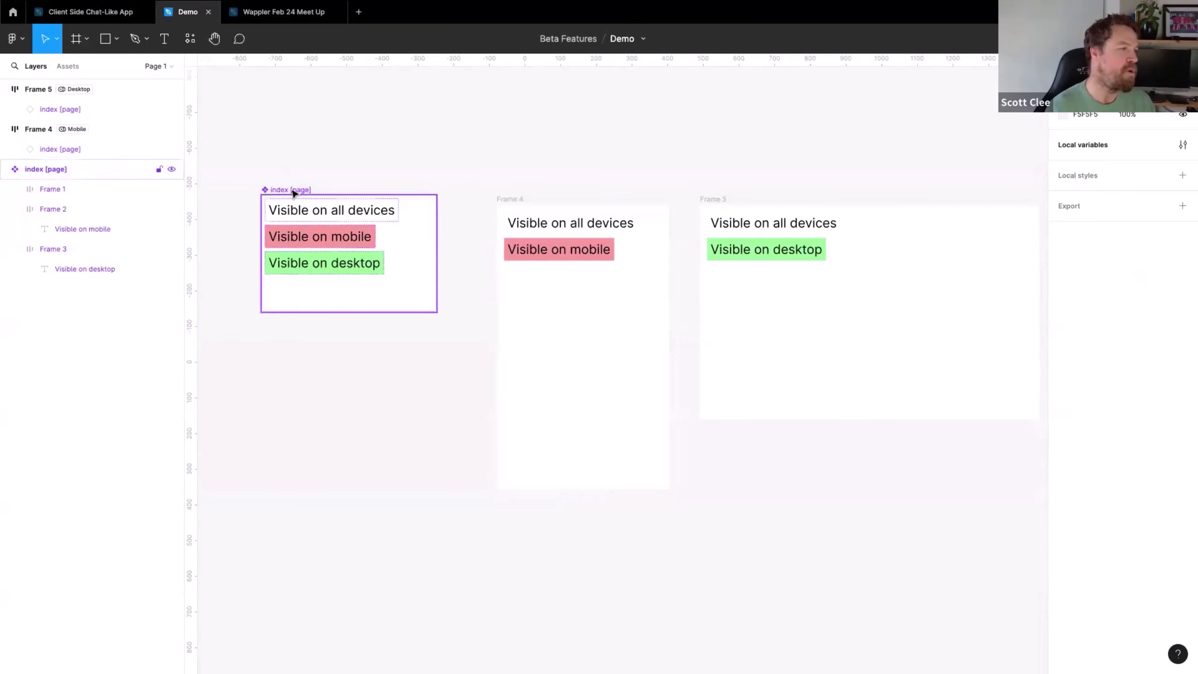
Rename the component's "Visible on mobile" layer, Frame 2, as "Frame 2 [mobile]"
left_click(294, 193)
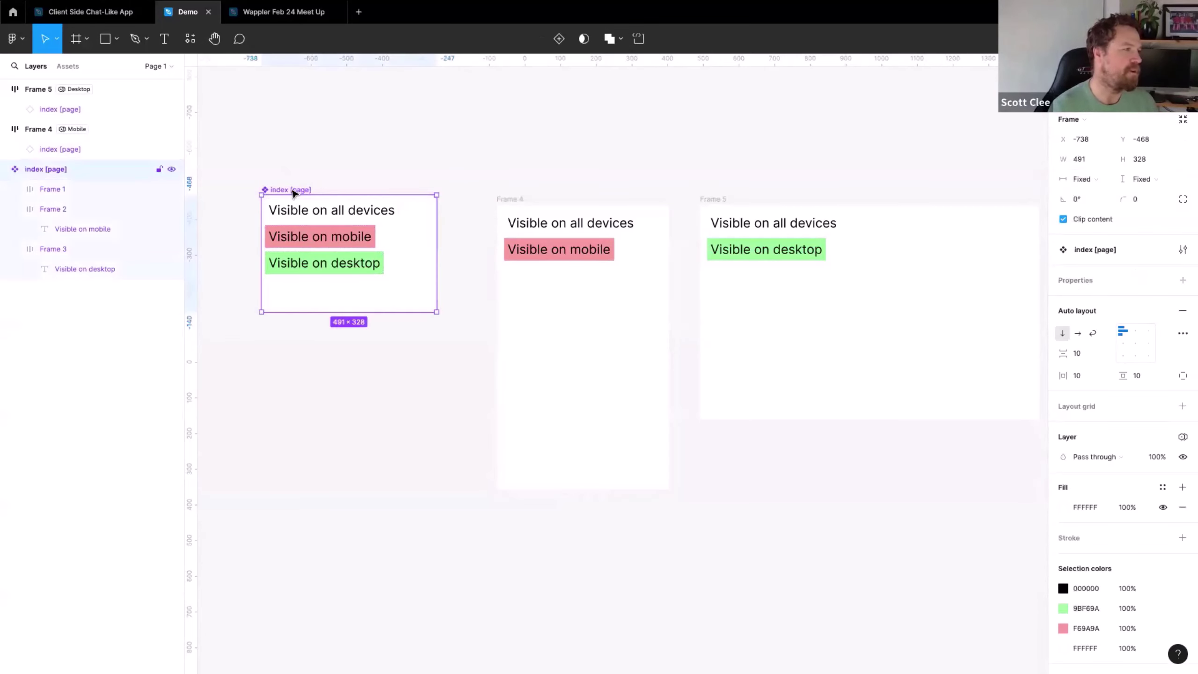
left_click(332, 239)
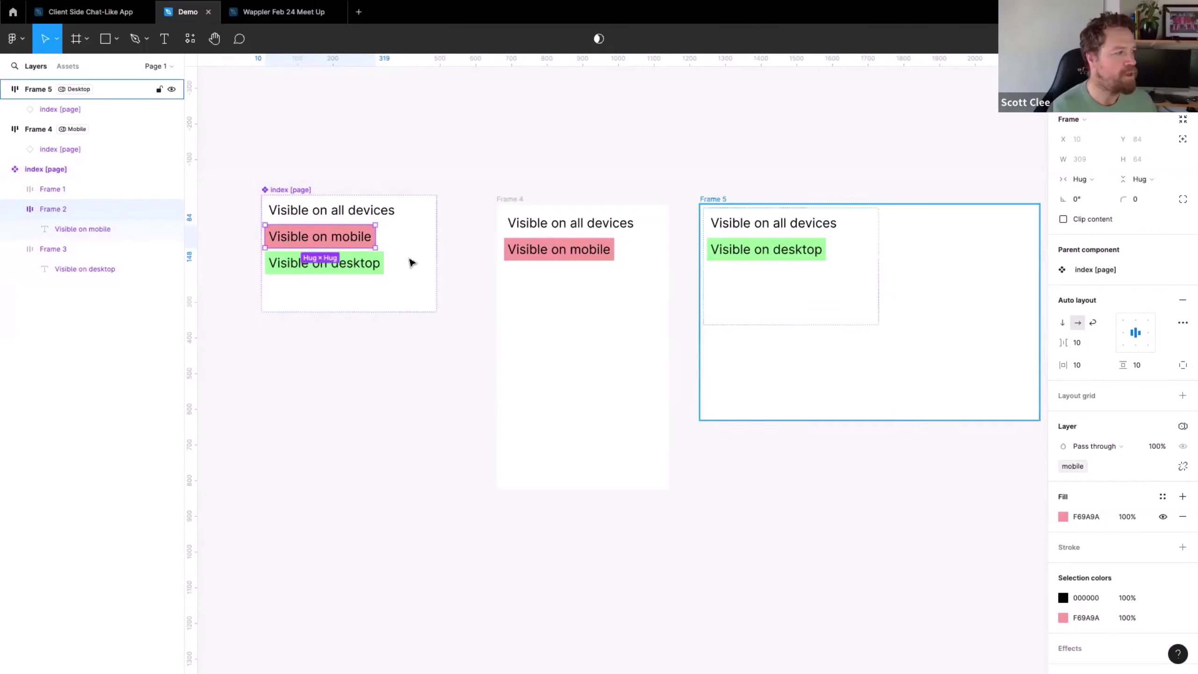
double_click(81, 209)
type("[mobile]")
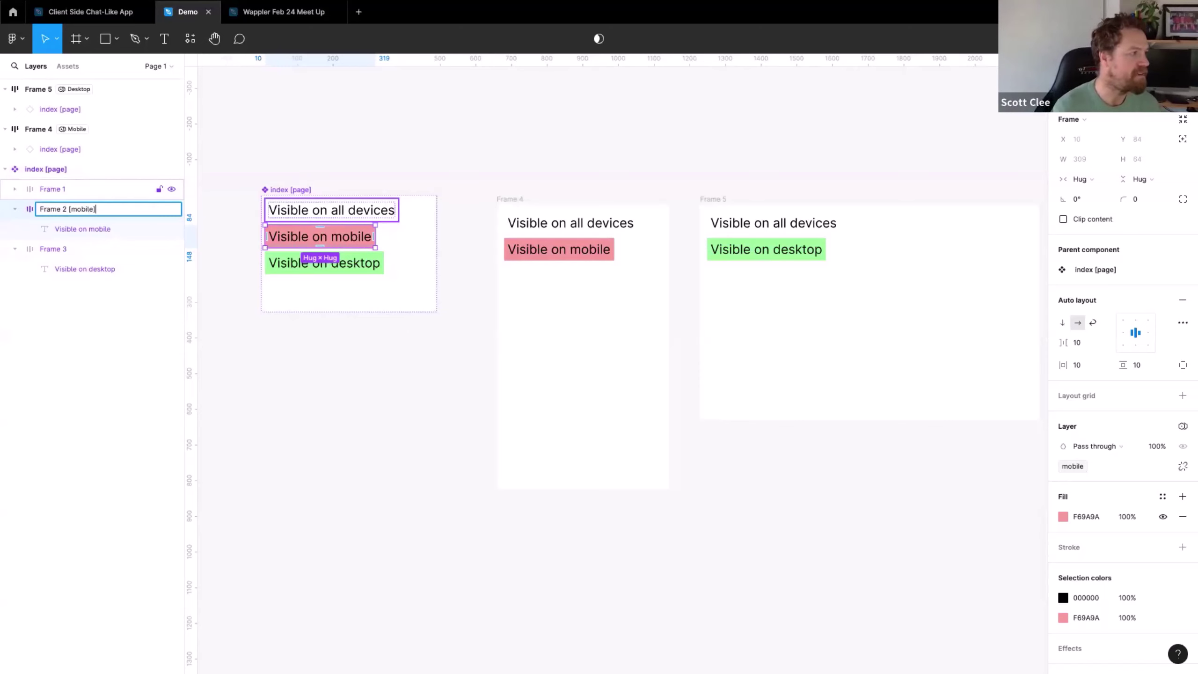
key("Return")
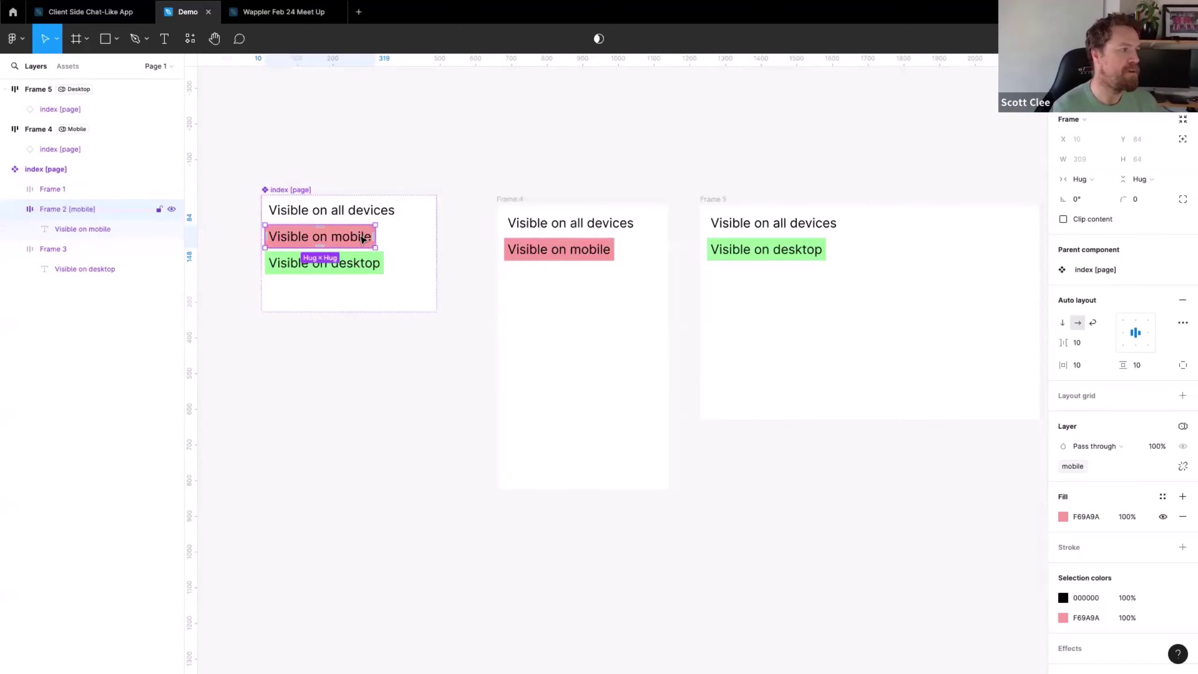
Rename the component's "Visible on desktop" layer, Frame 3, as "Frame 3 [desktop]"
left_click(363, 265)
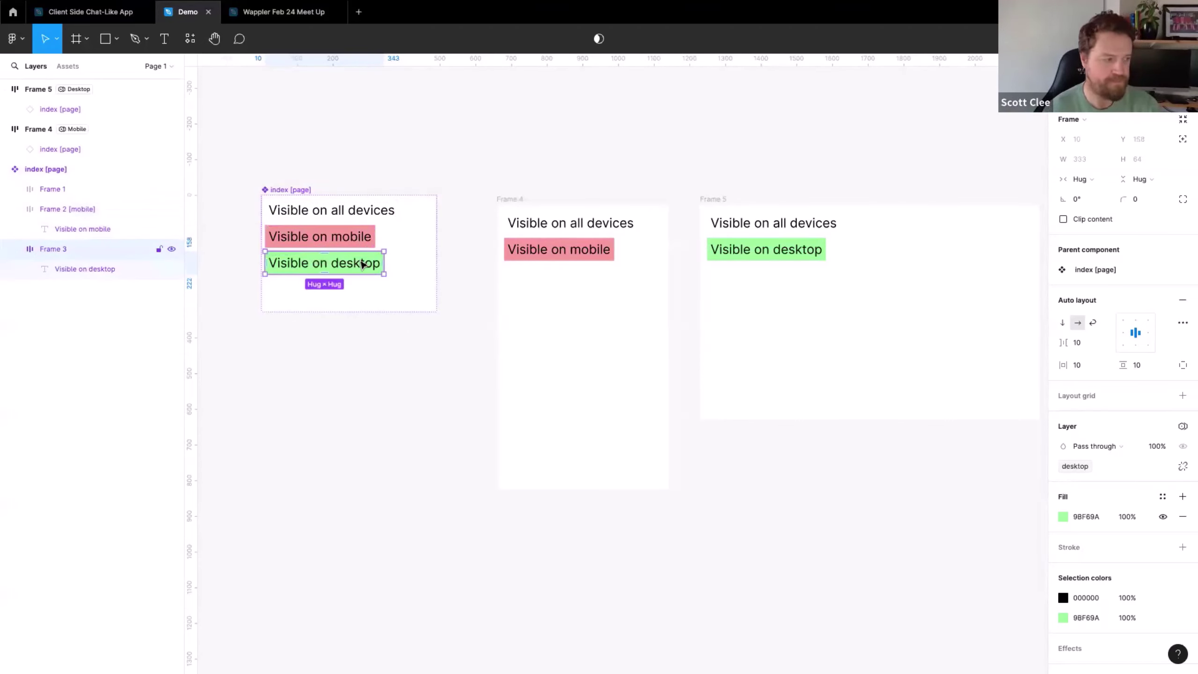
double_click(57, 249)
key("End")
type("[")
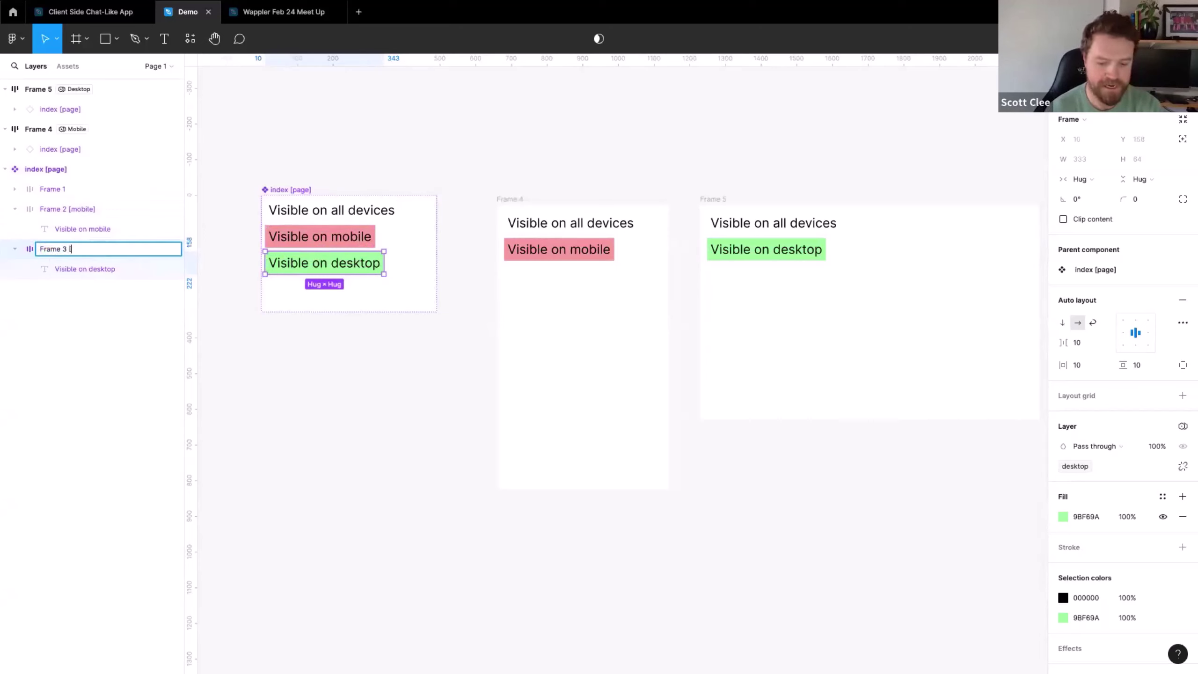
type("desktop]")
key("Return")
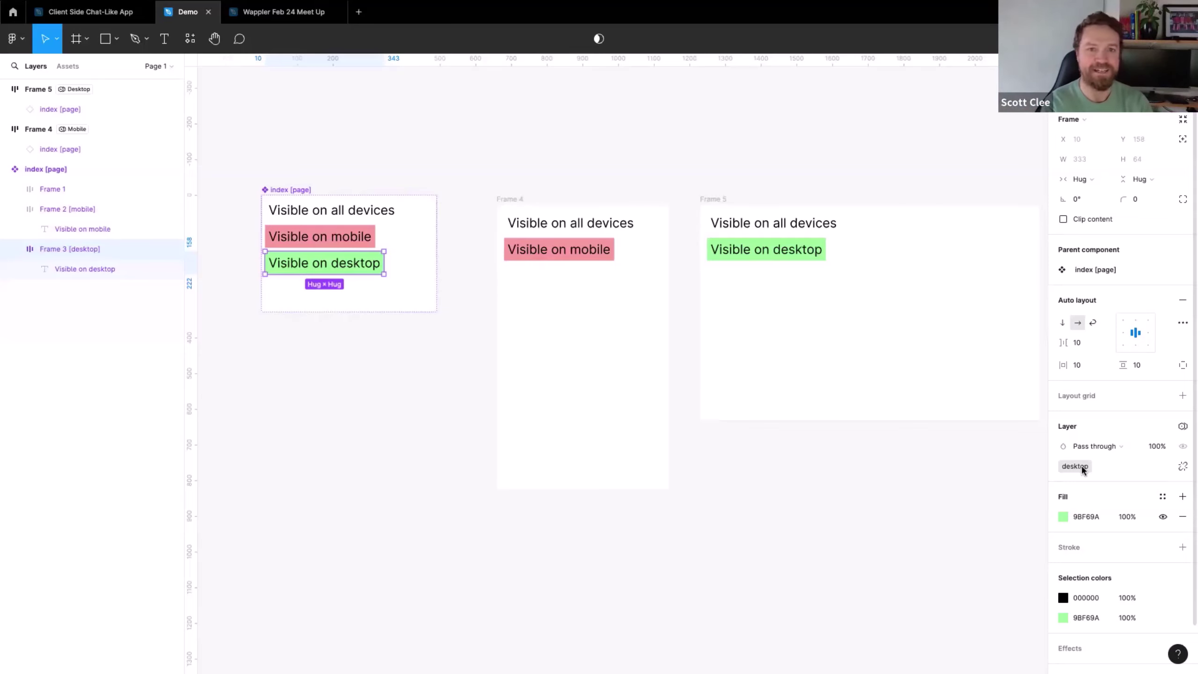
Inspect the index [page] component and the visibility binding of its Frame 2 [mobile] layer
left_click(867, 530)
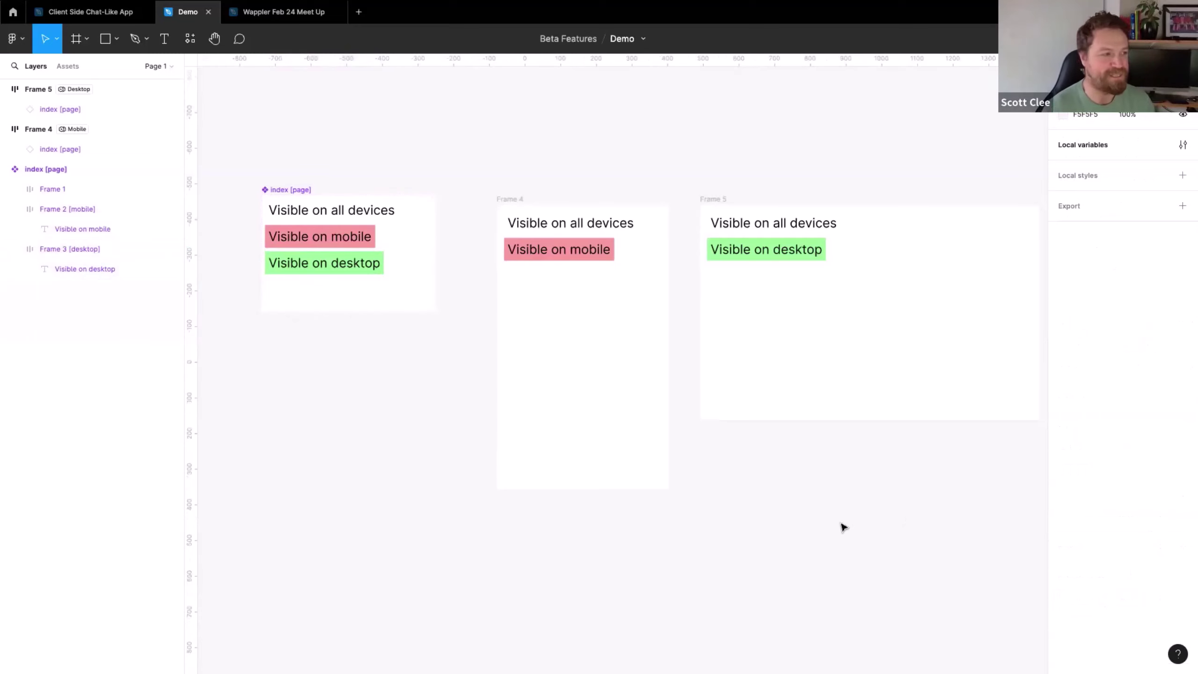
left_click(285, 188)
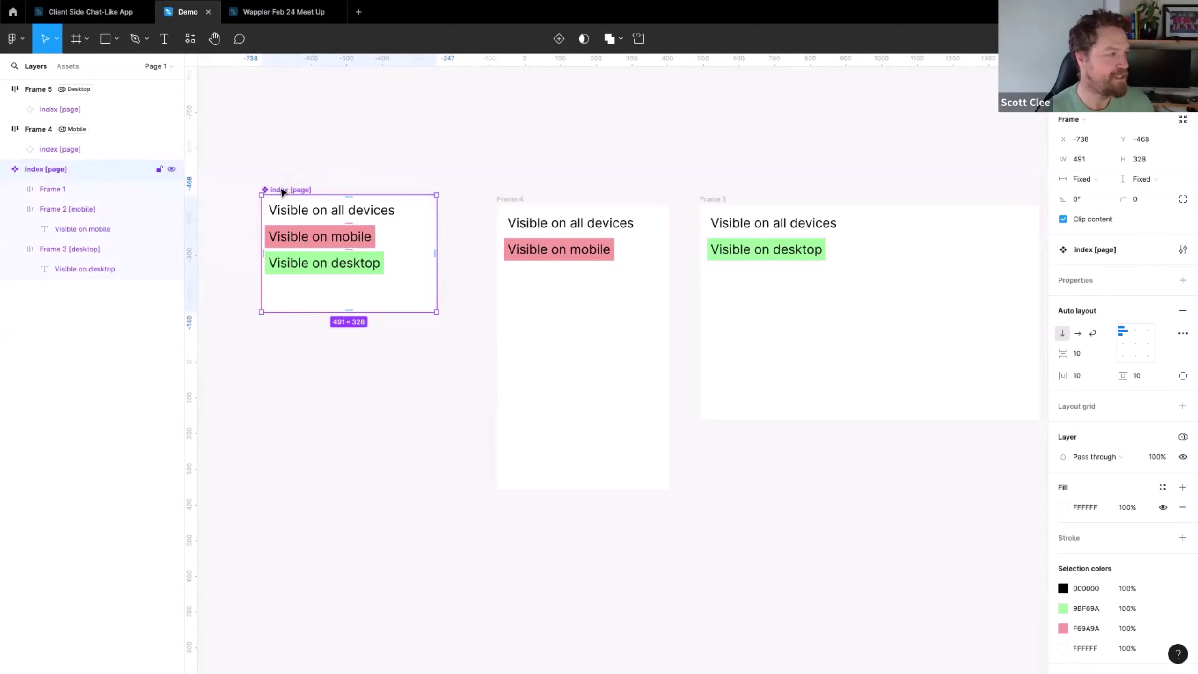
left_click(142, 211)
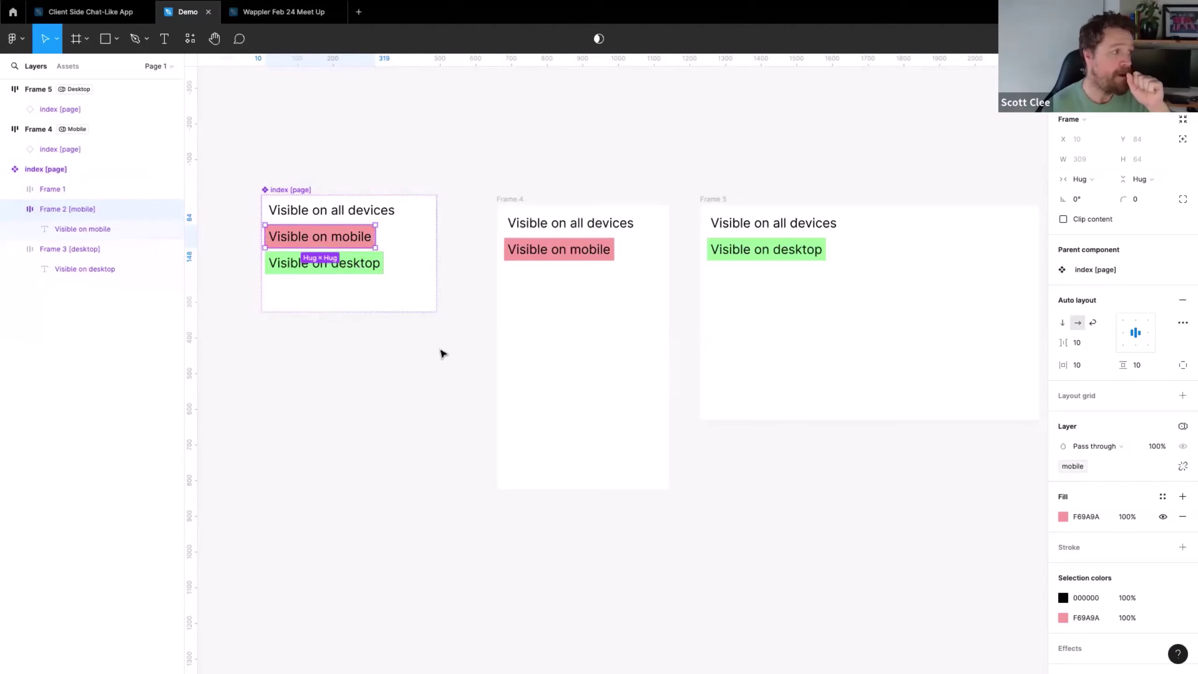
Copy the Demo file's share link with the index [page] component selected
left_click(298, 192)
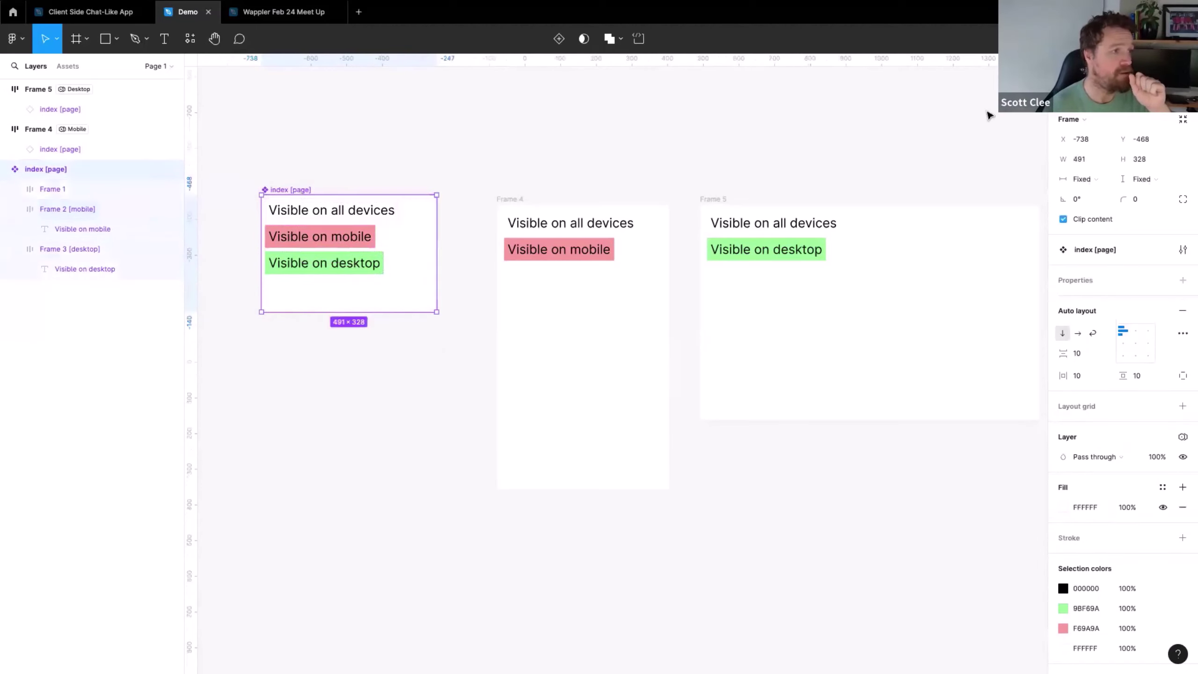
left_click(1118, 38)
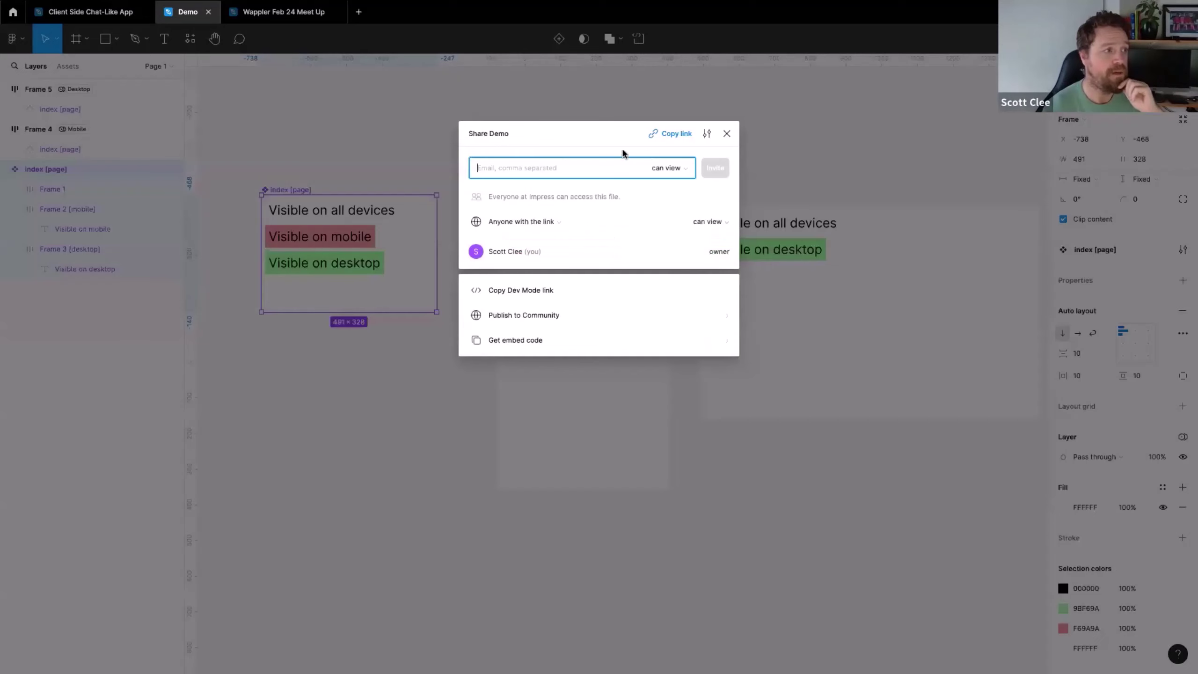
left_click(674, 133)
left_click(727, 133)
Switch to Impress in the browser and add a new project using the copied Figma design URL
key("super+Tab")
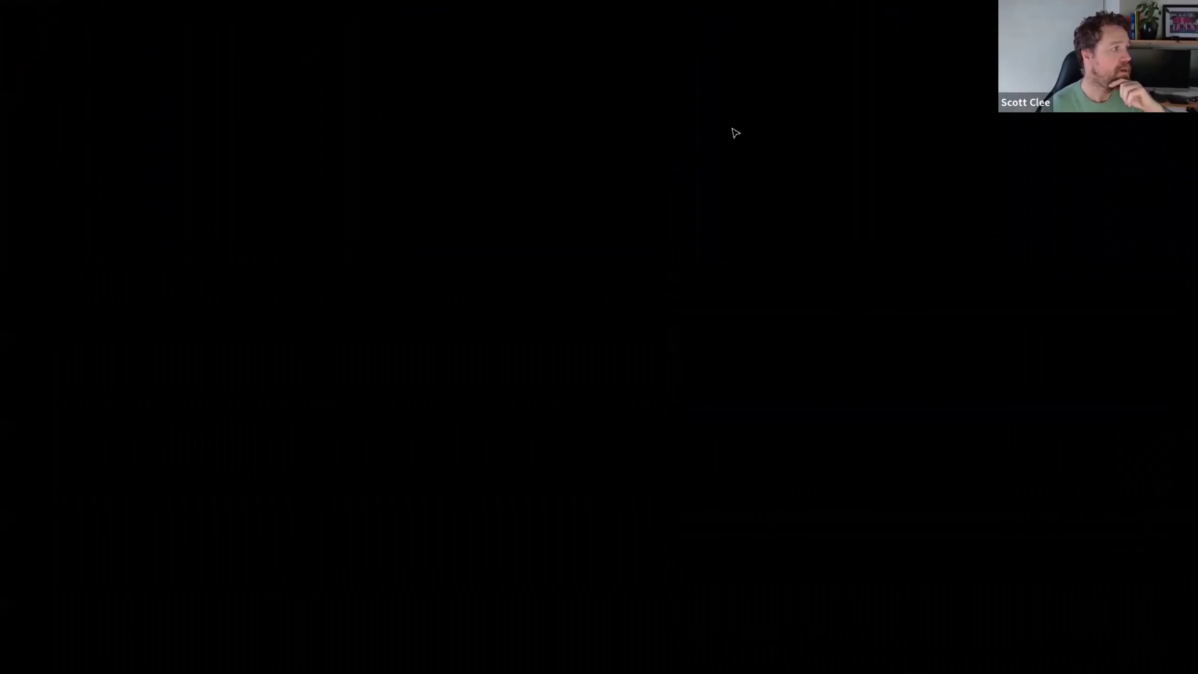
left_click(978, 71)
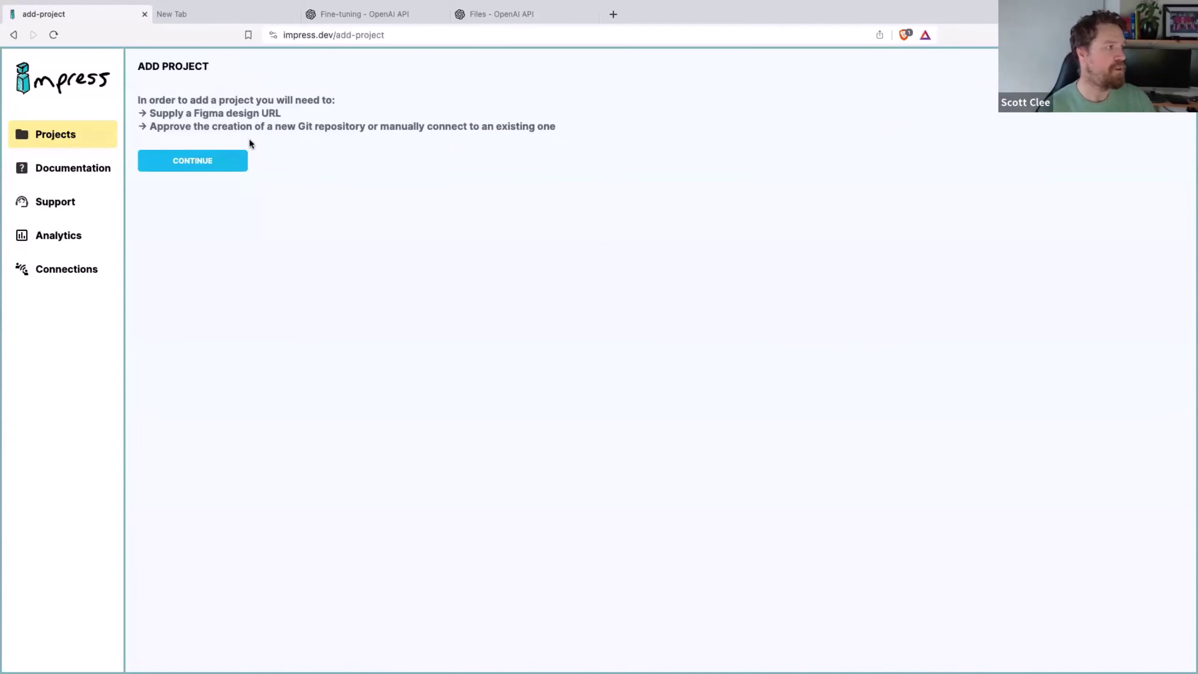
left_click(203, 164)
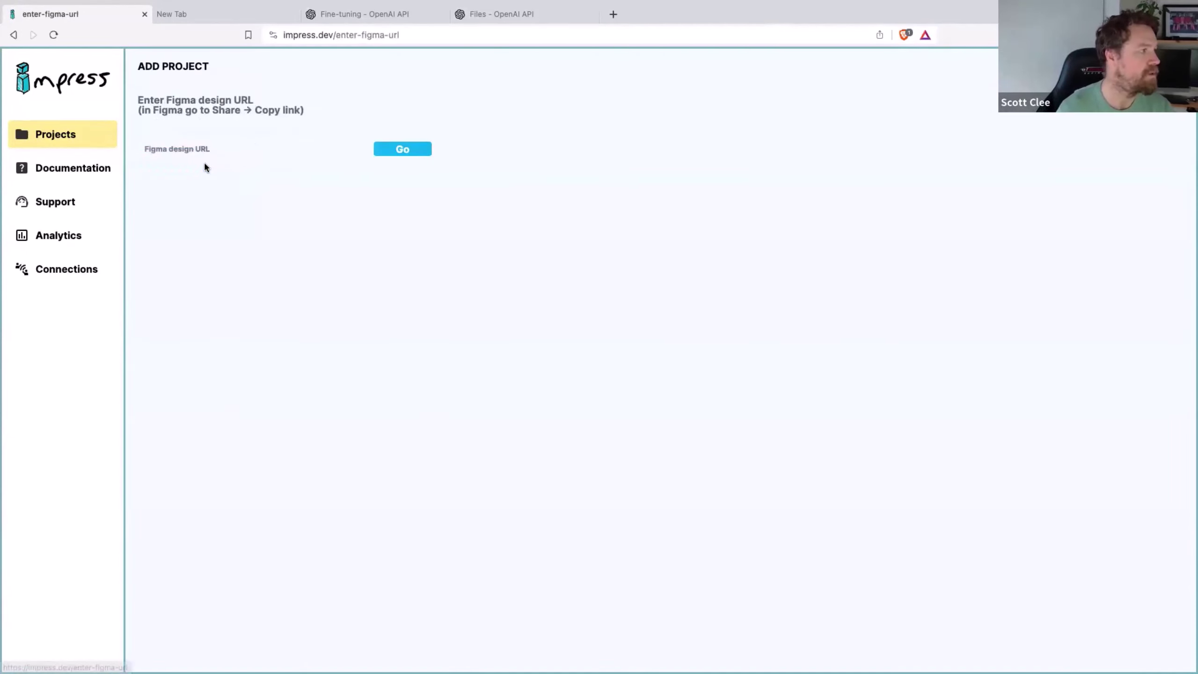
left_click(204, 147)
key("super+v")
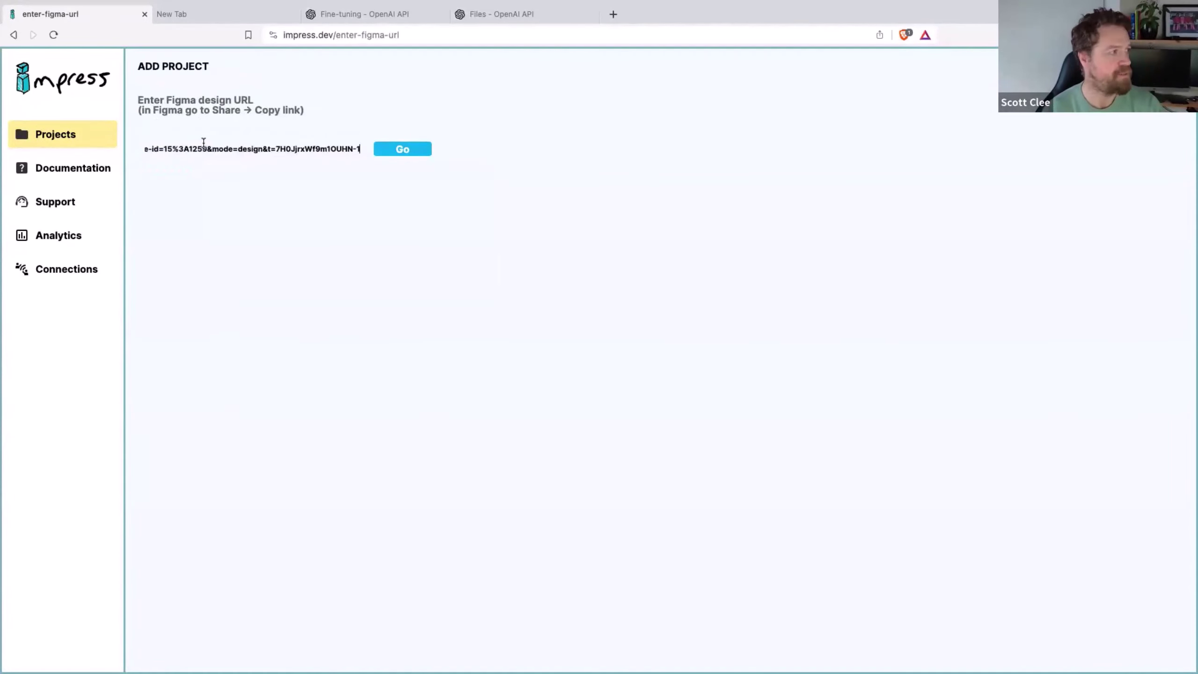
left_click(387, 149)
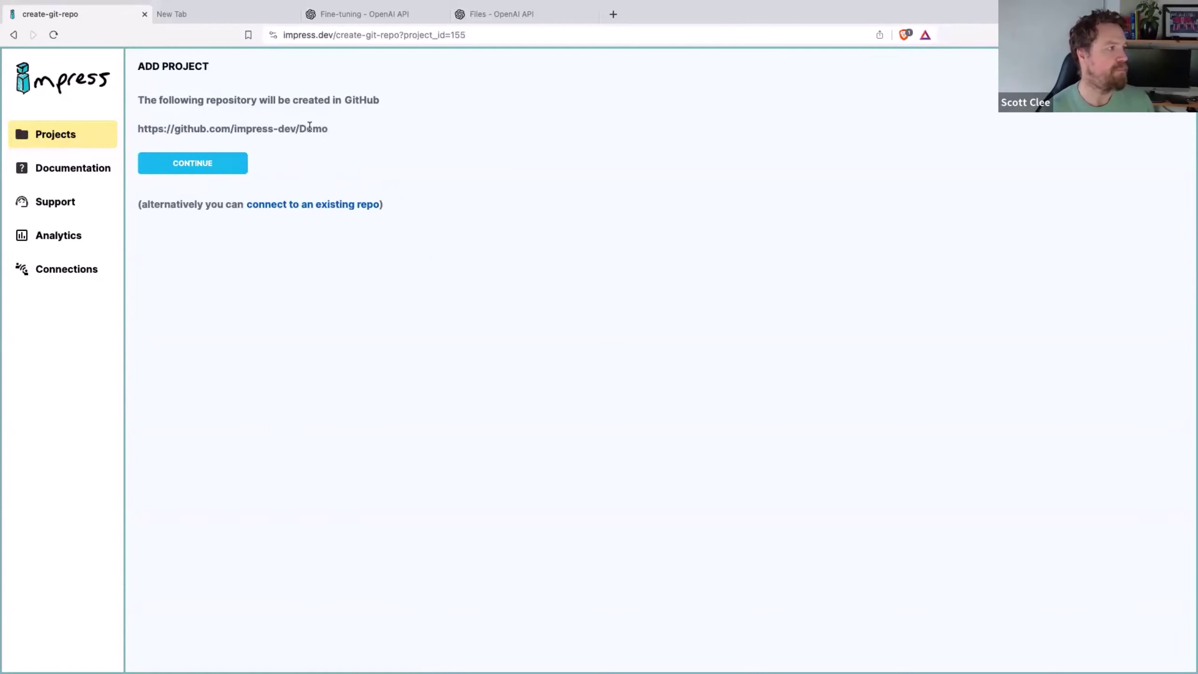
Approve creating the impress-dev/Demo GitHub repository and run the Demo project again
left_click(215, 162)
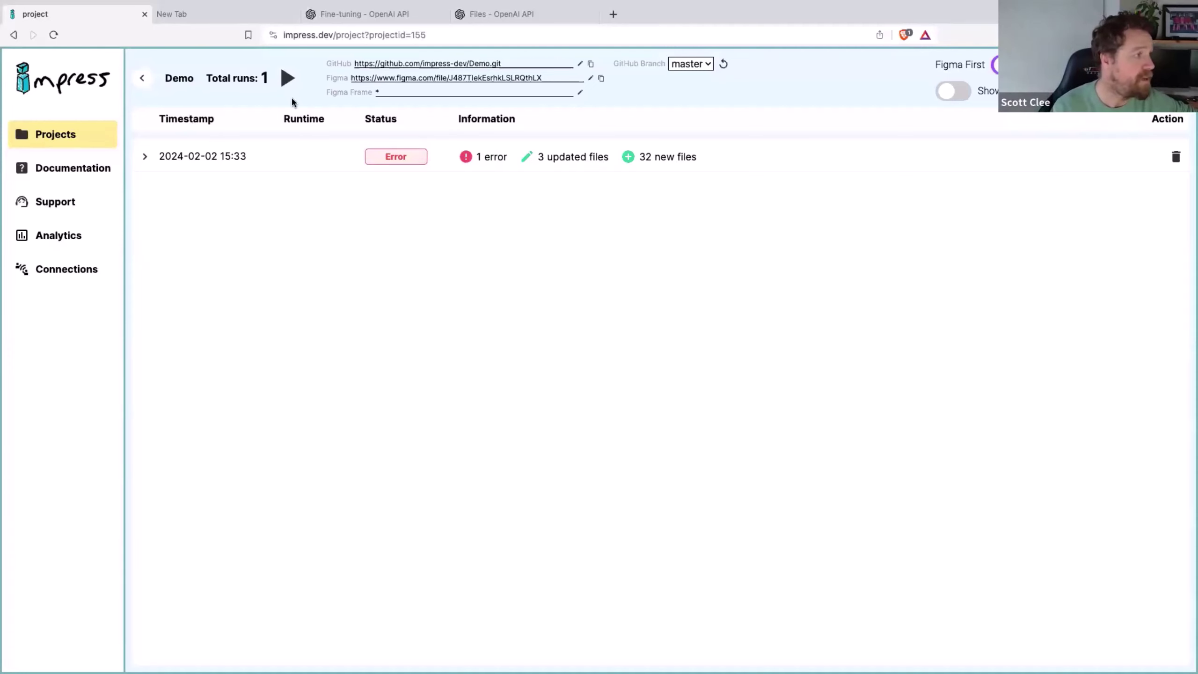
left_click(288, 79)
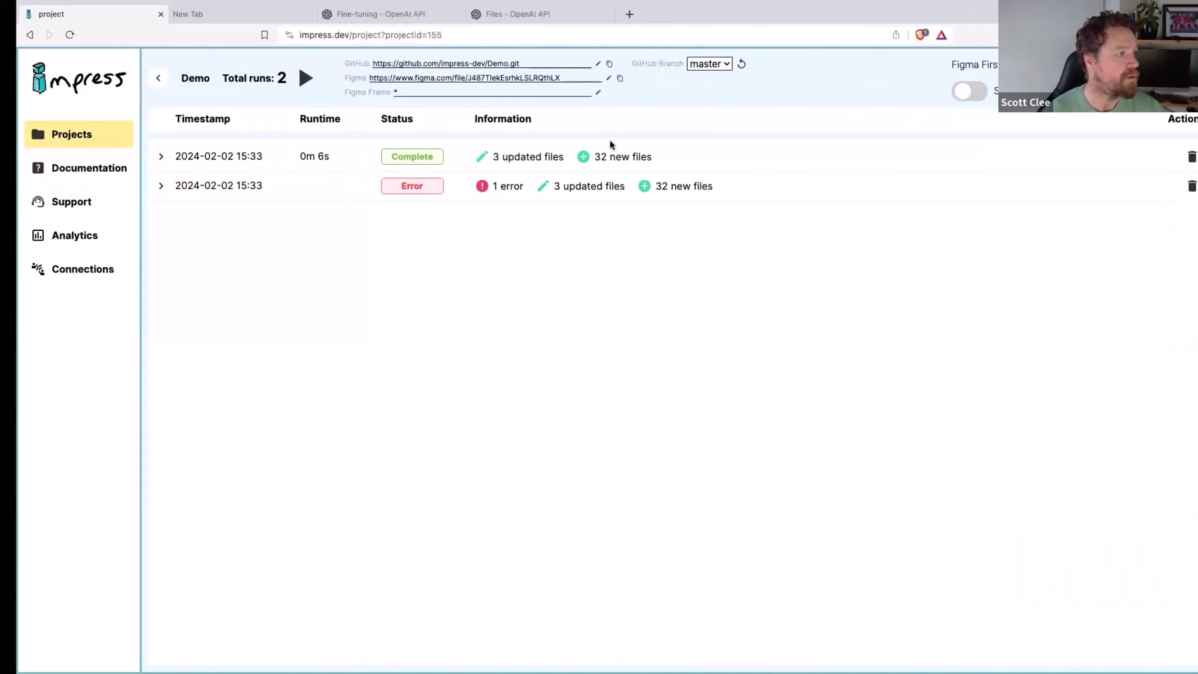
key("ctrl+Left")
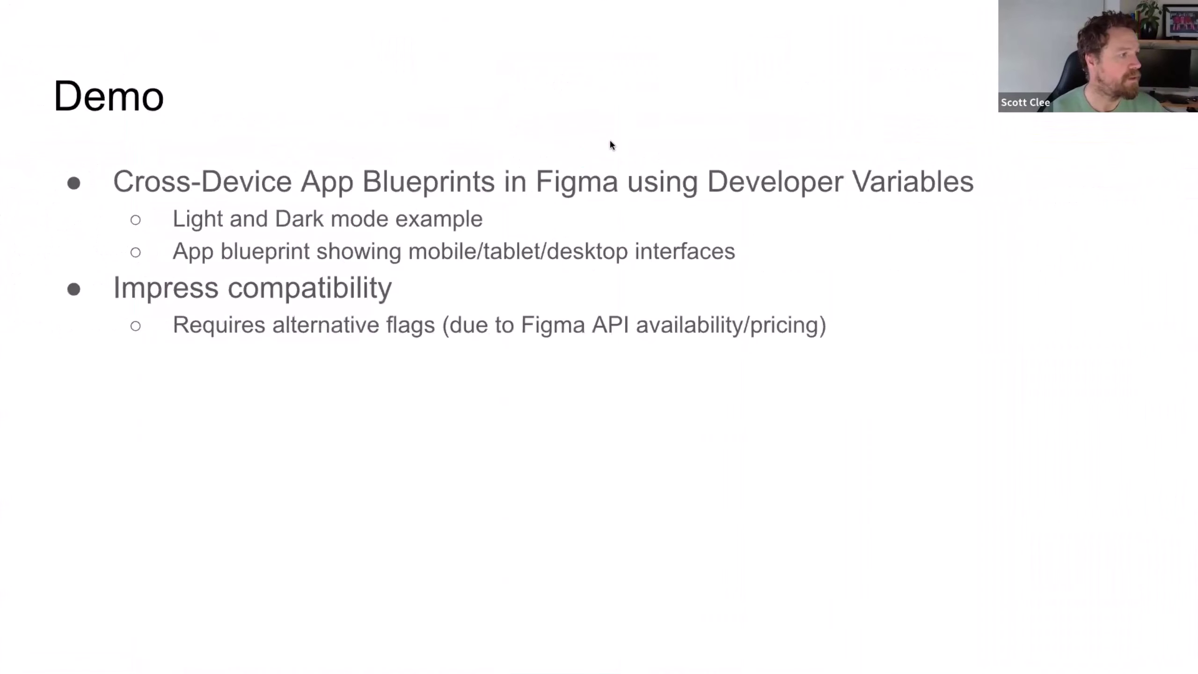
key("ctrl+Left")
left_click(554, 248)
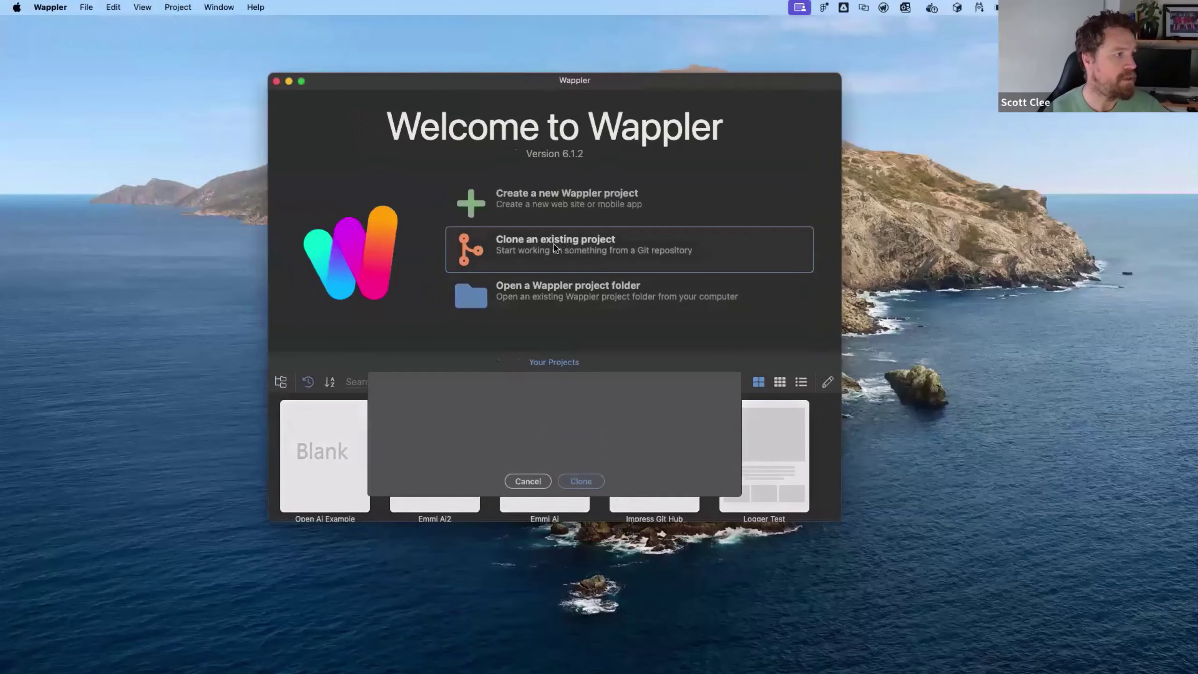
type("Demo")
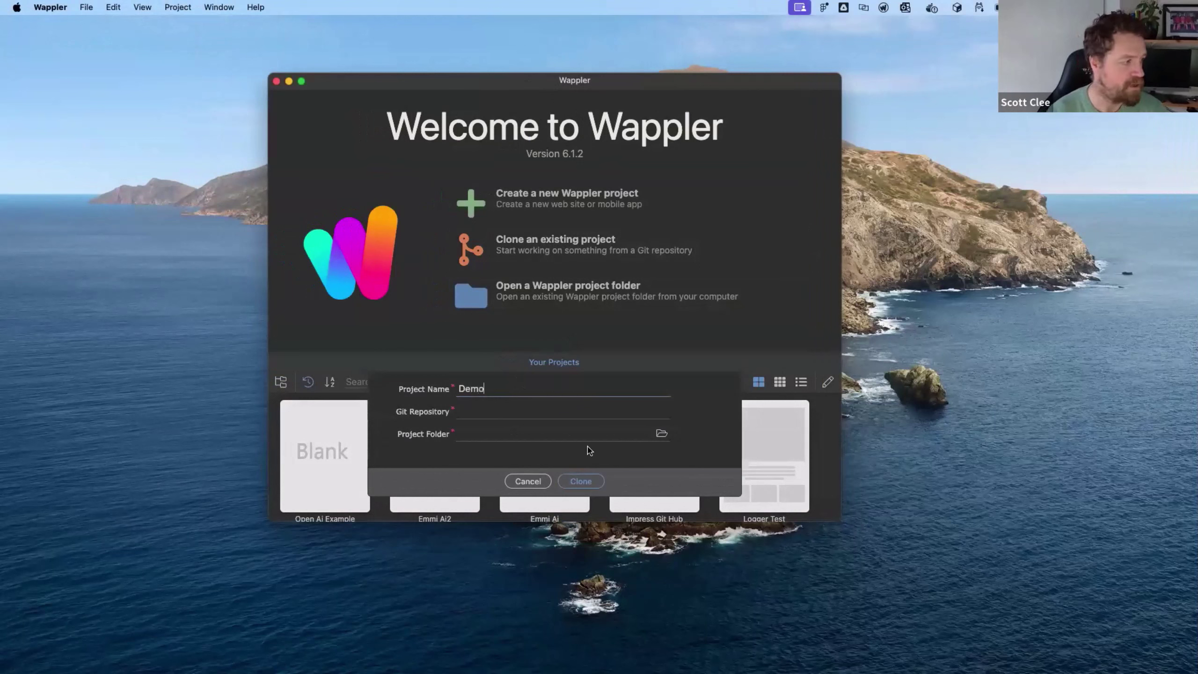
left_click(544, 413)
key("super+v")
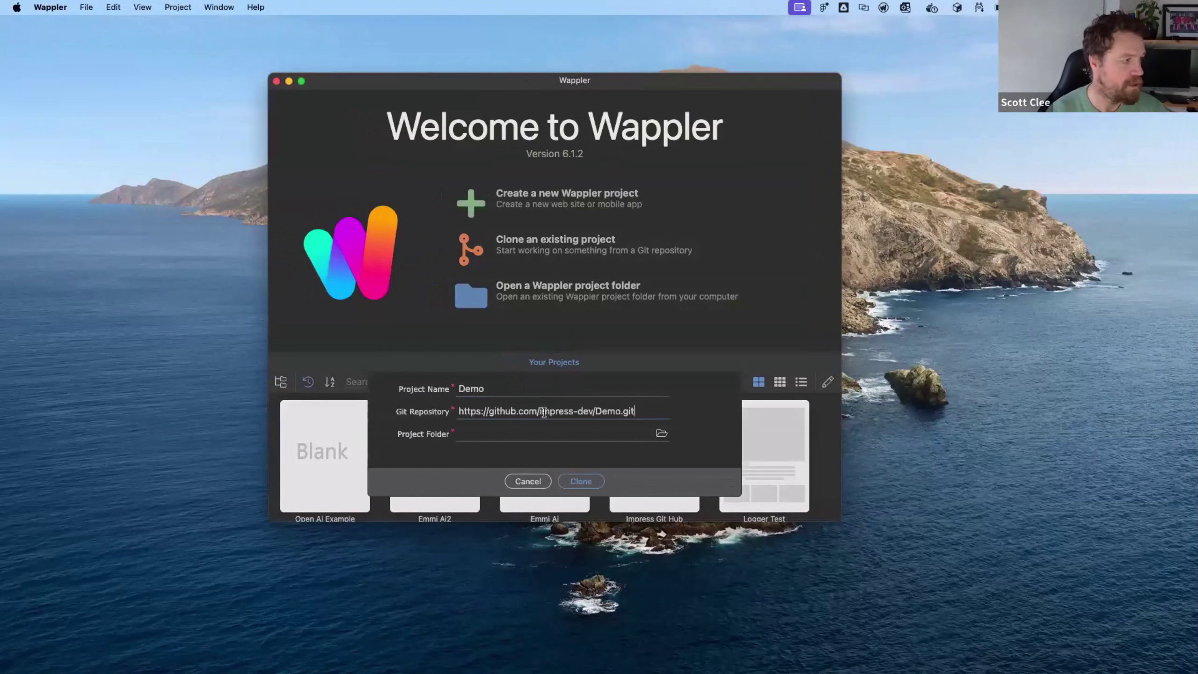
Create a Demo folder inside WapplerMeetUp as the project folder and clone the project into it
left_click(662, 433)
left_click(486, 371)
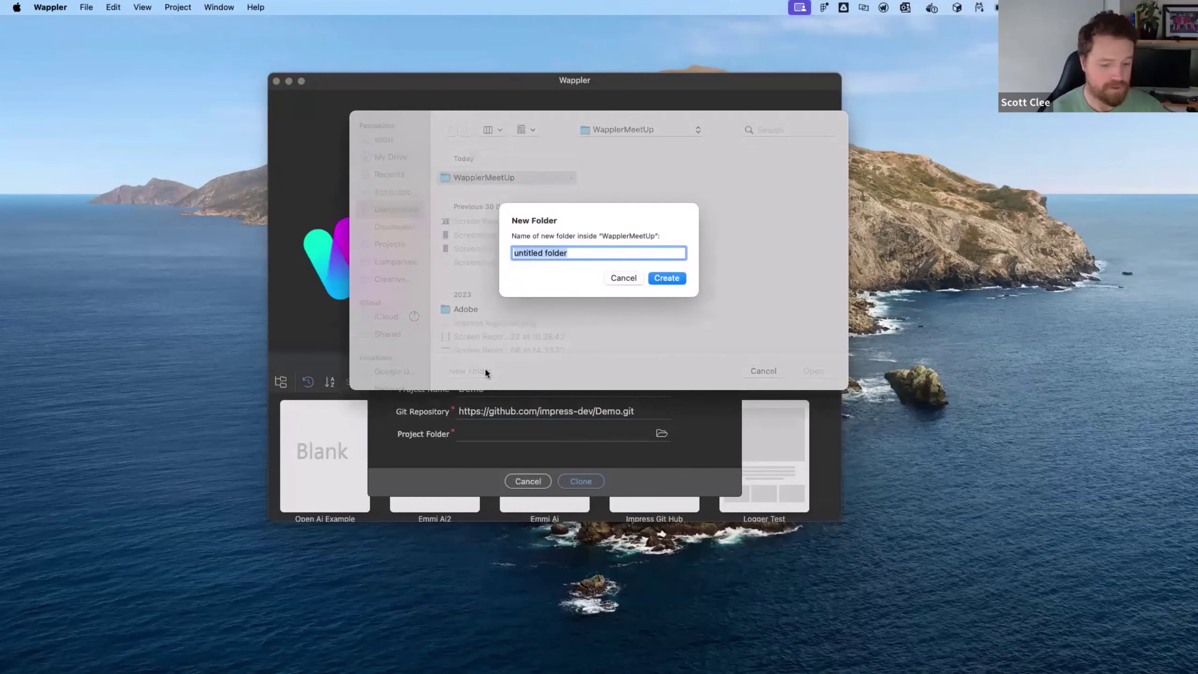
type("Demo")
left_click(660, 279)
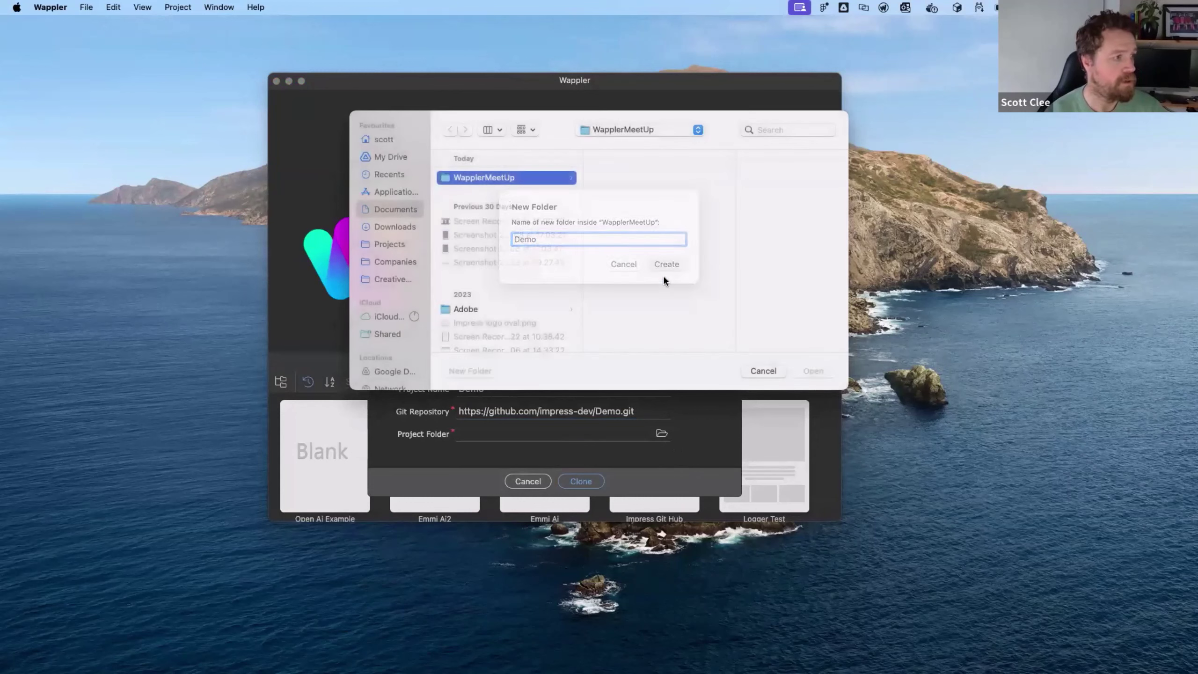
left_click(824, 373)
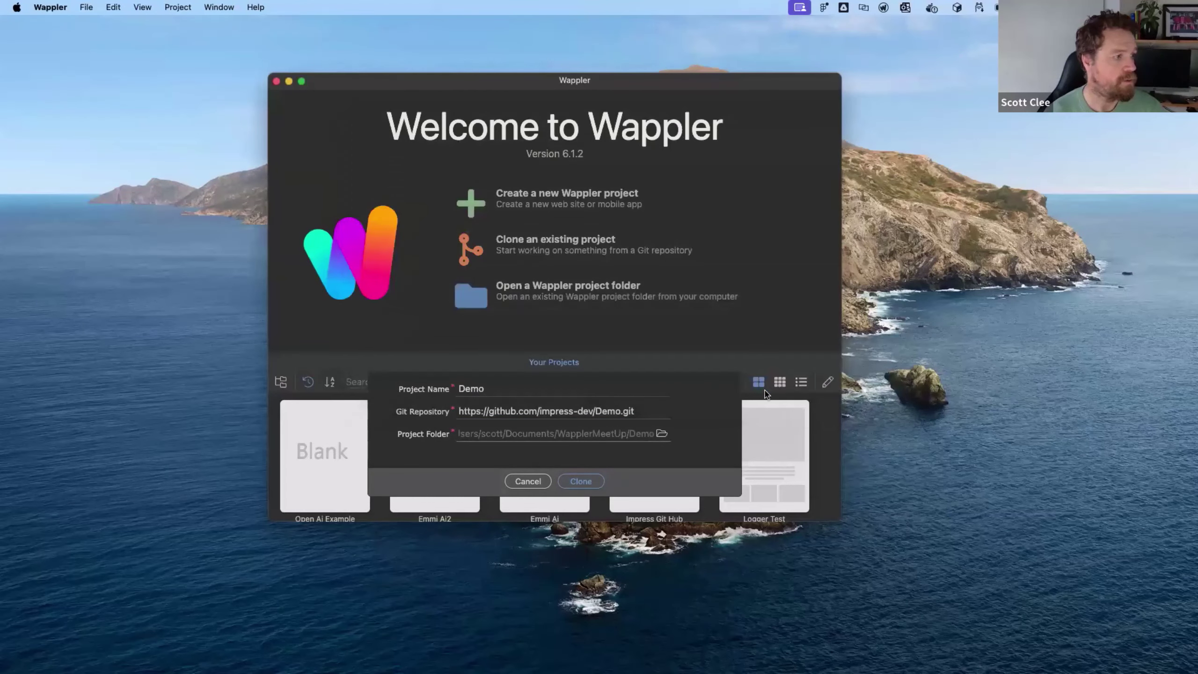
left_click(582, 479)
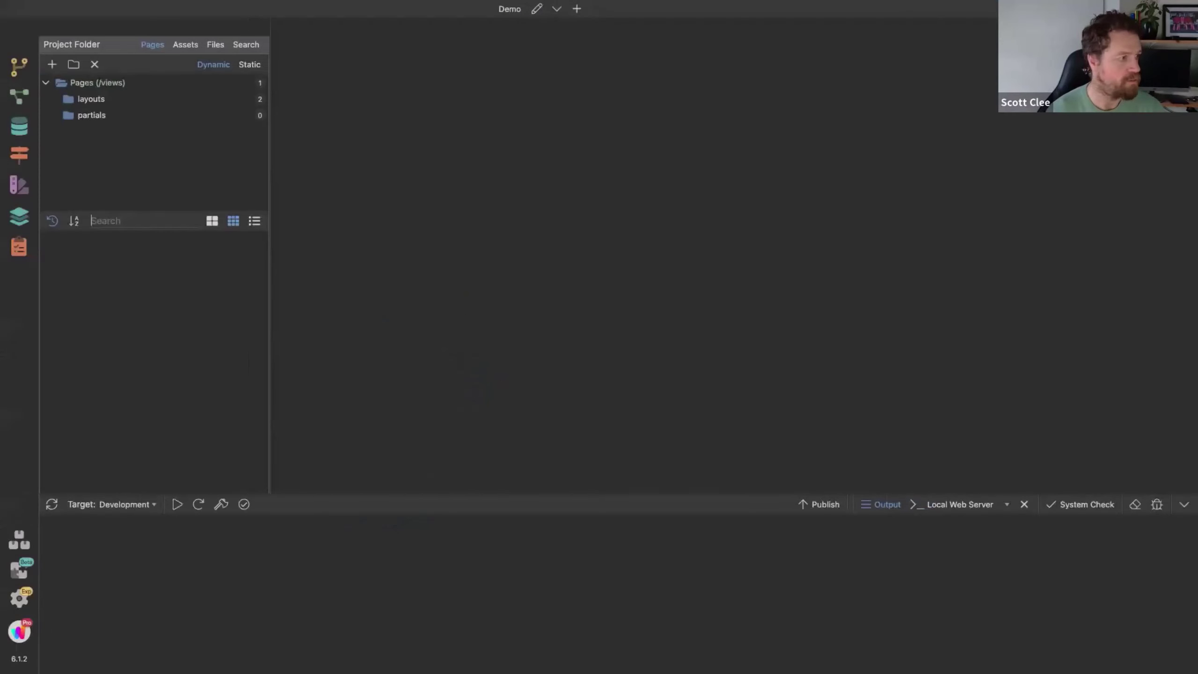
left_click(678, 587)
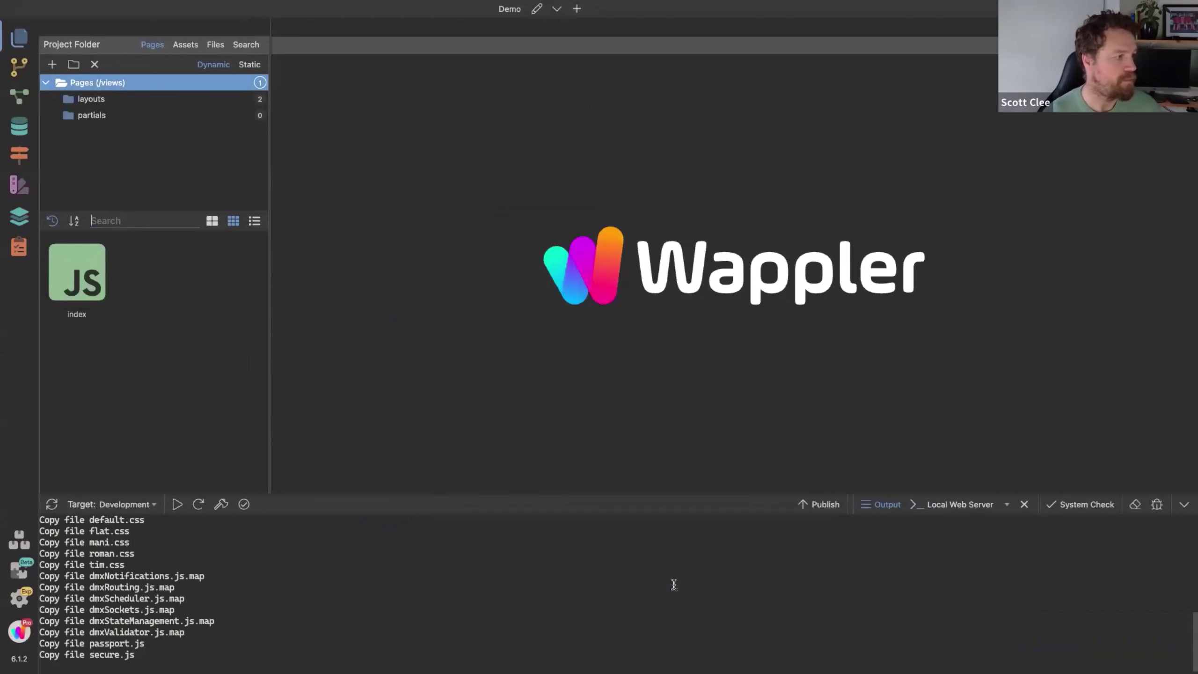
Open the index page, widen the editor area, and preview the page at phone and laptop sizes
double_click(66, 278)
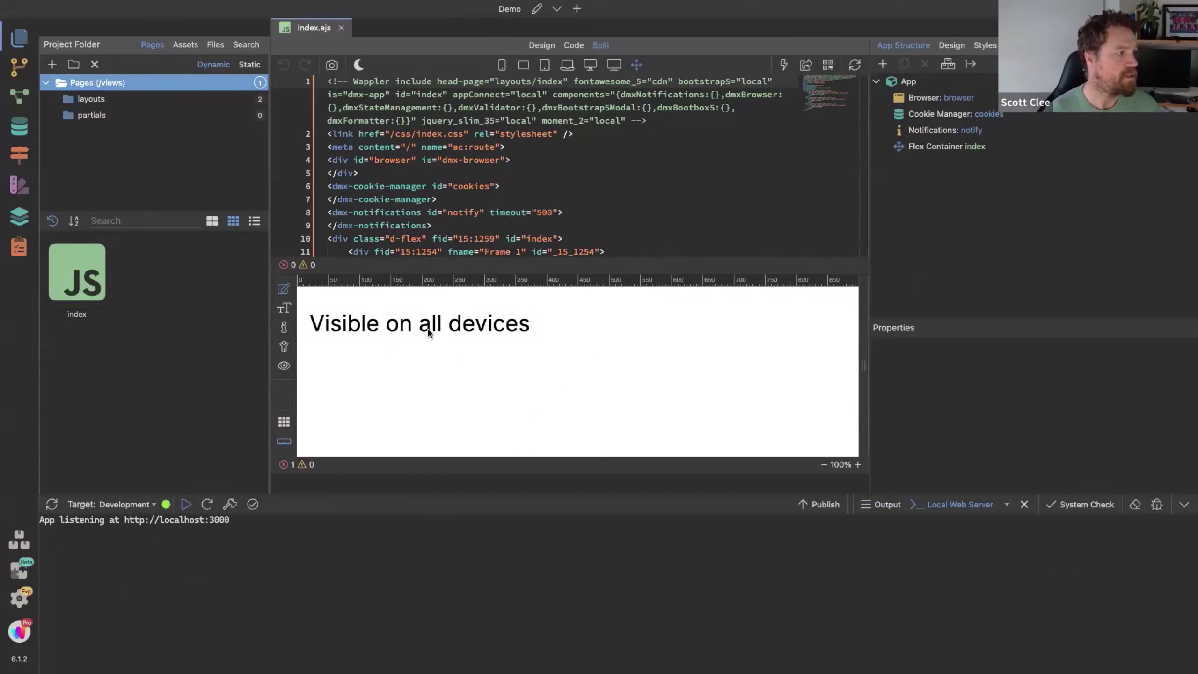
left_click(503, 66)
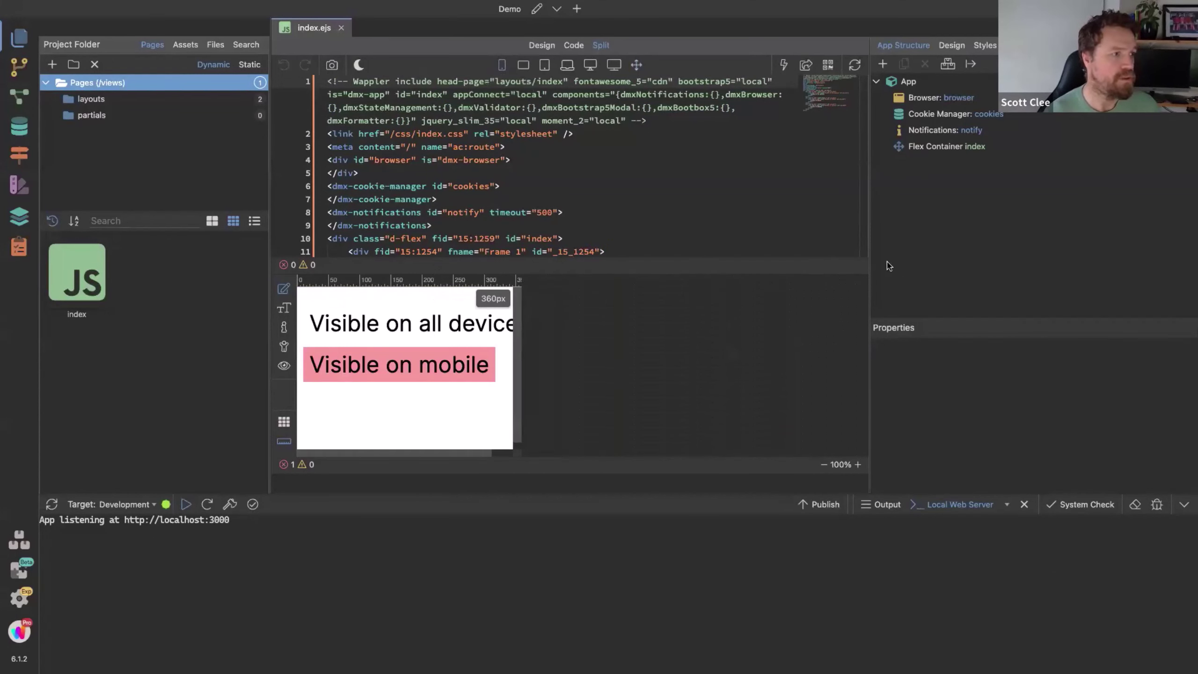
left_click_drag(867, 266, 1052, 265)
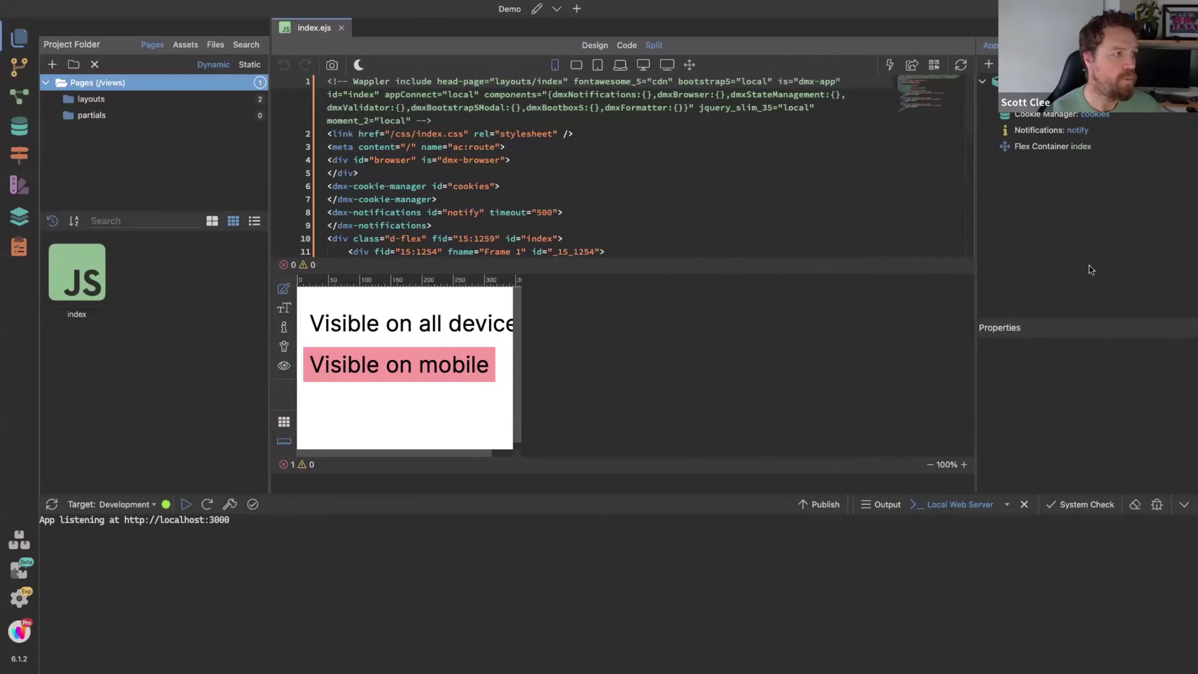
left_click(620, 64)
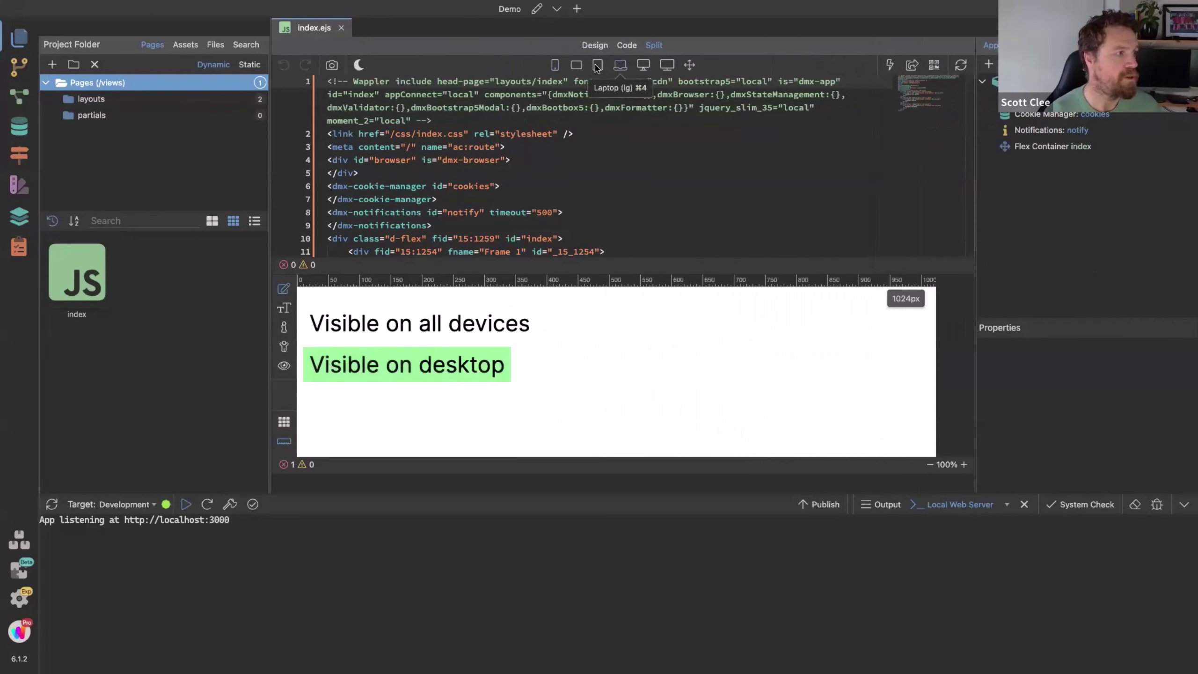
left_click(555, 66)
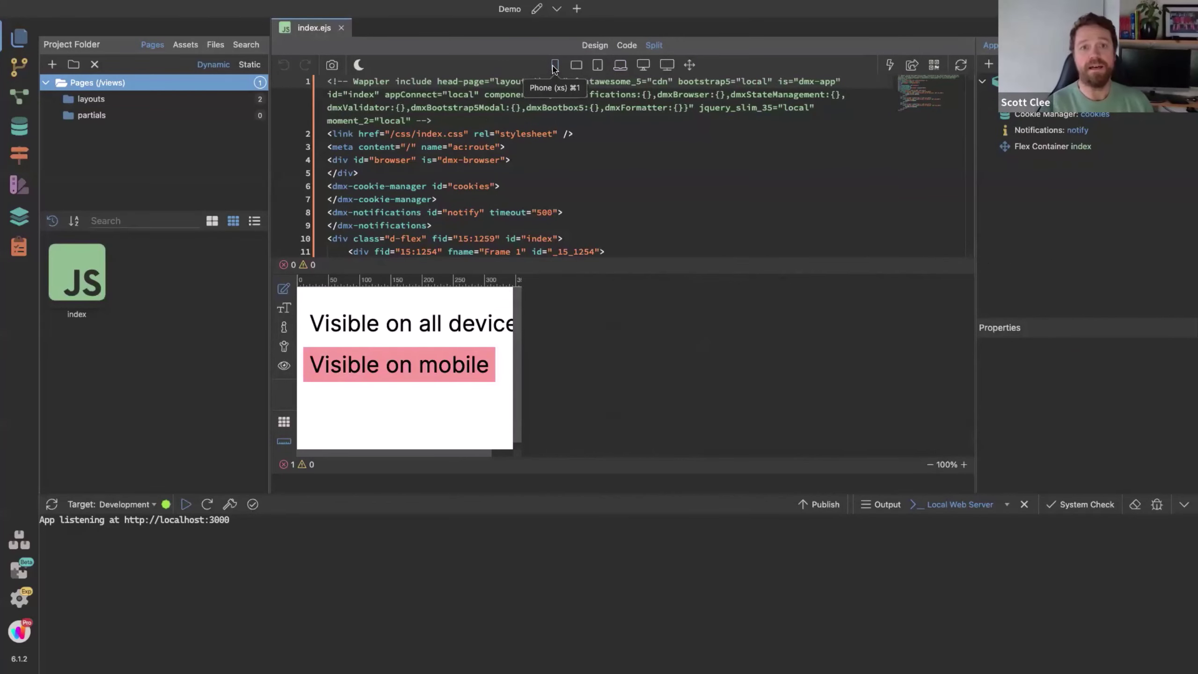
Compare the Figma component with the Wappler index page, previewing it at tablet, desktop, laptop and phone sizes
key("ctrl+Right")
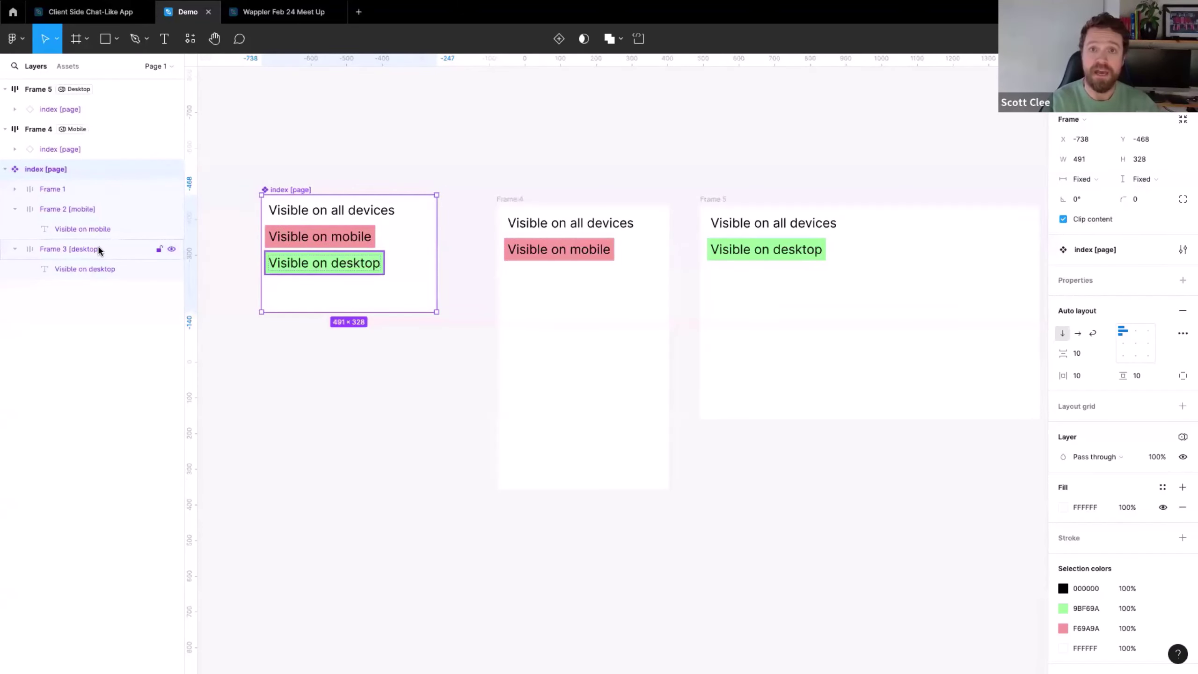
key("ctrl+Left")
key("ctrl+Right")
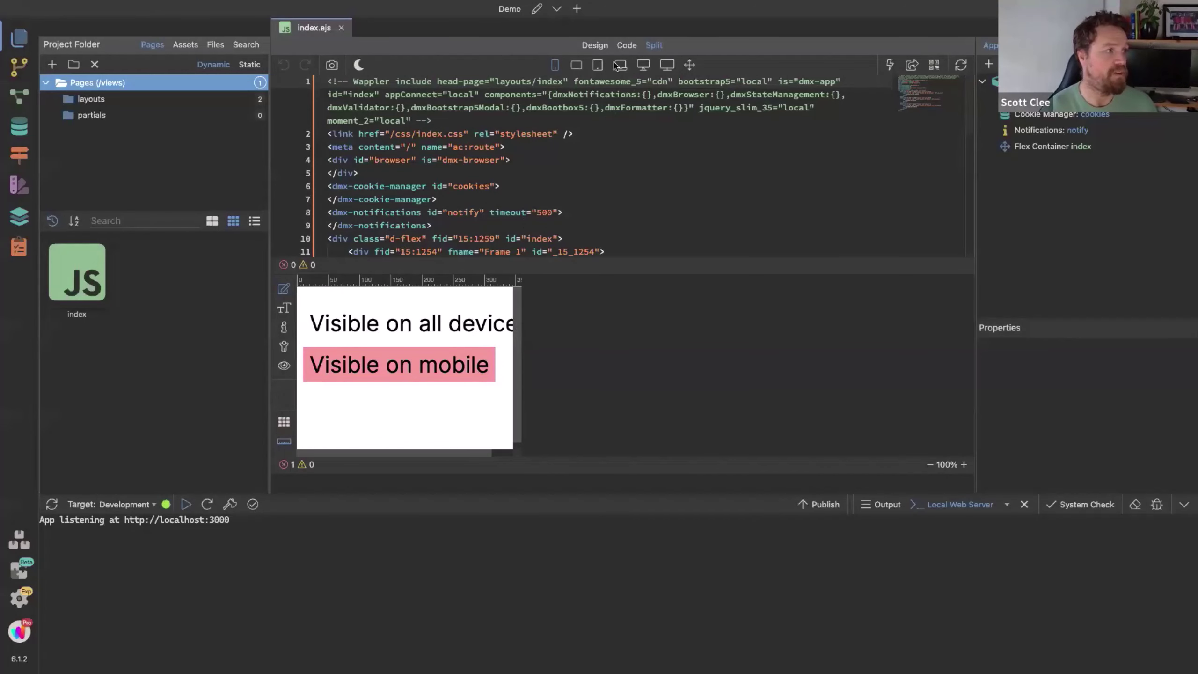
left_click(600, 64)
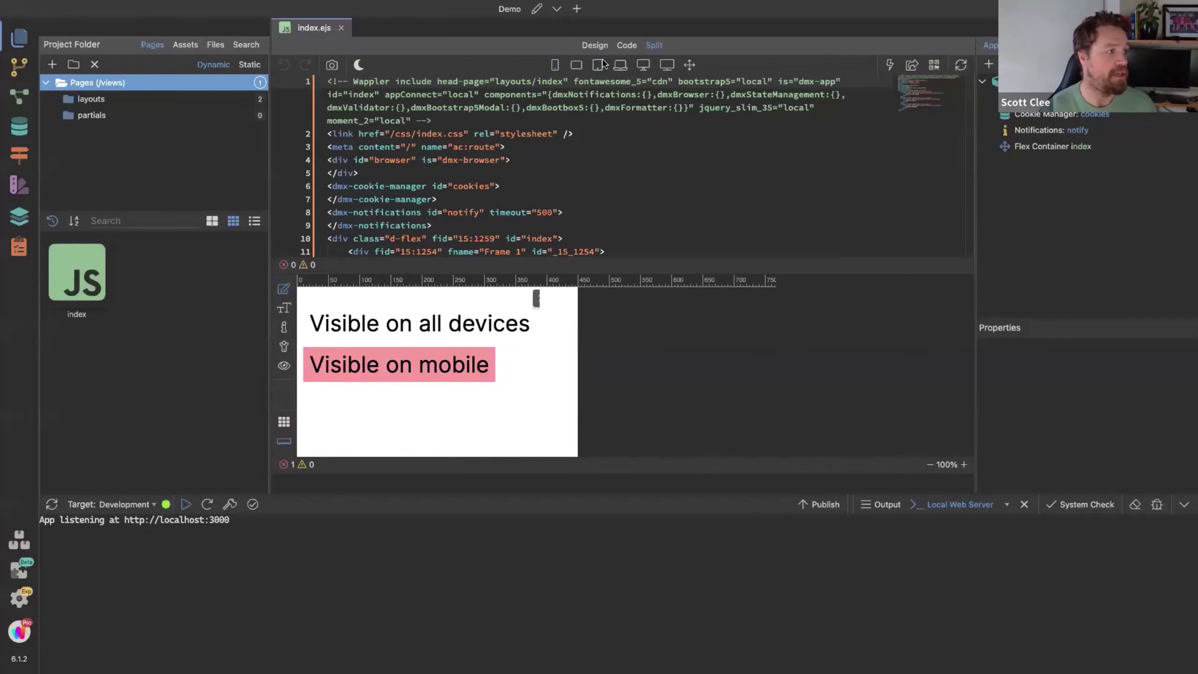
left_click(643, 64)
left_click(597, 66)
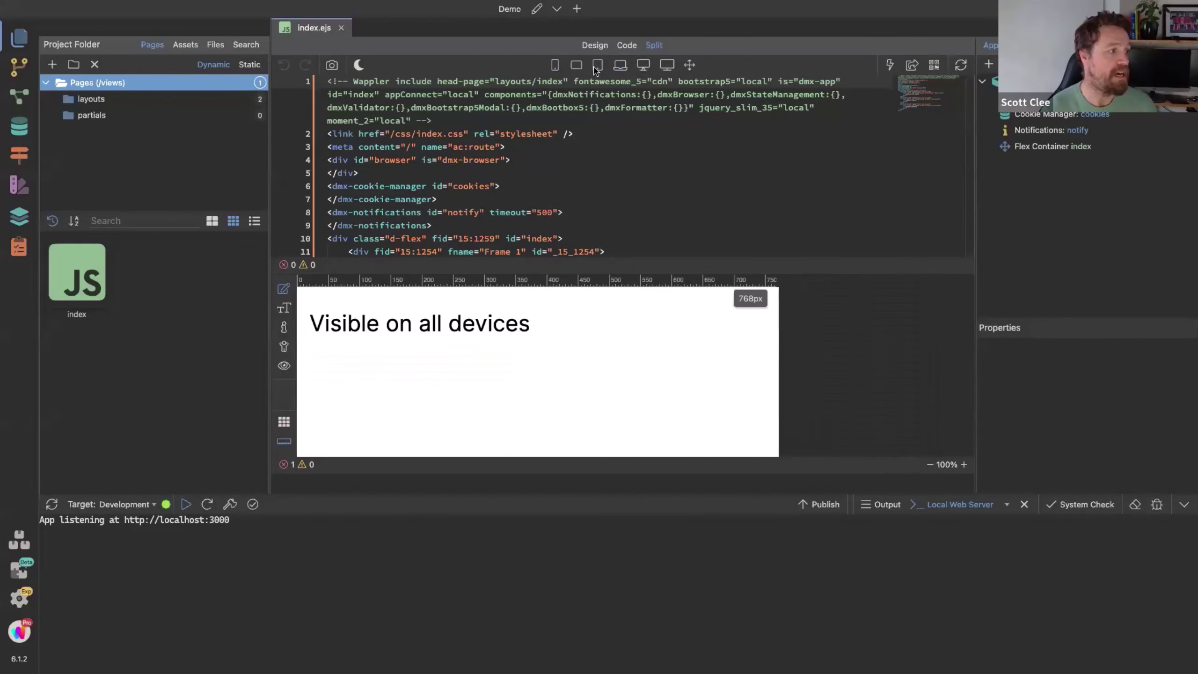
left_click(620, 66)
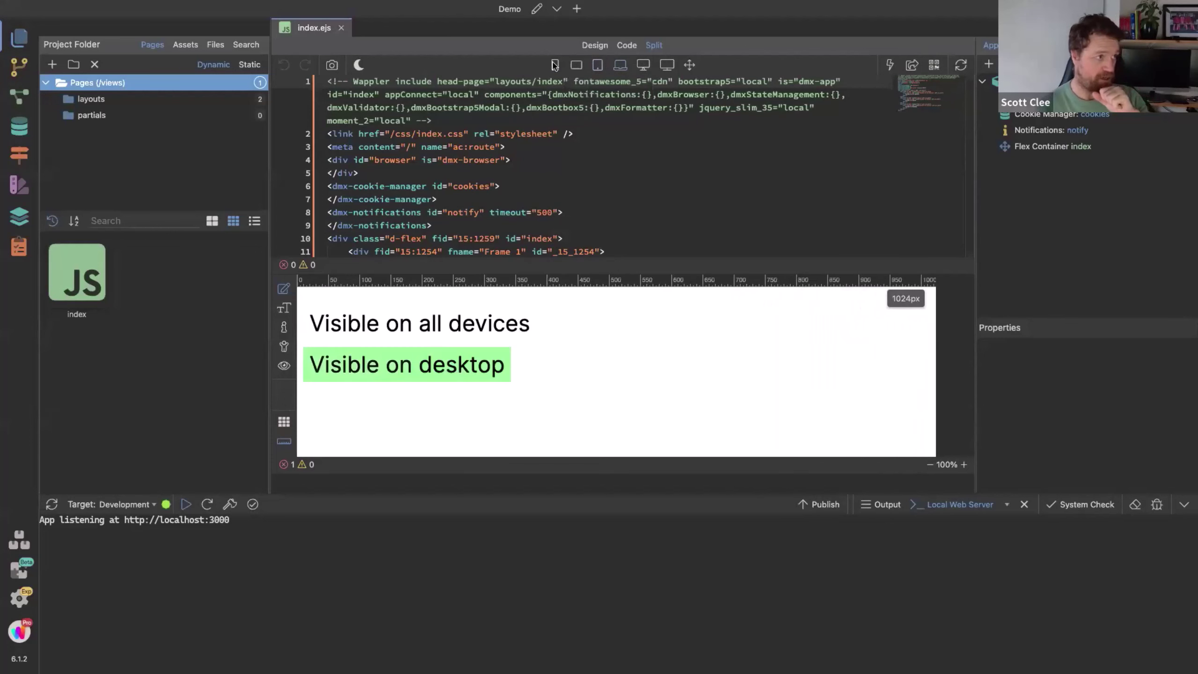
left_click(555, 65)
left_click(622, 65)
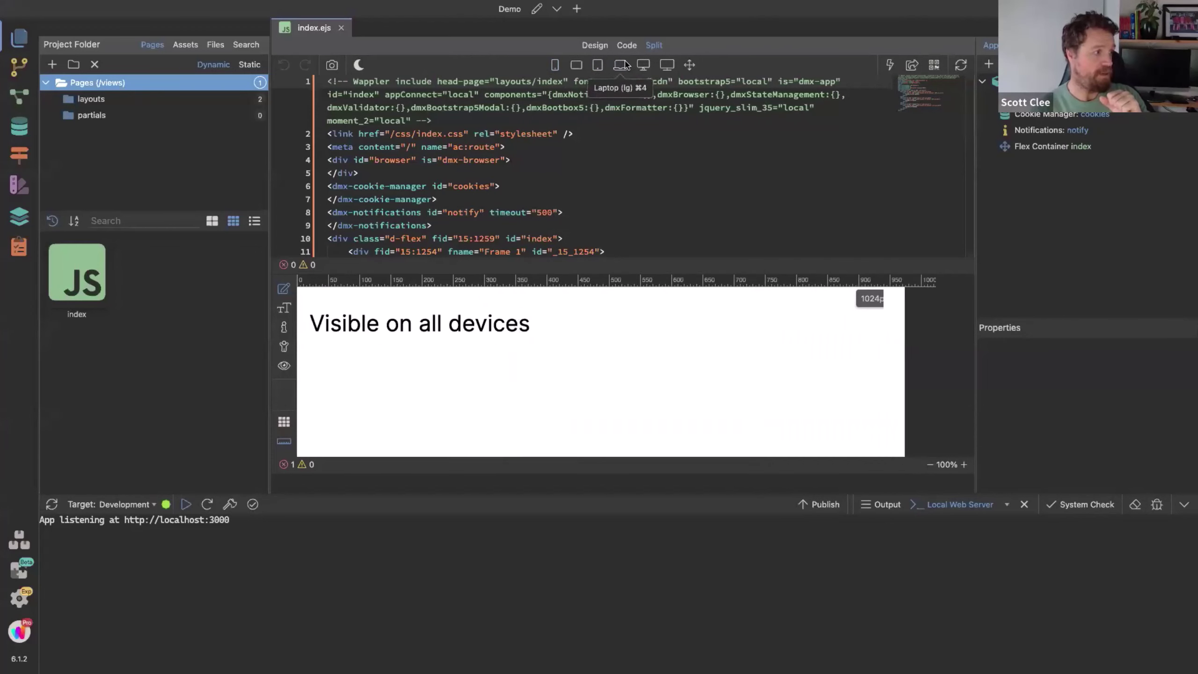
left_click(555, 65)
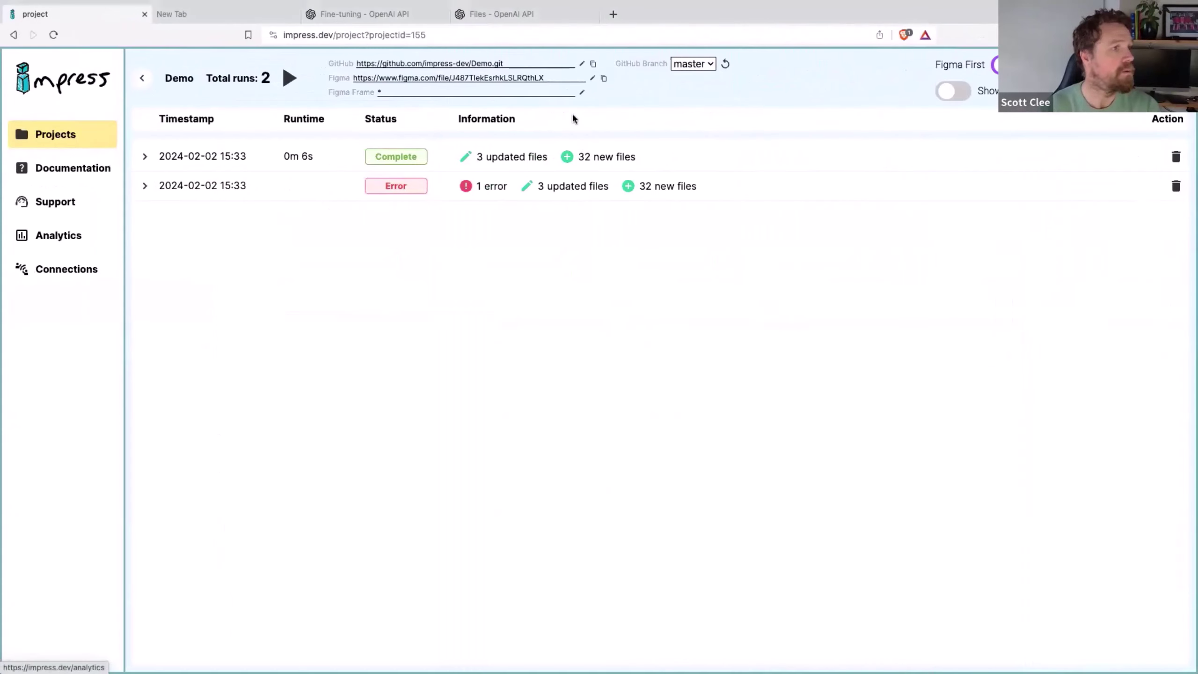
View localhost:3000 in a separate browser window at narrow and wide widths, and return to the Figma design
left_click(613, 14)
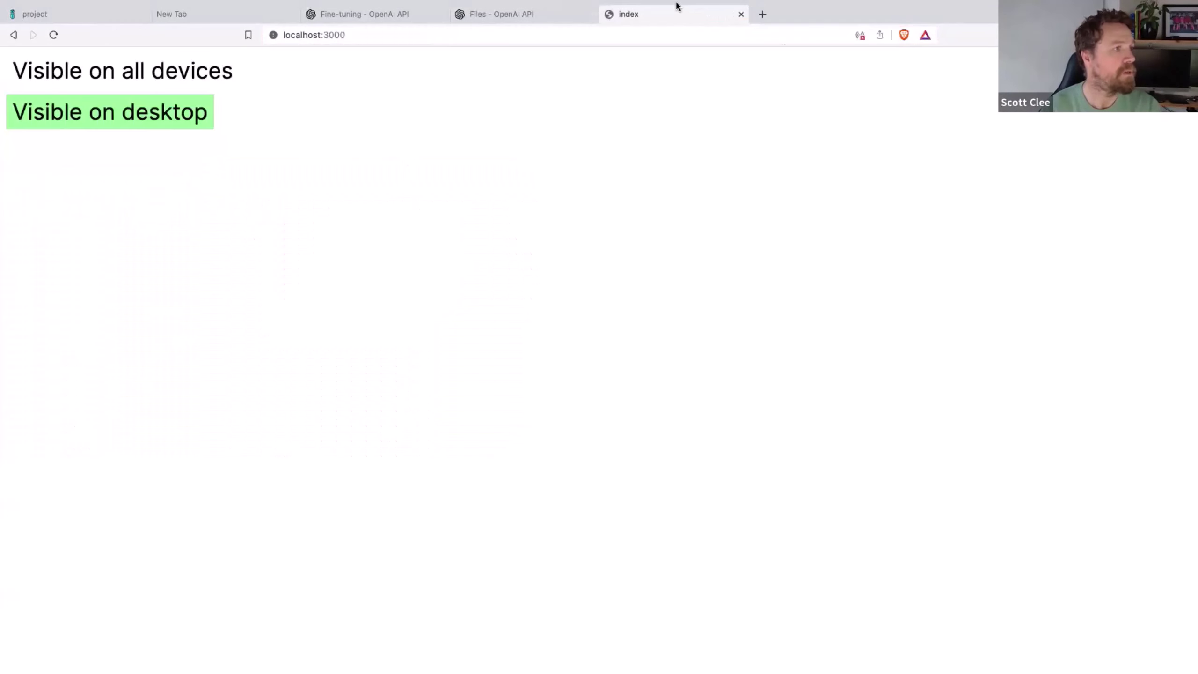
left_click_drag(674, 14, 592, 144)
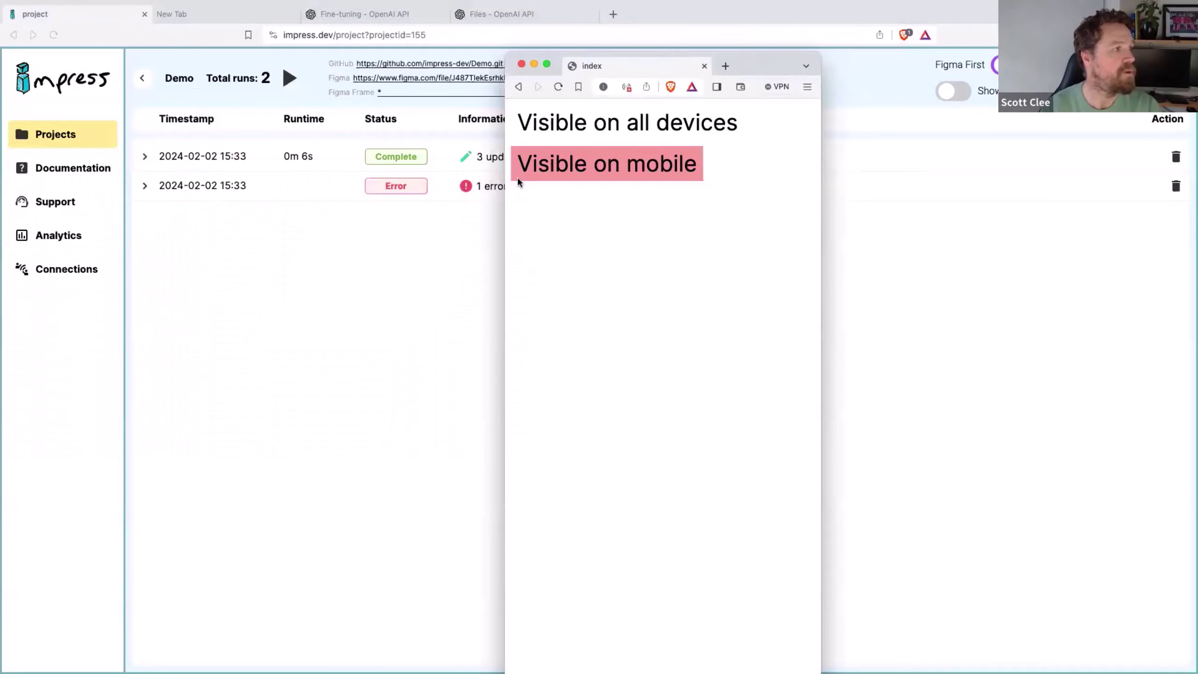
left_click_drag(505, 178, 189, 215)
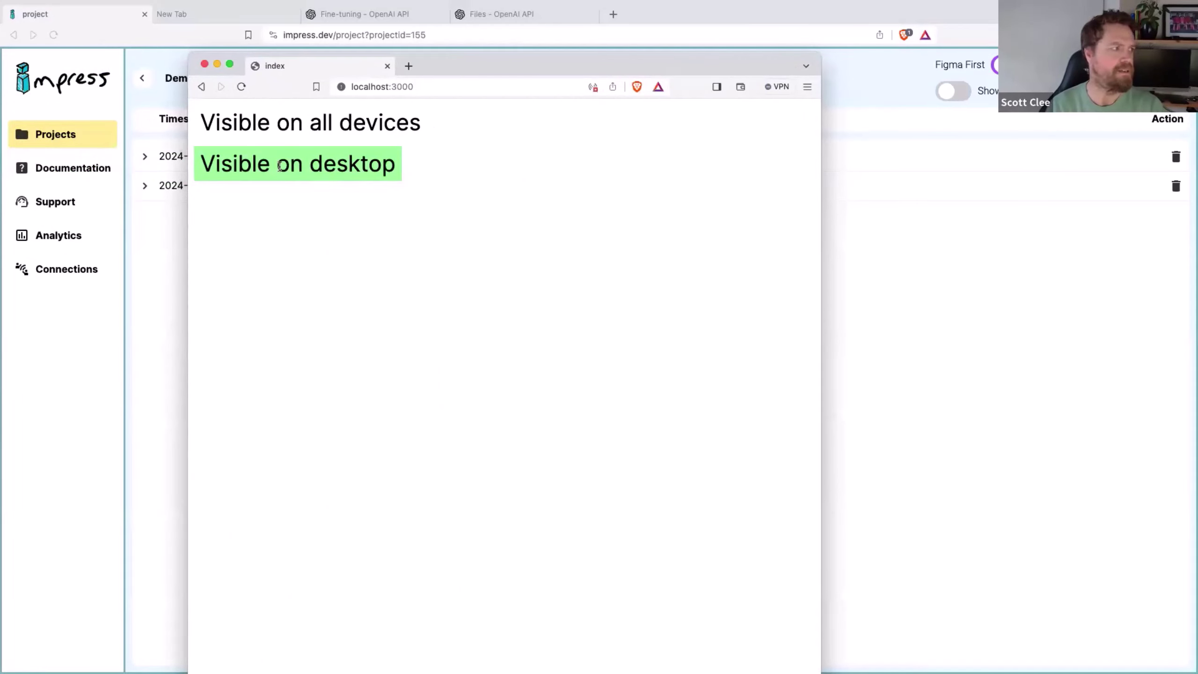
left_click_drag(470, 70, 535, 10)
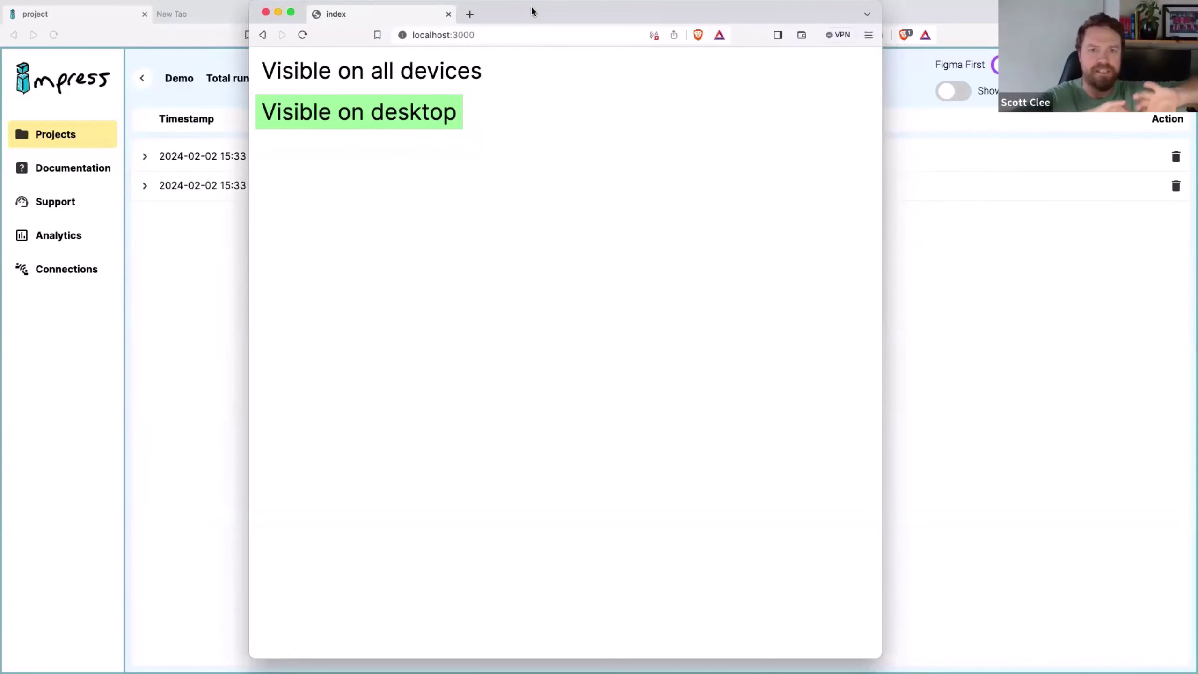
key("ctrl+Right")
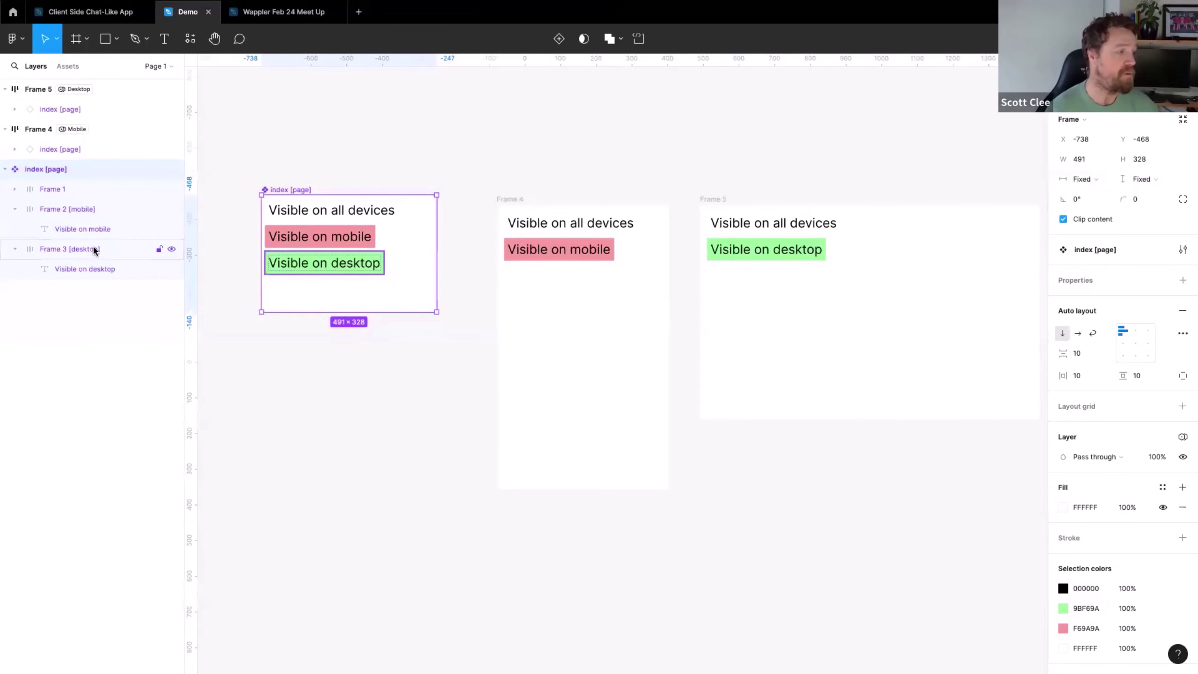
Show the localhost:3000 page in the browser, return to the Figma Demo design, and clear the selection
key("super+Tab")
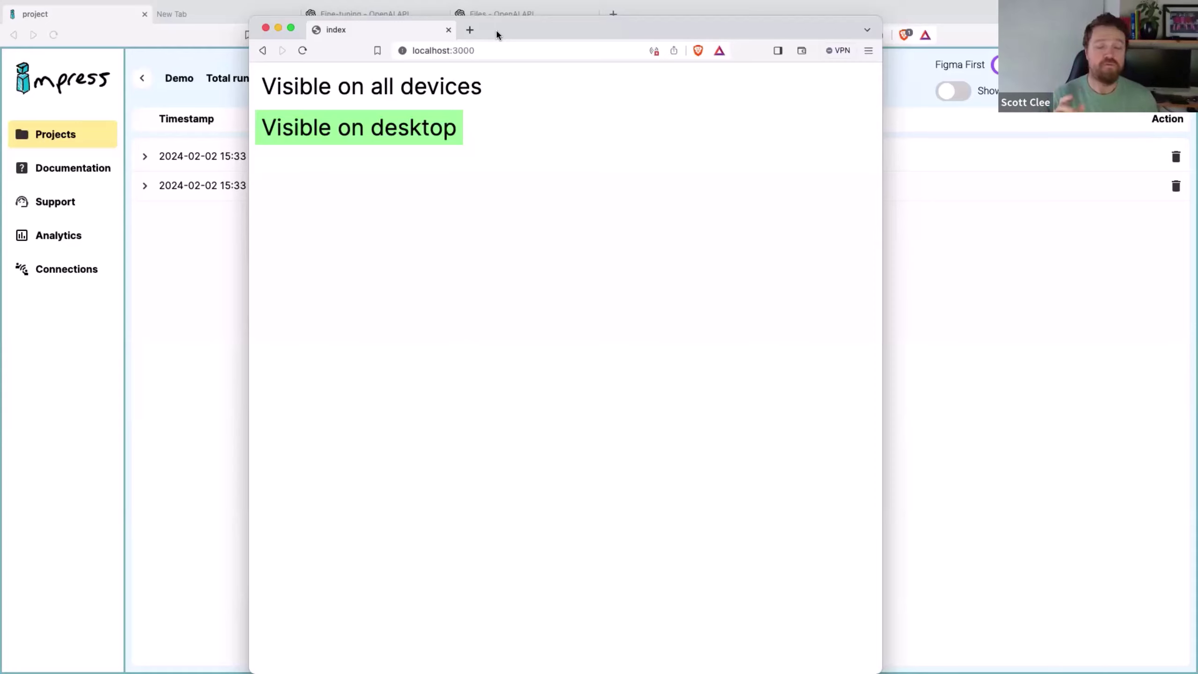
key("ctrl+Right")
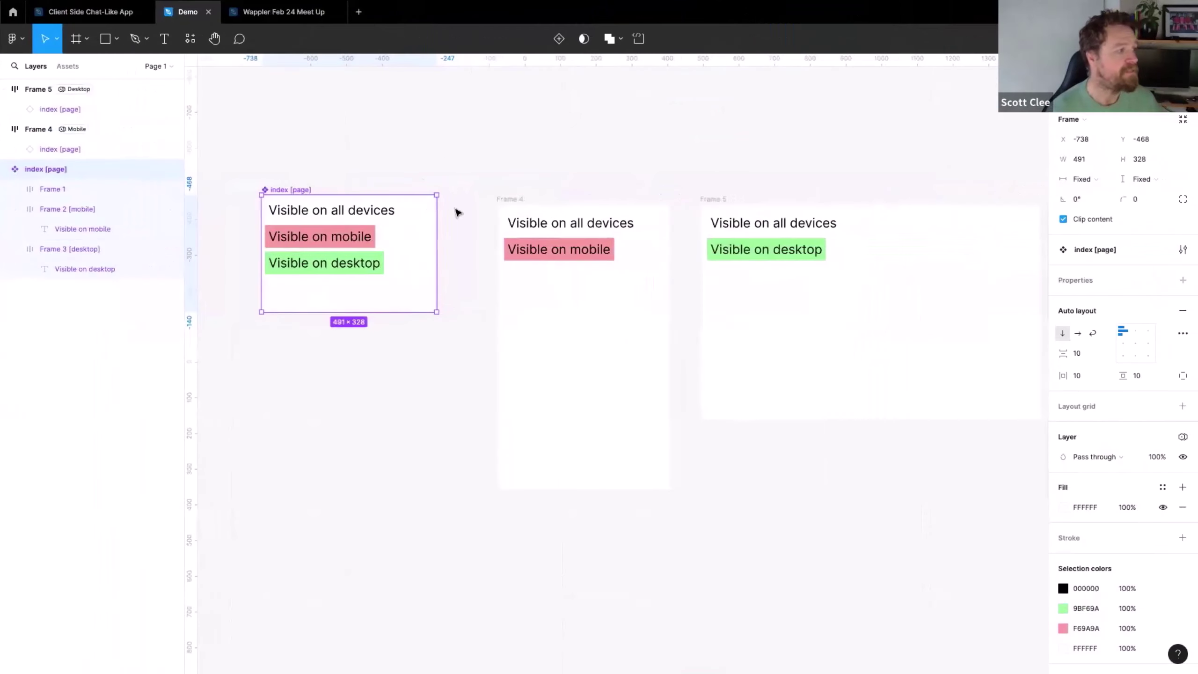
left_click(554, 121)
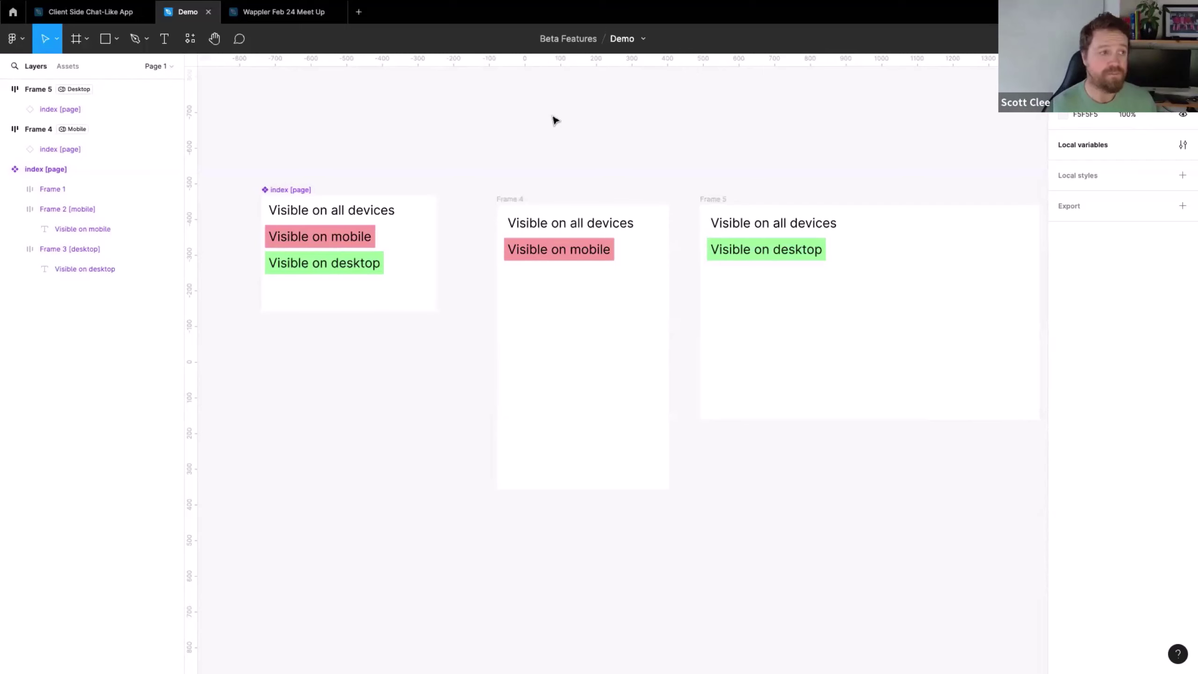
Review the width sizing options of the index component and the width and height sizing options of its instance in Frame 4
left_click(300, 189)
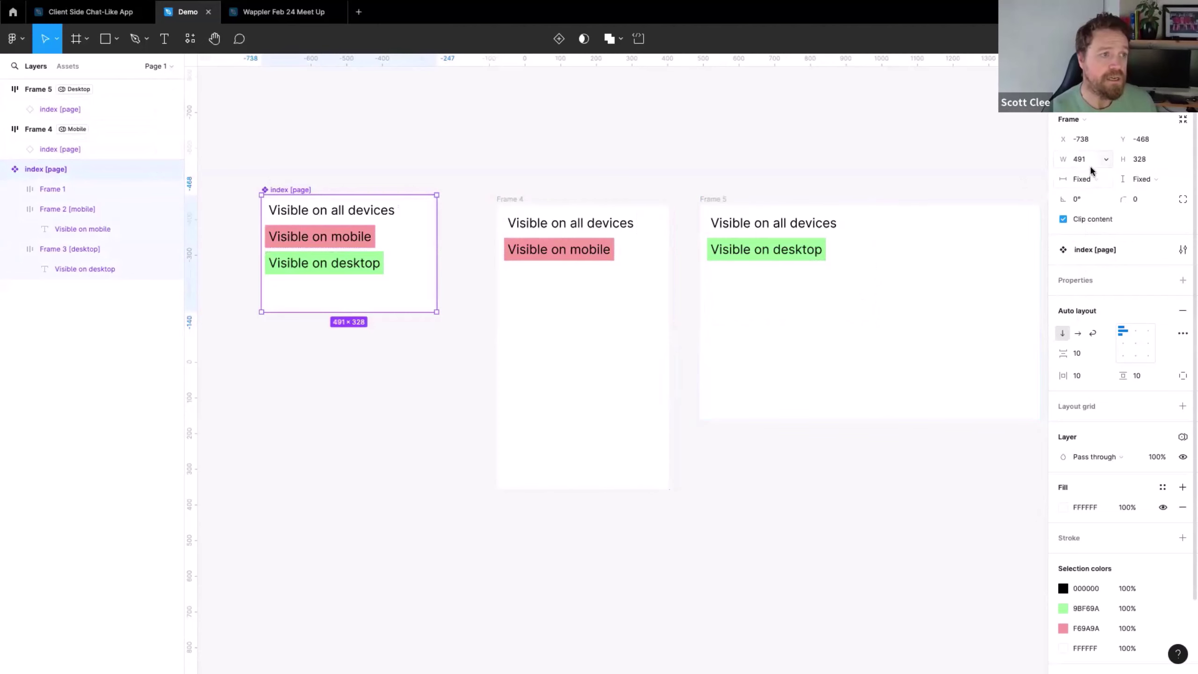
left_click(1085, 179)
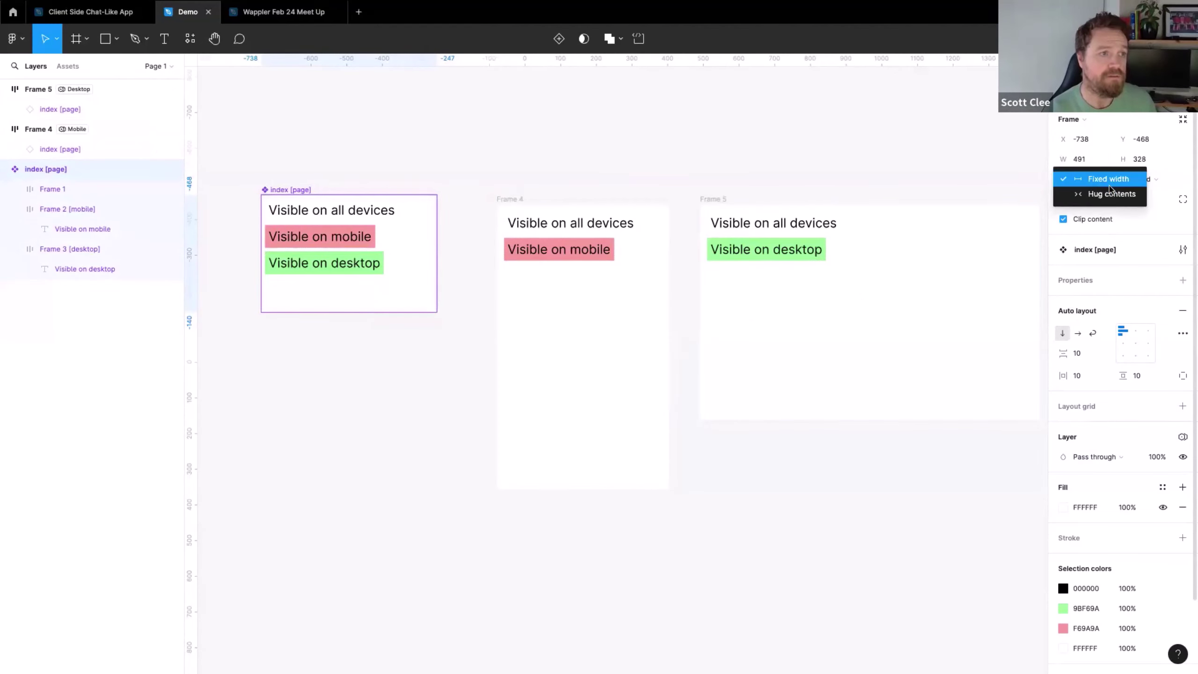
left_click(1015, 183)
left_click(596, 253)
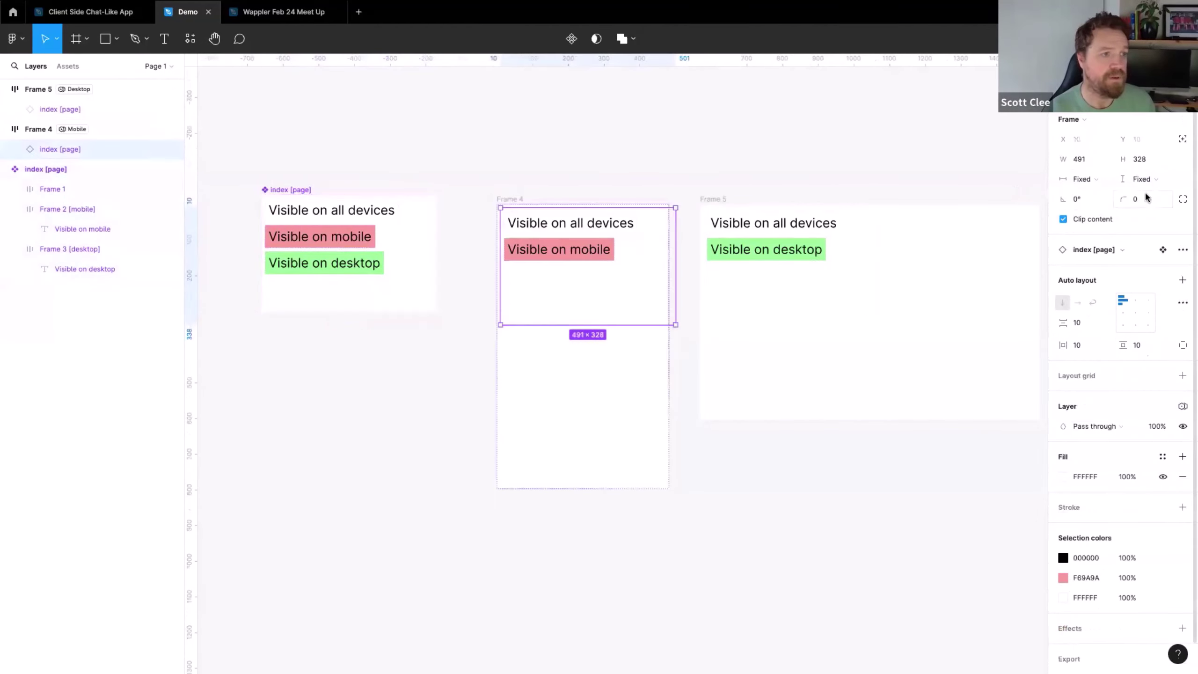
left_click(1083, 179)
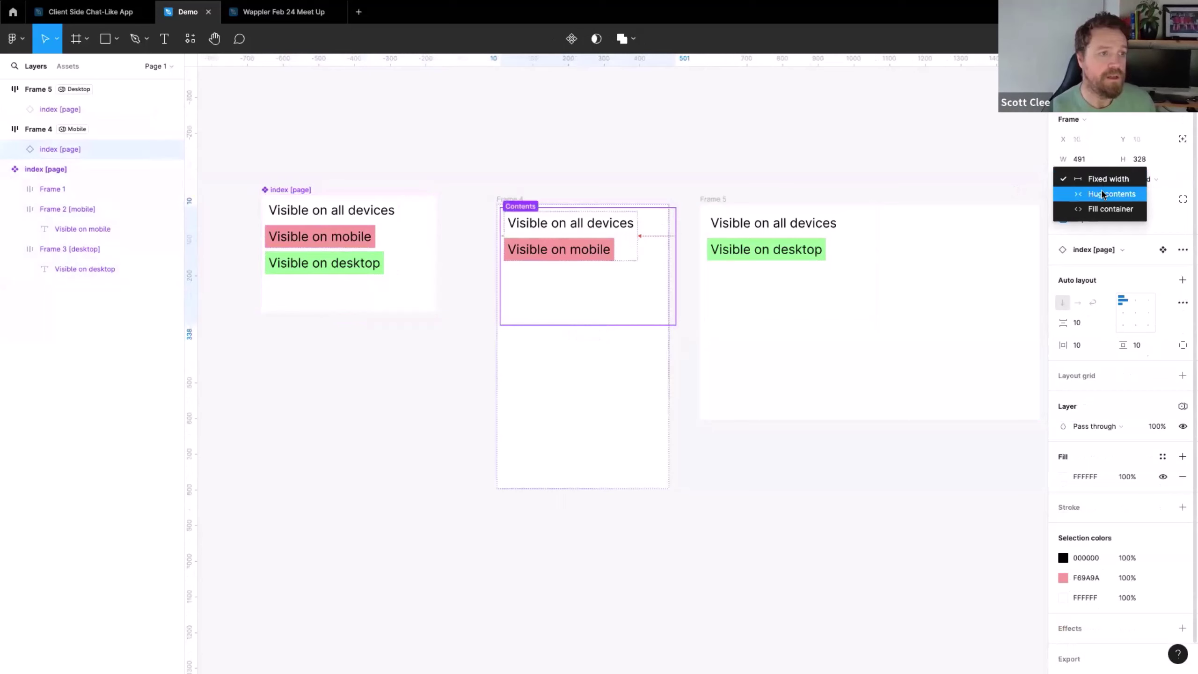
left_click(1168, 184)
left_click(1154, 180)
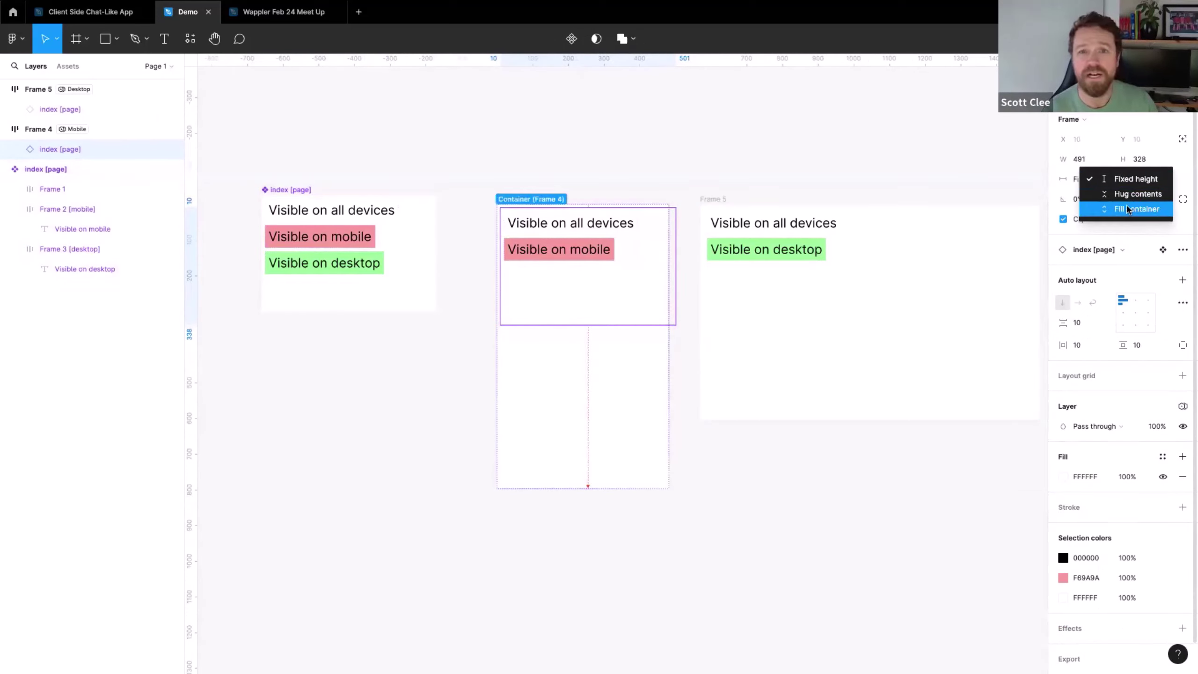
left_click(811, 145)
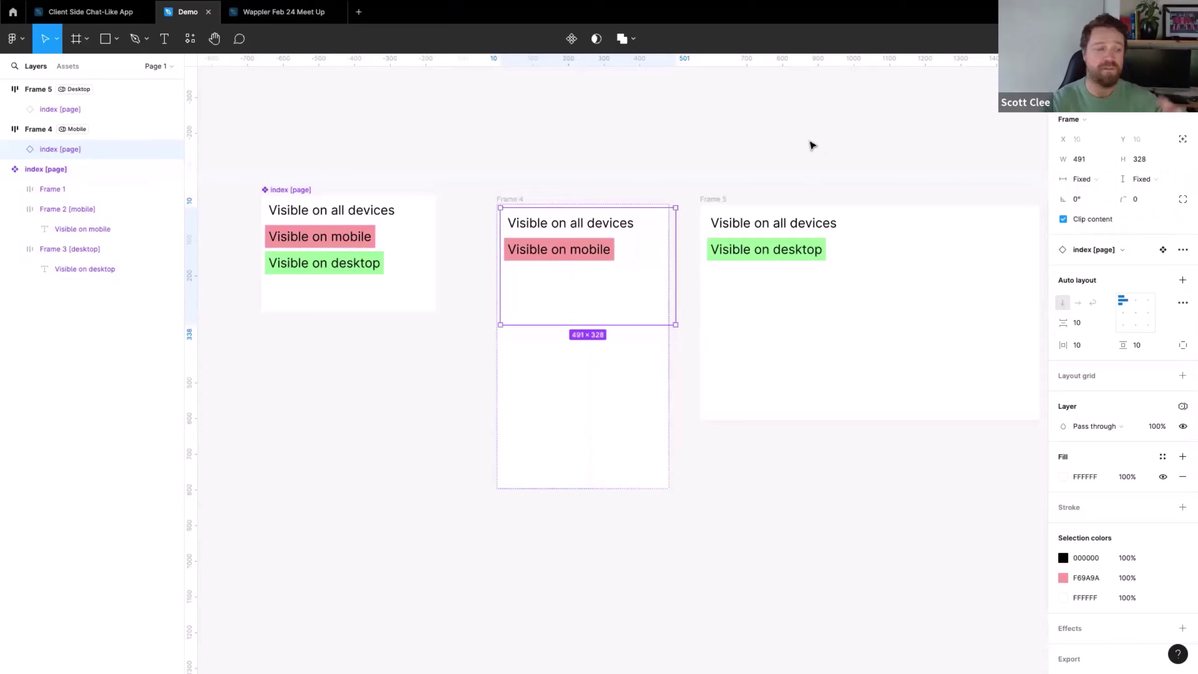
left_click(551, 114)
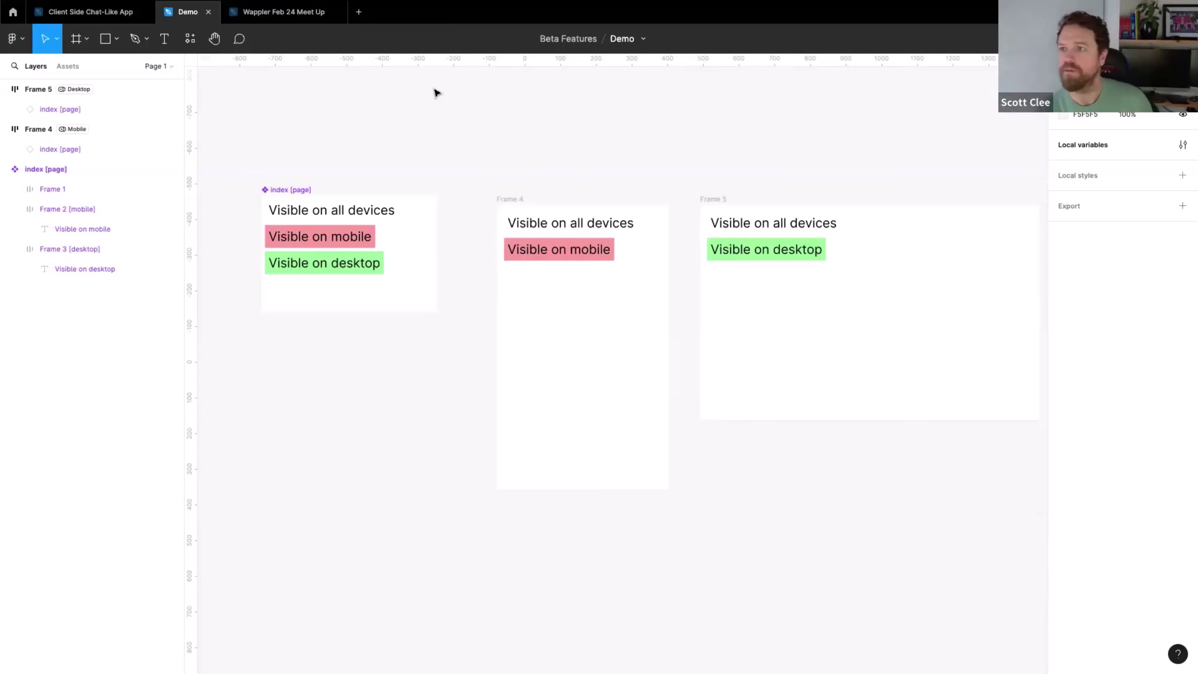
Switch to the Wappler Feb 24 Meet Up design and select the card box inside the index page component
left_click(279, 15)
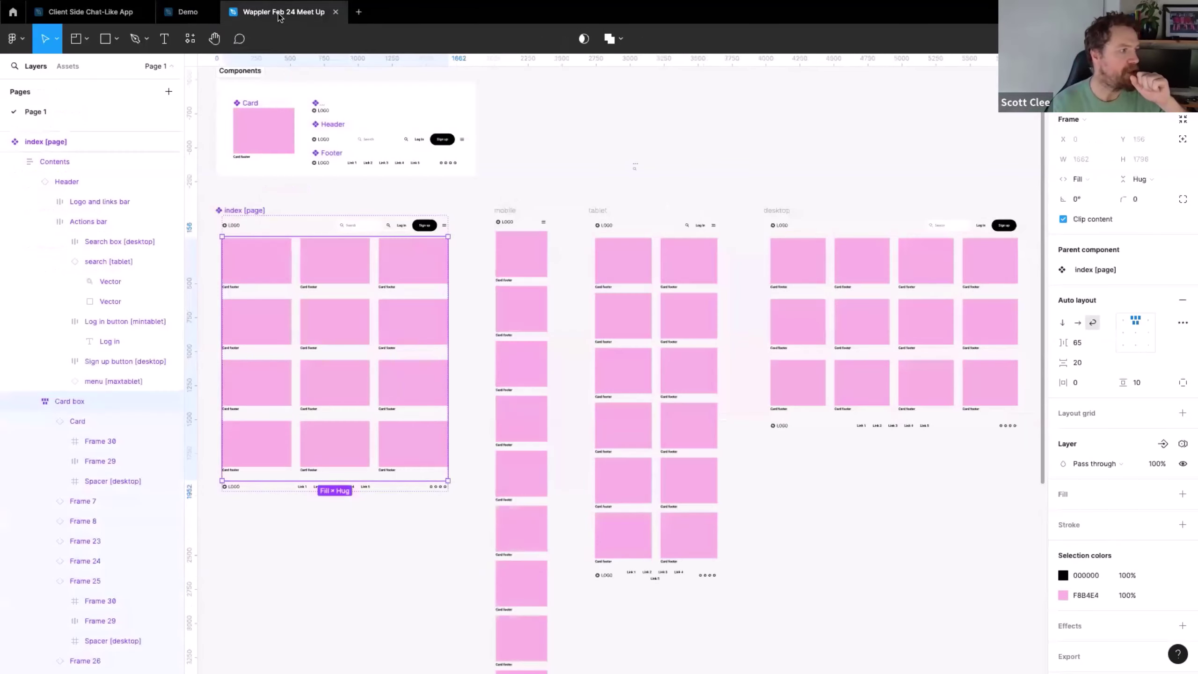
left_click(521, 169)
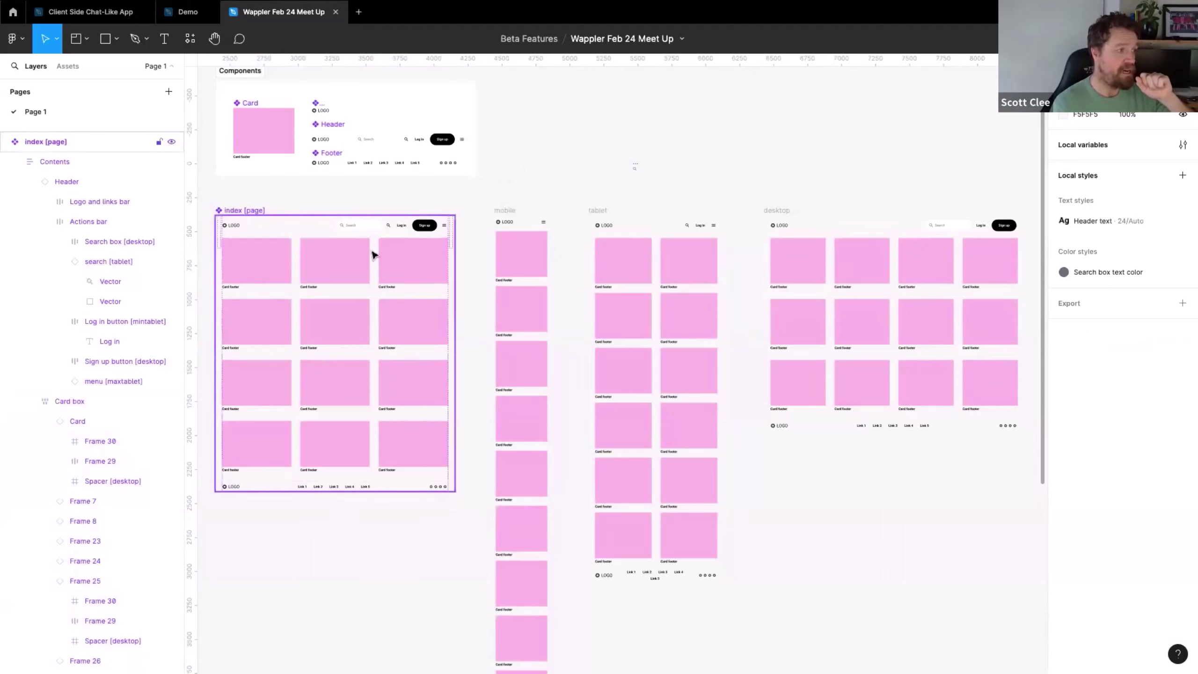
left_click(341, 292)
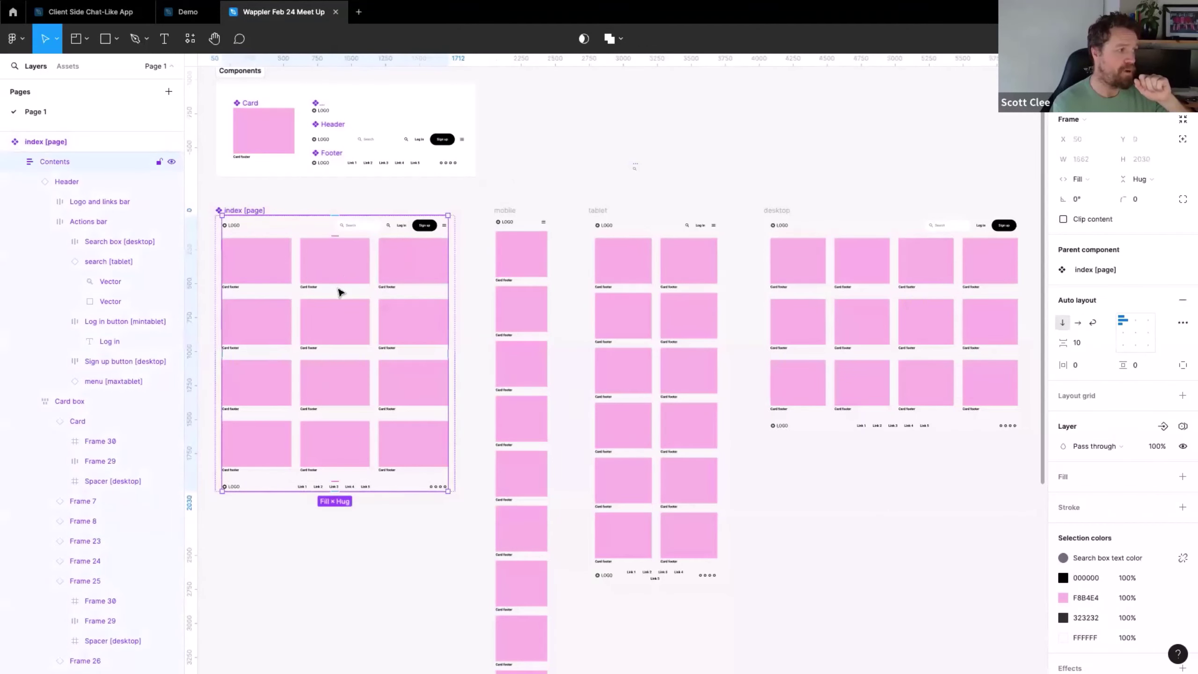
left_click(329, 274)
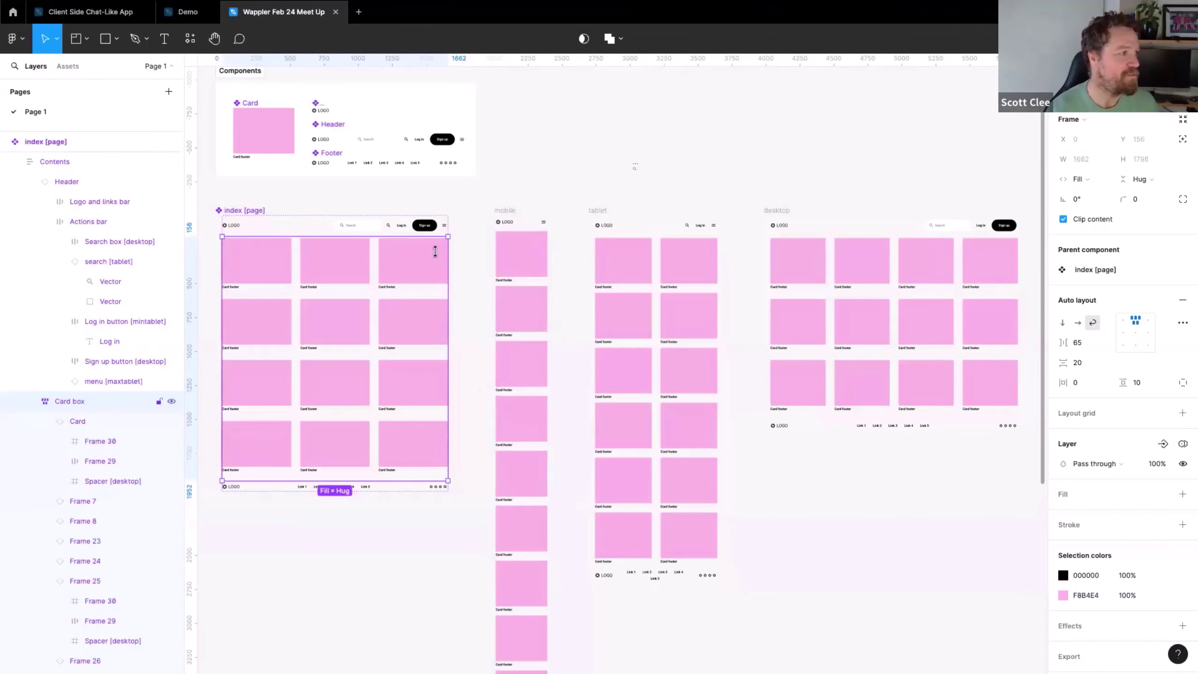
Examine the Components section with its Card, Header and Footer, and the index page component below it
left_click(337, 147)
scroll(337, 147, "up", 5)
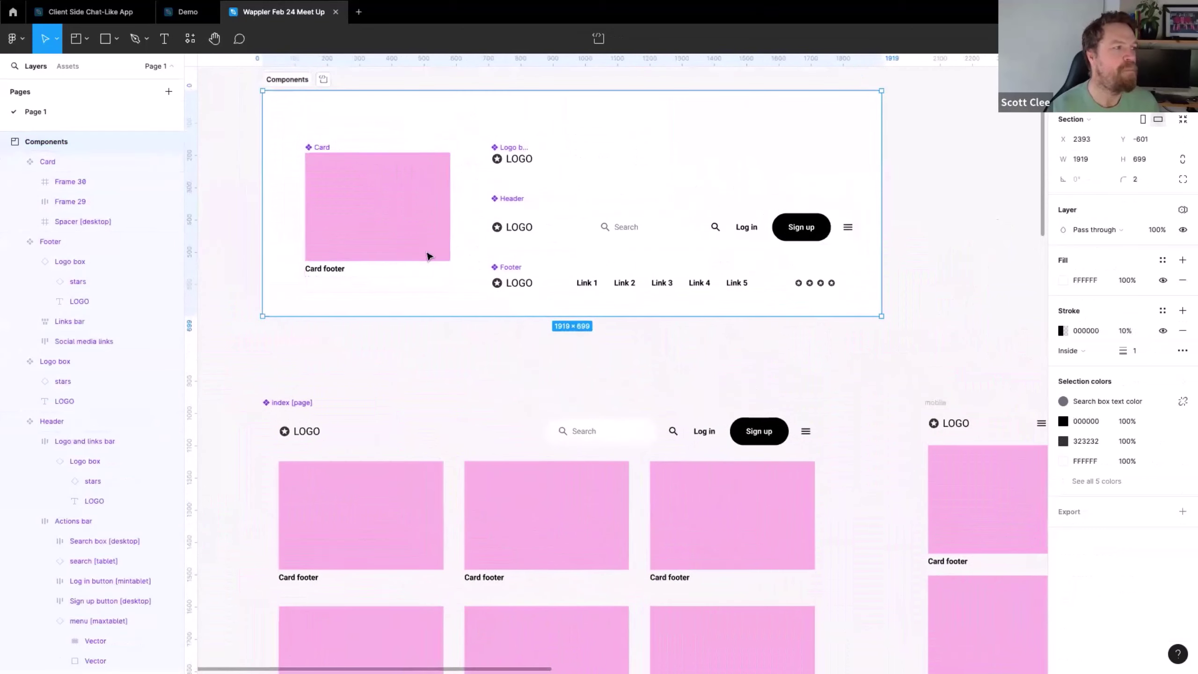
scroll(494, 226, "down", 3)
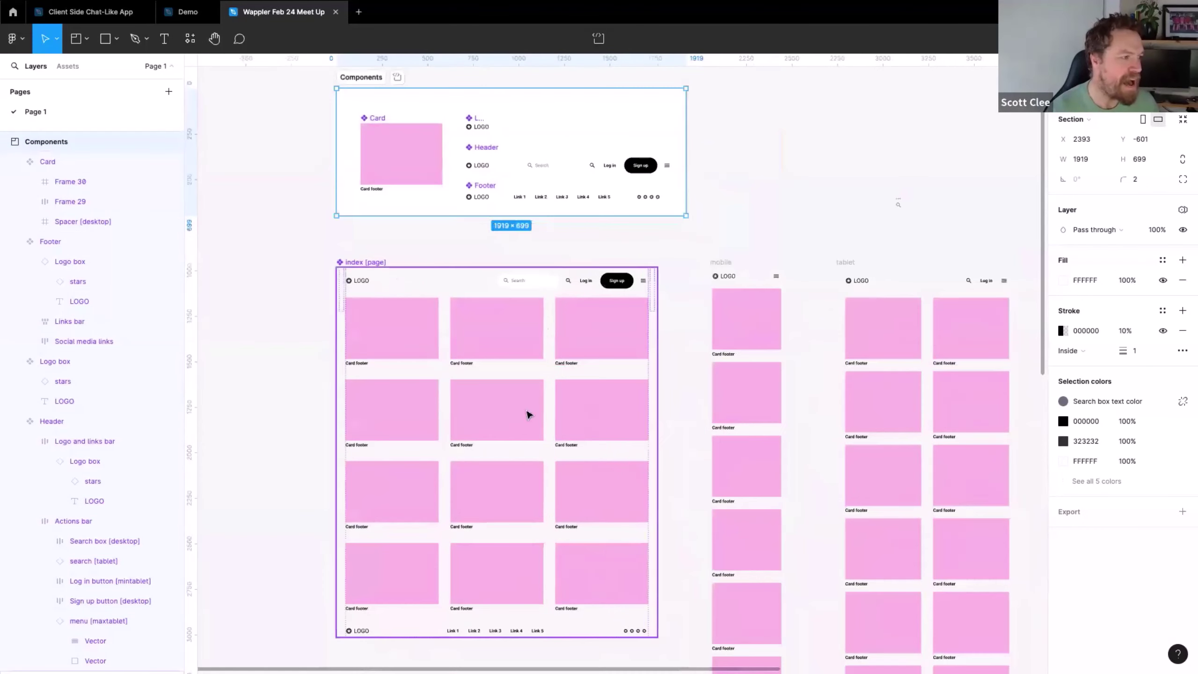
scroll(489, 369, "down", 2)
scroll(490, 370, "right", 1)
scroll(490, 370, "down", 1)
scroll(490, 370, "right", 1)
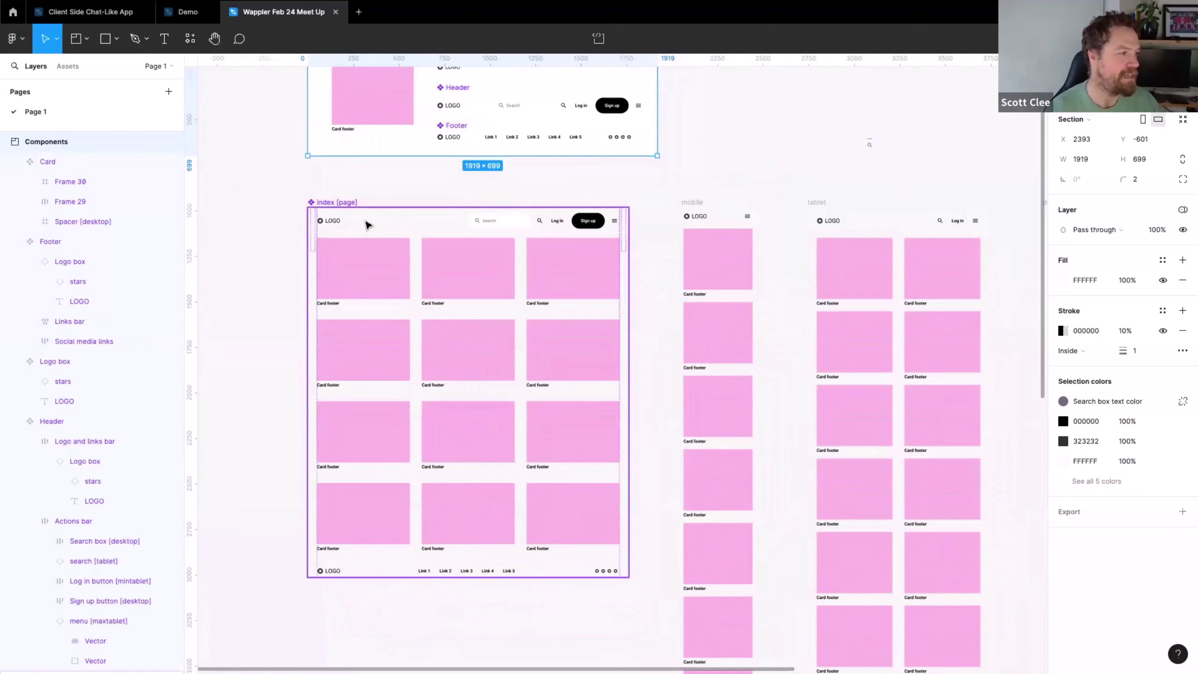
Inspect the visibility variables assigned to the search box, search icon and Log in button in the index page header
left_click(499, 226)
double_click(499, 225)
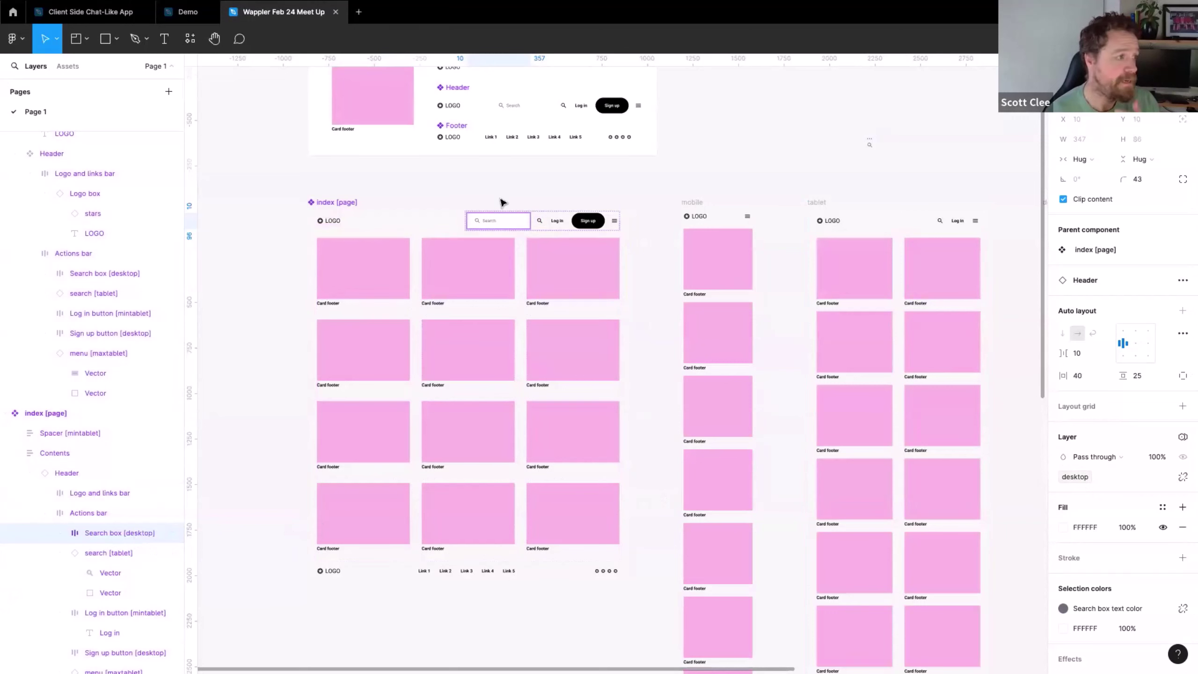
left_click(540, 220)
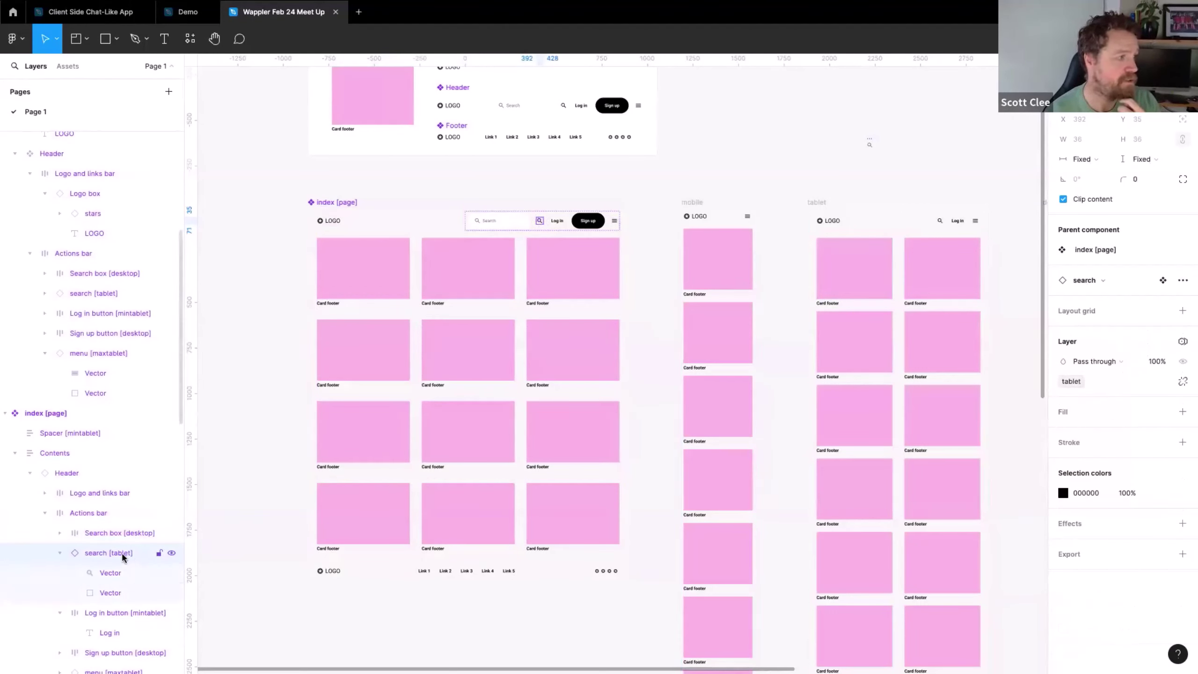
left_click(557, 223)
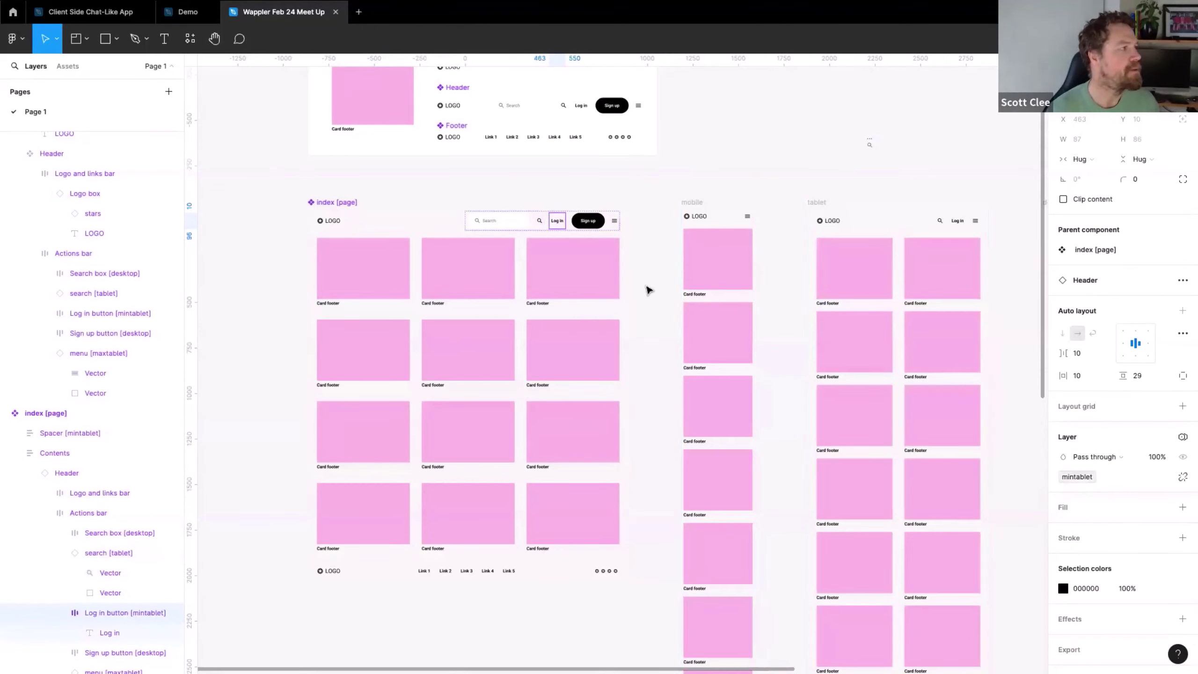
Show the Modes/Flags slide in the presentation, and return to the Figma design with nothing selected
key("ctrl+Left")
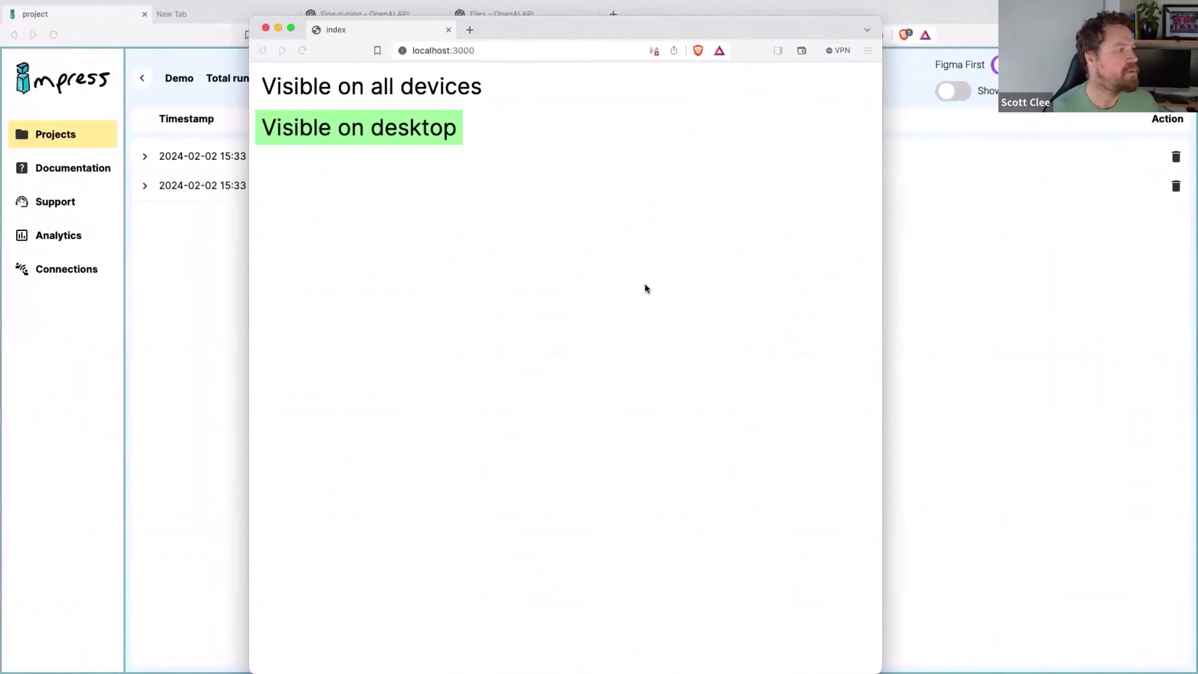
key("ctrl+Left")
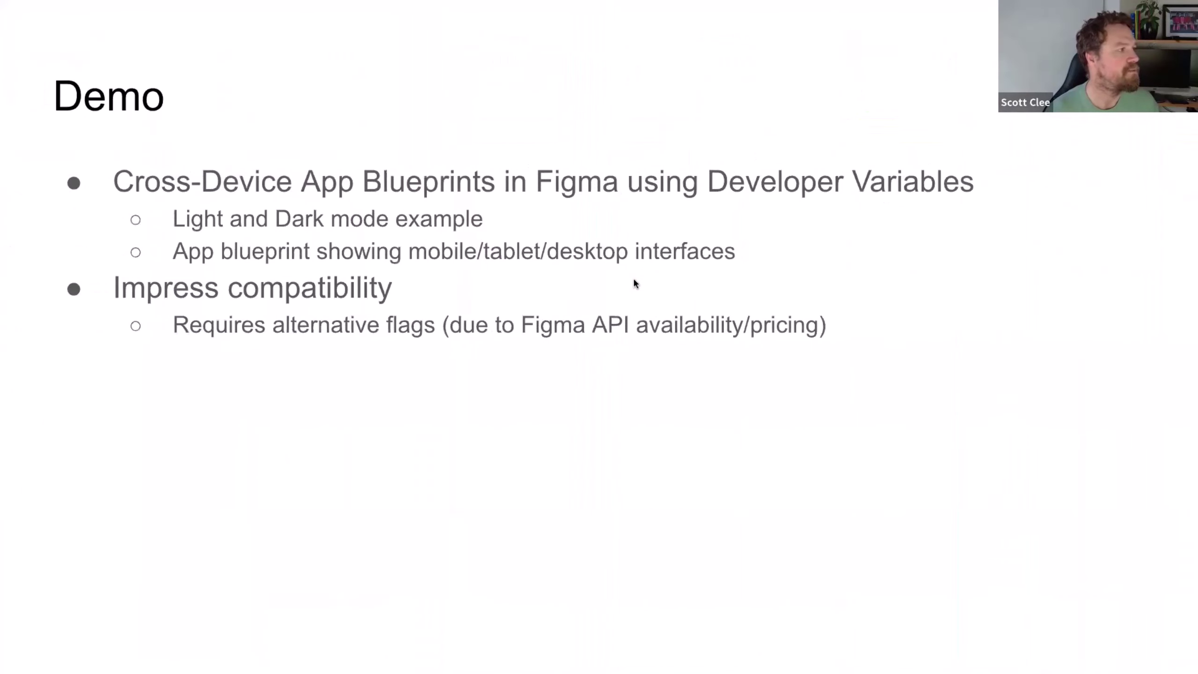
key("Right")
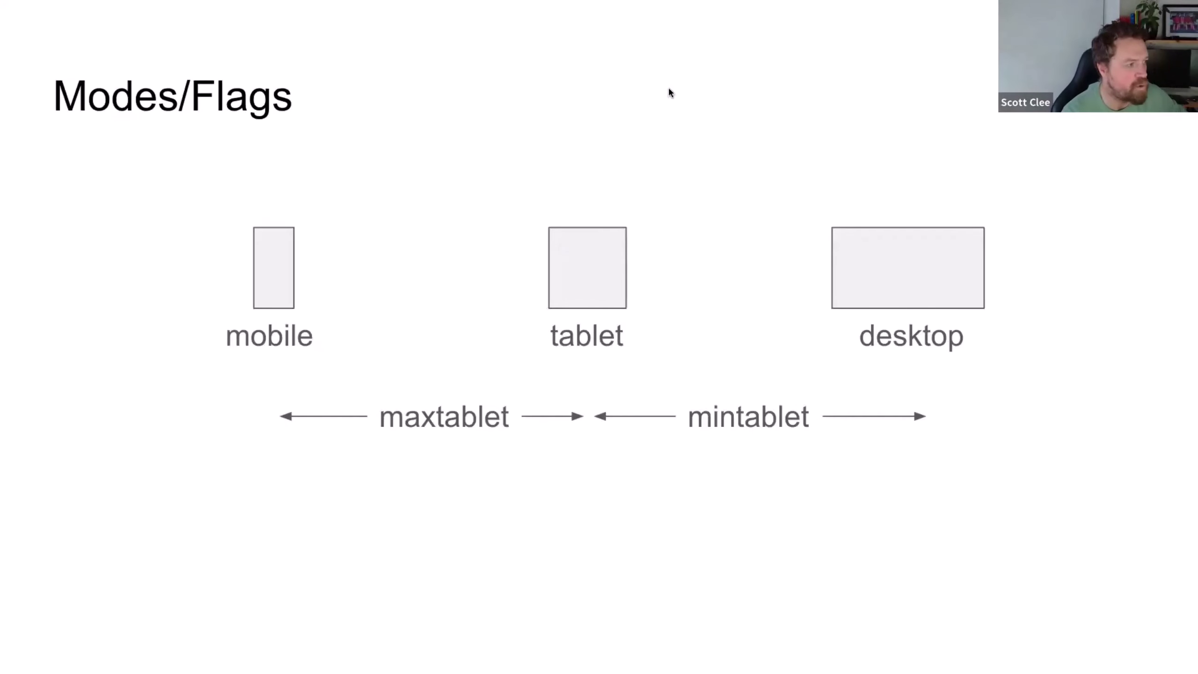
key("ctrl+Right")
key("ctrl+Right")
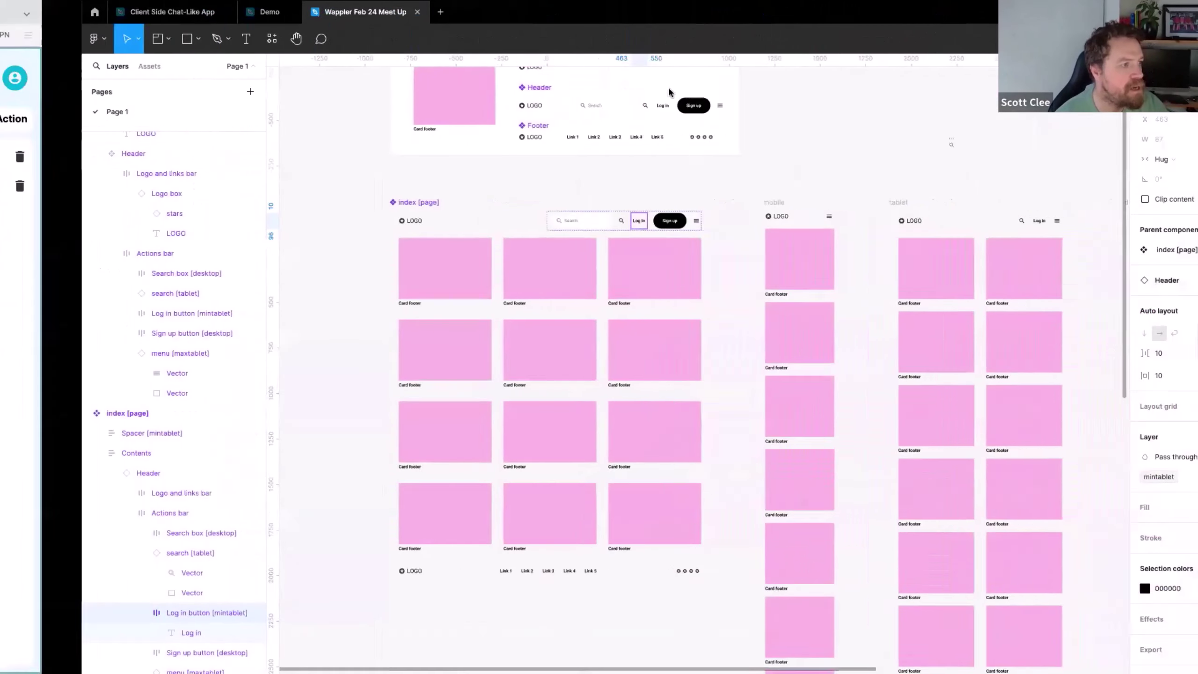
left_click(946, 129)
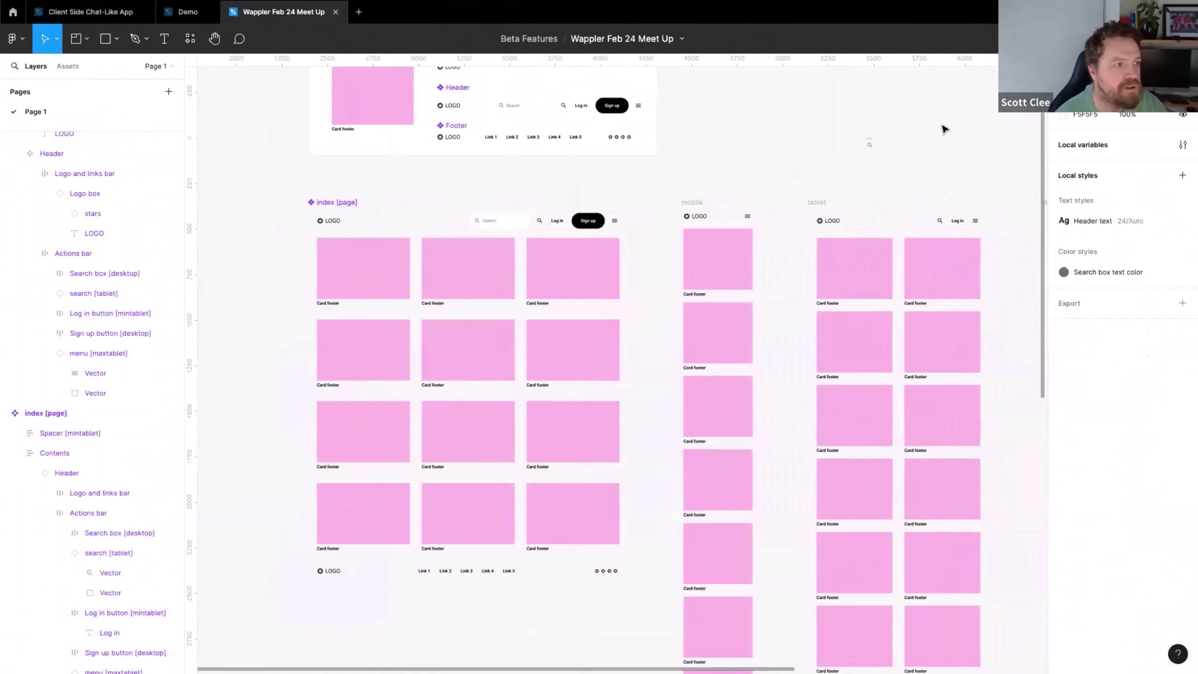
Compare the file's local variables for each device mode with the Modes/Flags slide, and close the variables table
left_click(1182, 145)
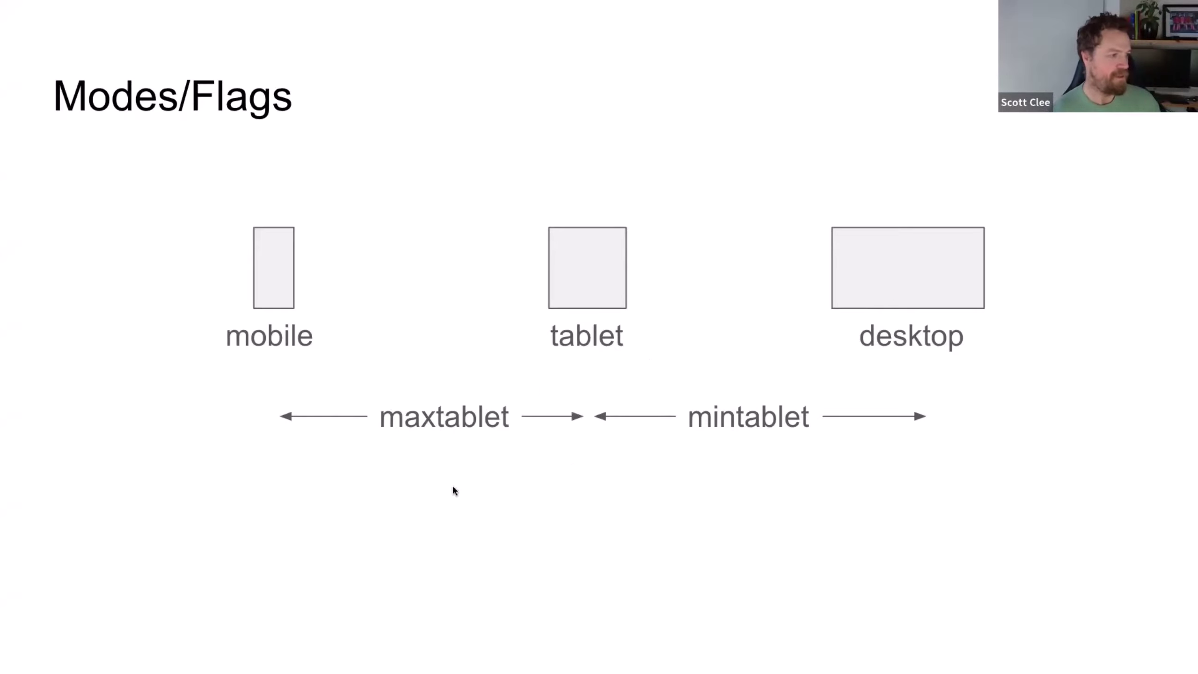
key("ctrl+Right")
key("ctrl+Right")
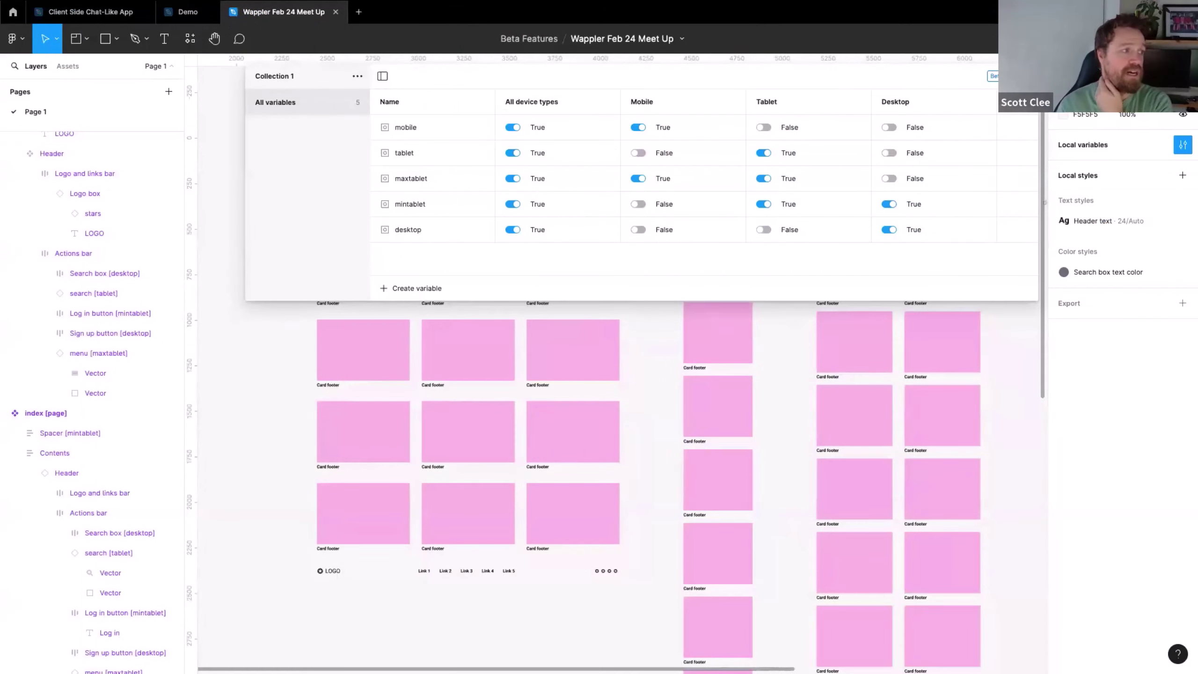
key("Escape")
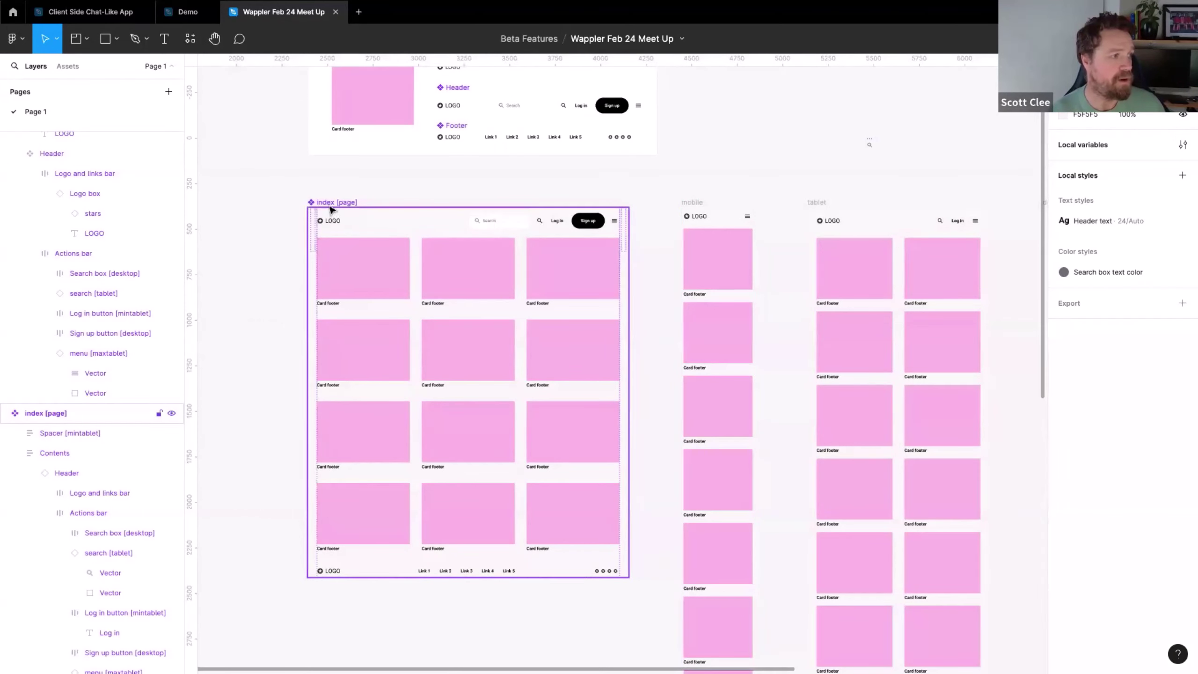
Compare the mobile, tablet and desktop frames with the index page component, and check the visibility variable of its header search box
scroll(648, 304, "right", 2)
scroll(518, 270, "right", 1)
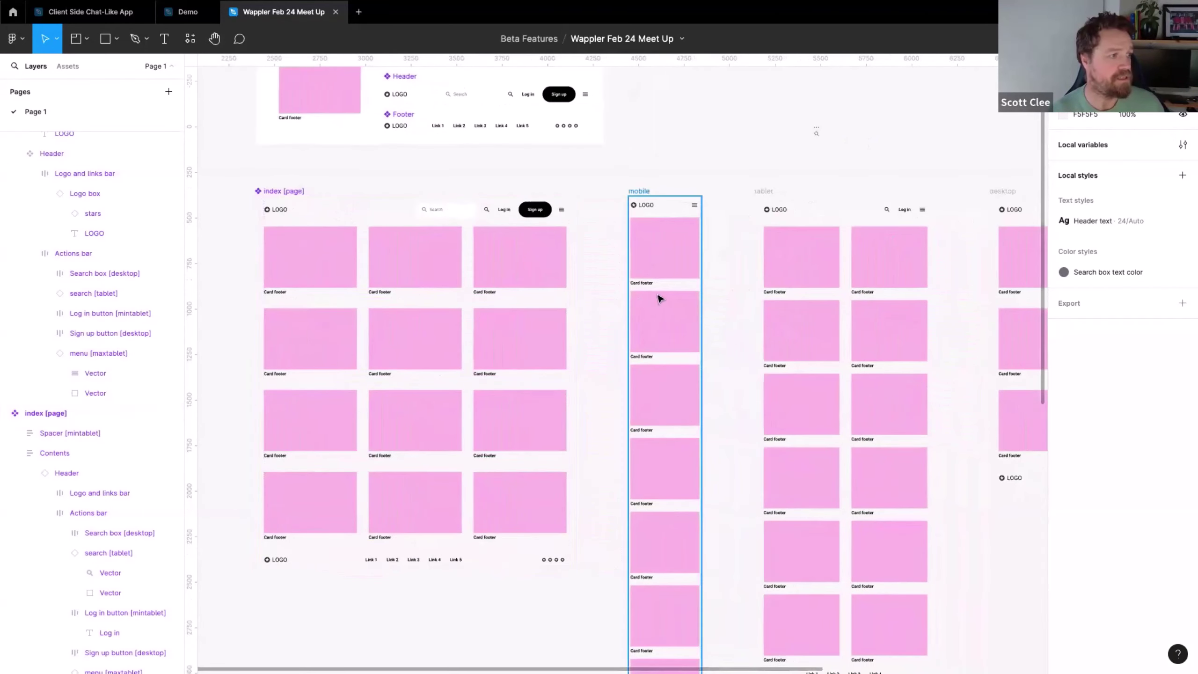
scroll(806, 227, "right", 15)
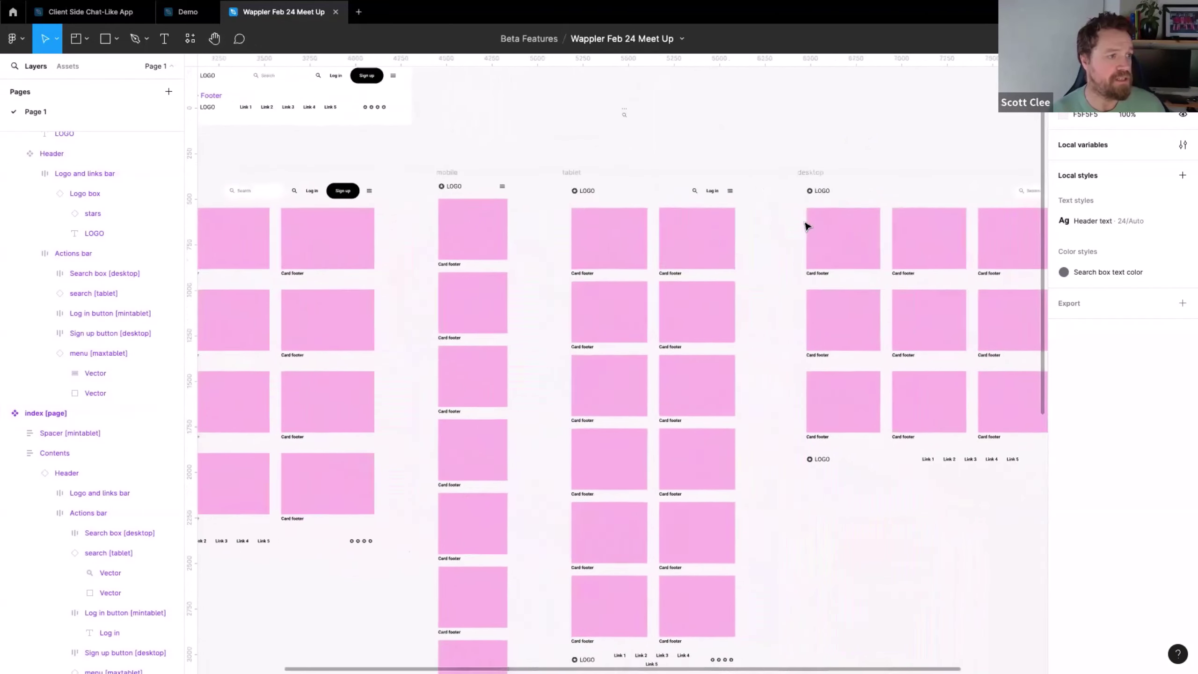
scroll(891, 269, "left", 5)
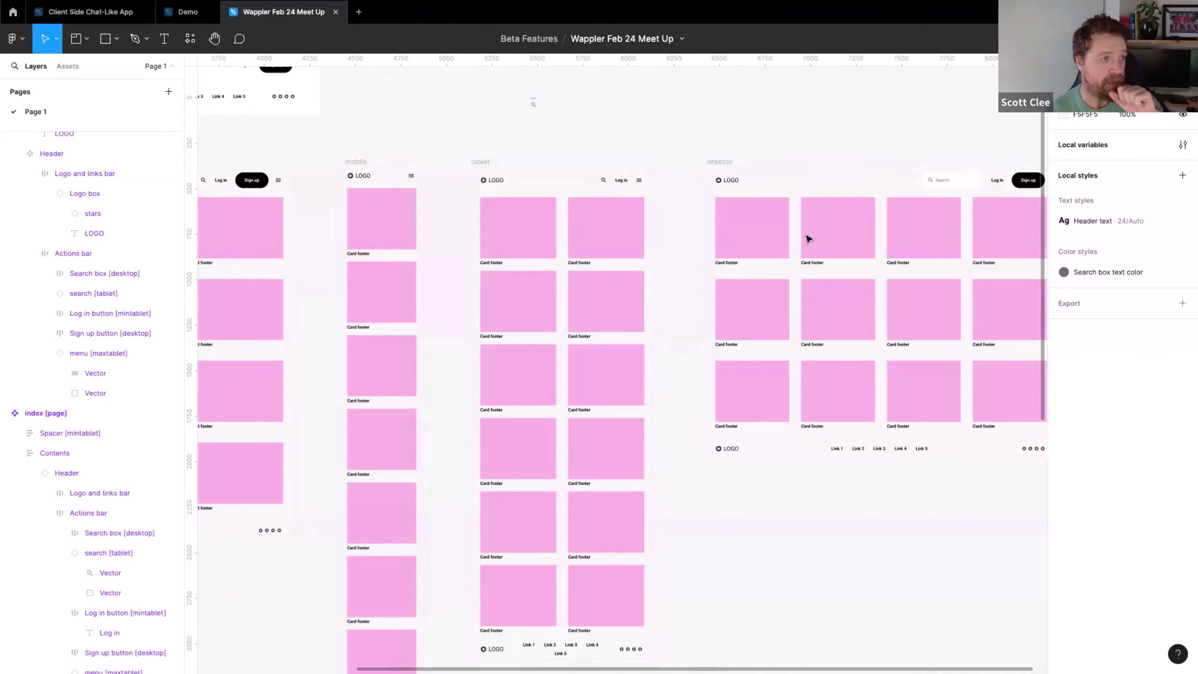
scroll(808, 238, "right", 2)
scroll(846, 190, "left", 6)
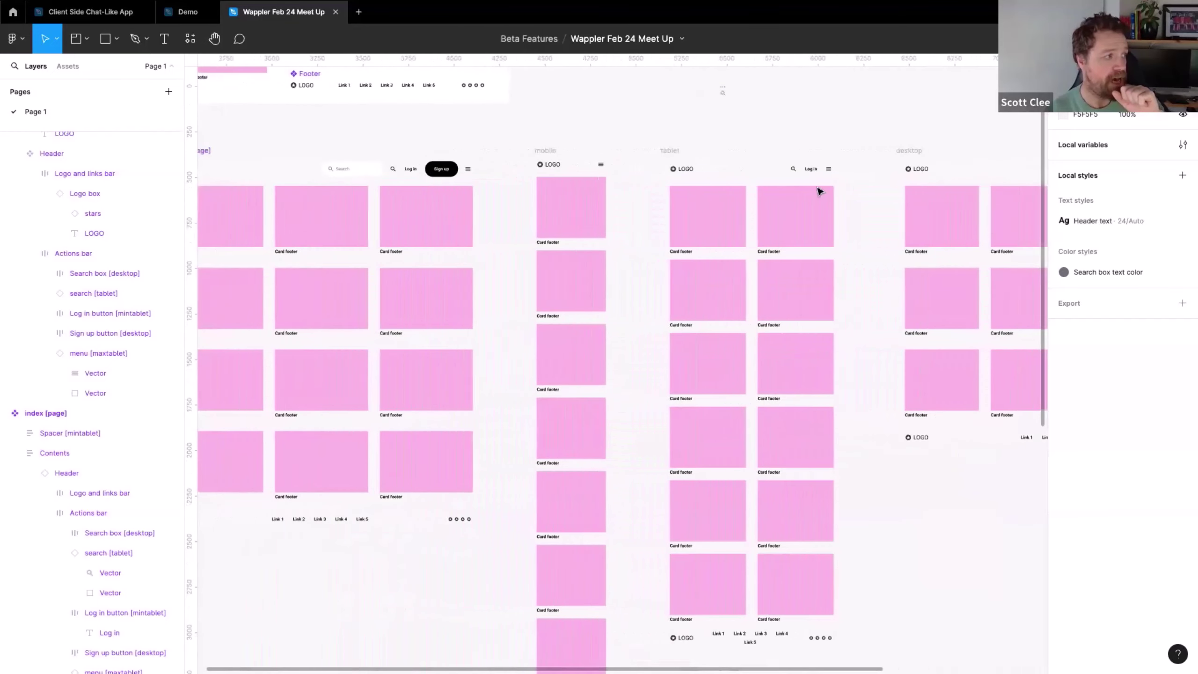
double_click(349, 170)
left_click(349, 170)
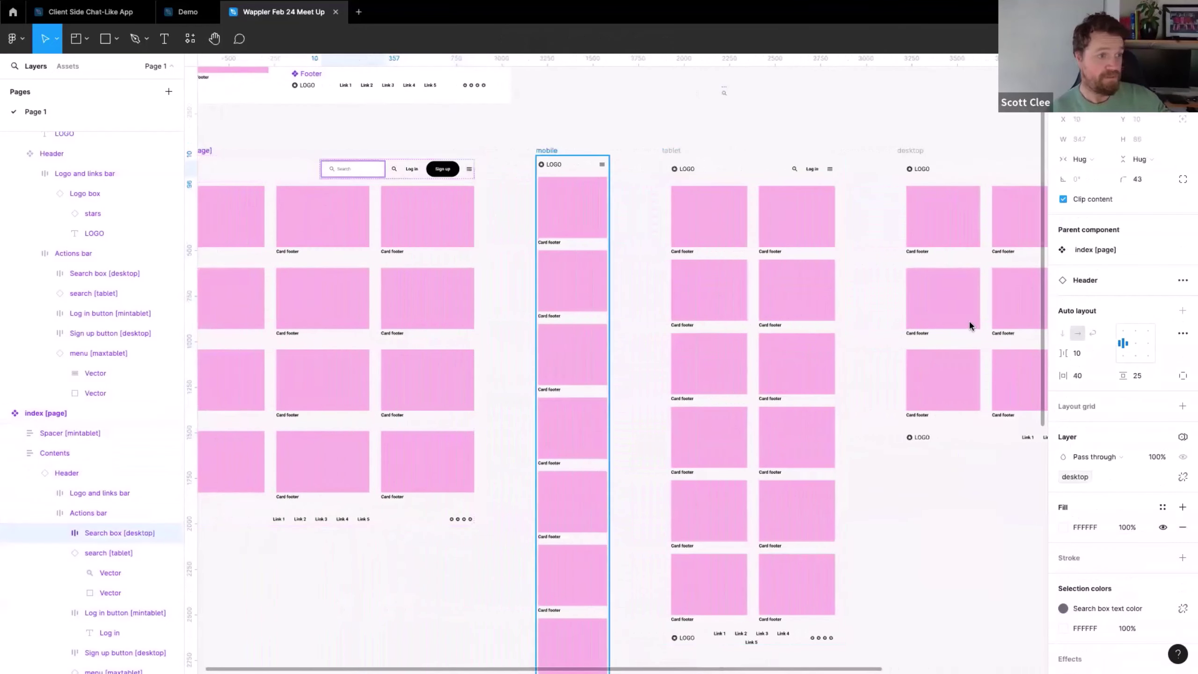
left_click(568, 112)
Copy the share link of the Wappler Feb 24 Meet Up design
scroll(567, 112, "down", 5)
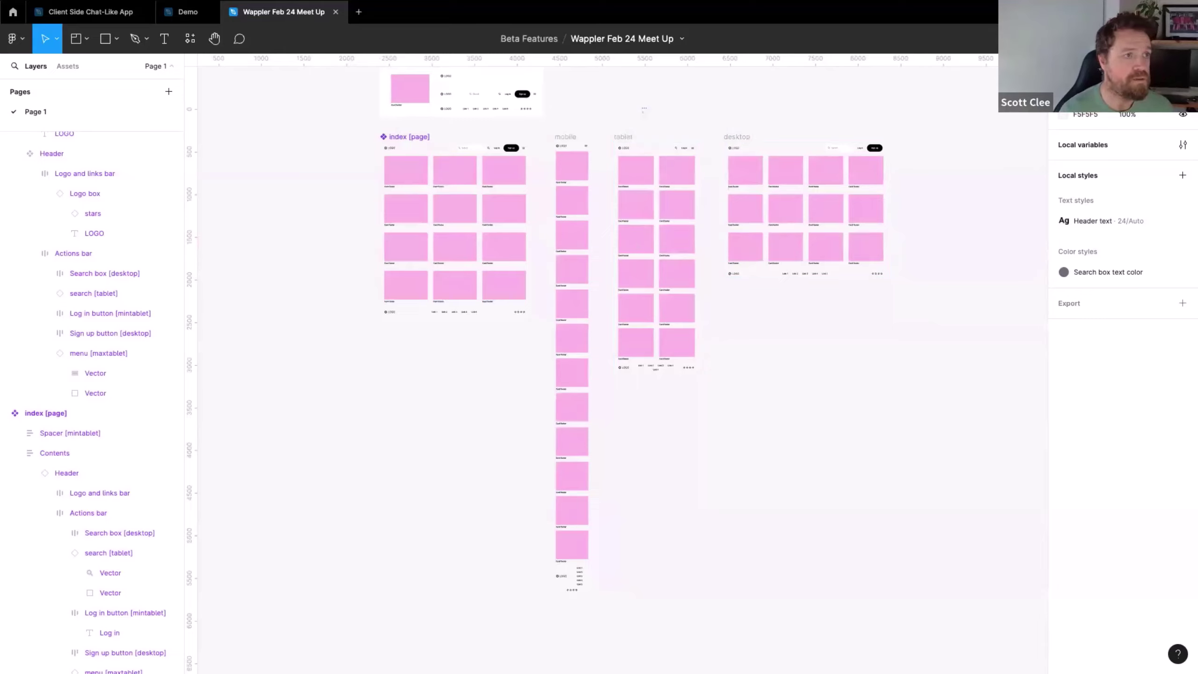
left_click(1073, 38)
left_click(673, 136)
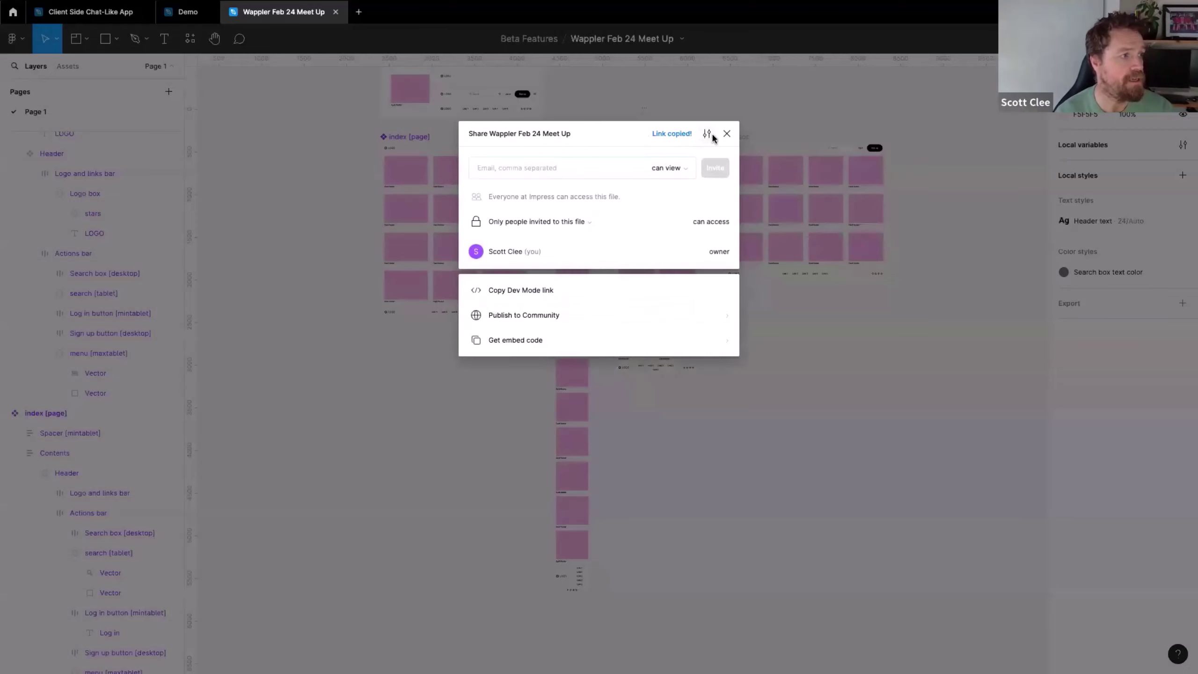
Close the share dialog, switch to the browser and close the localhost:3000 preview over the Impress project
left_click(726, 134)
key("ctrl+Left")
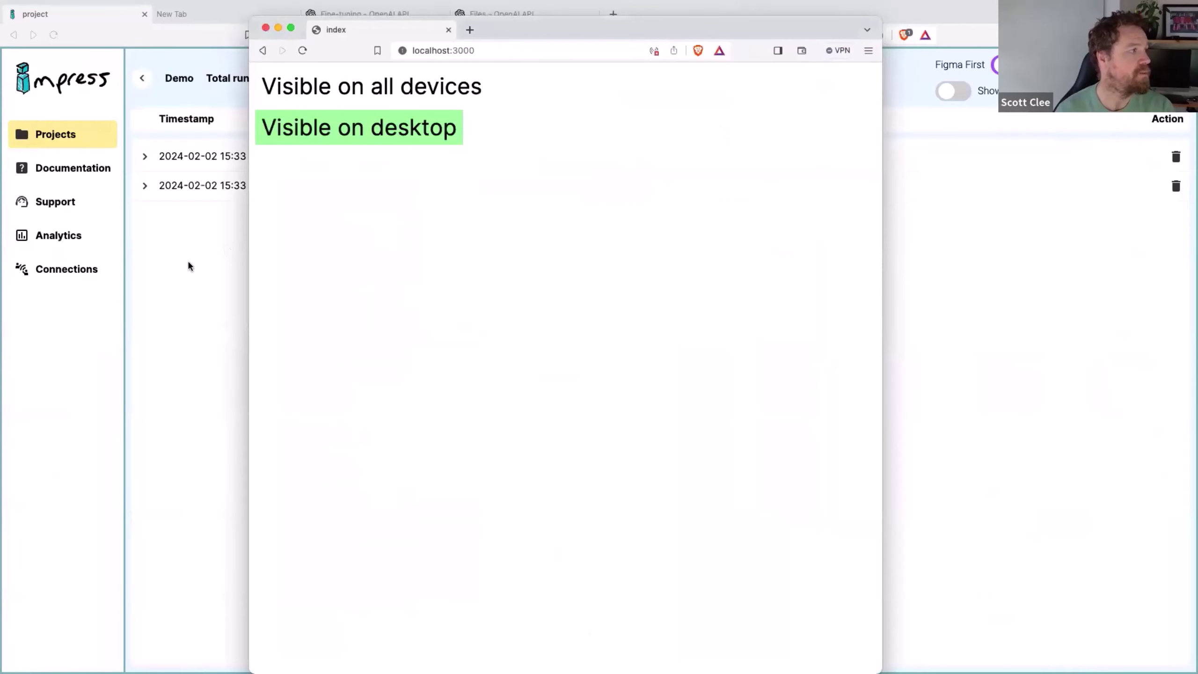
left_click(449, 30)
left_click(449, 31)
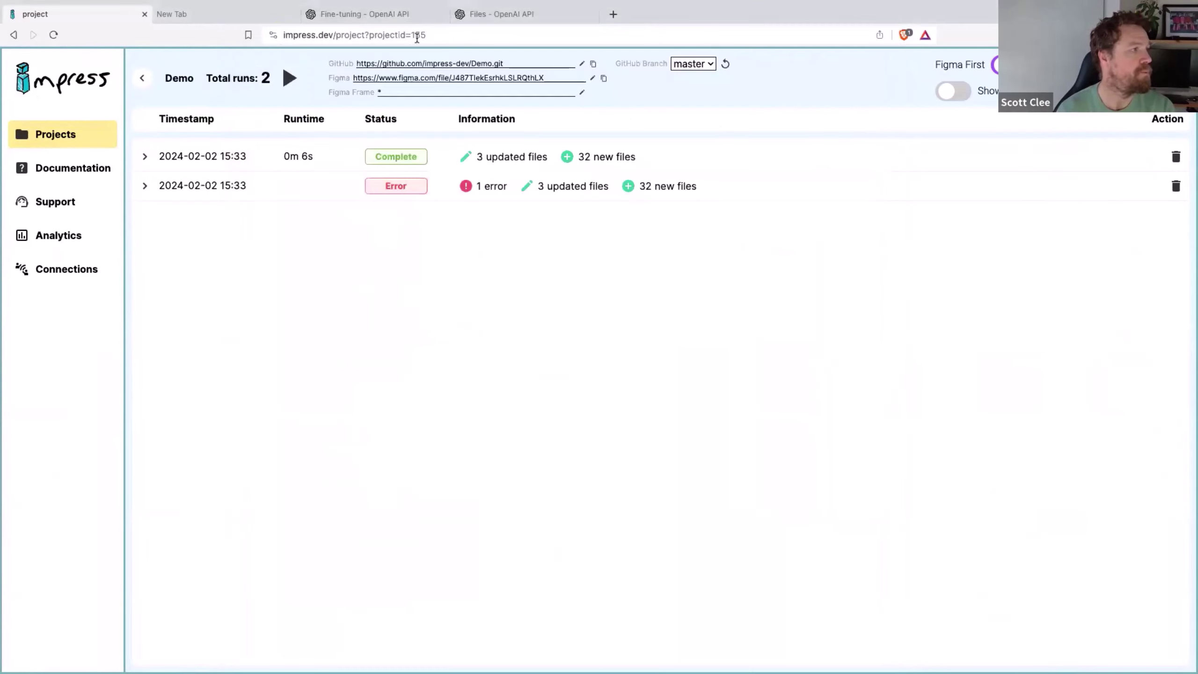
Add an Impress project from the copied Figma link and approve creating its GitHub repository Wappler-Feb-24-Meet-Up
left_click(143, 79)
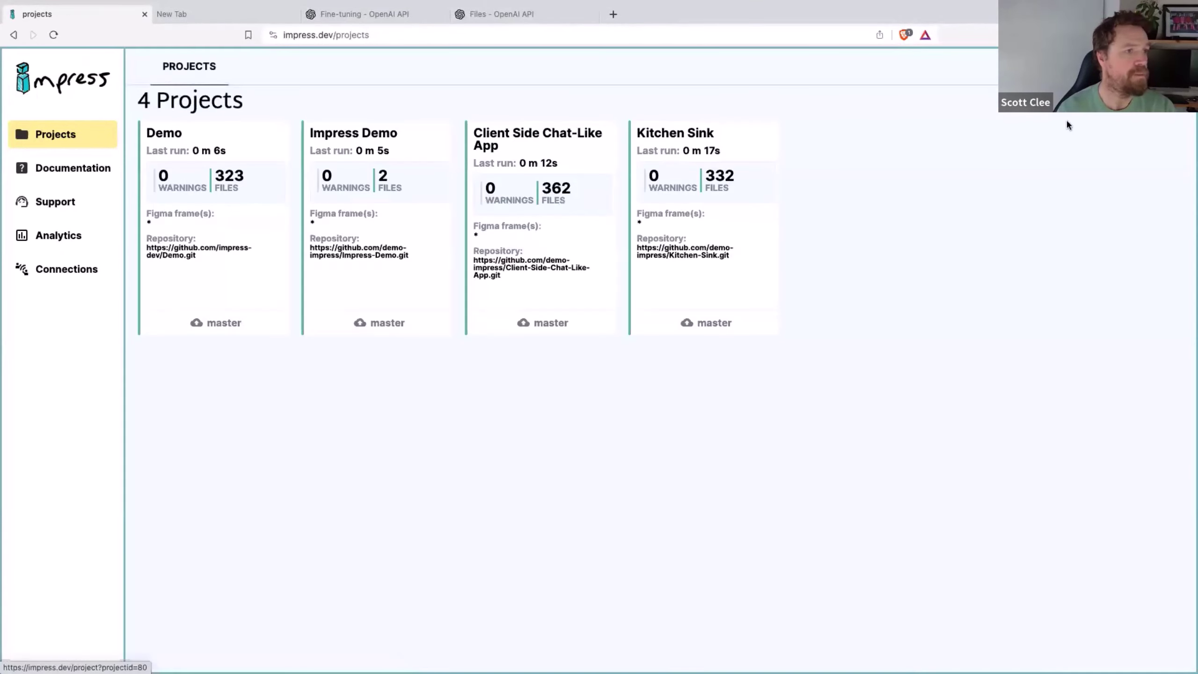
left_click(1141, 66)
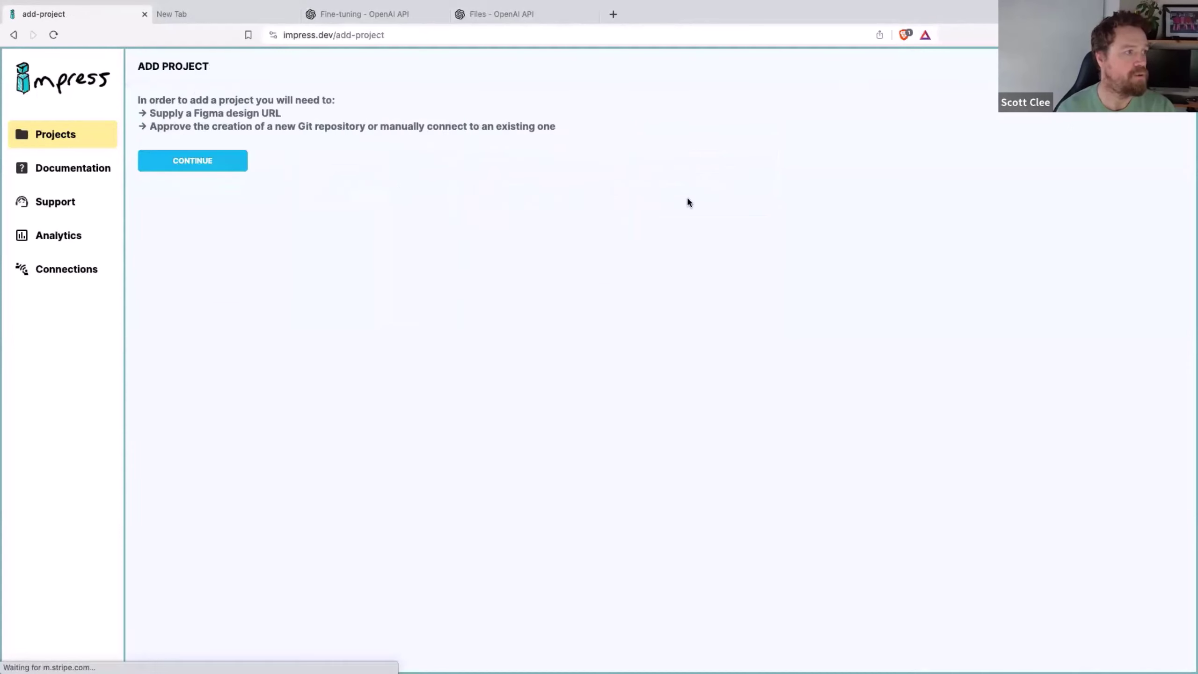
left_click(230, 160)
left_click(213, 155)
key("super+v")
left_click(398, 155)
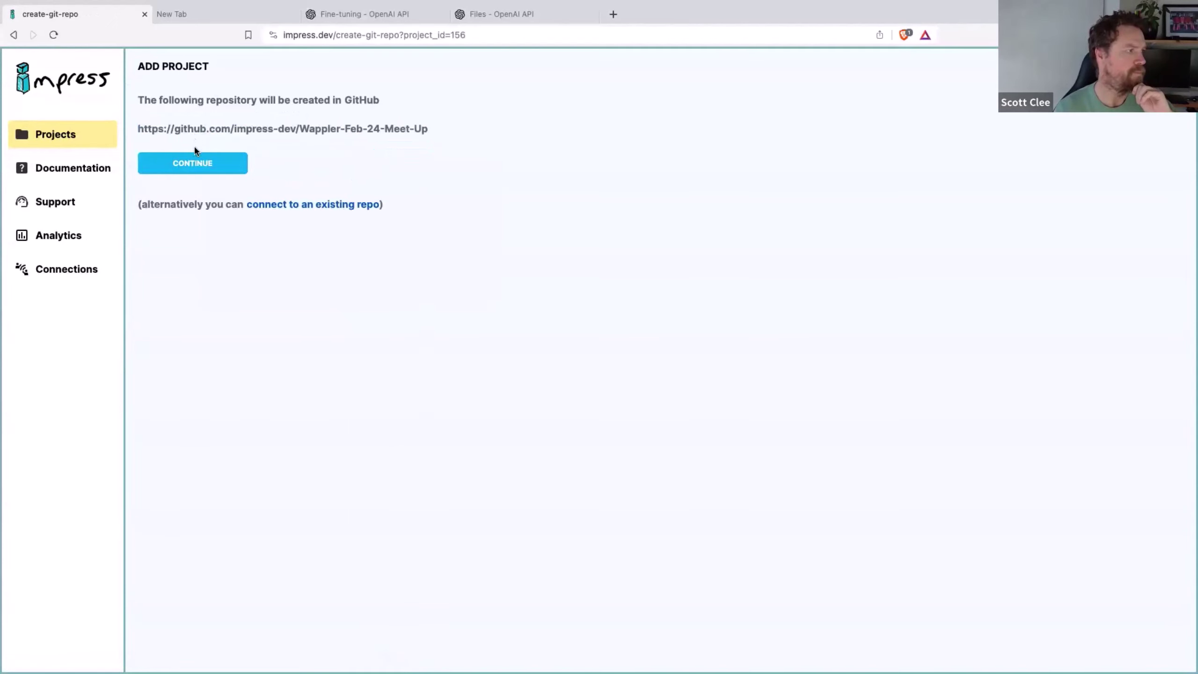
left_click(194, 163)
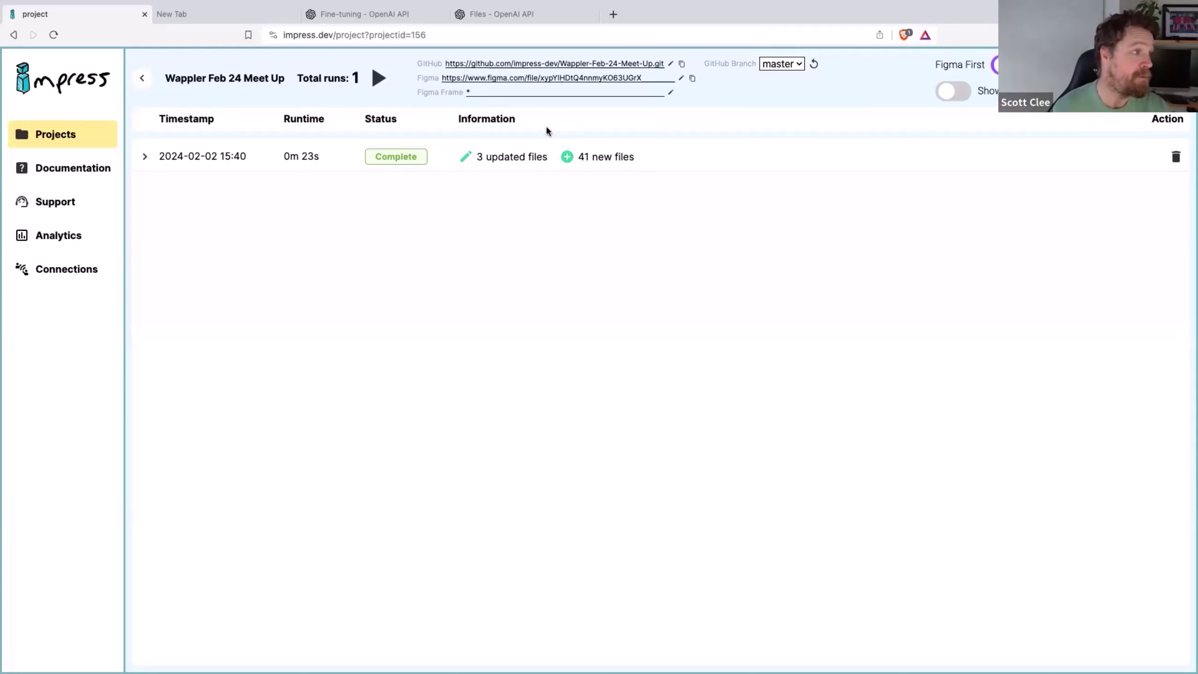
Copy the project's GitHub URL and, in Wappler, set up a Git clone project named Demo2 with that repository
left_click(682, 65)
key("ctrl+Right")
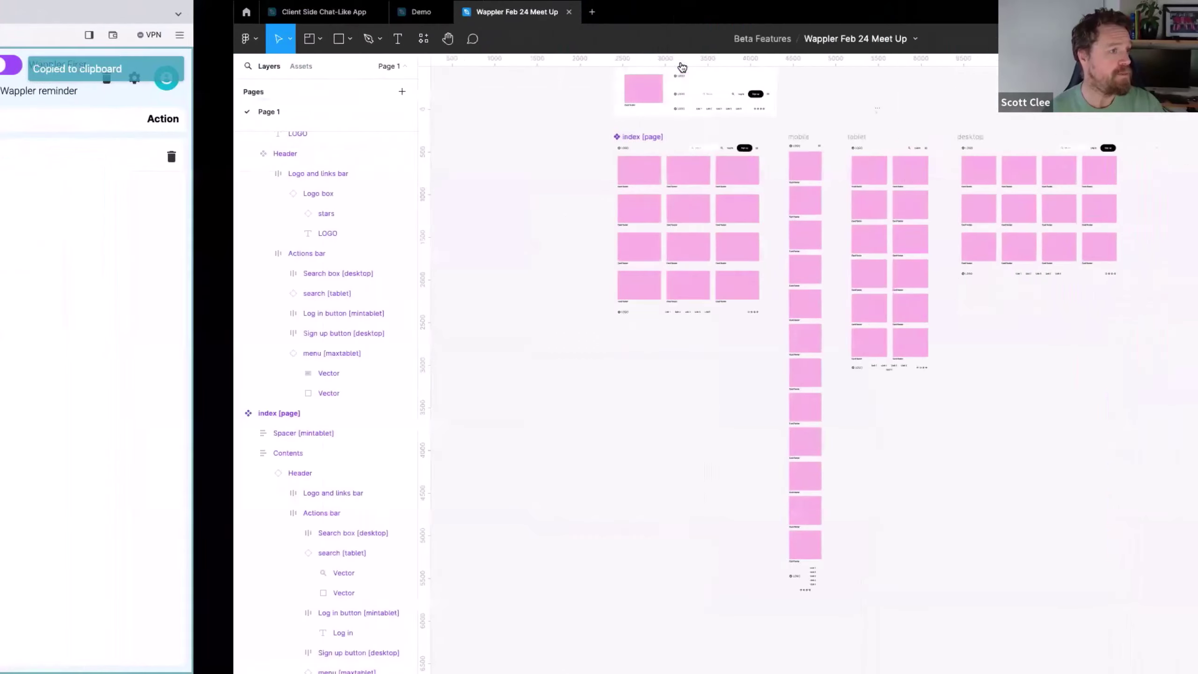
key("ctrl+Right")
left_click(577, 9)
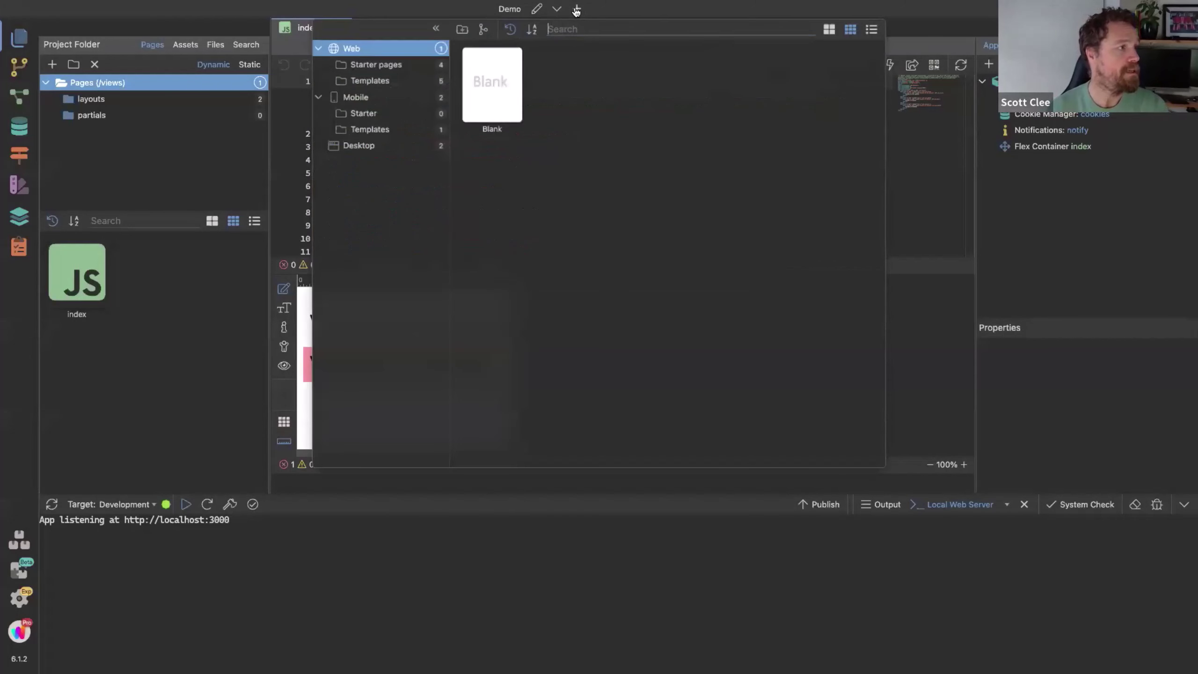
left_click(483, 29)
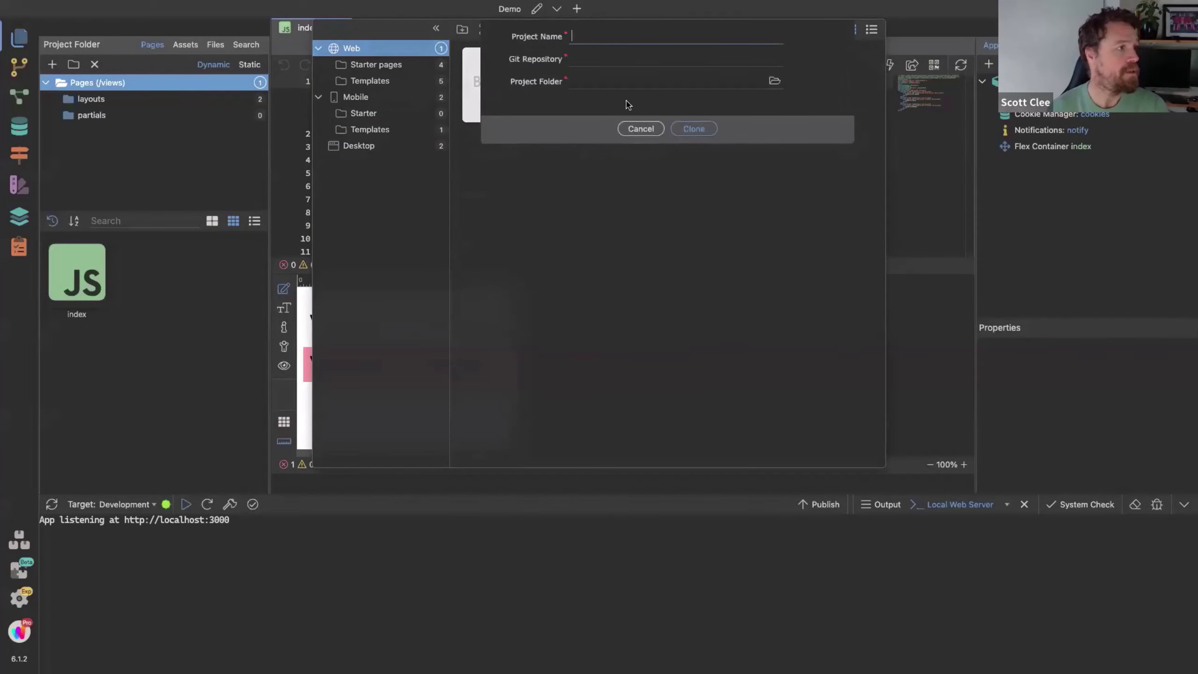
type("Demo2")
left_click(692, 60)
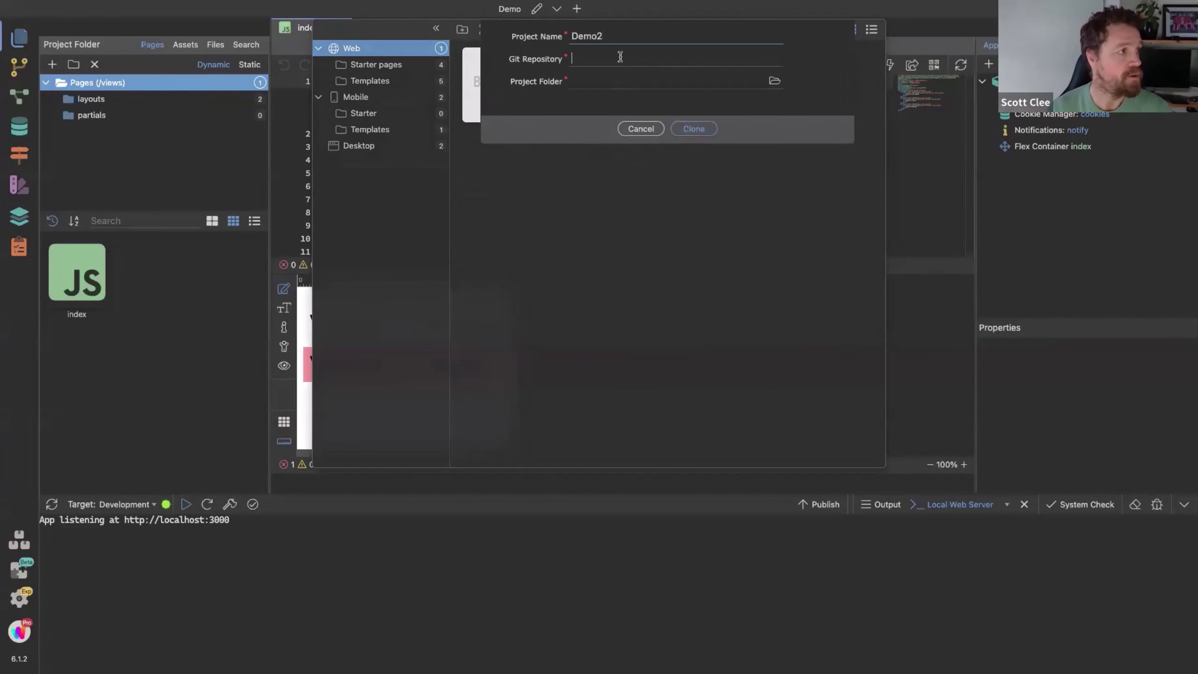
key("super+v")
Create a Demo2 folder inside WapplerMeetUp and choose it as the project folder
left_click(775, 81)
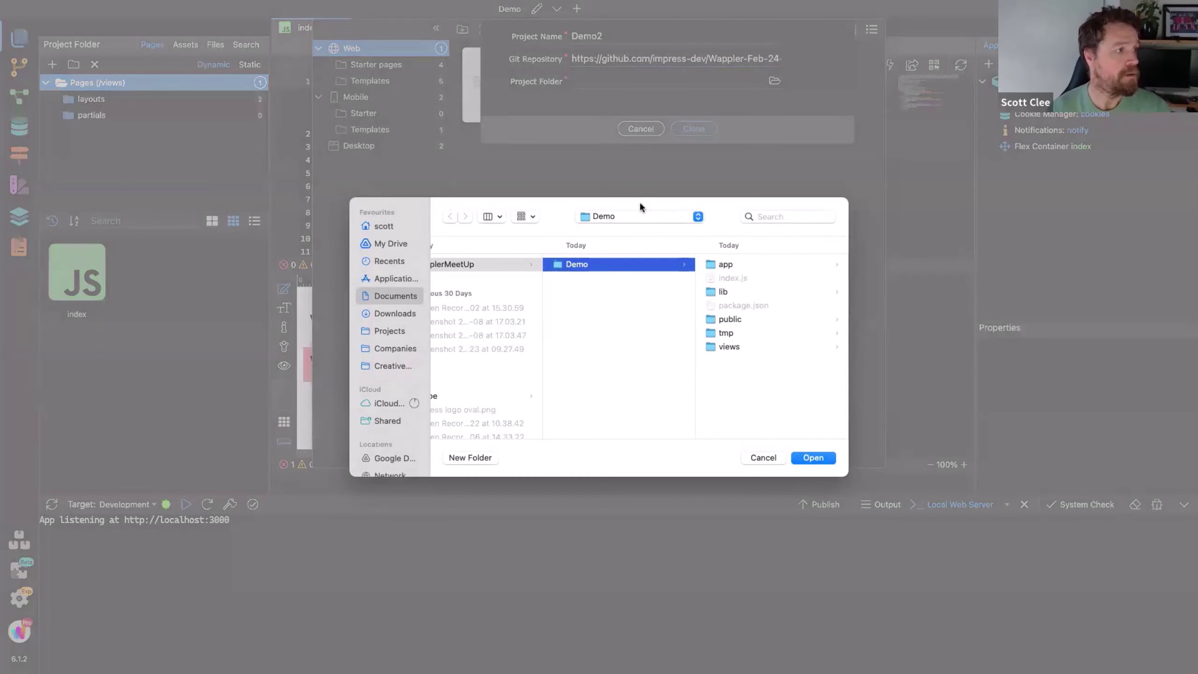
left_click(632, 215)
left_click(623, 231)
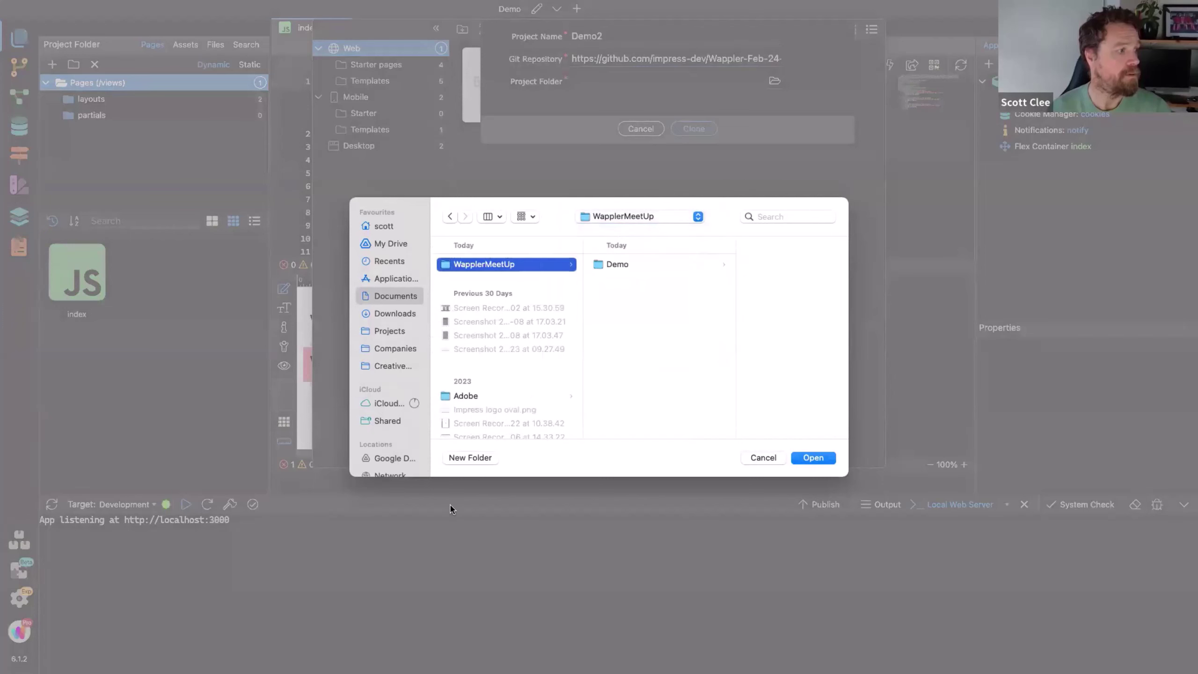
left_click(461, 457)
type("Demo2")
key("Return")
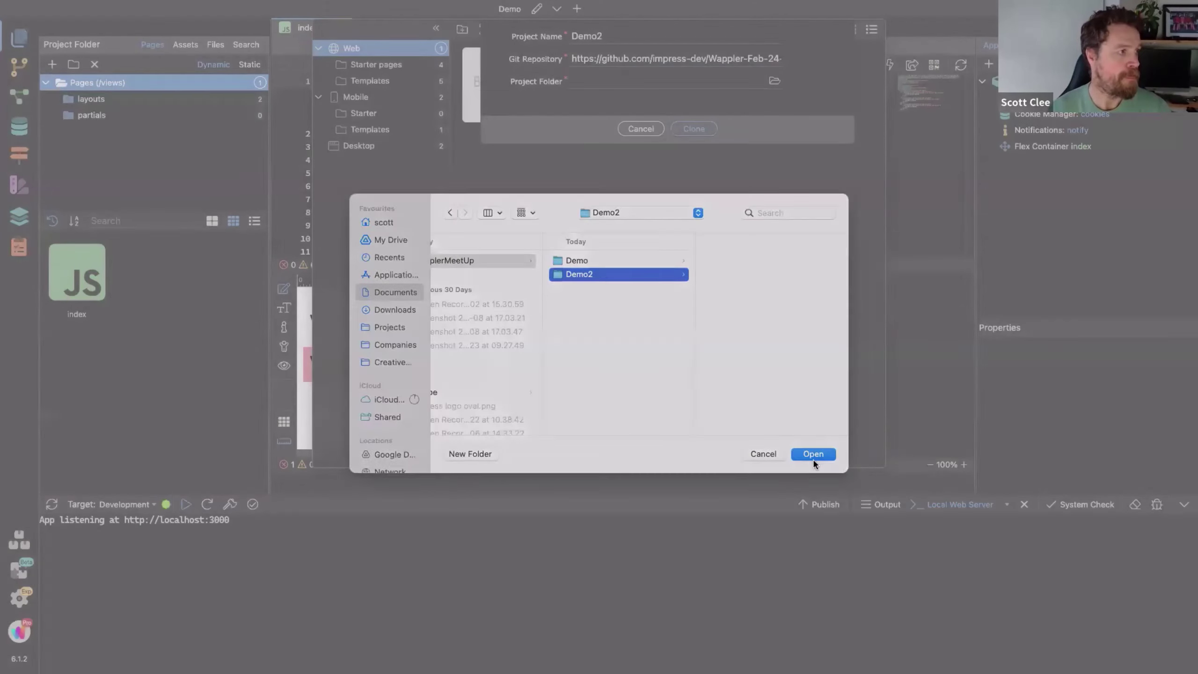
left_click(813, 457)
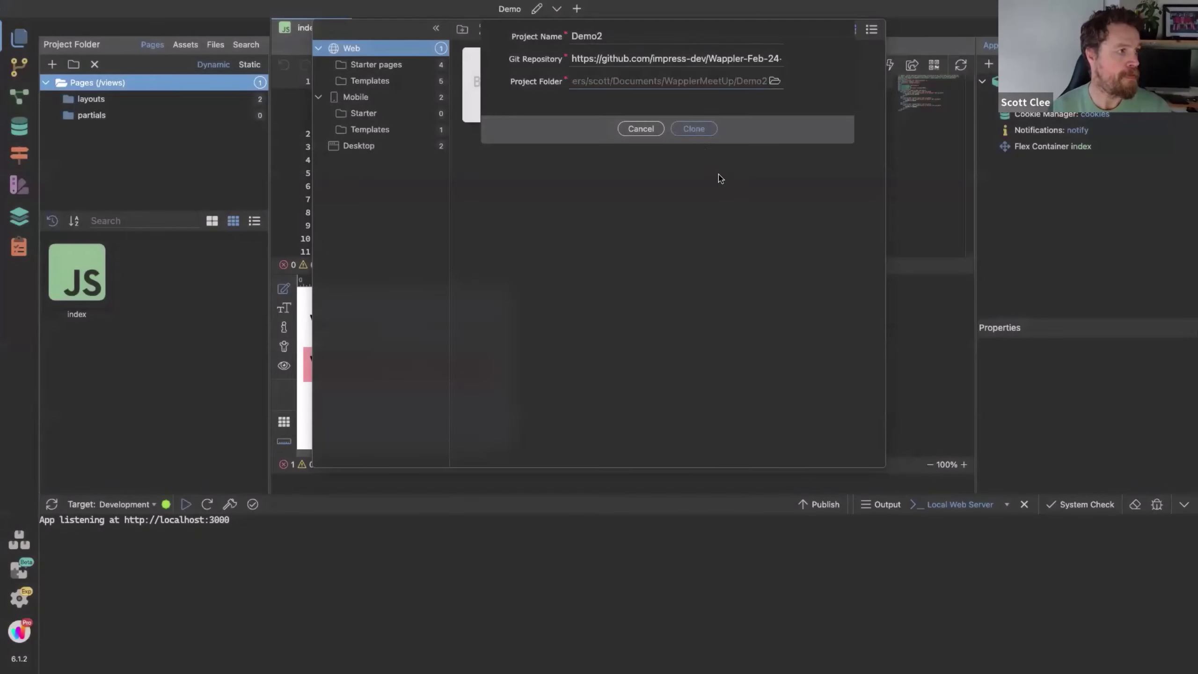
Clone the repository into the Demo2 project and update all of its suggested project assets
left_click(694, 129)
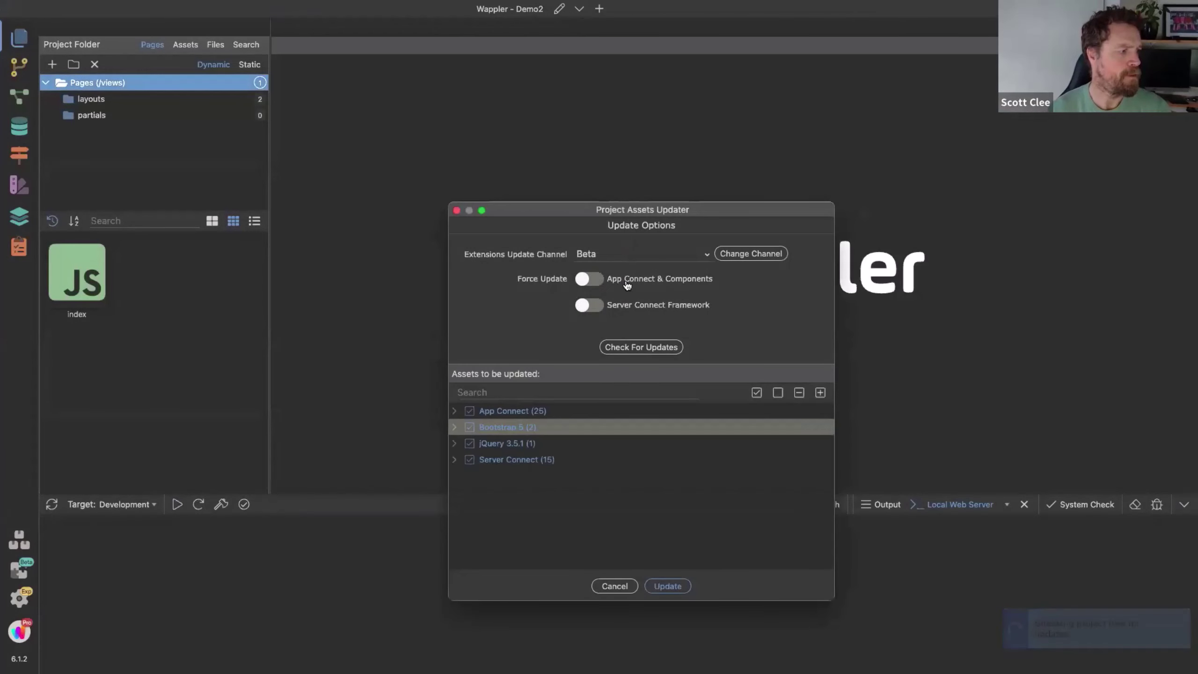
left_click(670, 585)
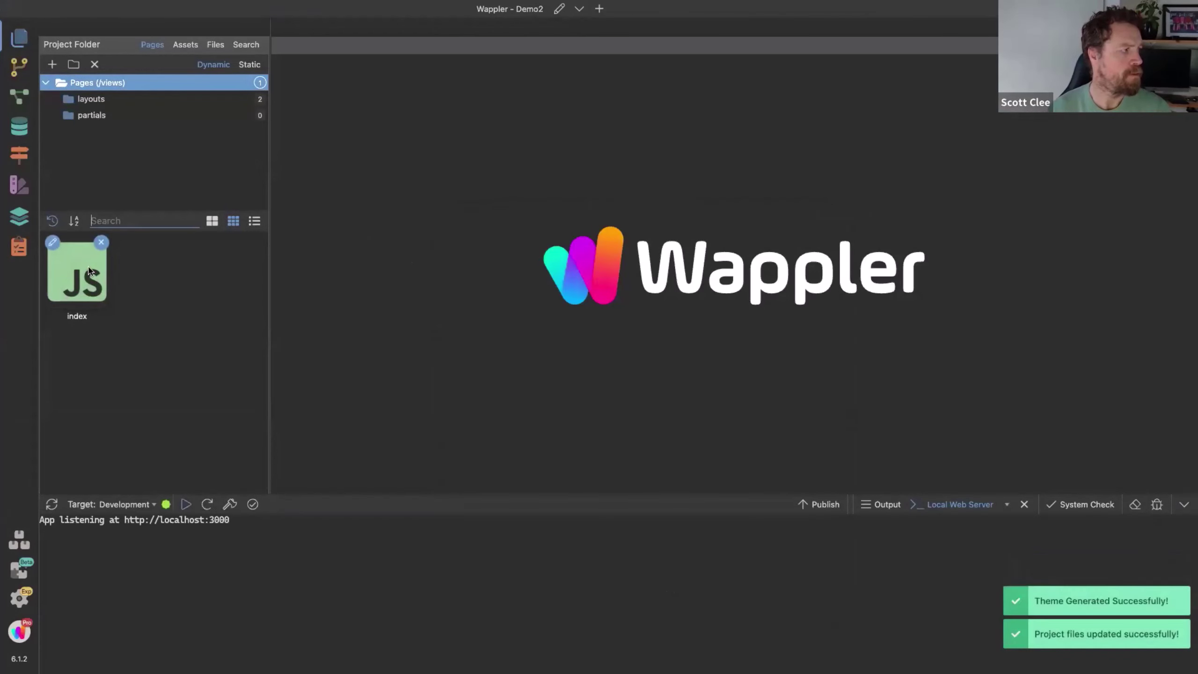
Switch to the browser and open localhost:3000 in a new tab
key("ctrl+Left")
key("ctrl+Left")
key("ctrl+Left")
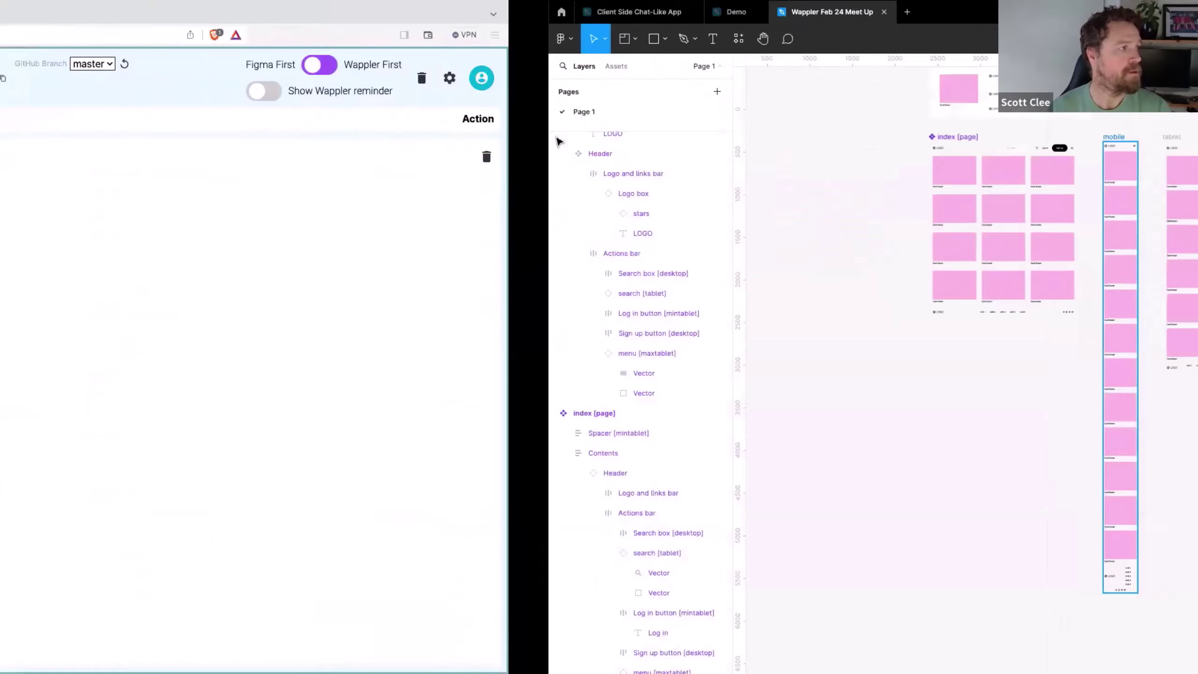
left_click(613, 13)
type("localhost:3000")
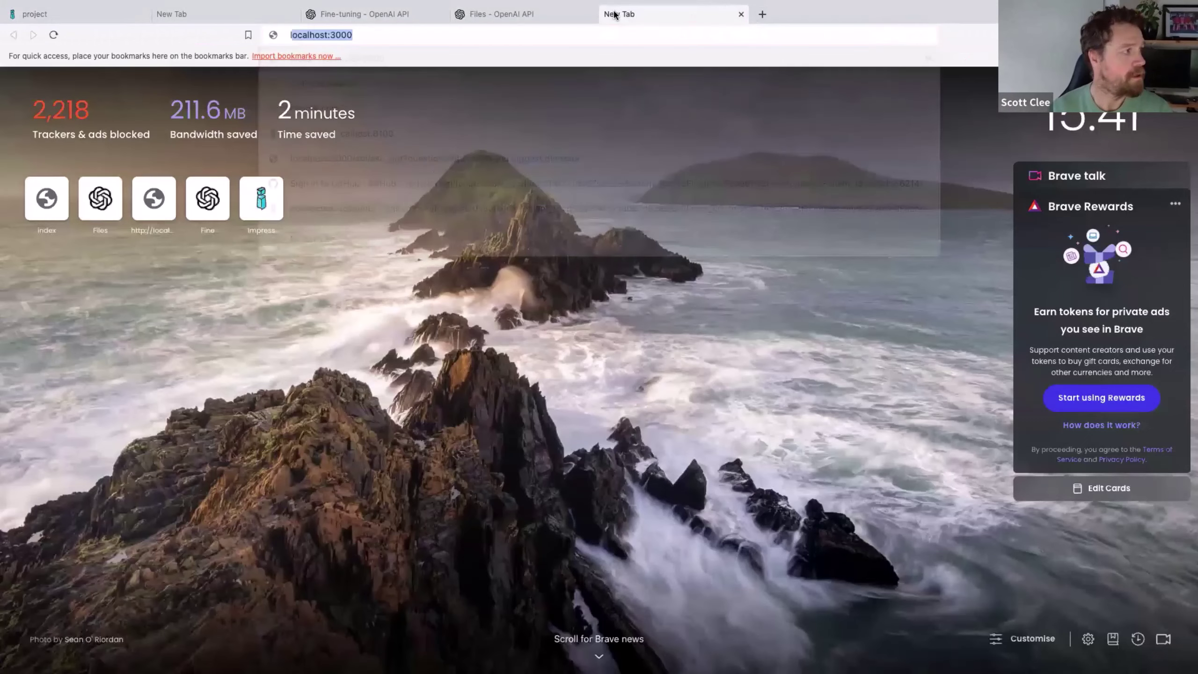
key("Return")
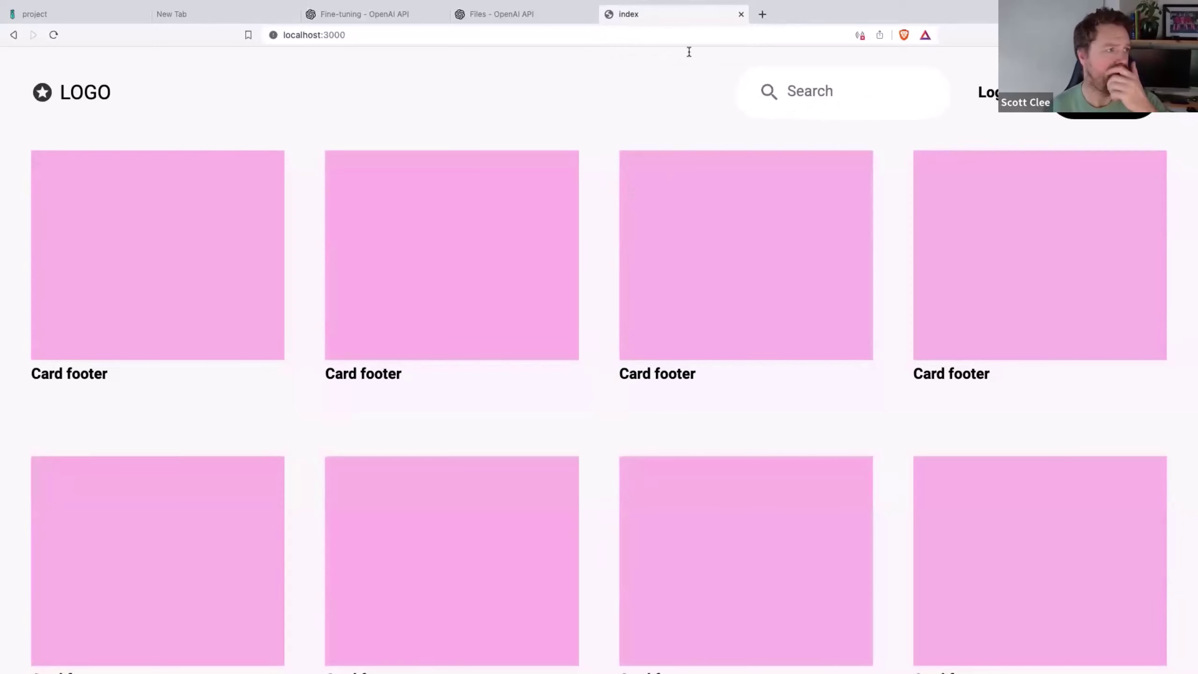
Detach the localhost page into its own window and narrow it to show the single-column mobile layout
left_click_drag(676, 19, 410, 39)
left_click_drag(487, 139, 462, 258)
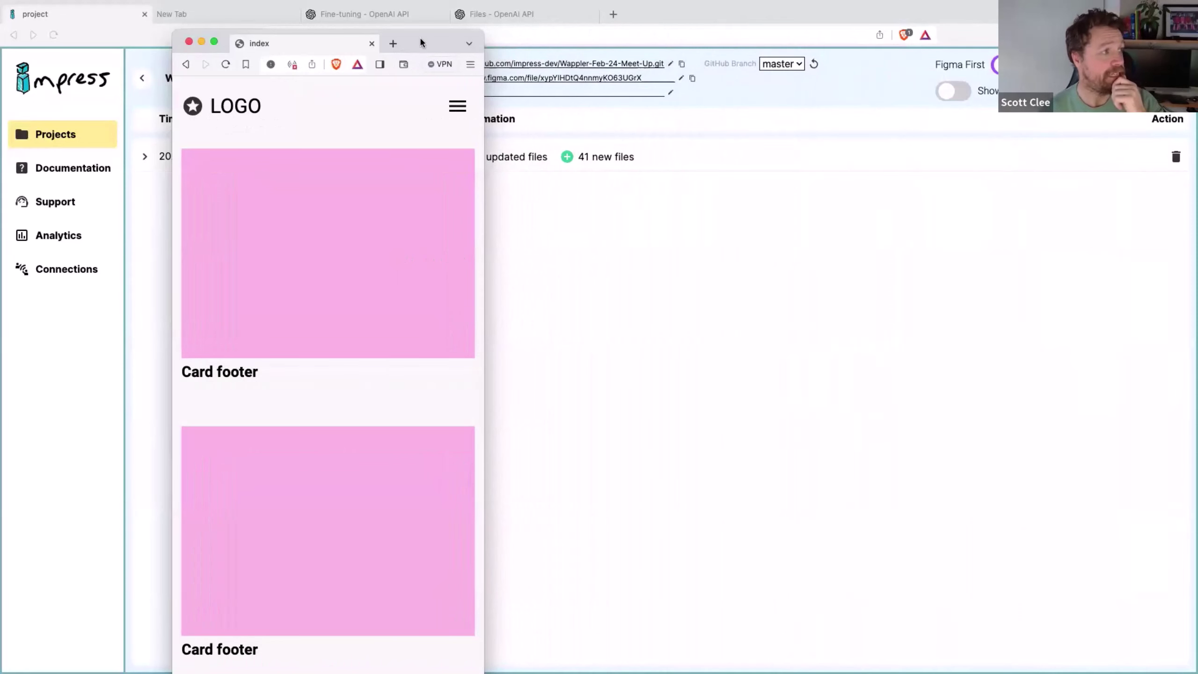
left_click_drag(421, 40, 682, 16)
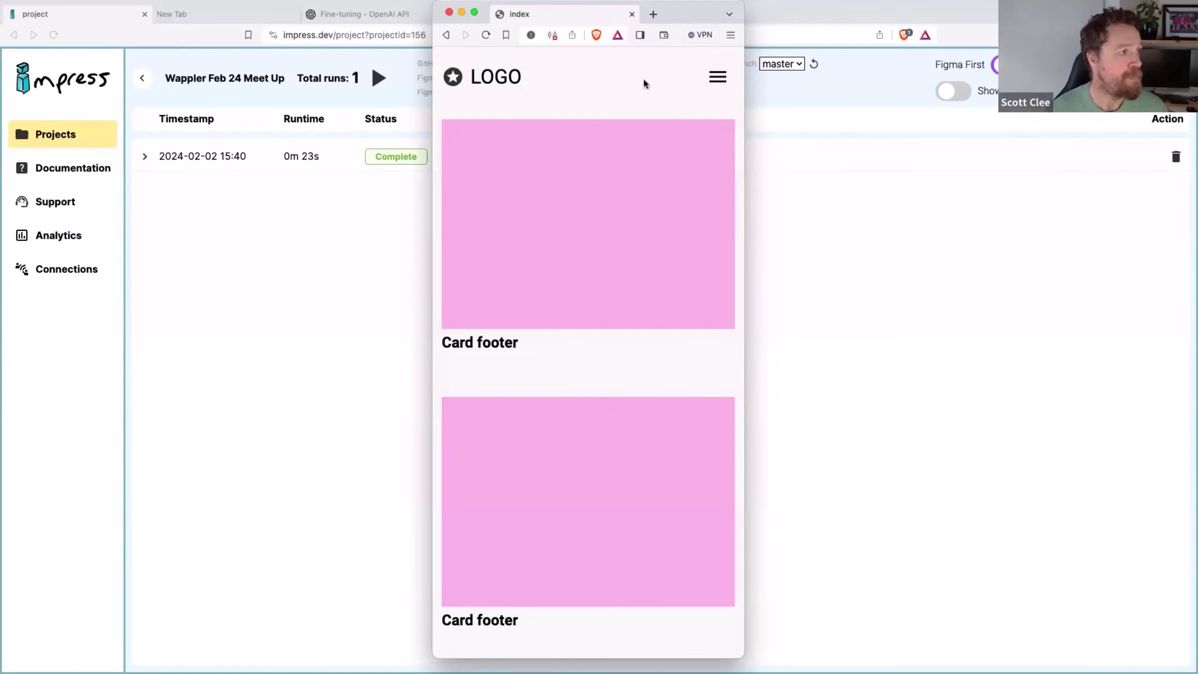
Inspect the localhost page, open the index.css source in the developer tools, and widen the window
right_click(608, 95)
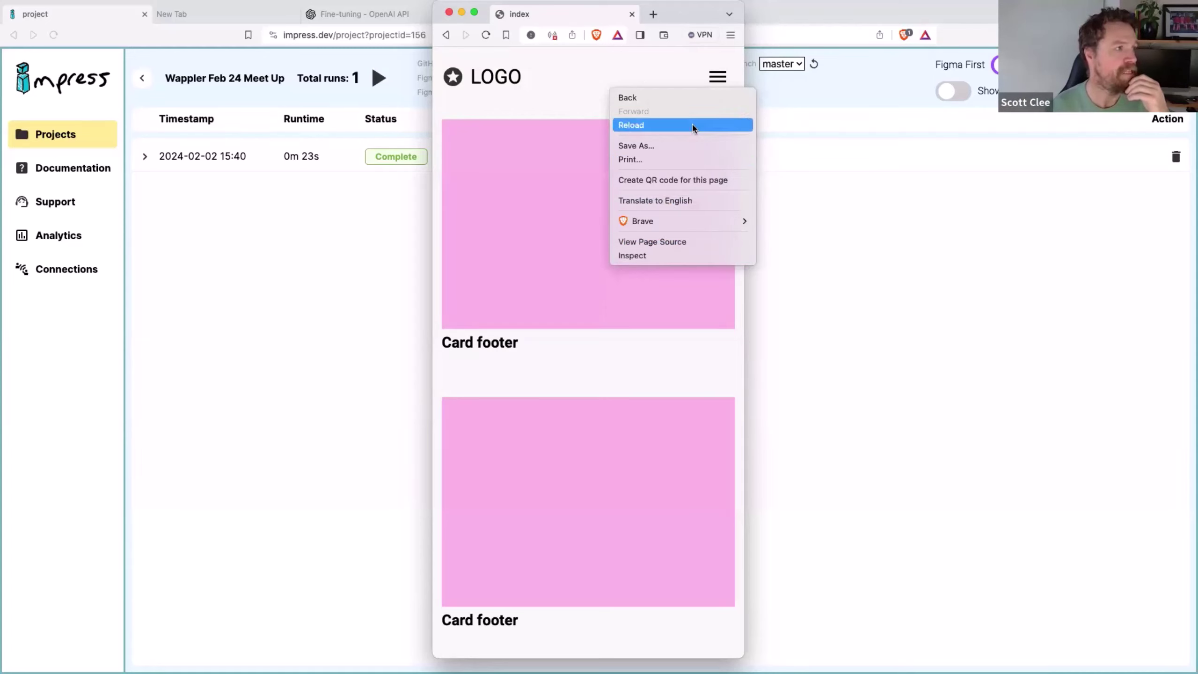
left_click(637, 71)
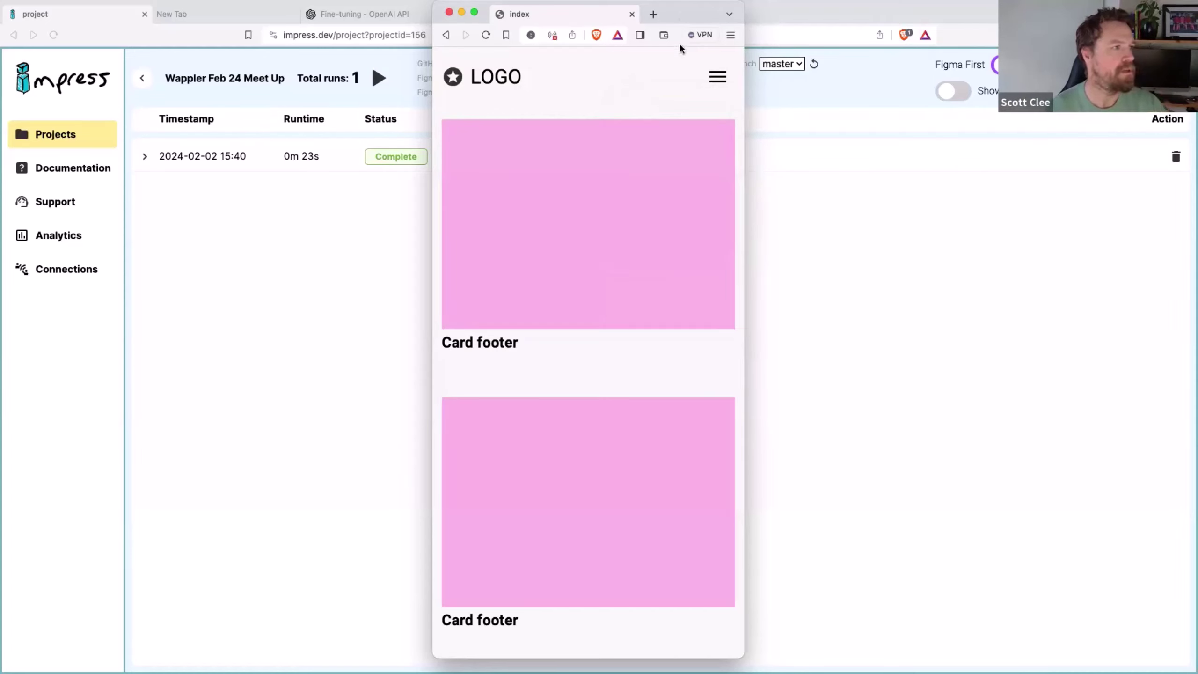
right_click(606, 110)
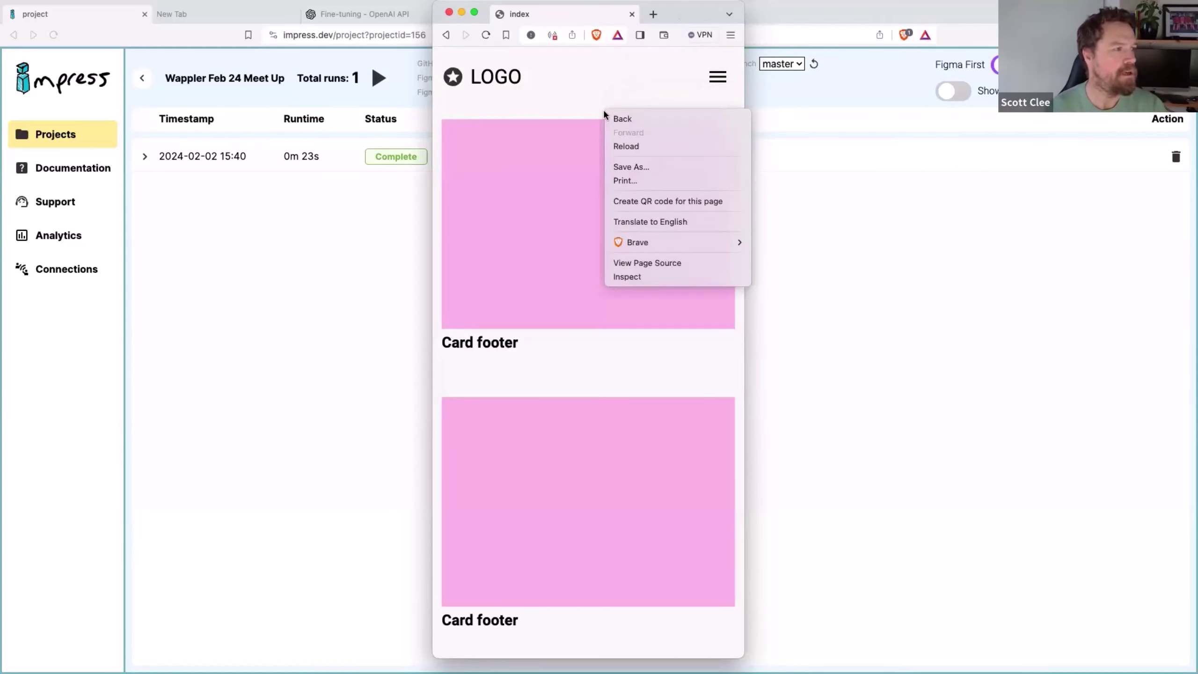
left_click(633, 277)
left_click_drag(744, 188, 1197, 189)
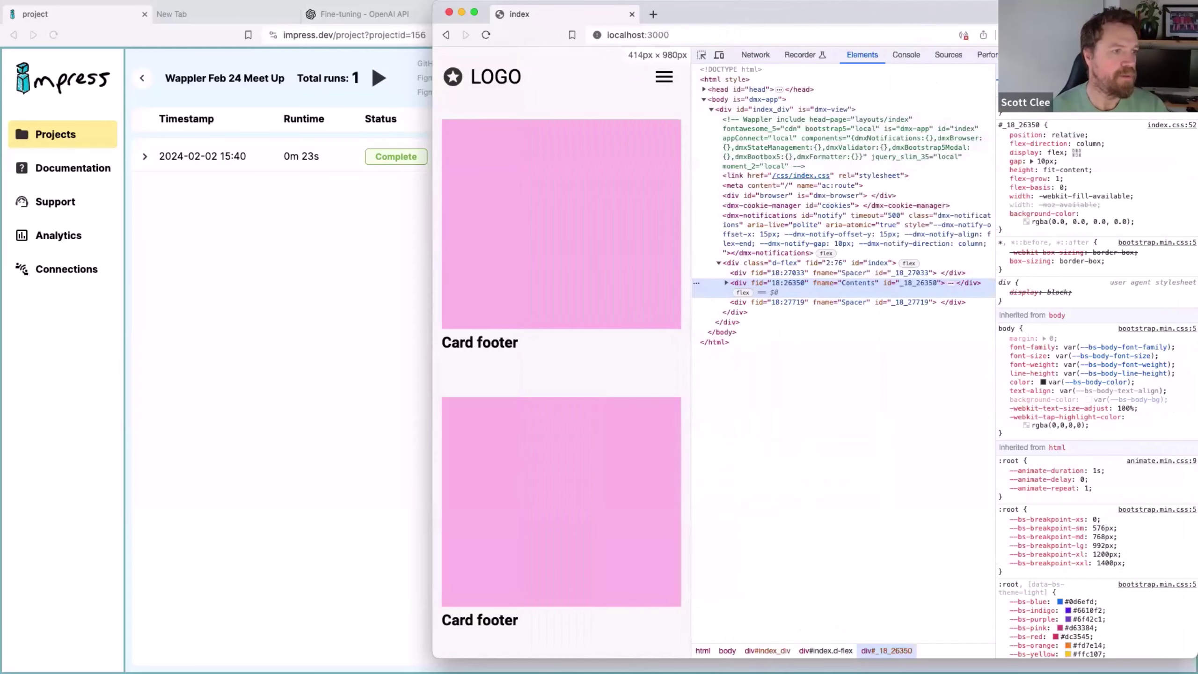
left_click(1172, 124)
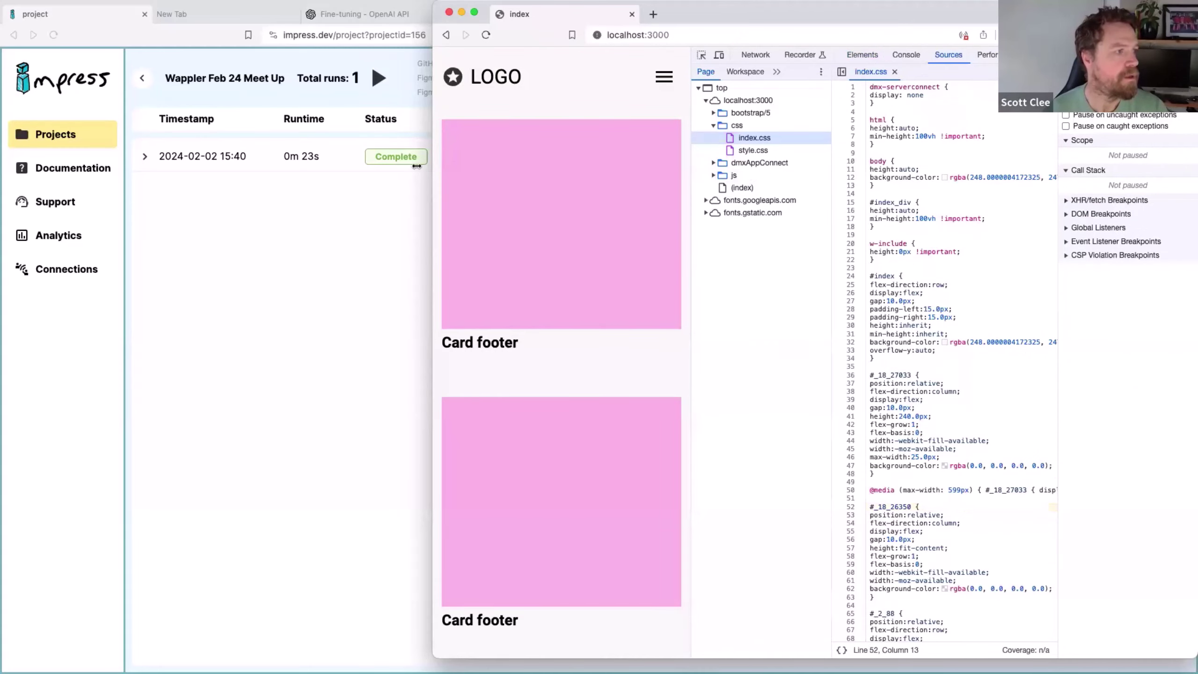
left_click_drag(434, 163, 16, 213)
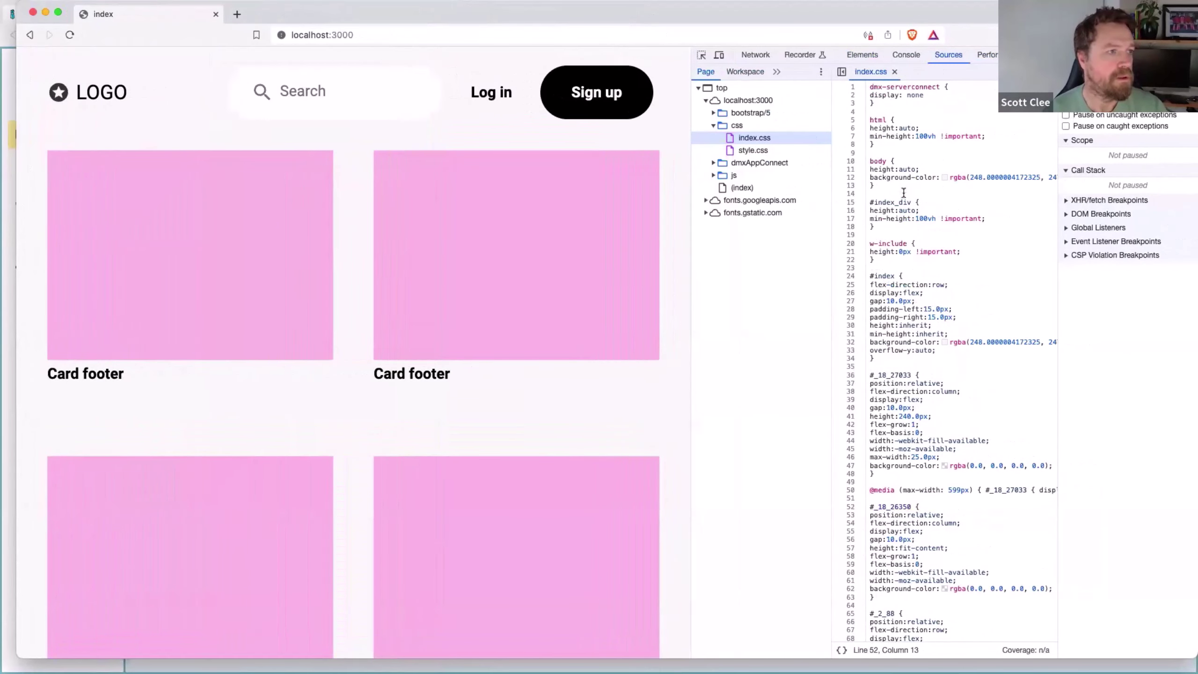
Examine the #index and #_18_27033 rule names in index.css
scroll(904, 193, "down", 2)
scroll(903, 191, "up", 2)
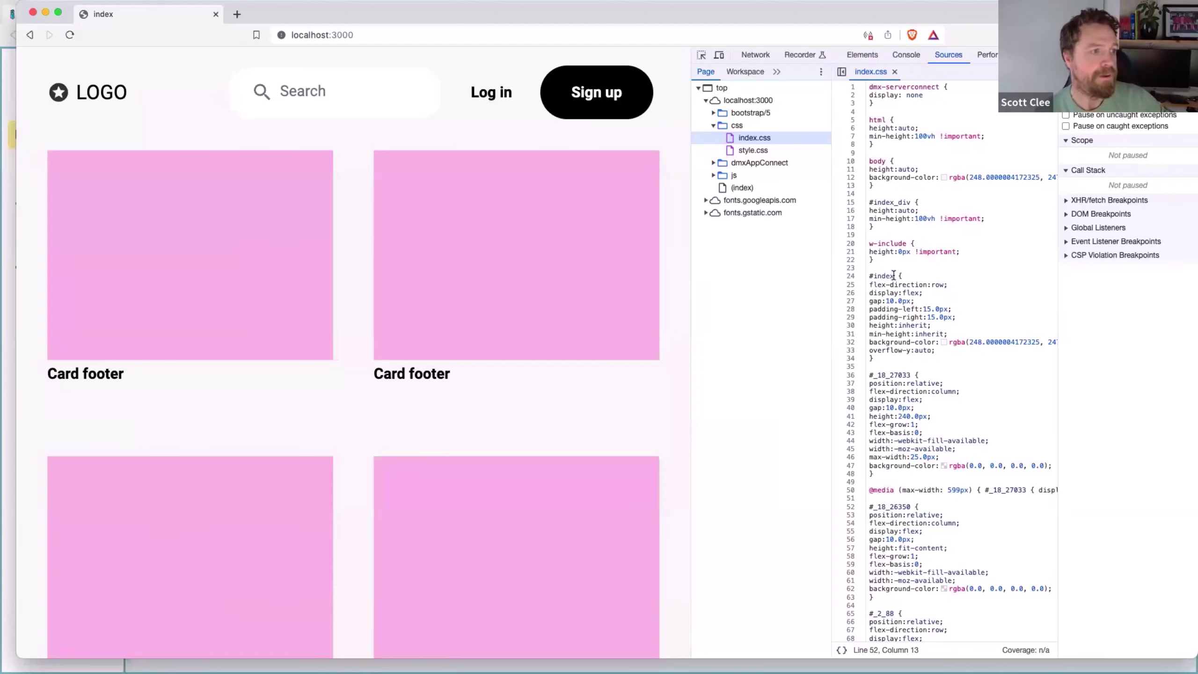
left_click_drag(894, 276, 874, 276)
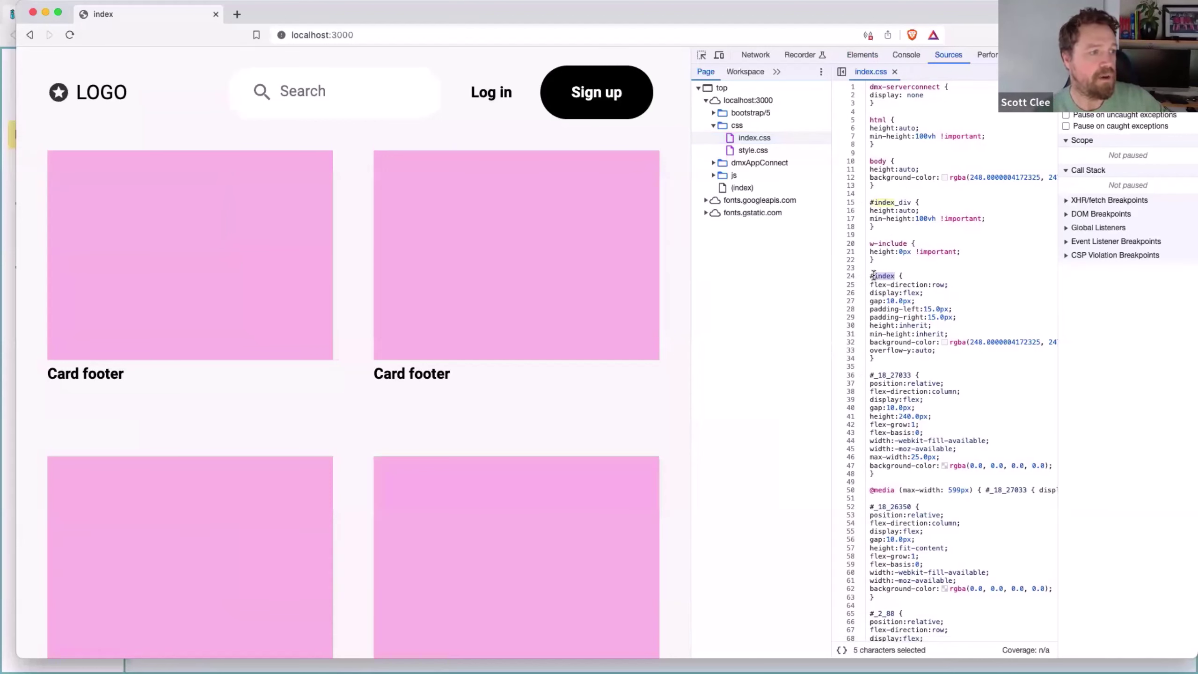
left_click_drag(912, 375, 875, 377)
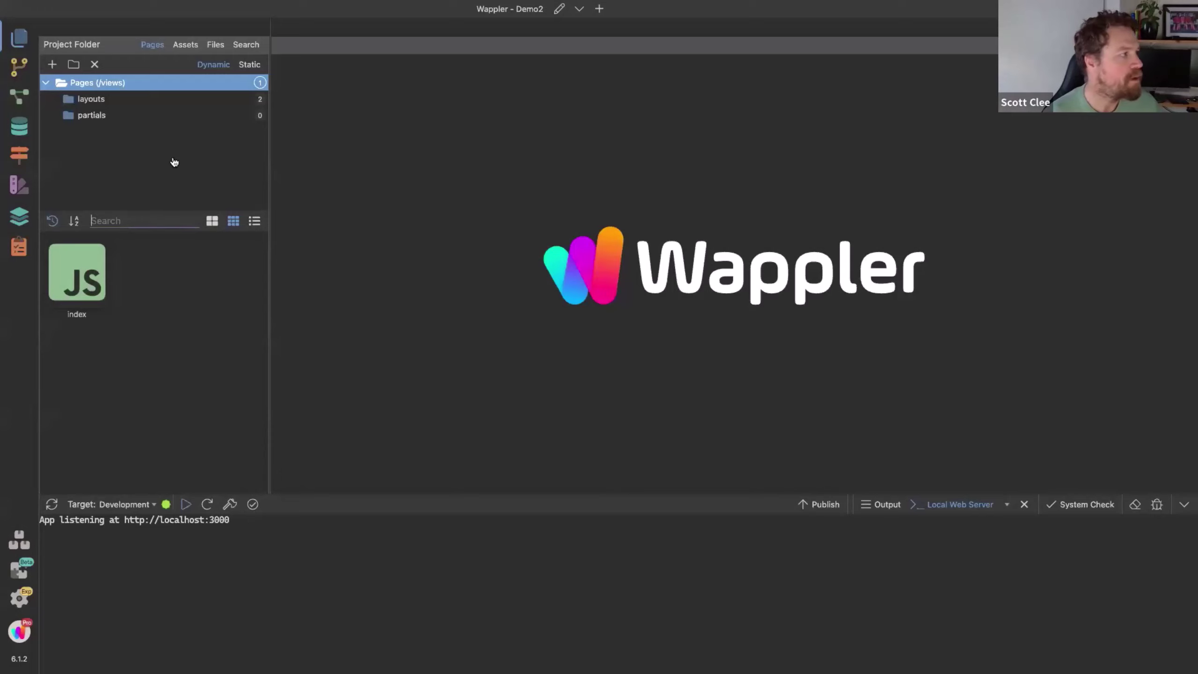
Open the index page of the Demo2 project in Wappler
left_click(21, 41)
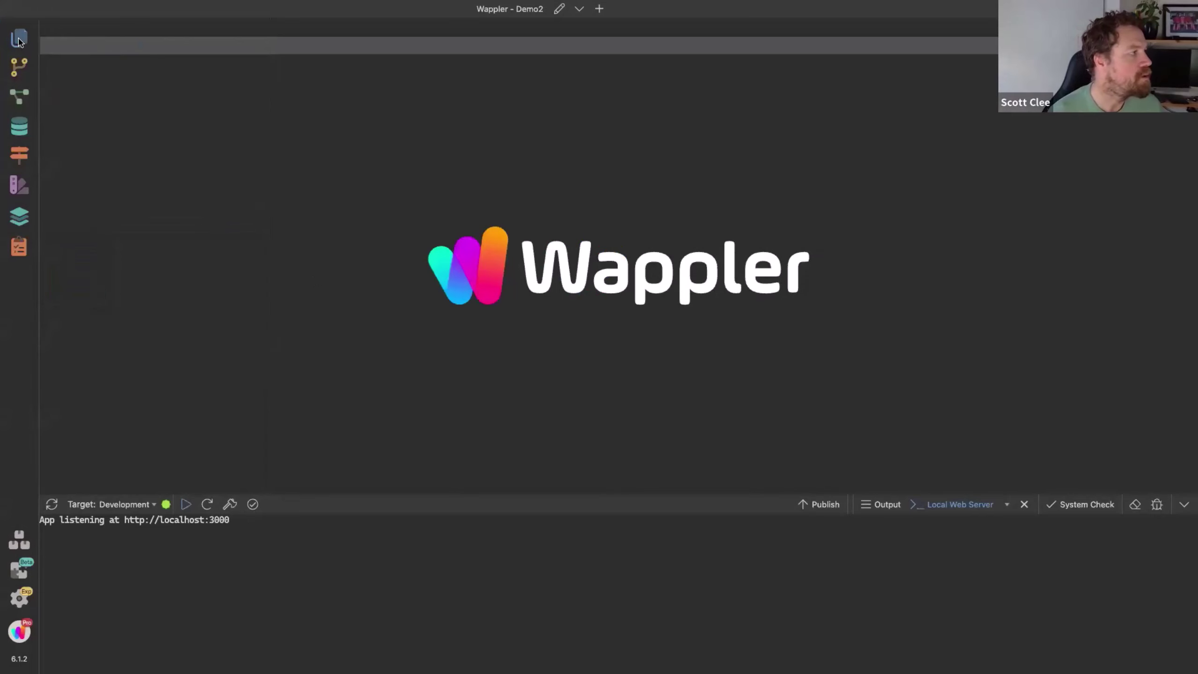
left_click(20, 40)
double_click(90, 271)
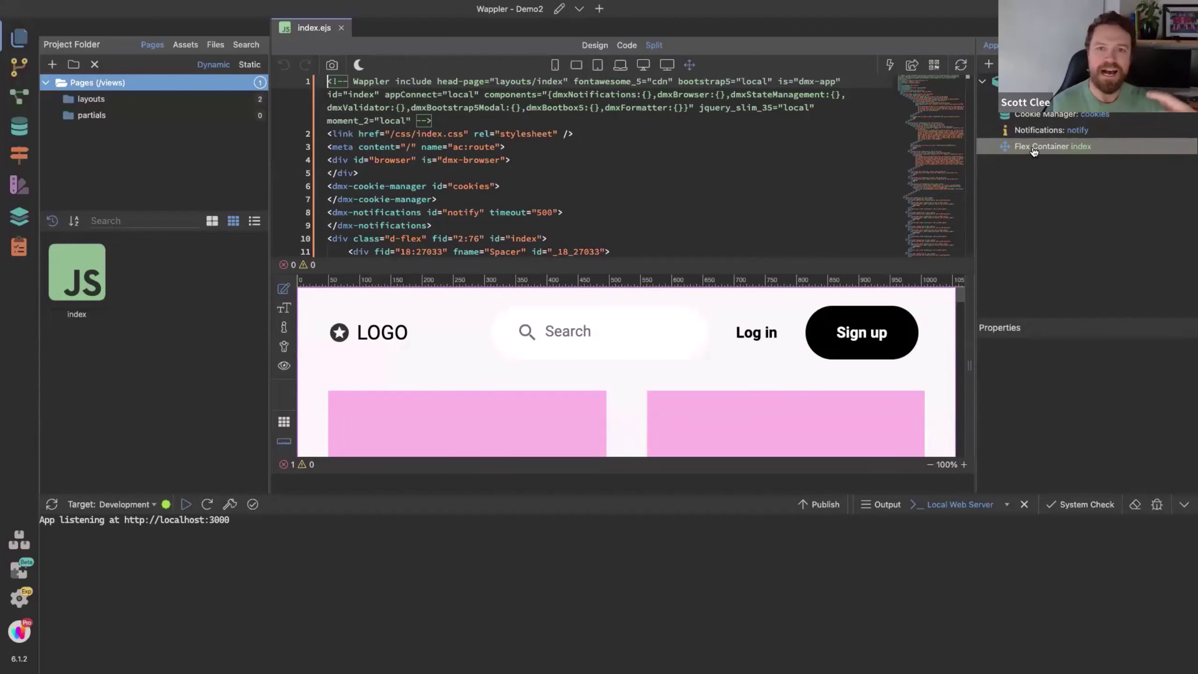
Revisit the Figma design, return to the browser's index.css source and highlight the _18_27033 ID
key("ctrl+Left")
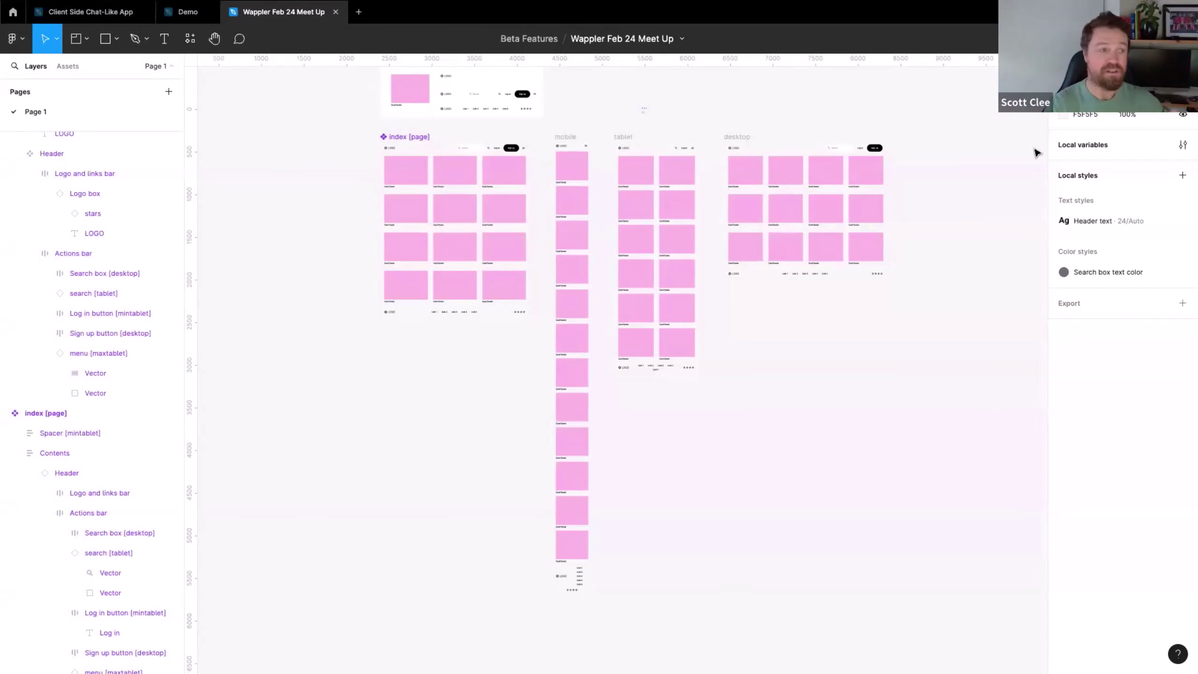
key("ctrl+Right")
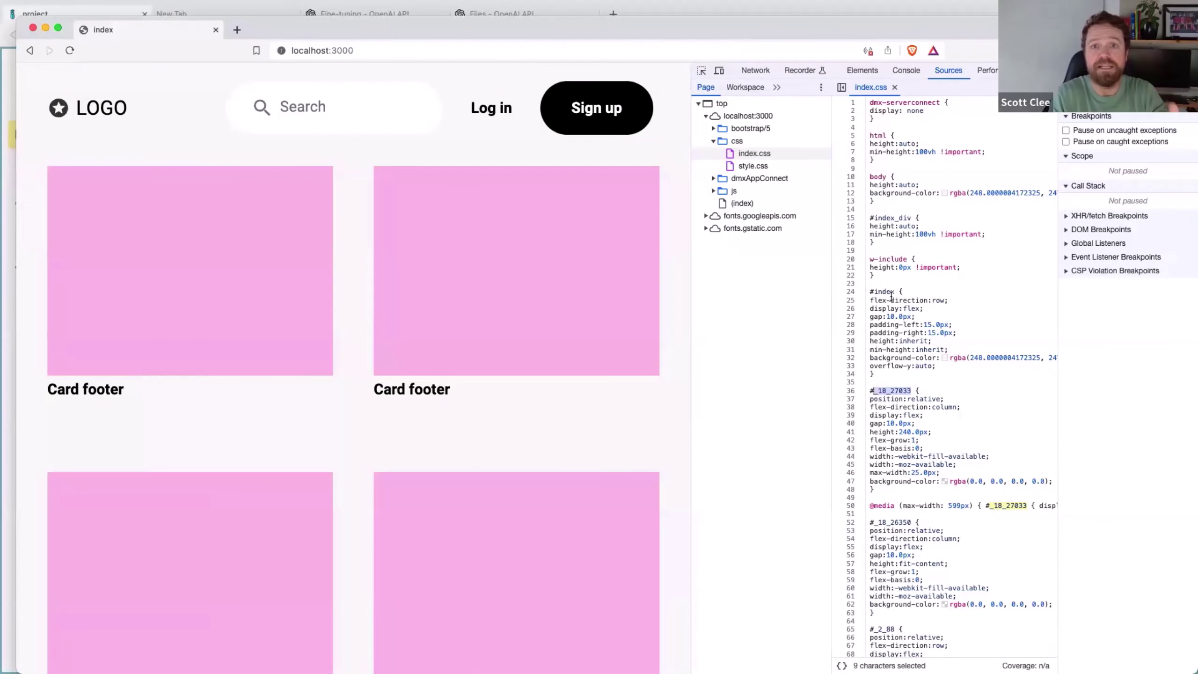
left_click(916, 391)
left_click_drag(912, 391, 873, 391)
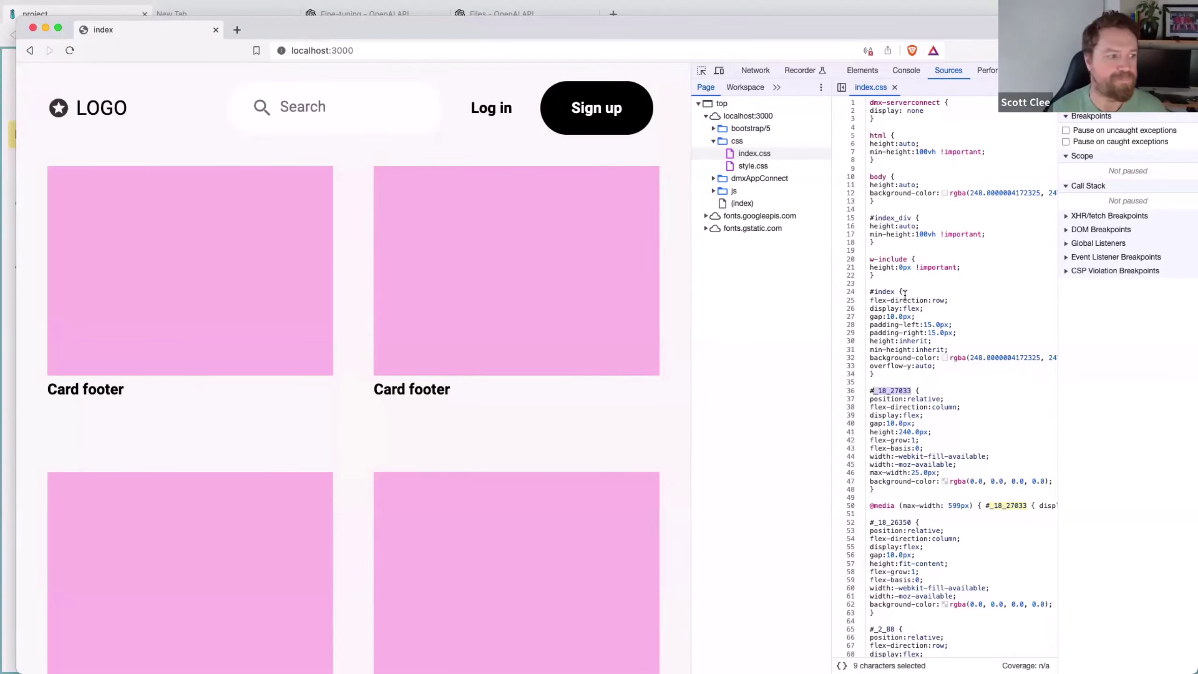
Review the #_18_27033 rule in index.css and inspect the page's Header element in the developer tools
scroll(950, 438, "down", 1)
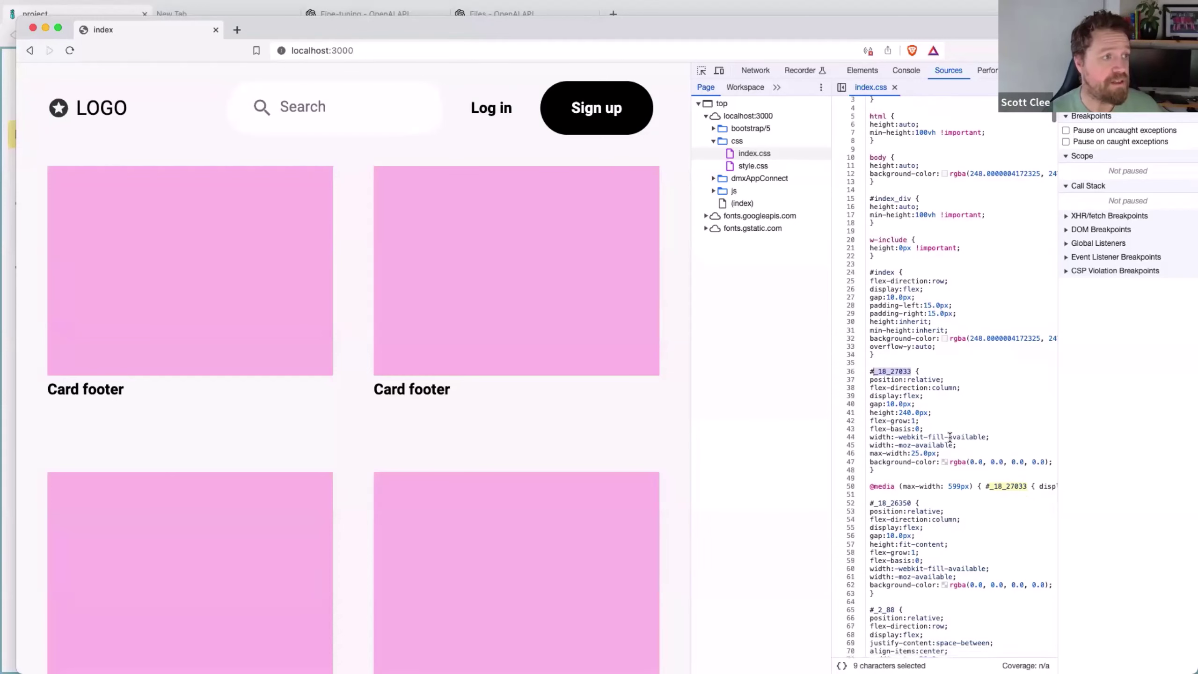
scroll(951, 438, "up", 1)
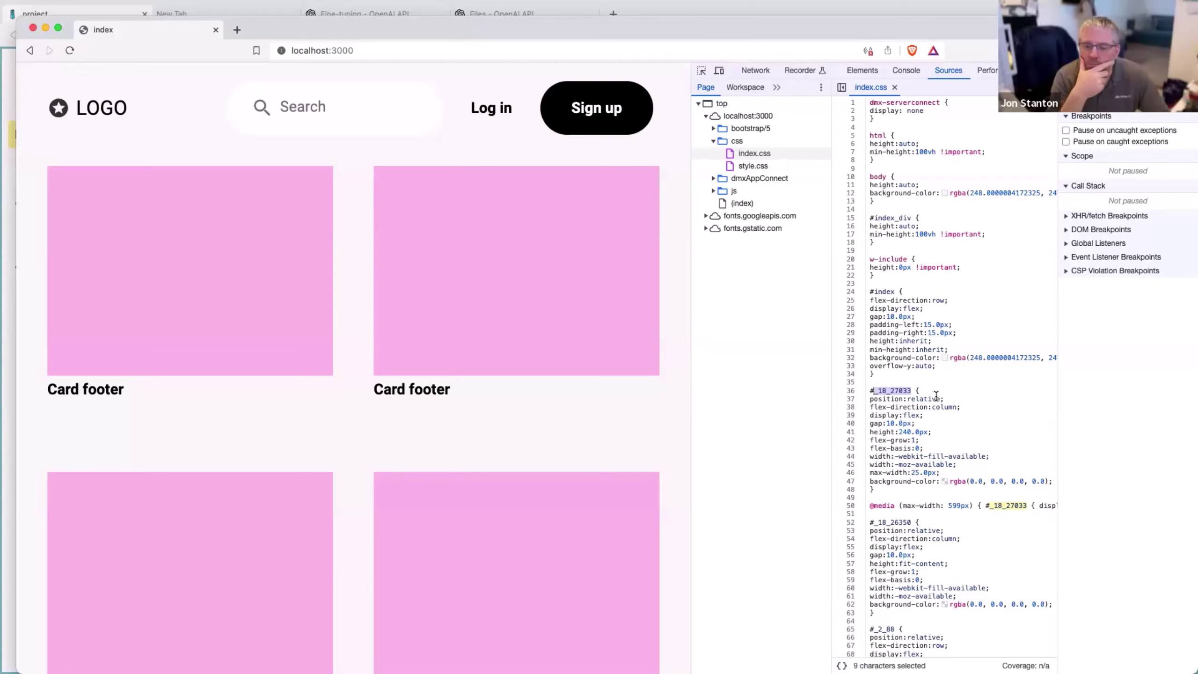
left_click(936, 396)
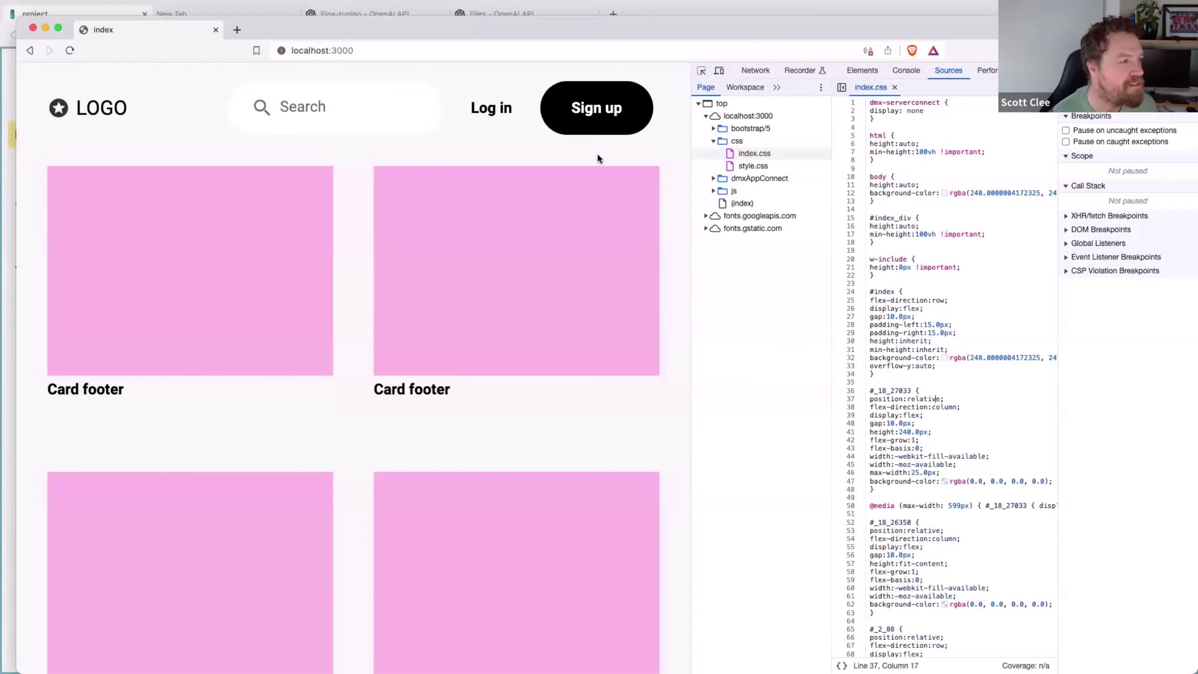
right_click(581, 149)
left_click(618, 214)
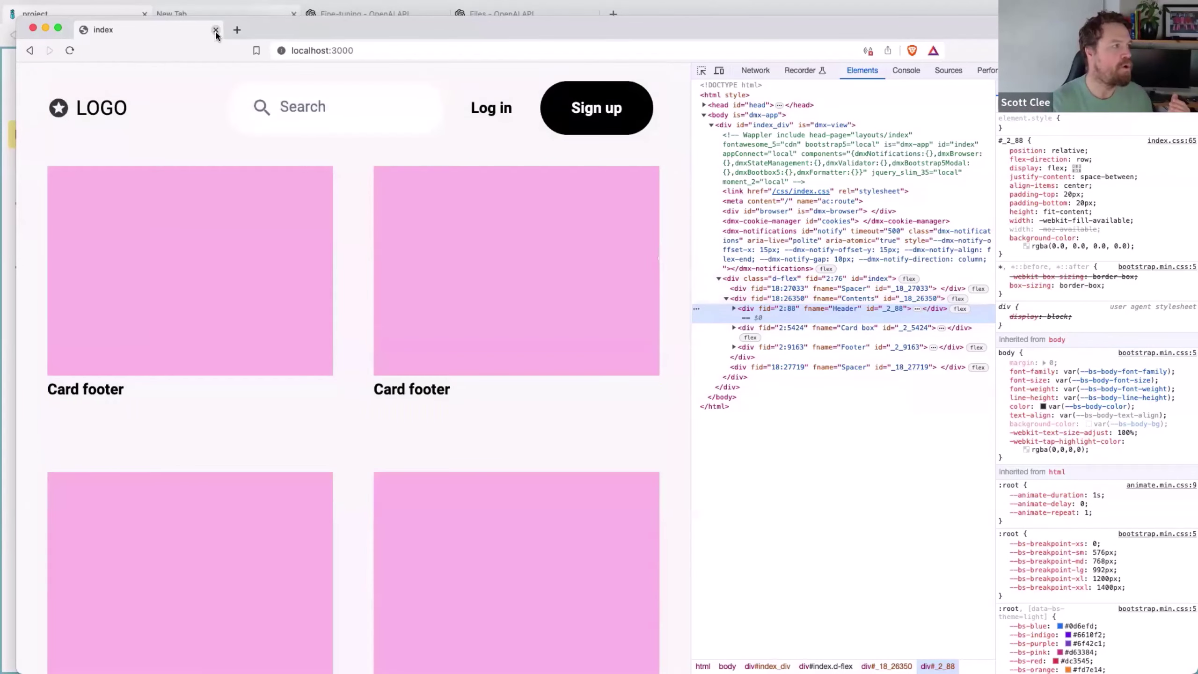
Close the localhost preview, open the Impress documentation and review the markup flags for device sizes and element behaviour
left_click(215, 31)
left_click(53, 171)
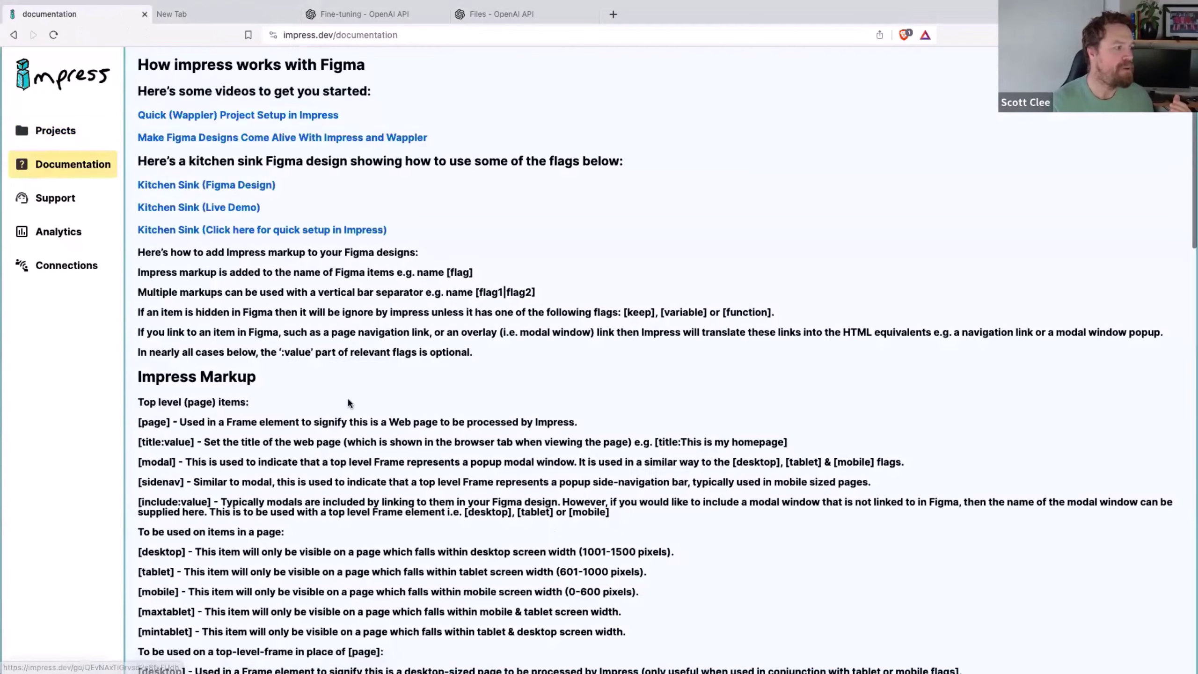
scroll(348, 403, "down", 10)
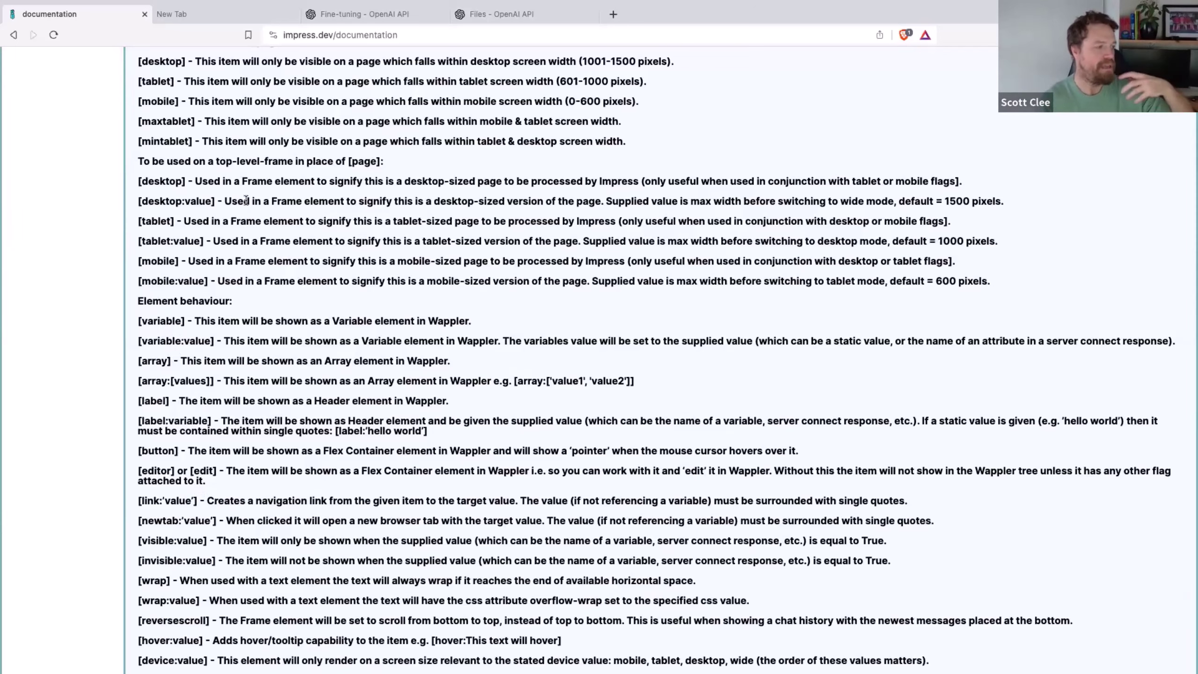
scroll(245, 200, "up", 10)
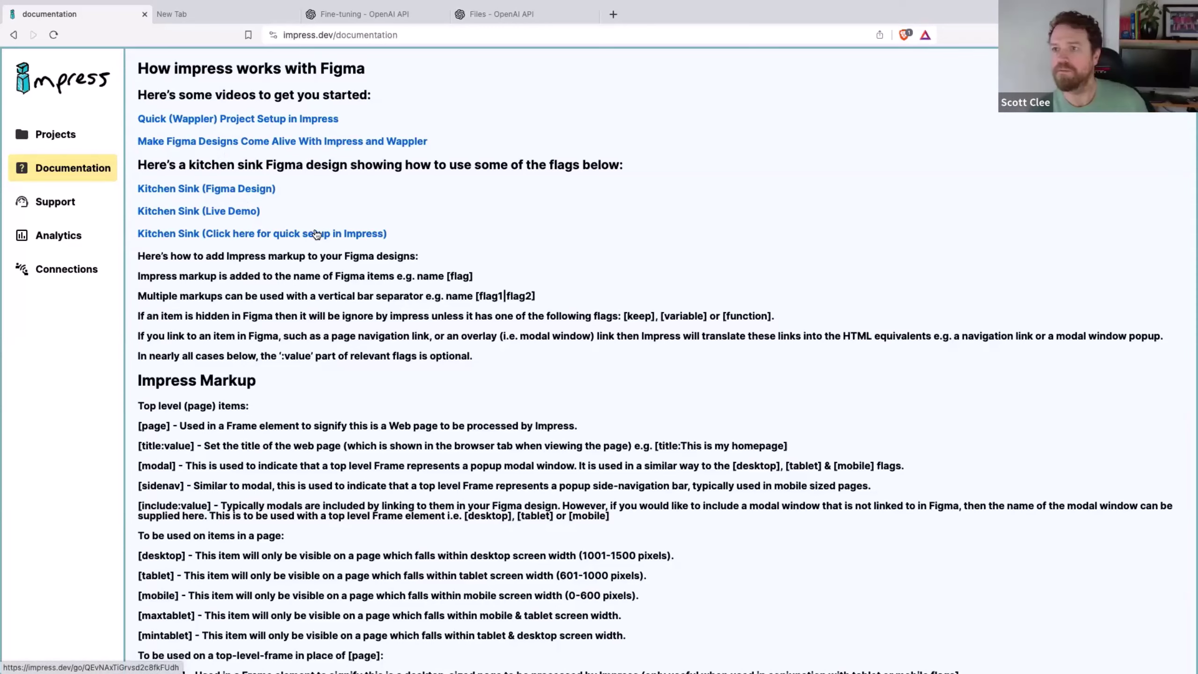
Switch to the slide presentation and show the "Setting Up Modes in Figma" slide
key("ctrl+Left")
key("ctrl+Left")
key("ctrl+Right")
key("Right")
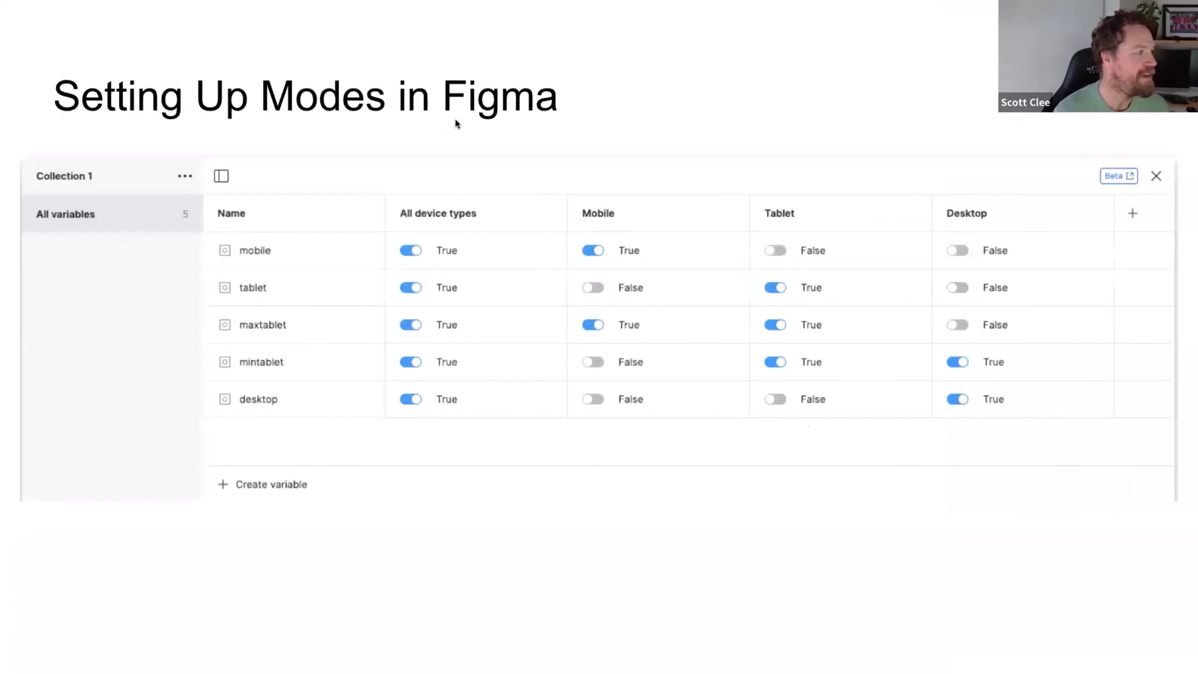